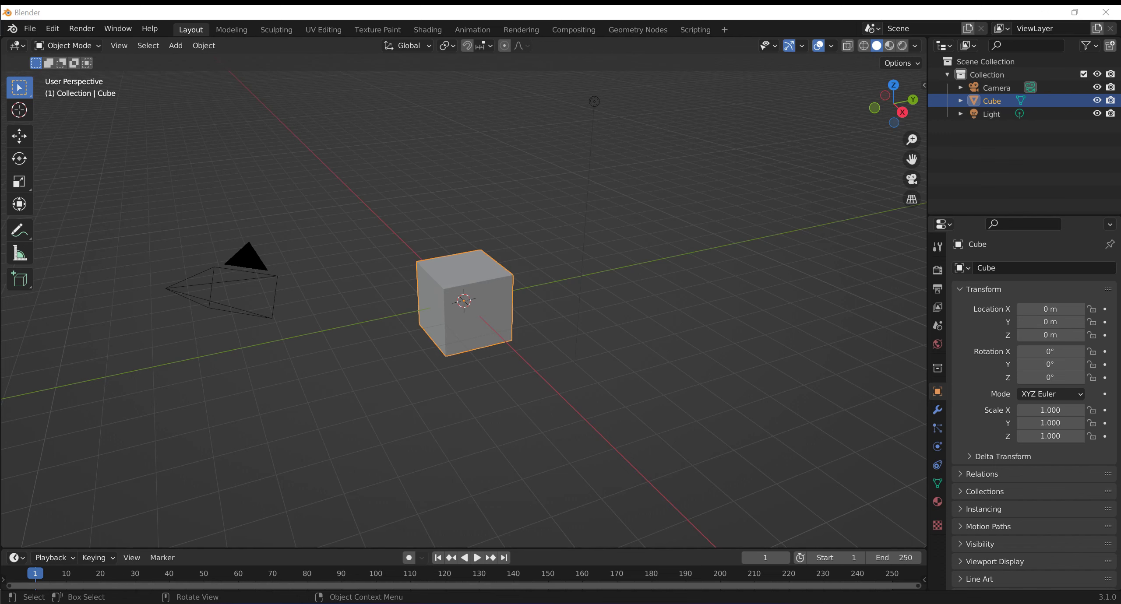
Add a Subdivision Surface modifier at viewport level 2 and apply it to the cube.
mouse_move(526, 280)
middle_mouse_down()
mouse_move(564, 284)
mouse_move(597, 265)
mouse_move(484, 290)
mouse_move(551, 293)
mouse_move(560, 324)
mouse_move(576, 303)
middle_mouse_up()
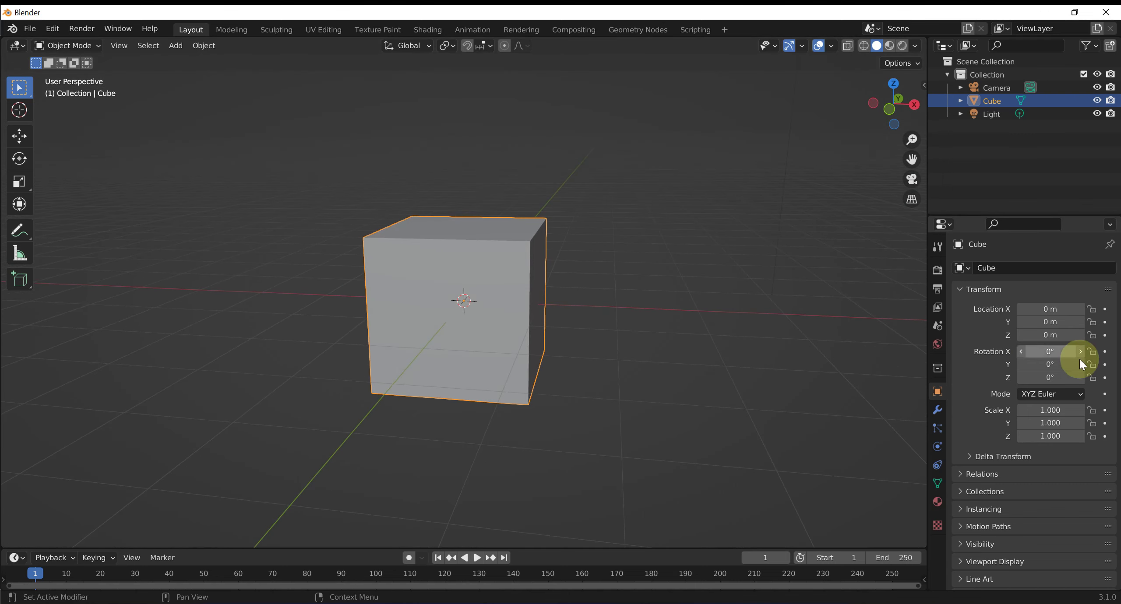
left_click(936, 410)
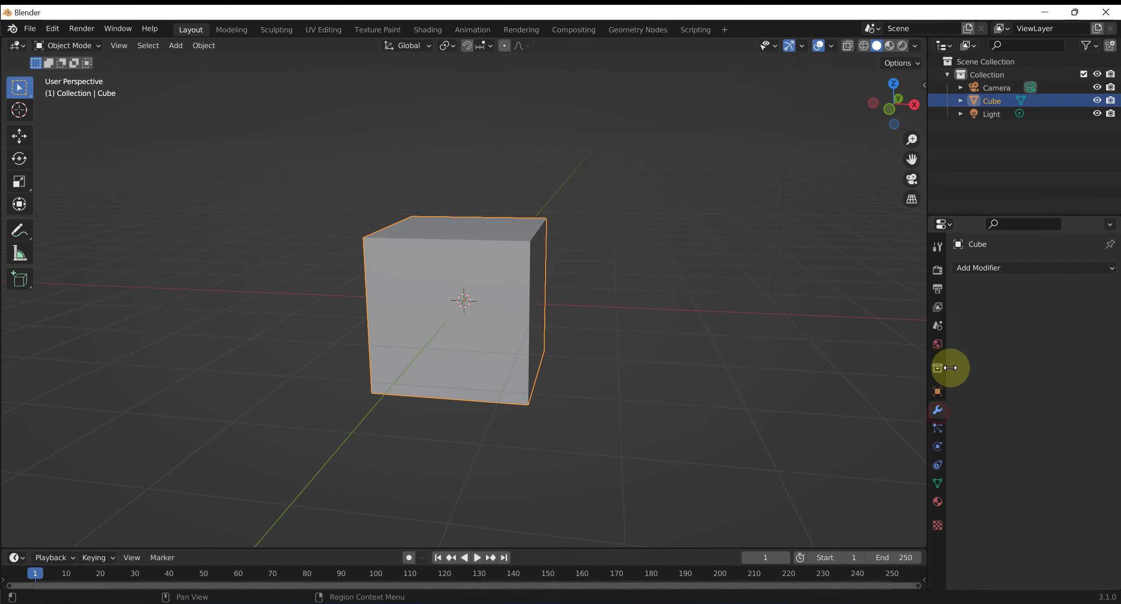
left_click(992, 279)
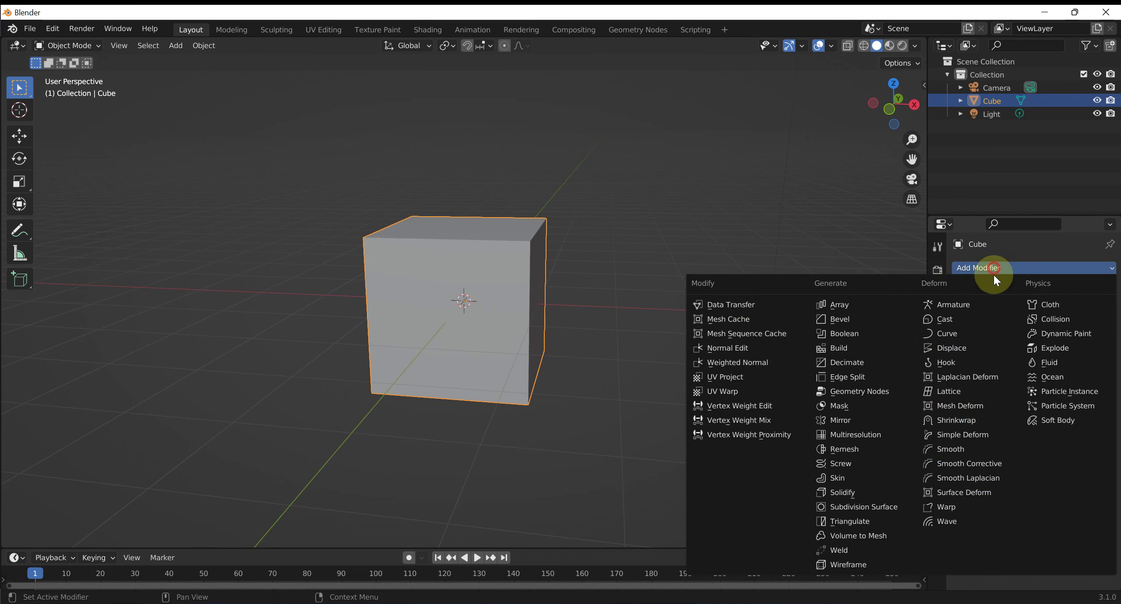
left_click(862, 507)
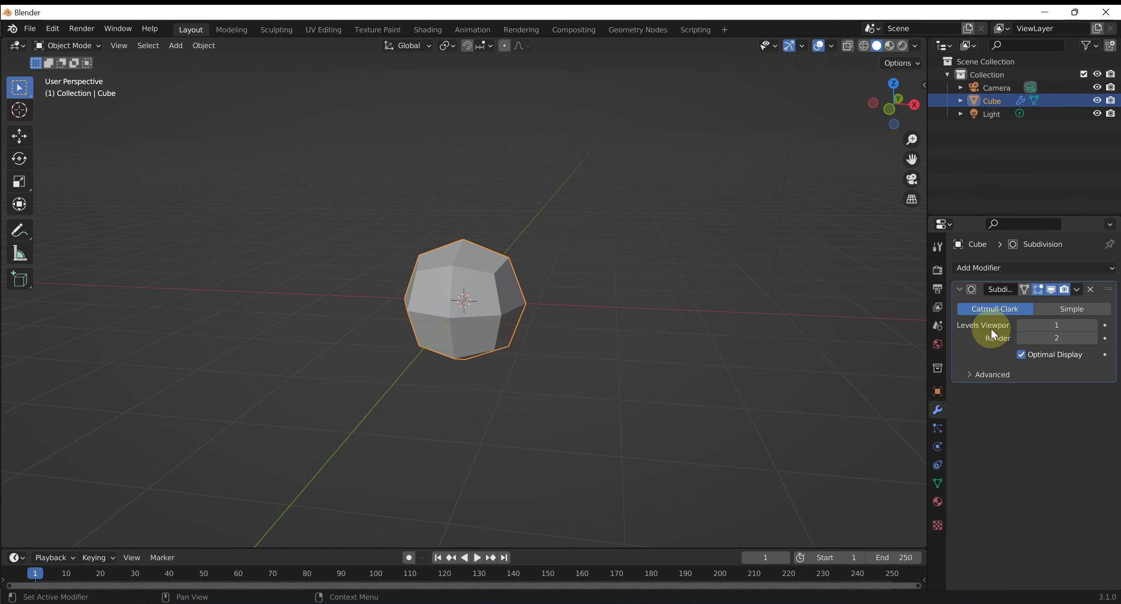
left_click(1094, 326)
scroll(455, 340, "up", 1)
scroll(501, 345, "up", 3)
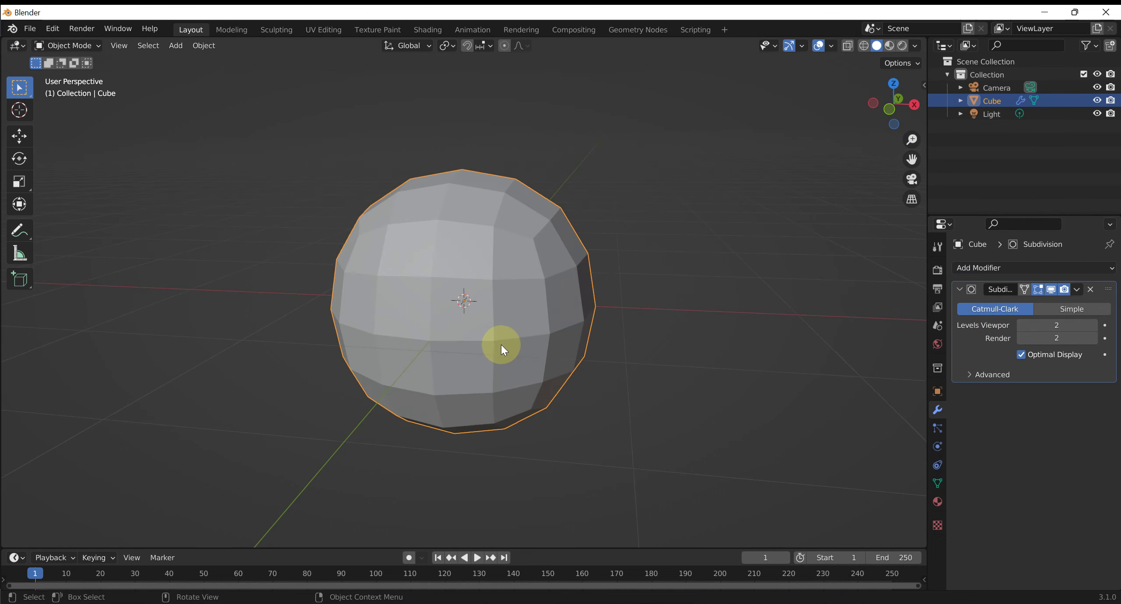
left_click(1079, 290)
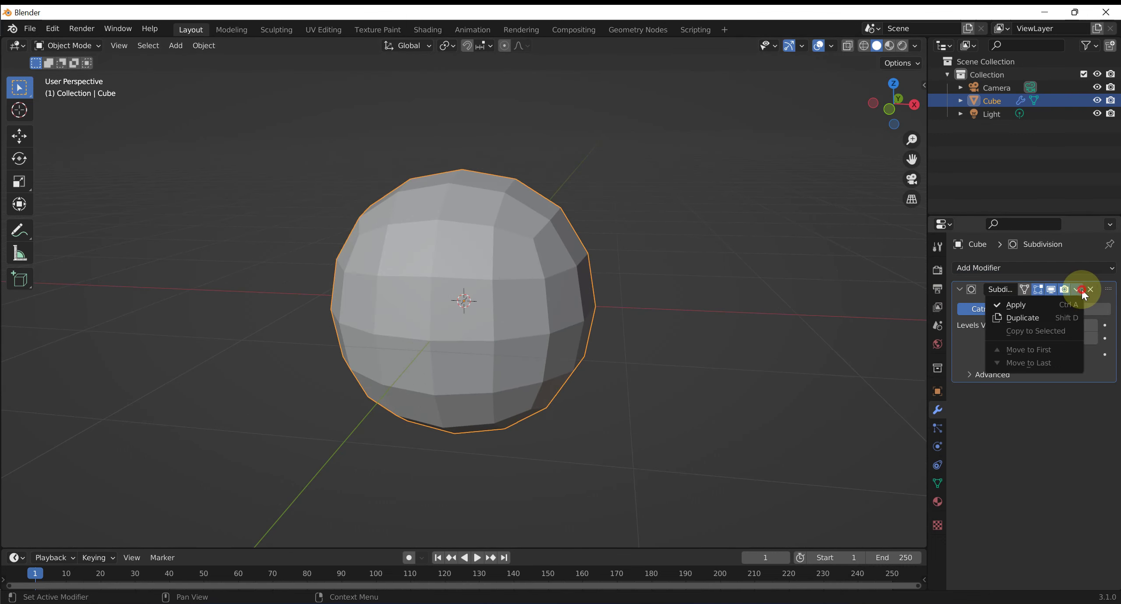
left_click(1051, 303)
scroll(742, 219, "up", 1)
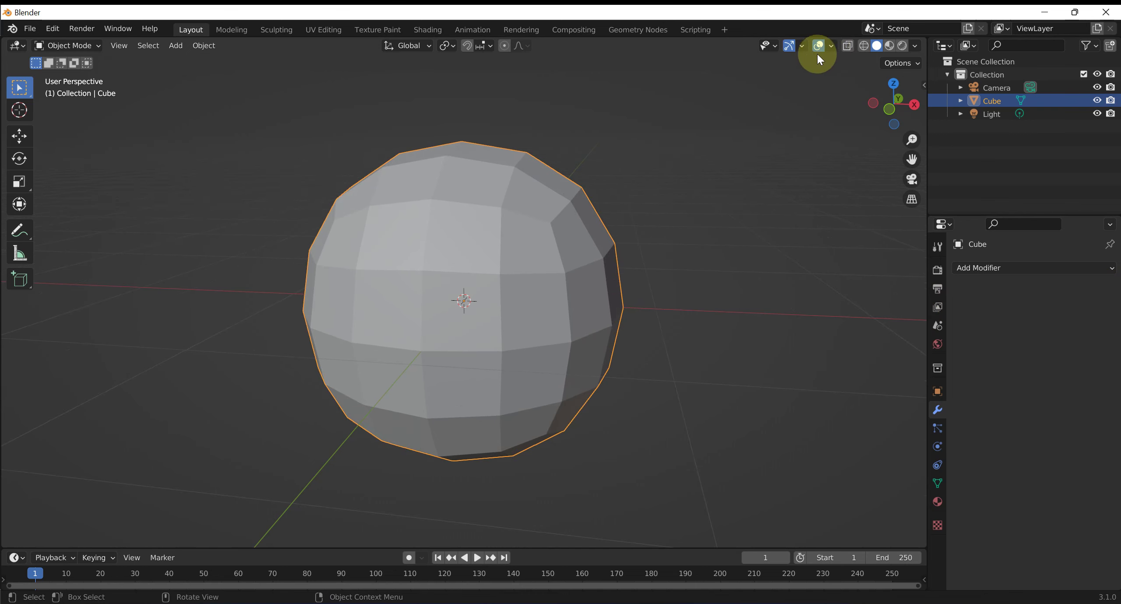
Enable the Wireframe and Statistics viewport overlays, then orbit and pan around the sphere.
left_click(830, 46)
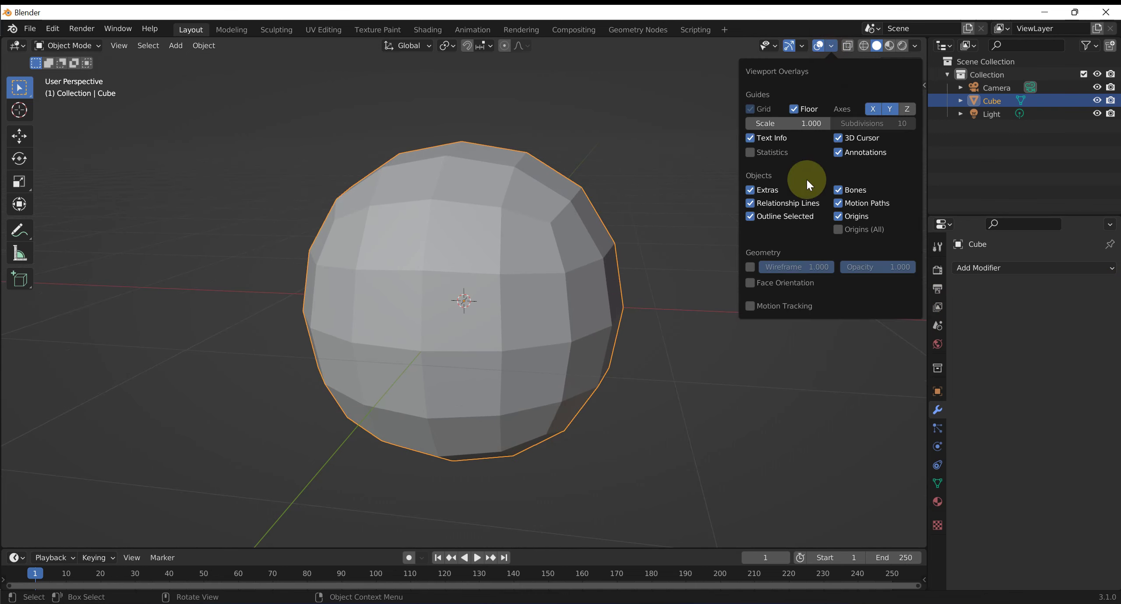
left_click(749, 266)
left_click(750, 152)
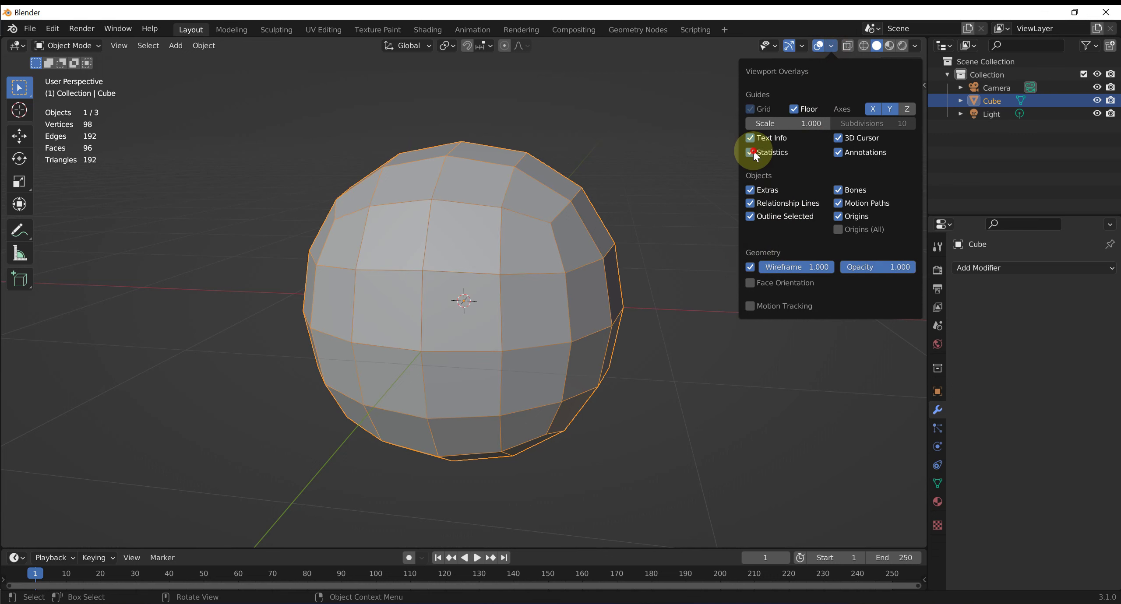
mouse_move(562, 271)
middle_mouse_down()
mouse_move(570, 261)
mouse_move(607, 391)
middle_mouse_up()
middle_click_drag(553, 279, 564, 238, "shift")
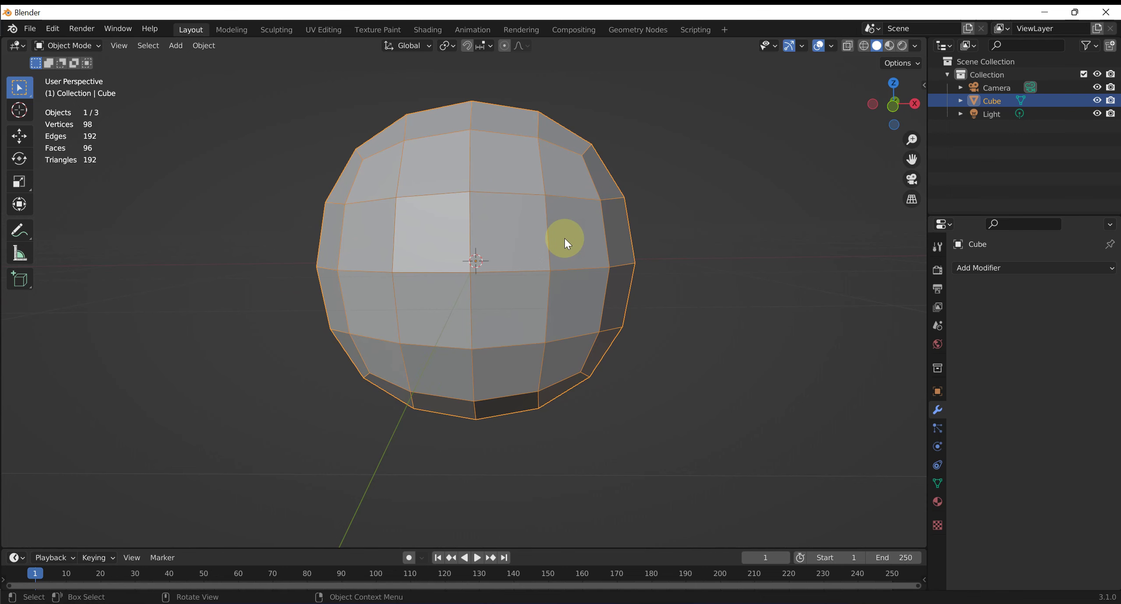
mouse_move(605, 282)
middle_mouse_down()
mouse_move(562, 283)
mouse_move(594, 286)
middle_mouse_up()
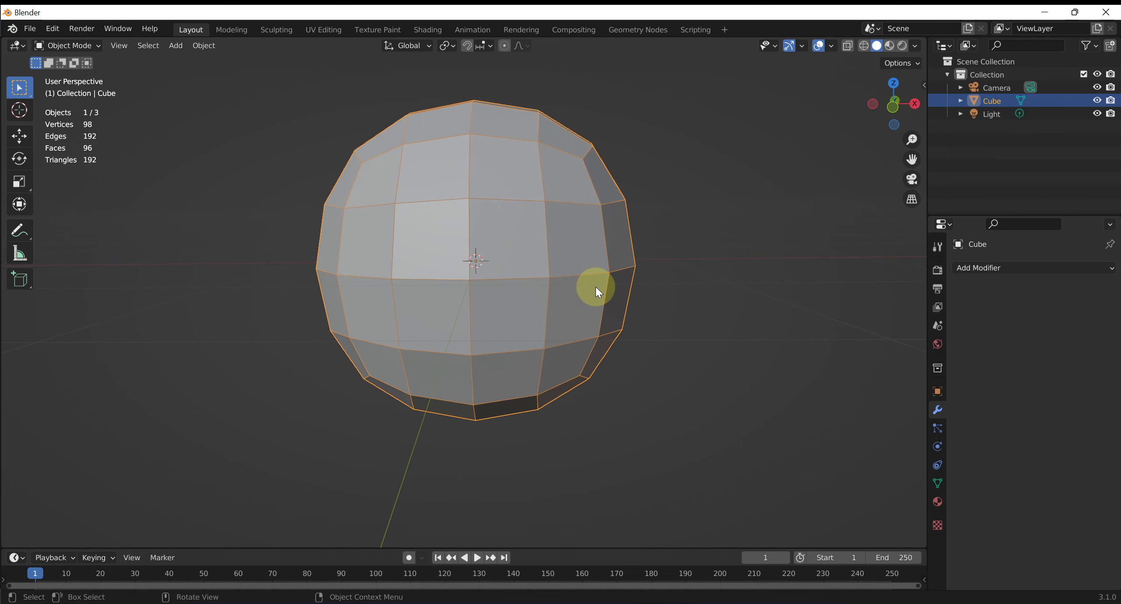
Add a Mirror modifier on the X axis with Bisect X enabled.
left_click(994, 269)
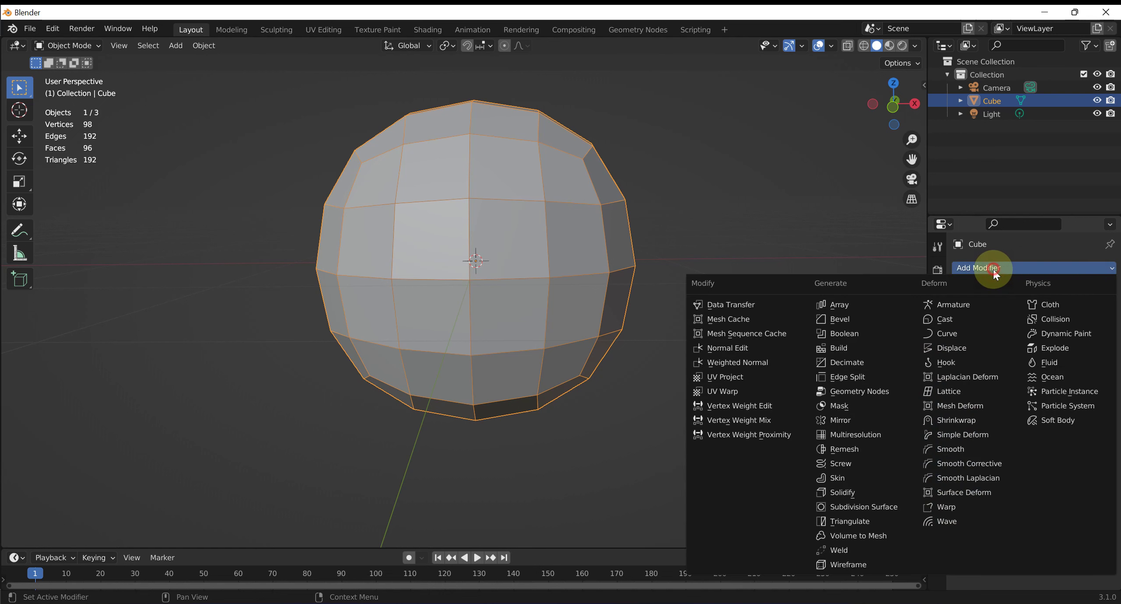
left_click(858, 419)
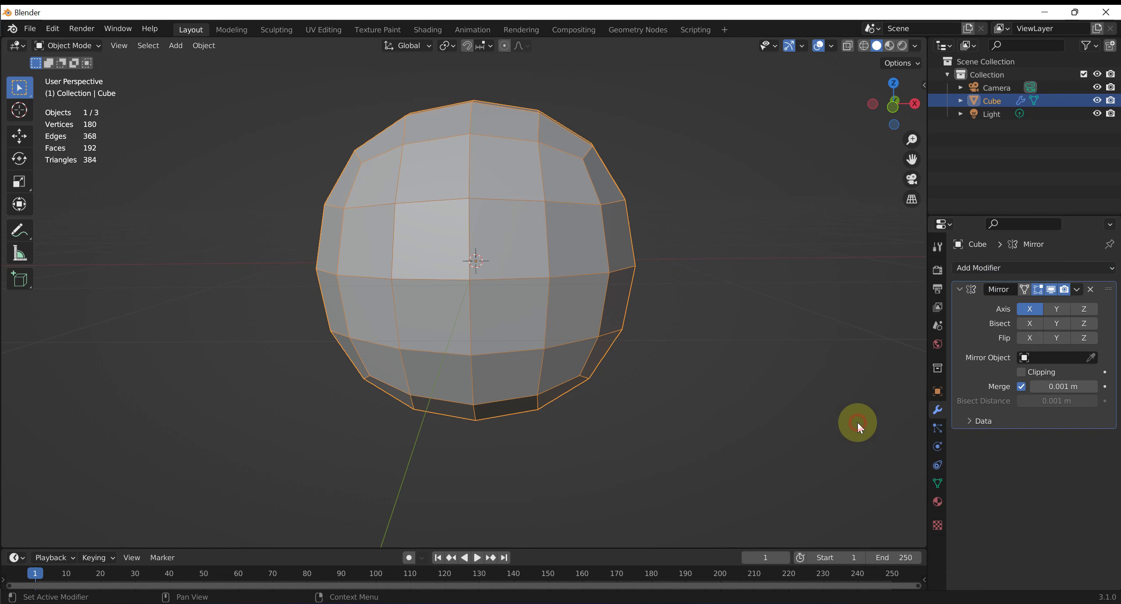
left_click(1026, 325)
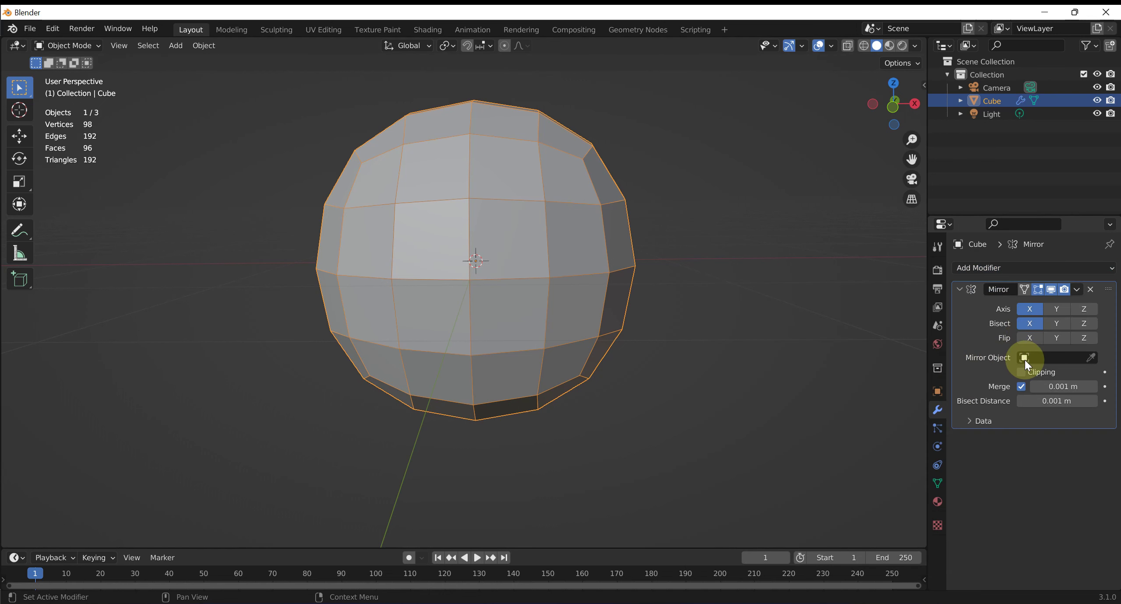
key("ctrl+Tab")
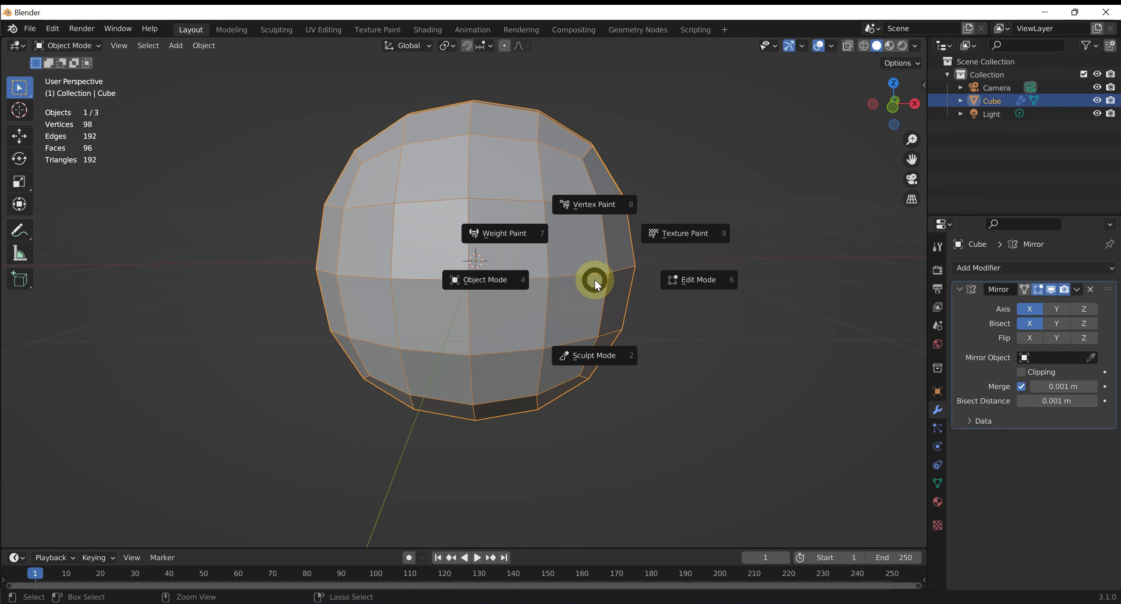
In Sculpt Mode with X symmetry, pull the bottom rim down using a 332 px Grab brush.
left_click(587, 356)
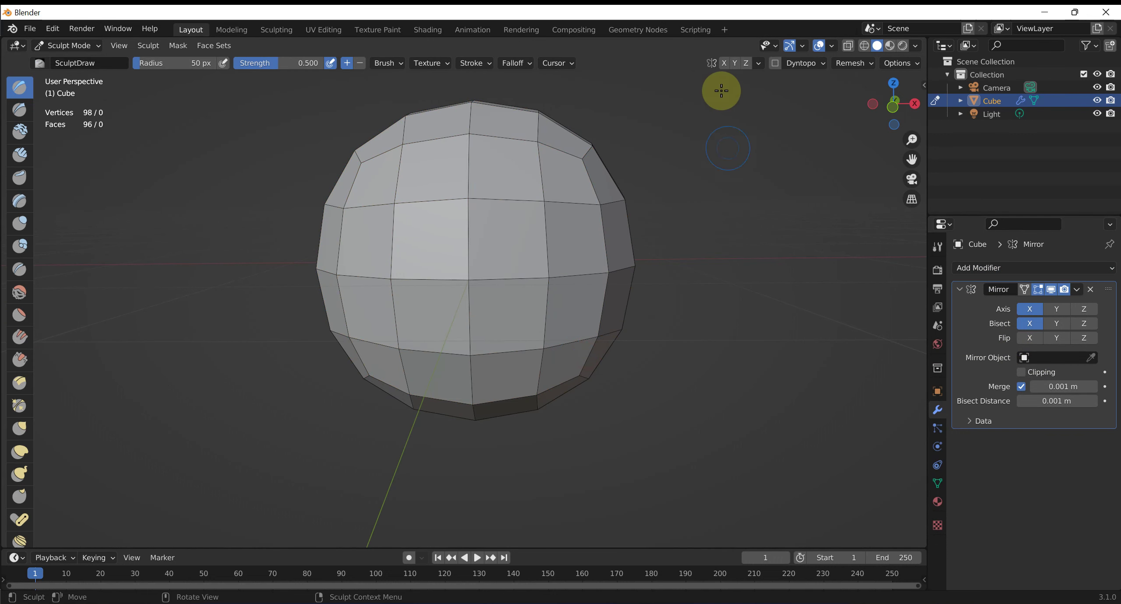
left_click(723, 63)
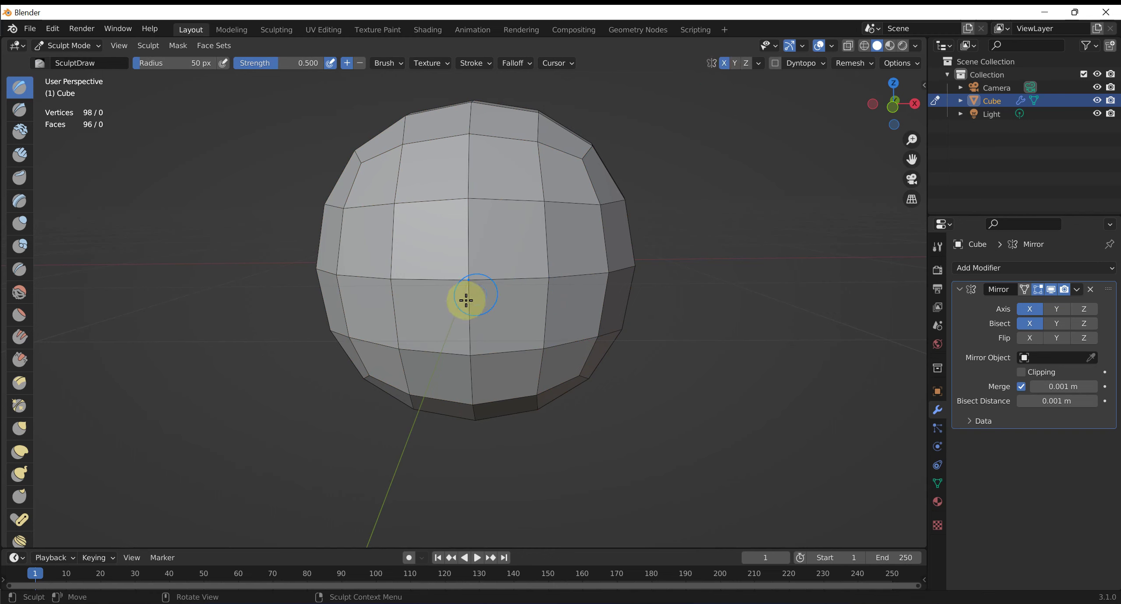
key("g")
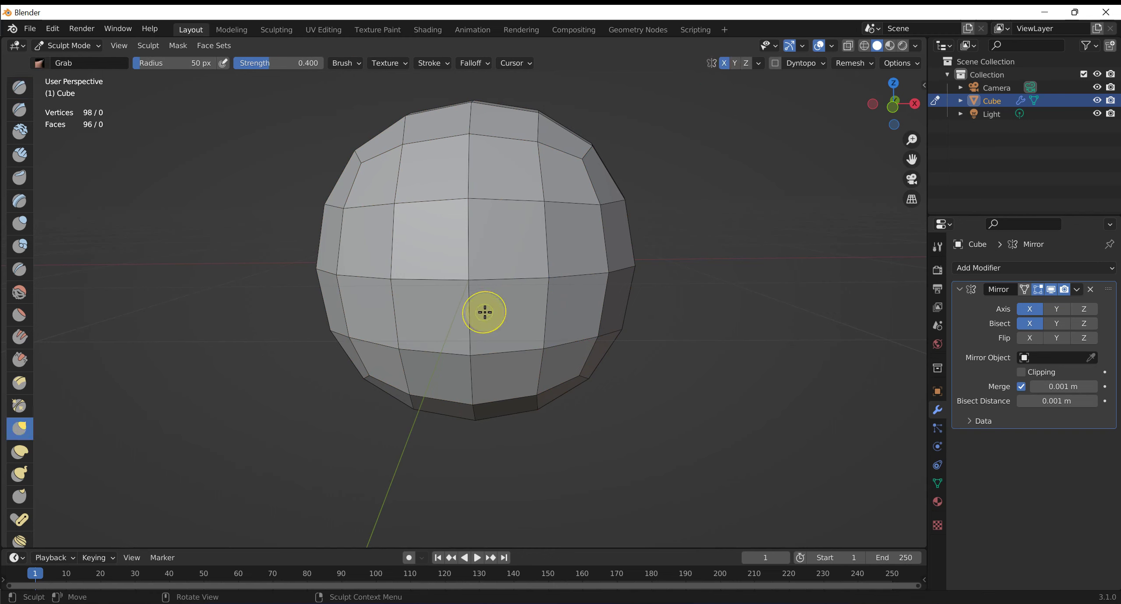
key("f")
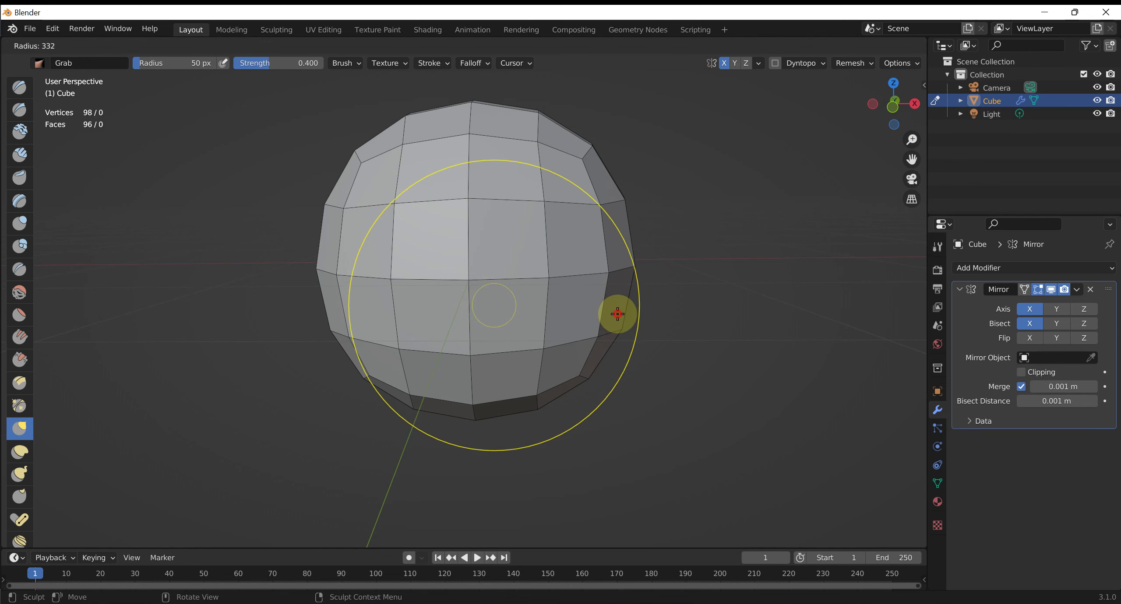
left_click(618, 319)
left_click_drag(490, 397, 451, 431)
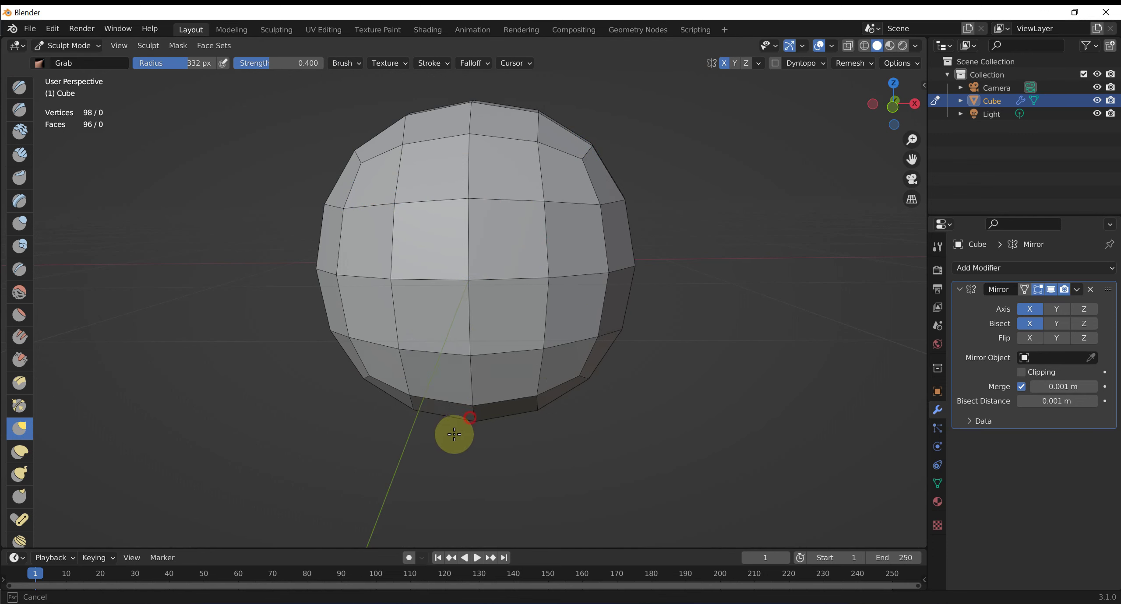
mouse_move(566, 426)
middle_mouse_down()
mouse_move(464, 403)
mouse_move(490, 326)
middle_mouse_up()
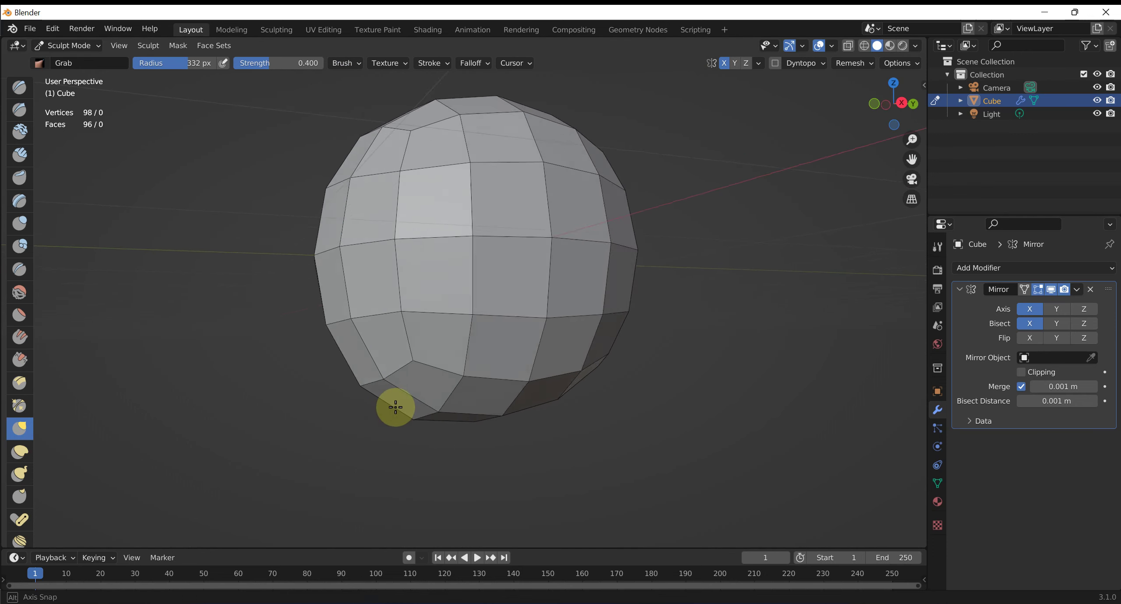
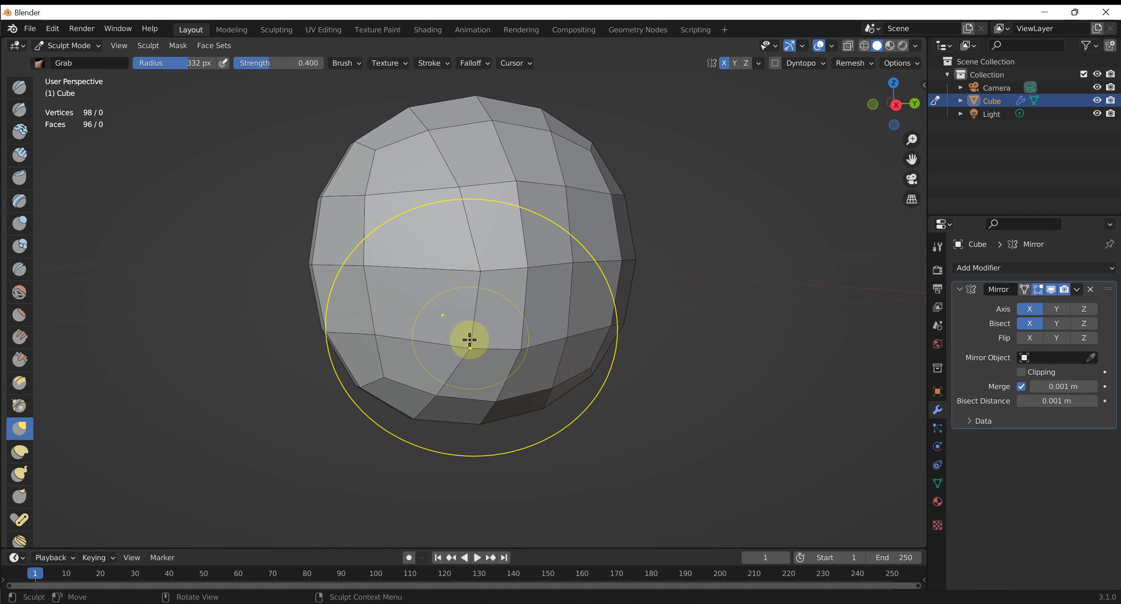
With a 287 px Grab brush, pull the sphere's upper-left surface and lower-left corner outward.
mouse_move(425, 421)
middle_mouse_down()
mouse_move(425, 338)
mouse_move(461, 346)
mouse_move(407, 350)
middle_mouse_up()
key("f")
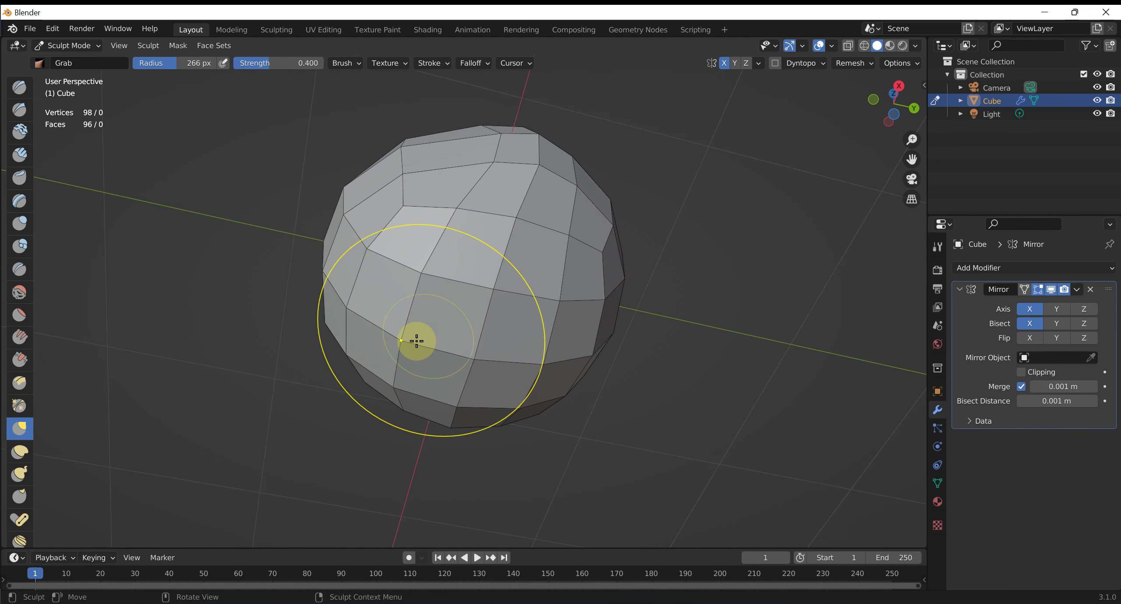
left_click(396, 347)
mouse_move(362, 327)
left_mouse_down()
mouse_move(388, 282)
mouse_move(359, 313)
left_mouse_up()
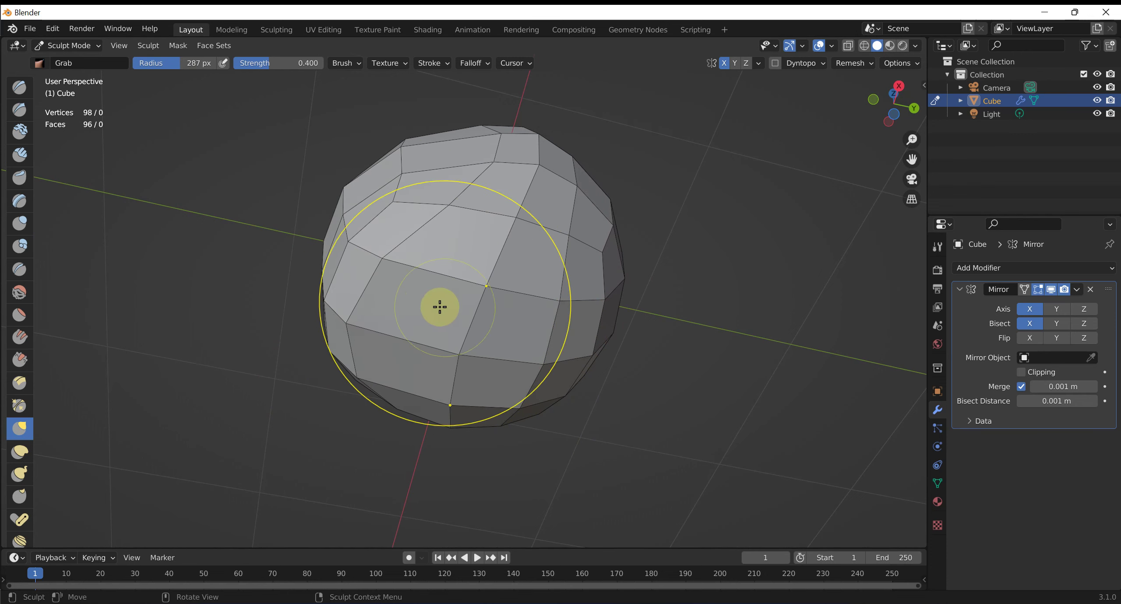
mouse_move(438, 306)
middle_mouse_down()
mouse_move(445, 379)
mouse_move(435, 400)
mouse_move(356, 439)
middle_mouse_up()
left_click_drag(359, 409, 350, 419)
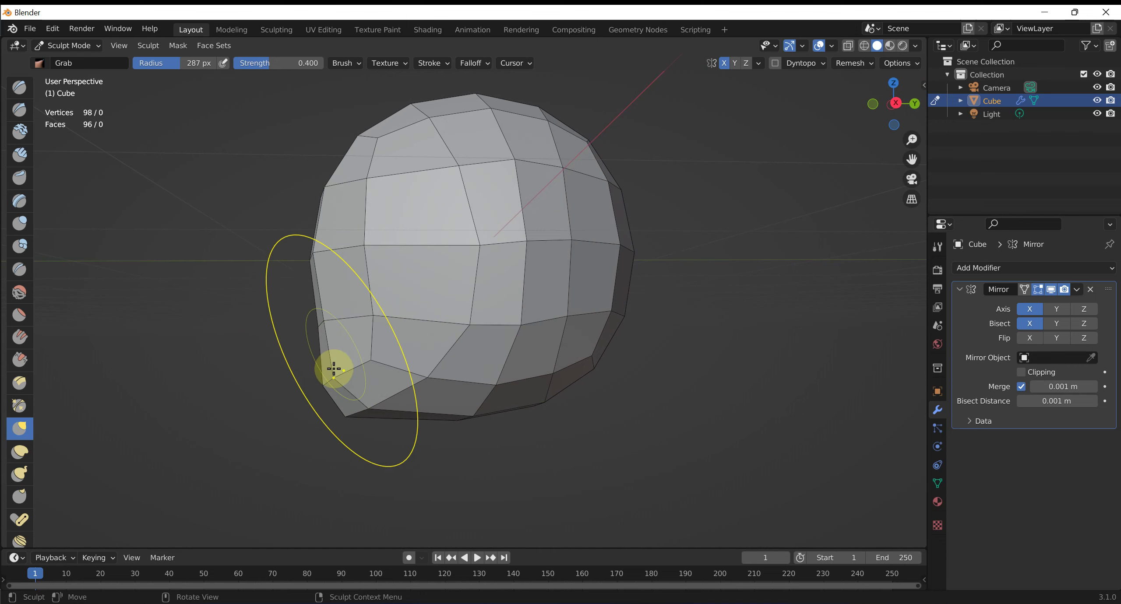
mouse_move(338, 427)
left_mouse_down()
mouse_move(352, 417)
mouse_move(318, 419)
left_mouse_up()
Shrink the Grab brush to 241 px and reshape the head's left side.
key("f")
left_click(335, 419)
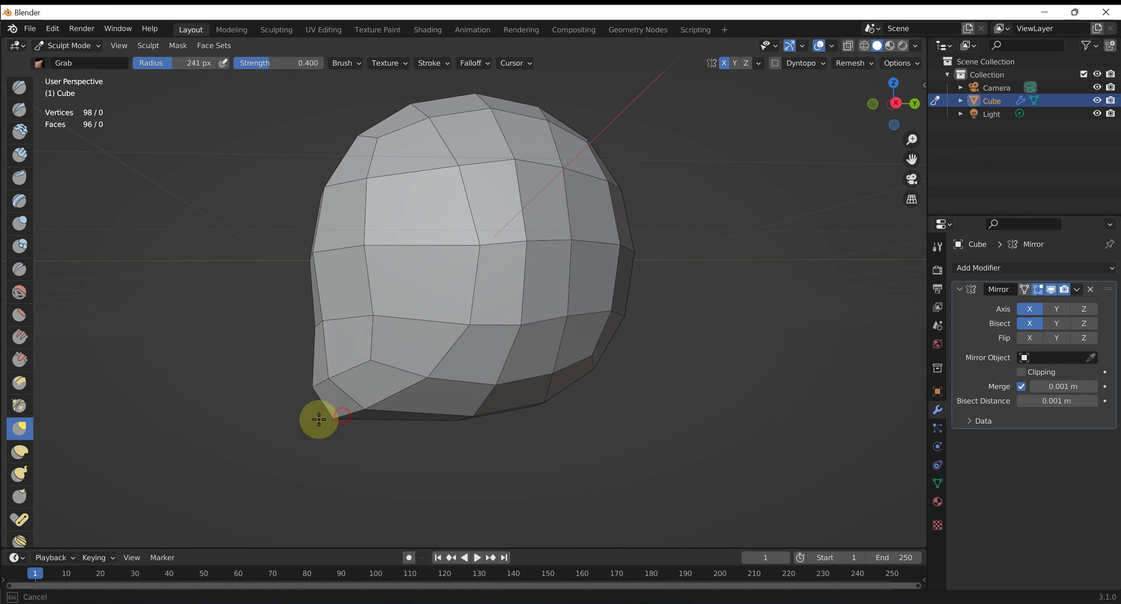
mouse_move(325, 263)
middle_mouse_down()
mouse_move(345, 301)
mouse_move(328, 280)
middle_mouse_up()
mouse_move(327, 275)
left_mouse_down()
mouse_move(375, 277)
mouse_move(318, 275)
mouse_move(340, 275)
left_mouse_up()
middle_click_drag(340, 275, 357, 280)
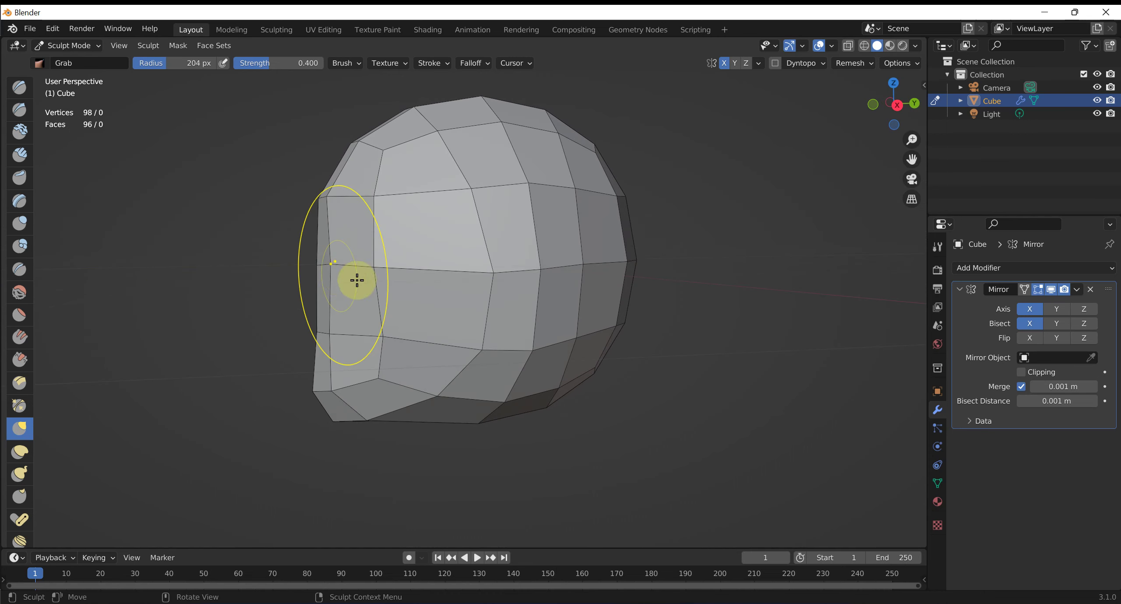
left_click_drag(358, 280, 370, 335)
mouse_move(425, 285)
middle_mouse_down()
mouse_move(555, 295)
mouse_move(623, 328)
mouse_move(605, 333)
mouse_move(630, 302)
mouse_move(630, 281)
middle_mouse_up()
Enlarge the brush to 301 px and nudge the head's right side slightly inward.
key("f")
left_click(655, 292)
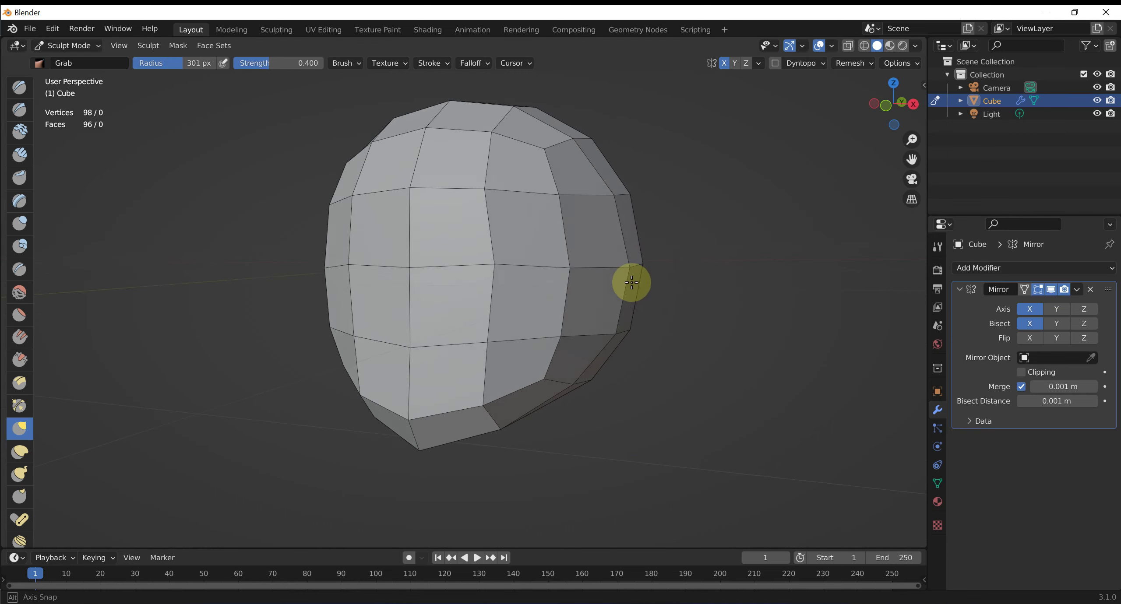
left_click_drag(627, 270, 619, 268)
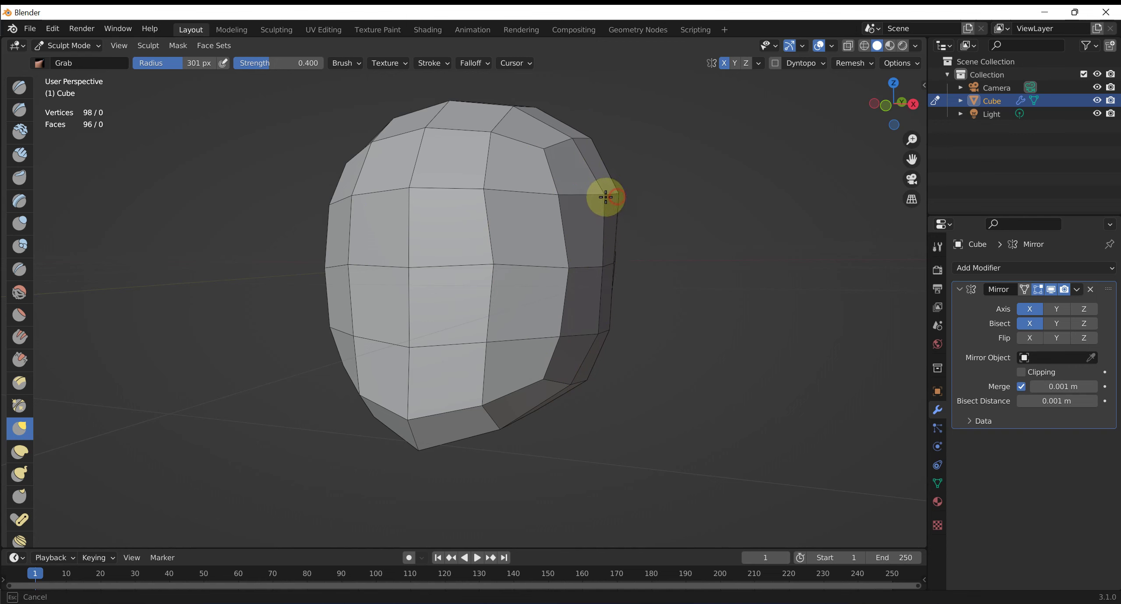
mouse_move(600, 196)
middle_mouse_down()
mouse_move(738, 305)
mouse_move(593, 273)
mouse_move(656, 297)
mouse_move(572, 213)
middle_mouse_up()
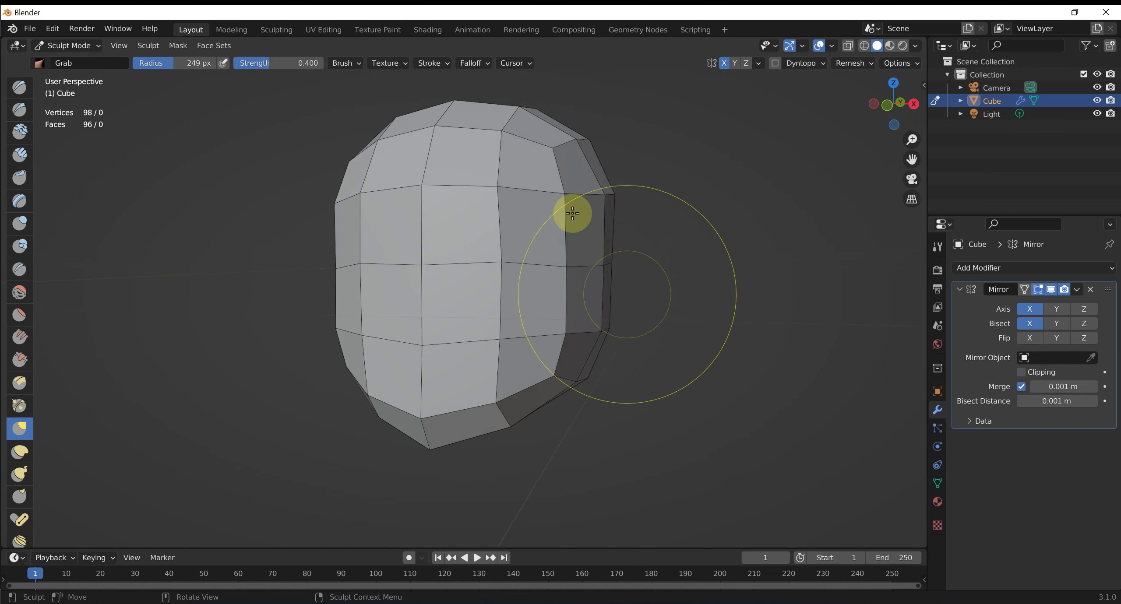
mouse_move(628, 260)
middle_mouse_down()
mouse_move(683, 310)
mouse_move(553, 213)
middle_mouse_up()
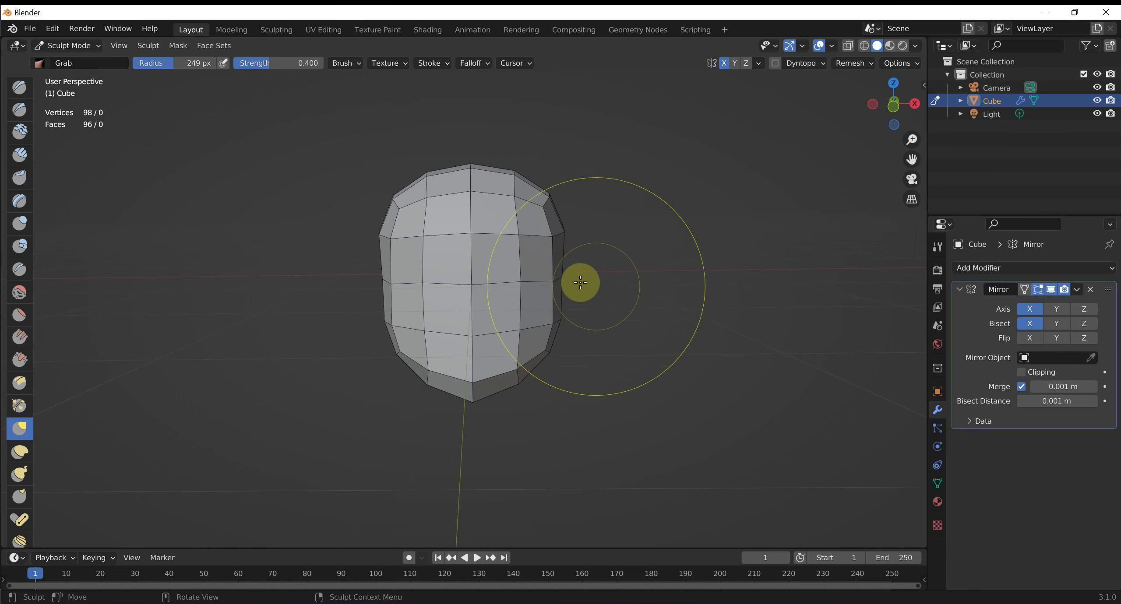
mouse_move(581, 283)
middle_mouse_down()
mouse_move(590, 321)
mouse_move(693, 346)
mouse_move(650, 346)
middle_mouse_up()
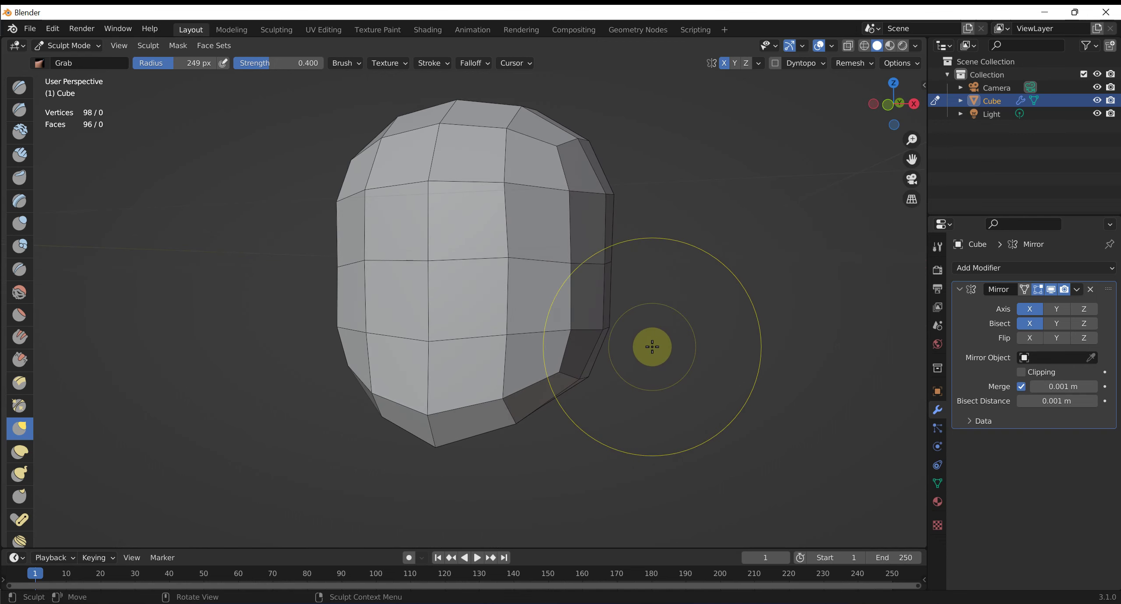
Reshape the head's upper right area and drag the lower-left jaw corner further out.
scroll(655, 355, "up", 3)
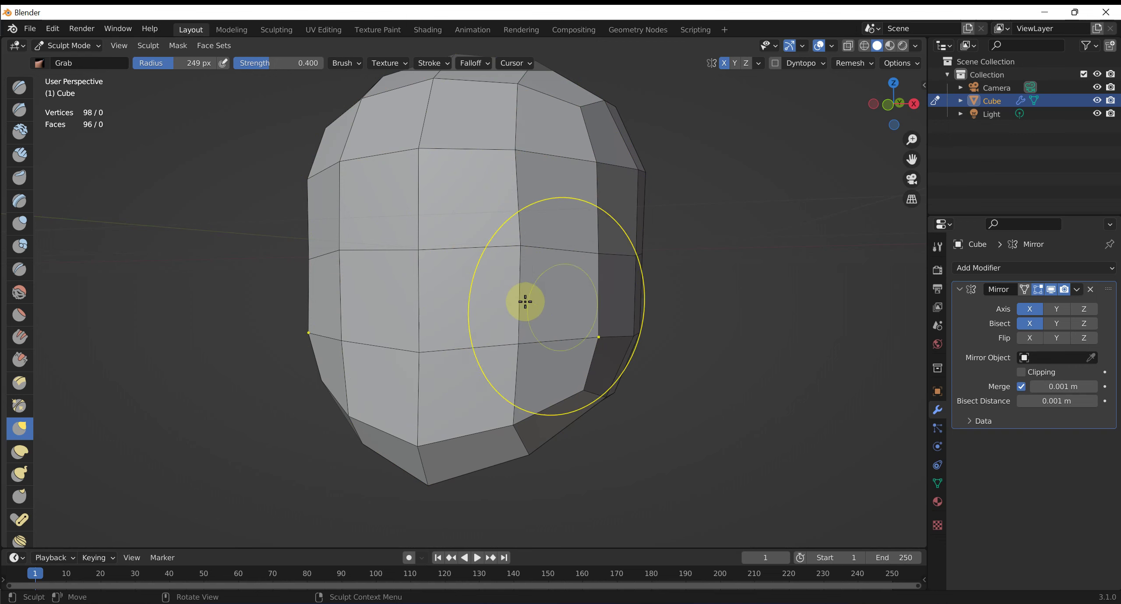
mouse_move(440, 416)
middle_mouse_down()
mouse_move(508, 290)
mouse_move(458, 193)
middle_mouse_up()
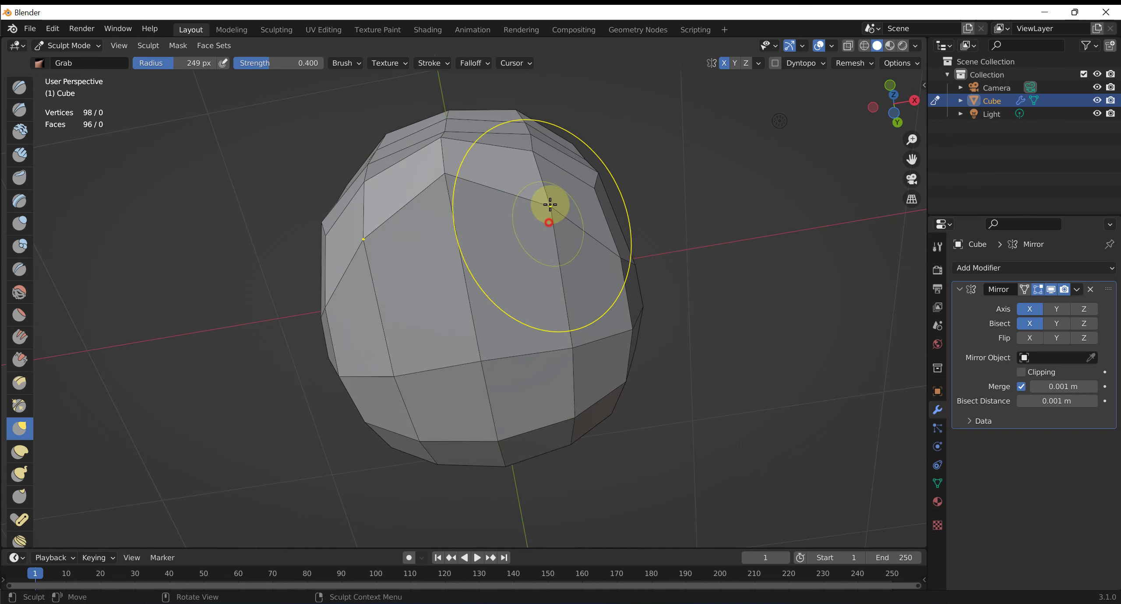
left_click_drag(547, 200, 550, 171)
middle_click_drag(550, 171, 550, 336)
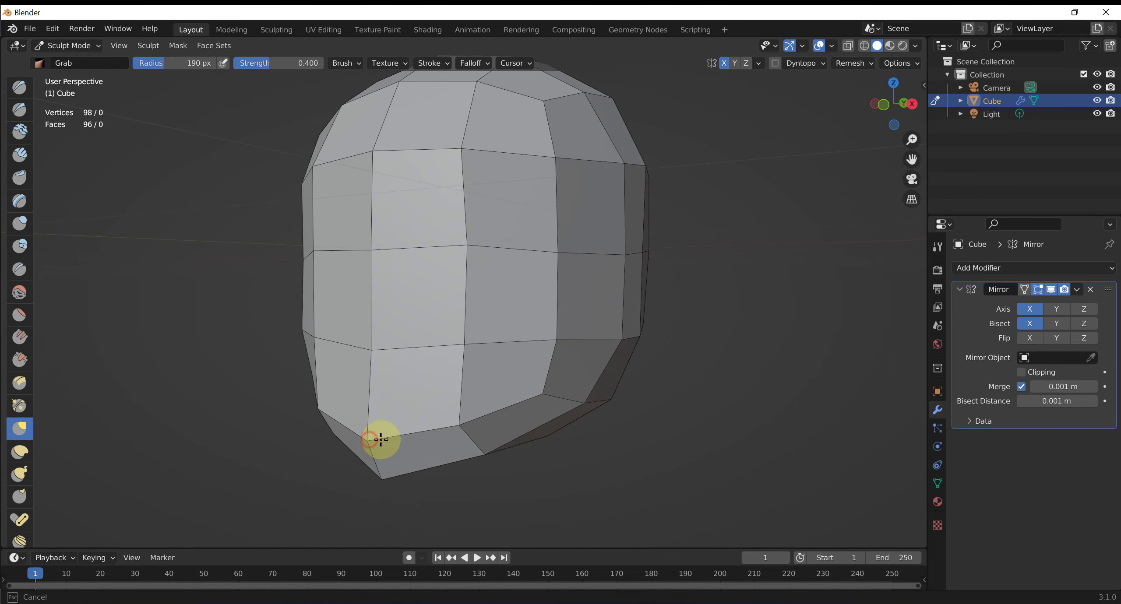
middle_click_drag(381, 438, 305, 402)
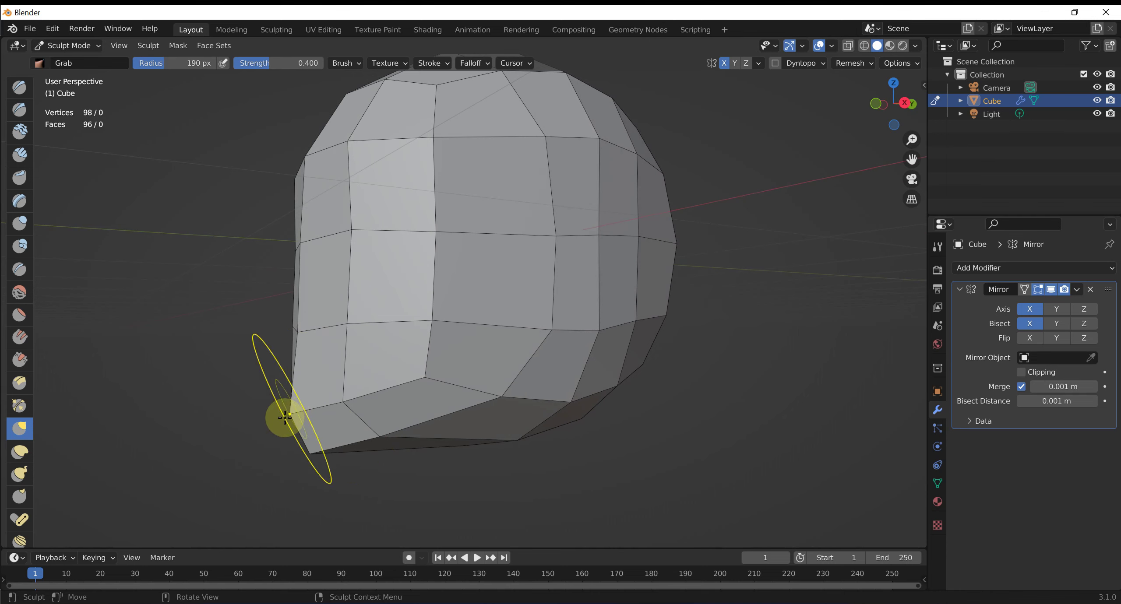
left_click_drag(294, 413, 392, 390)
middle_click_drag(392, 390, 291, 404)
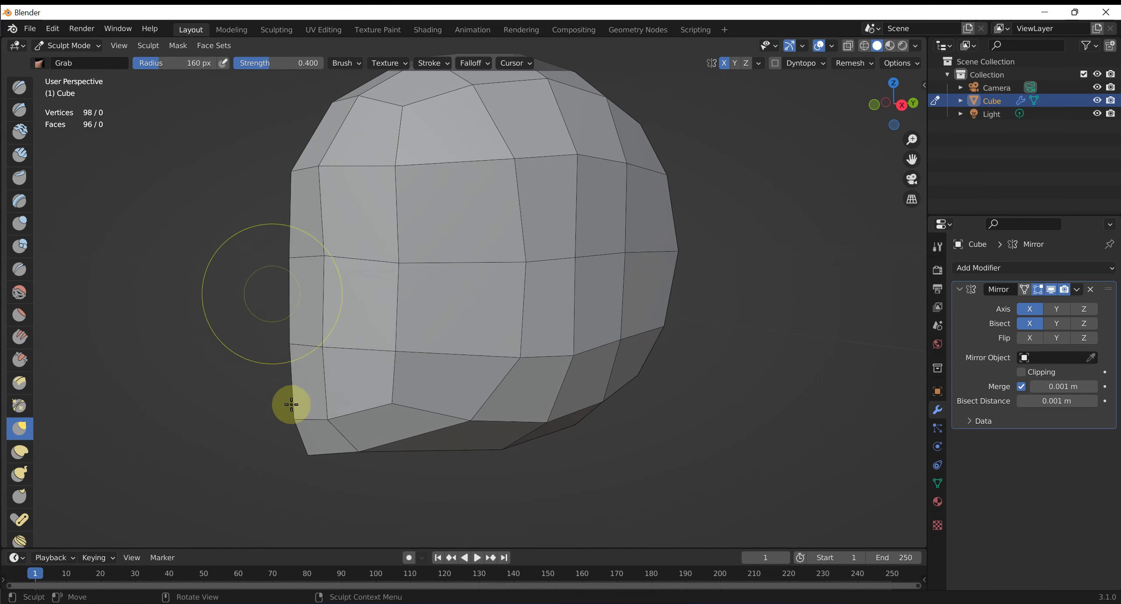
mouse_move(460, 358)
middle_mouse_down()
mouse_move(508, 356)
mouse_move(500, 368)
middle_mouse_up()
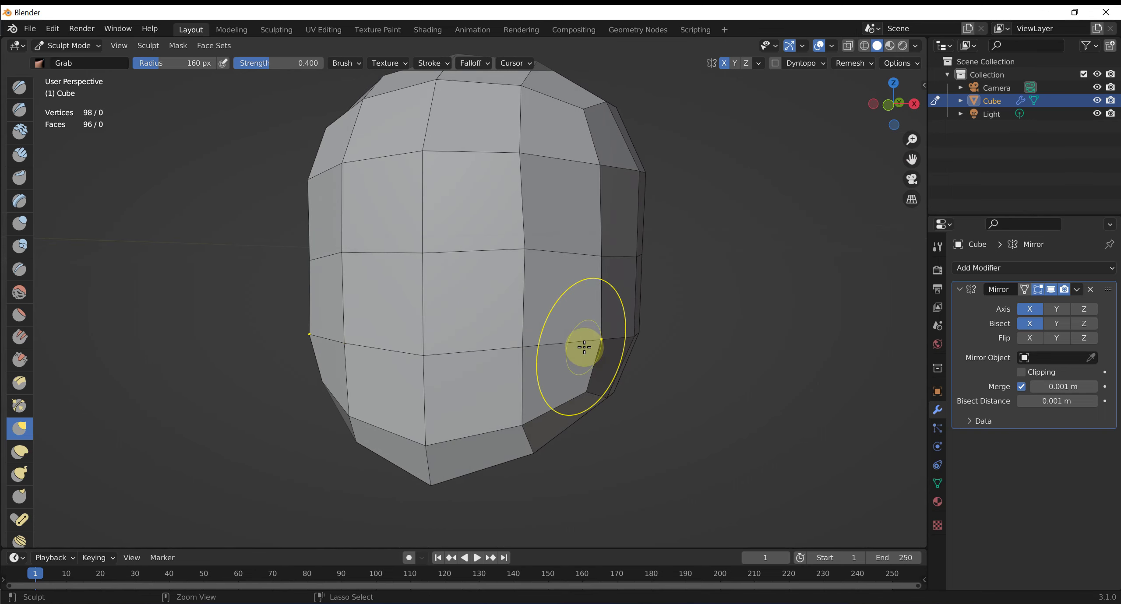
Try a remesh with Ctrl+R, then undo it to keep the coarse mesh.
key("ctrl+r")
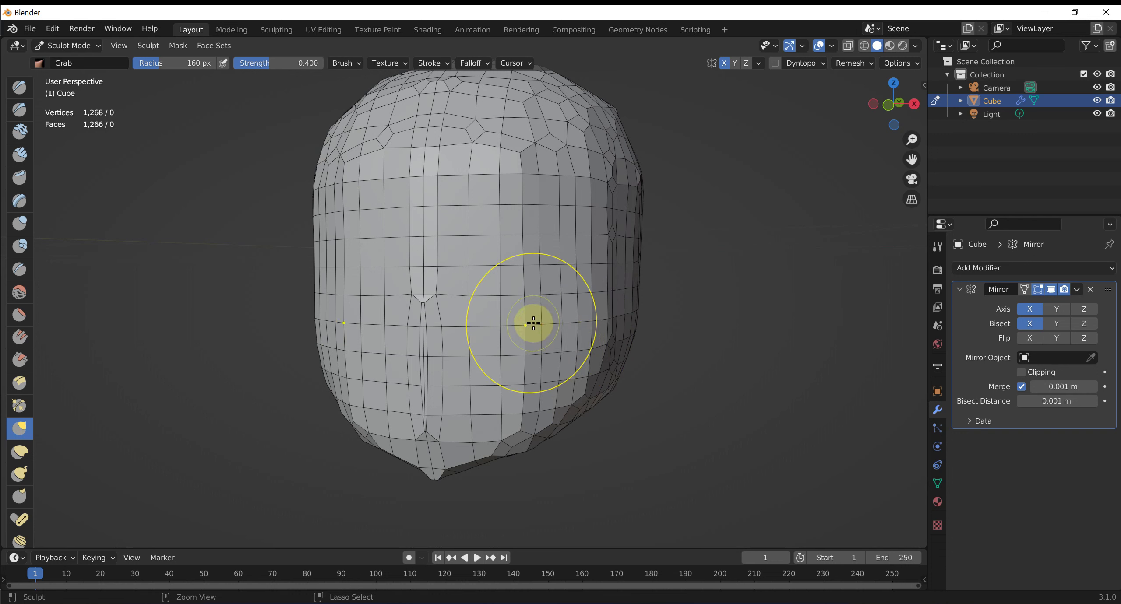
key("ctrl+z")
key("ctrl+Tab")
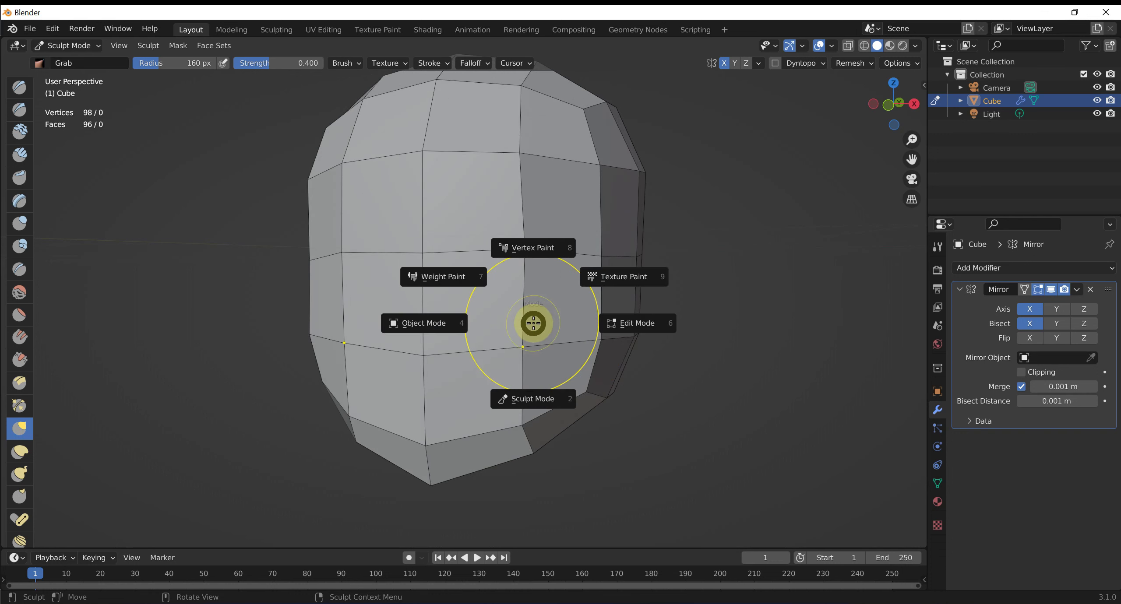
In Edit Mode, deselect everything and add a horizontal edge loop around the head.
left_click(640, 323)
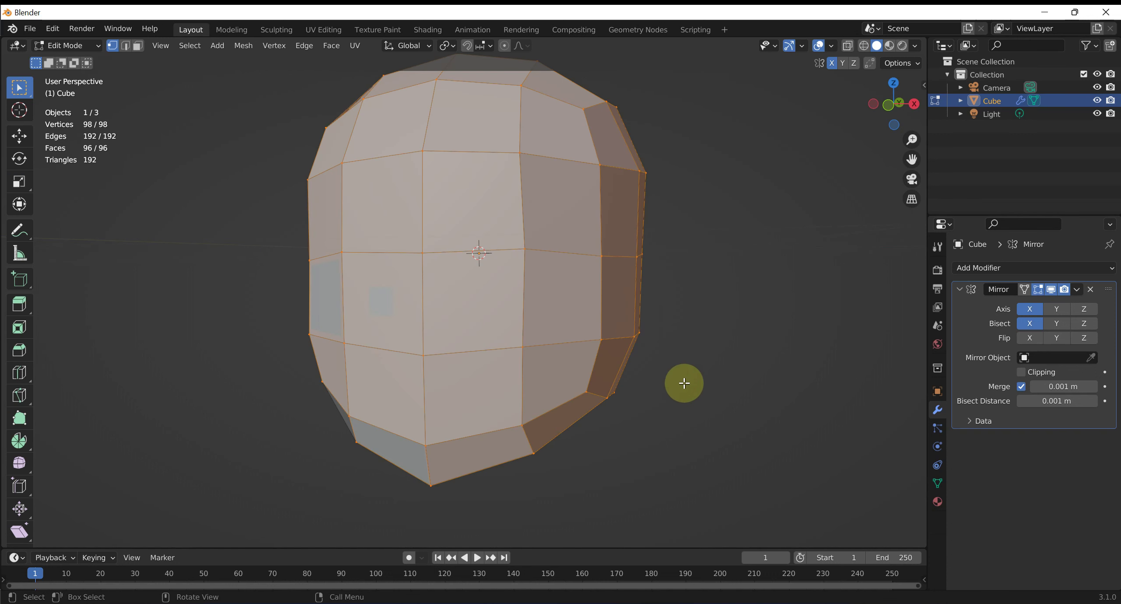
key("alt+a")
key("ctrl+r")
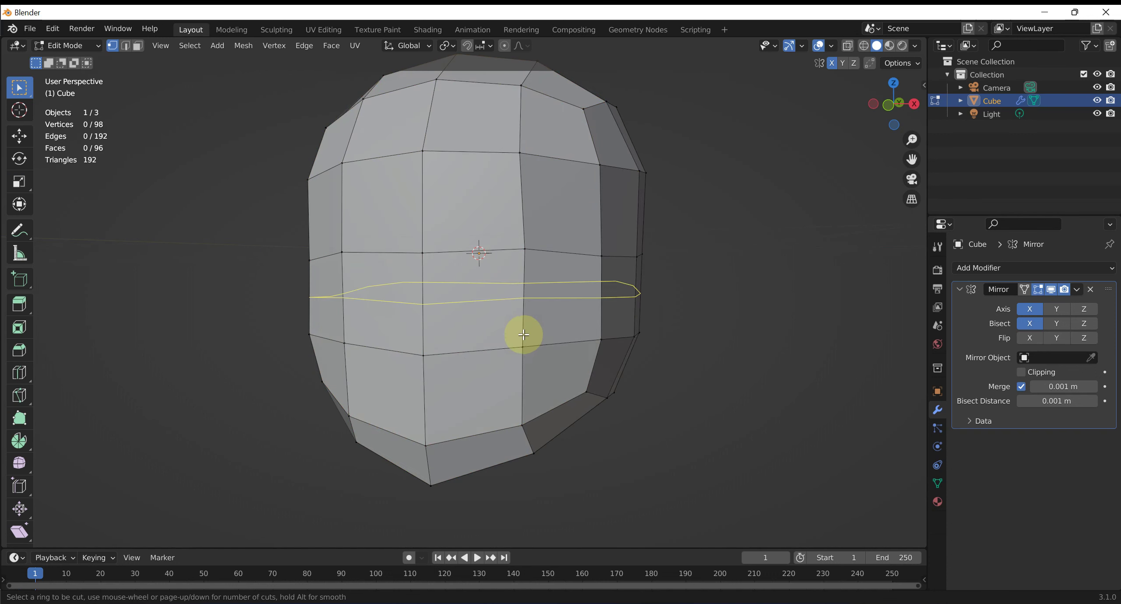
left_click(521, 306)
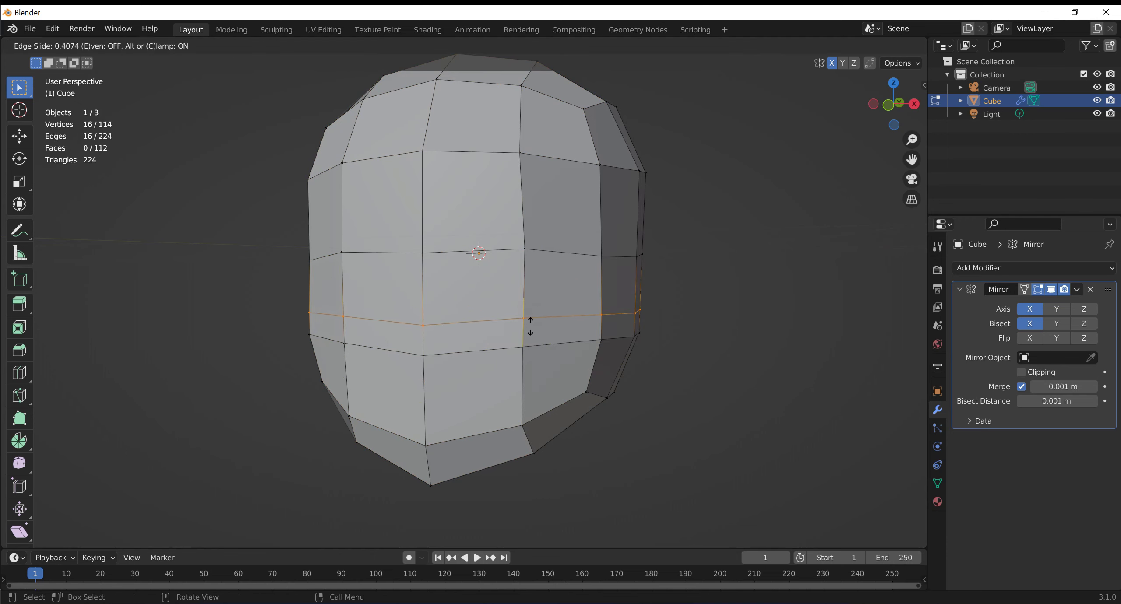
left_click(528, 316)
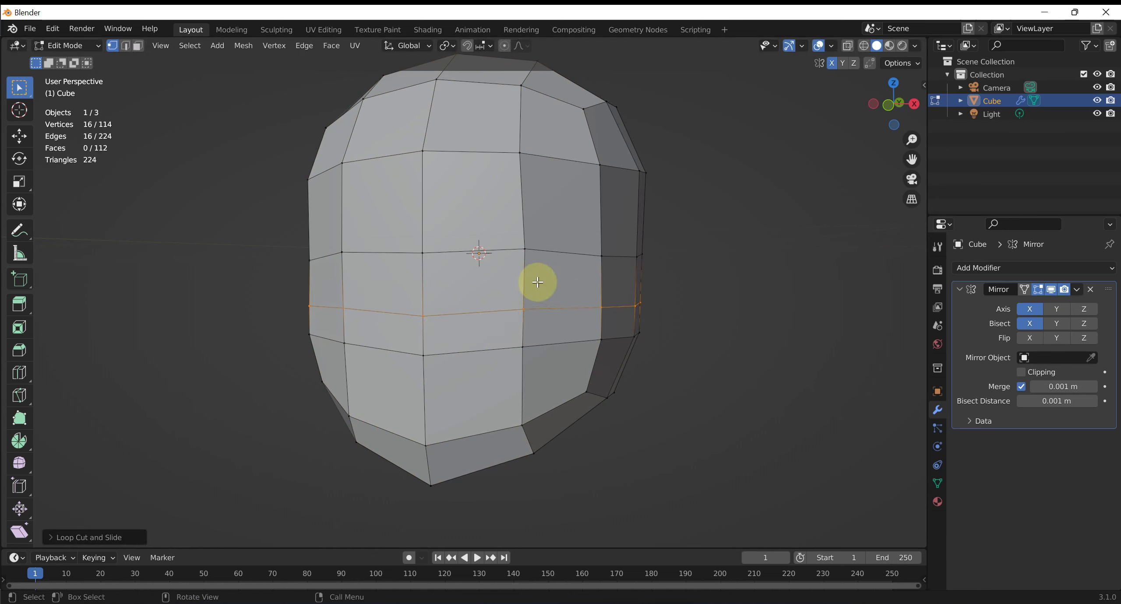
Add two vertical edge loops, one down the face and one on the right side.
key("ctrl+r")
left_click(484, 310)
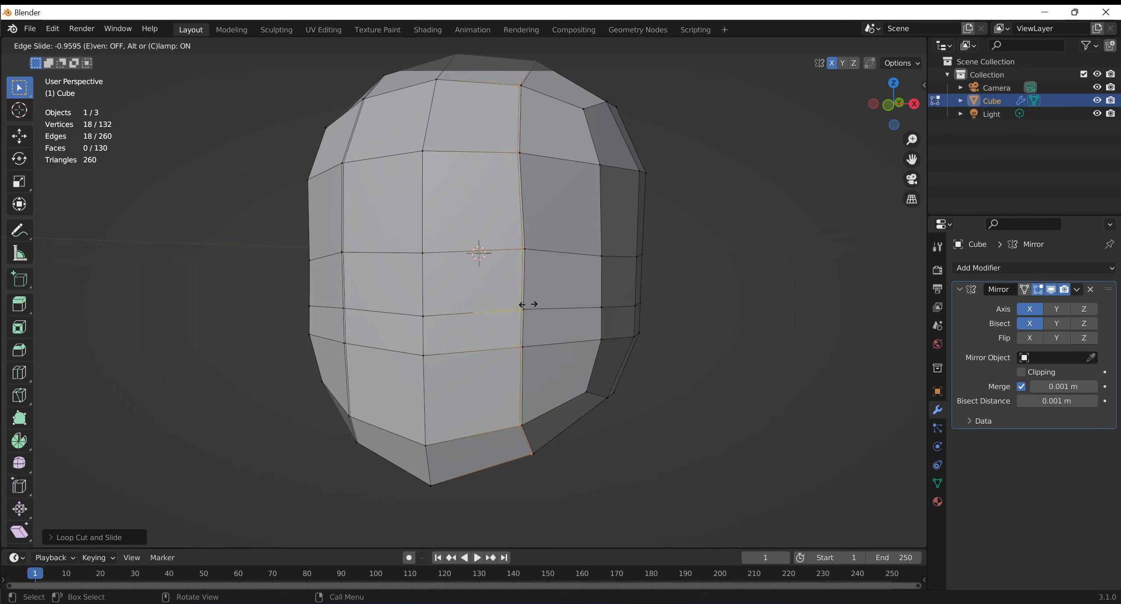
left_click(484, 312)
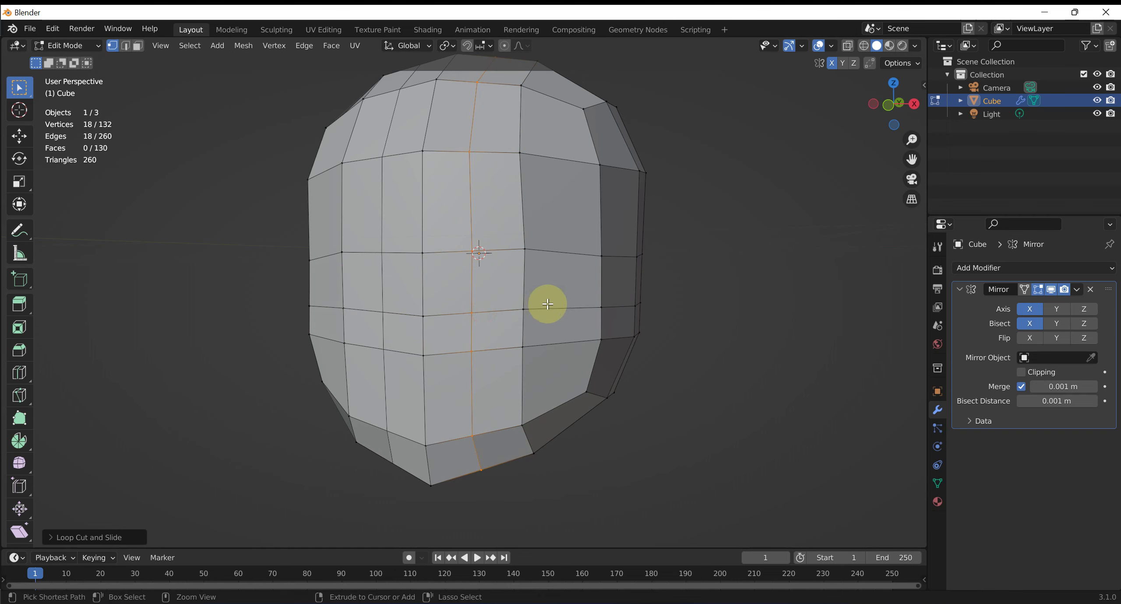
key("ctrl+r")
left_click(562, 307)
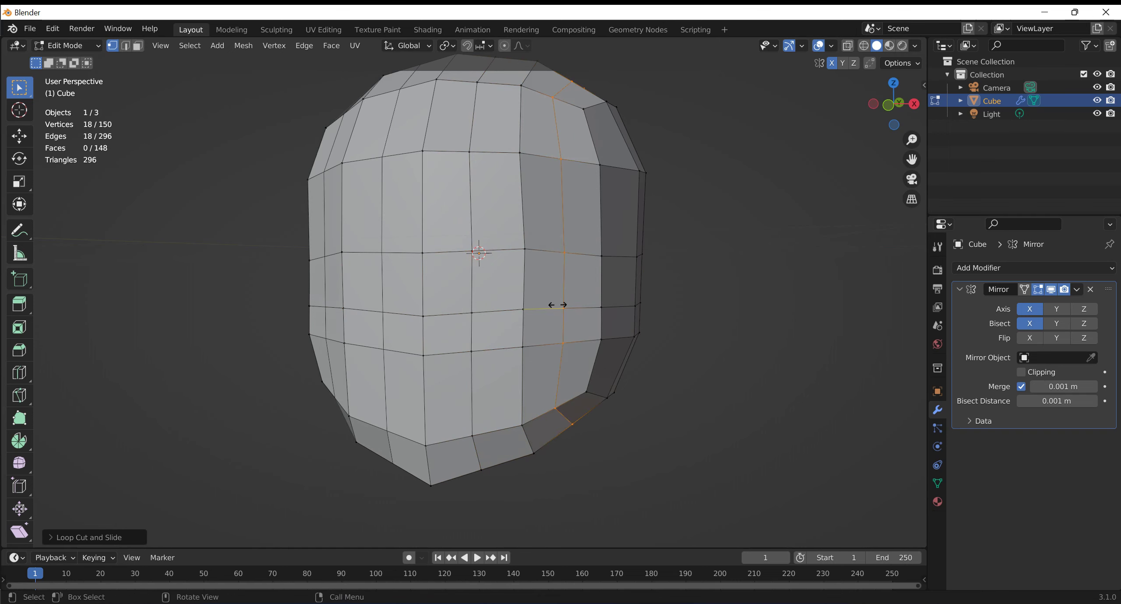
left_click(553, 311)
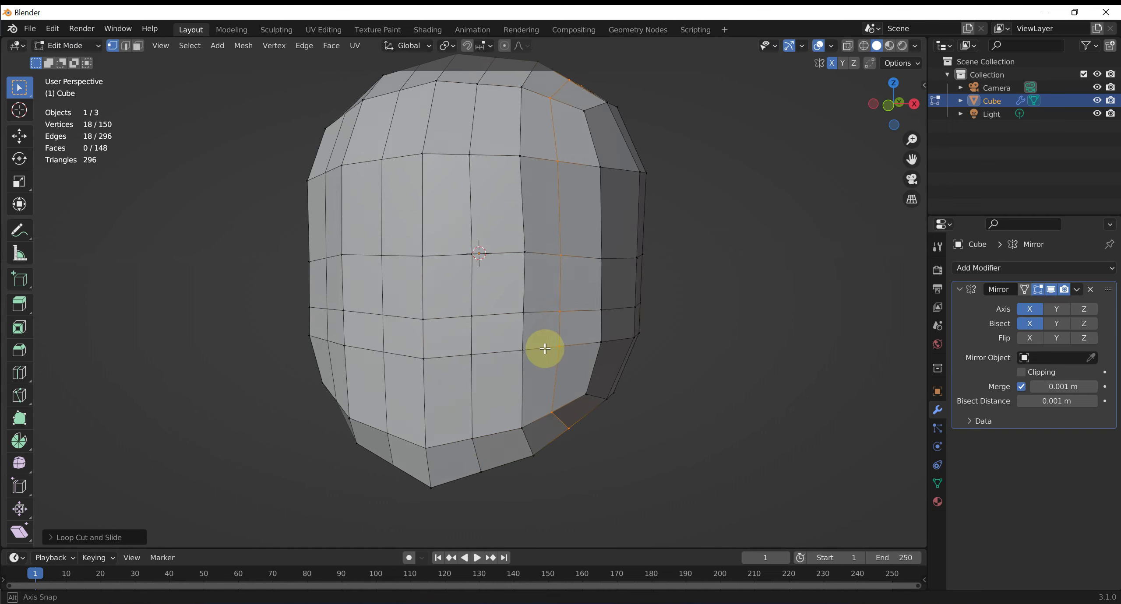
middle_click_drag(543, 345, 543, 343)
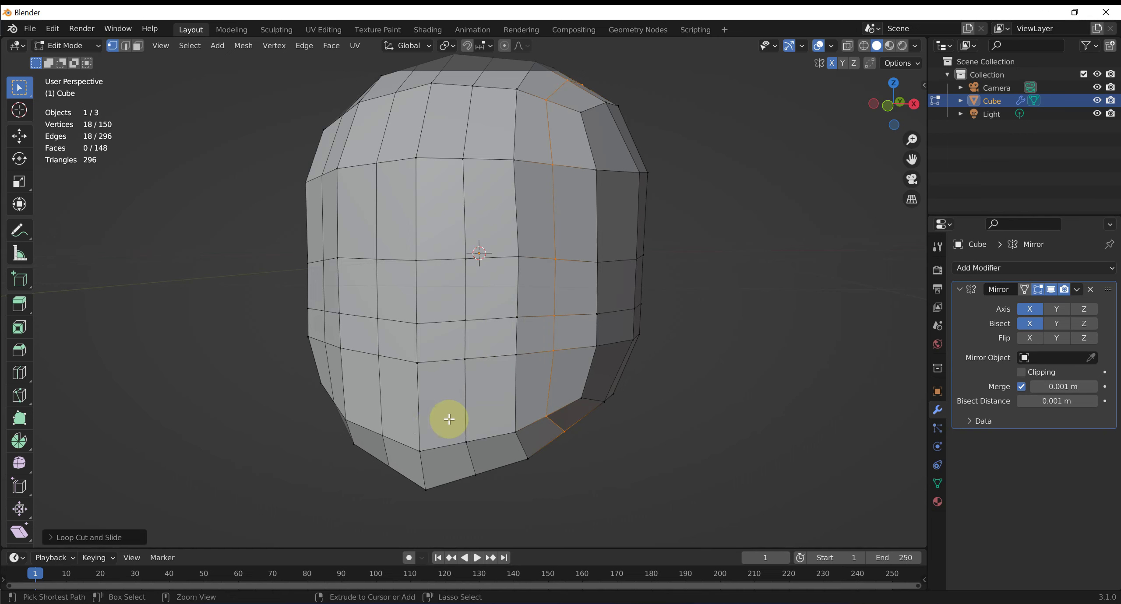
Add a horizontal edge loop near the chin.
key("ctrl+r")
left_click(419, 424)
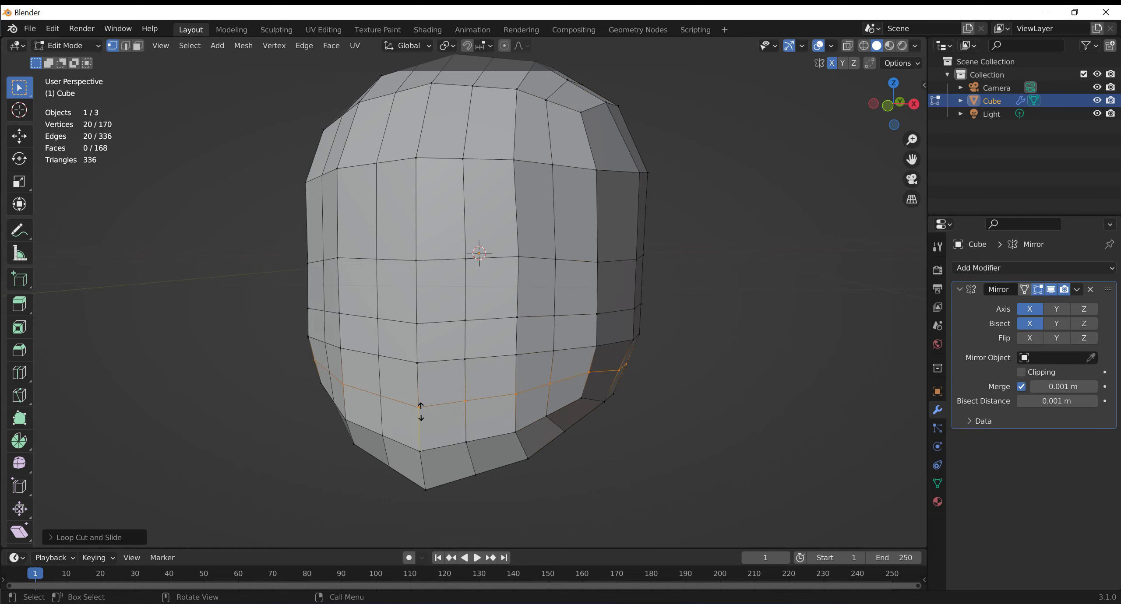
left_click(479, 410)
middle_click_drag(606, 412, 560, 383)
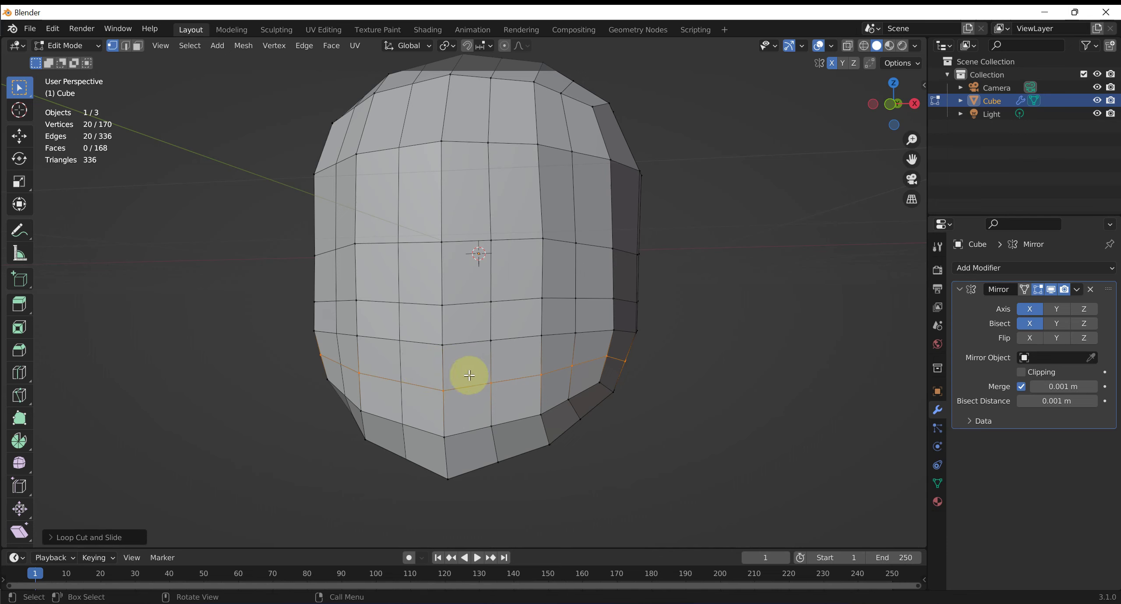
scroll(621, 294, "up", 1)
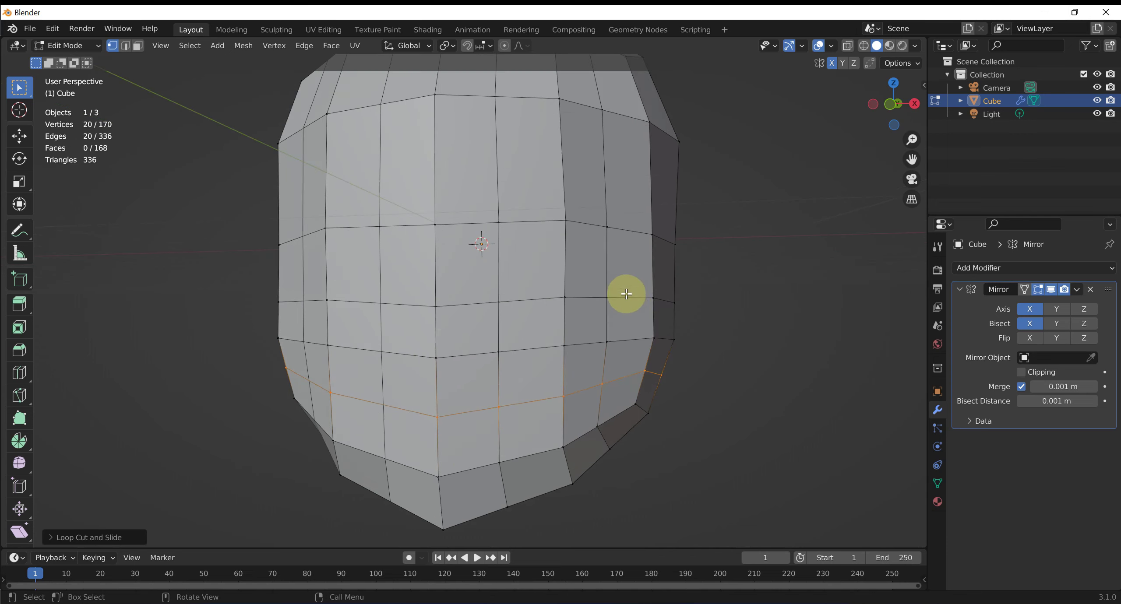
In face select mode, pick the four eye-area faces and inset them into a socket.
left_click(138, 47)
left_click(581, 269, "shift")
left_click(538, 280, "shift")
left_click(526, 333, "shift")
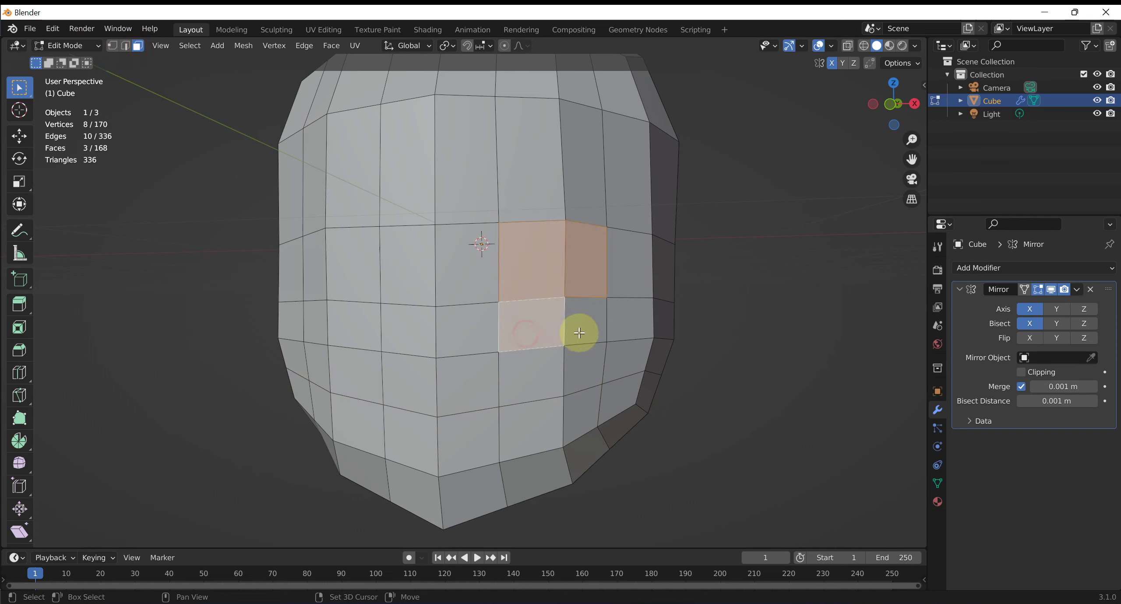
left_click(578, 333, "shift")
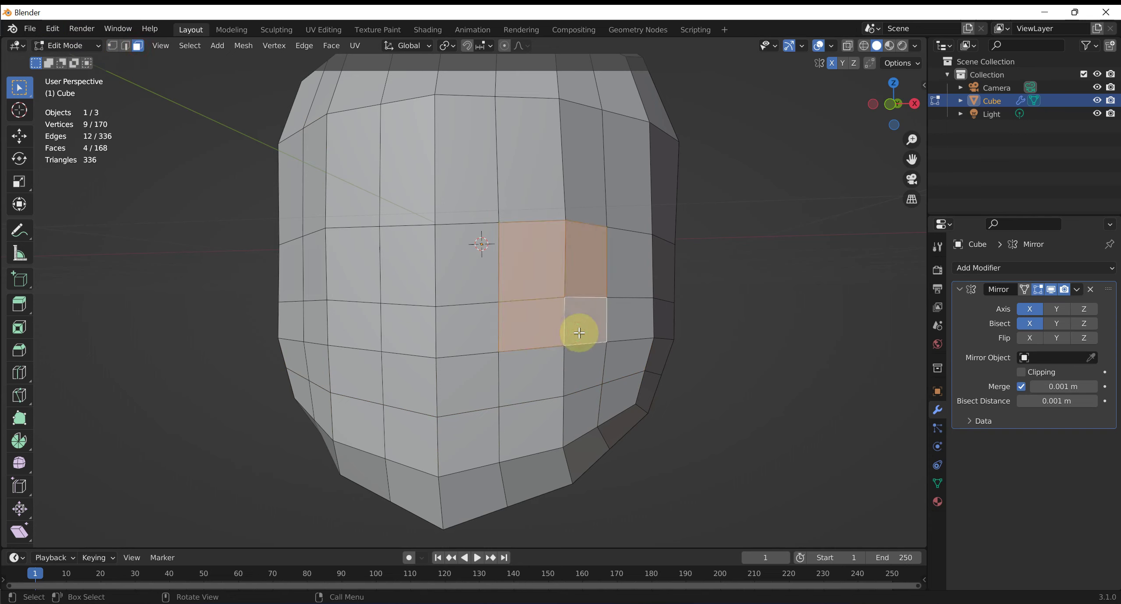
key("i")
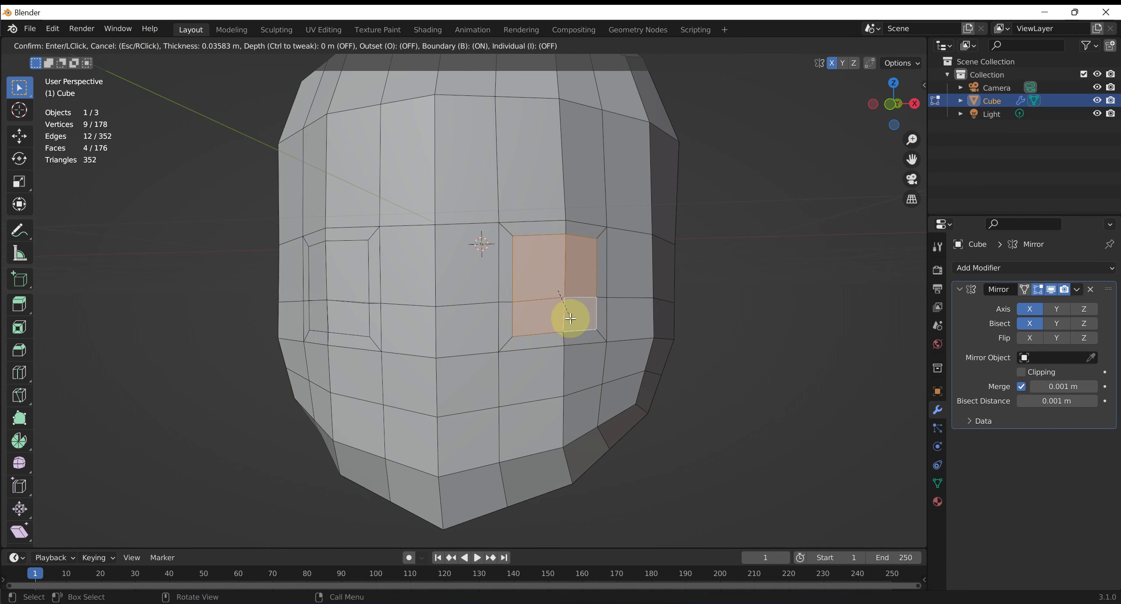
left_click(570, 318)
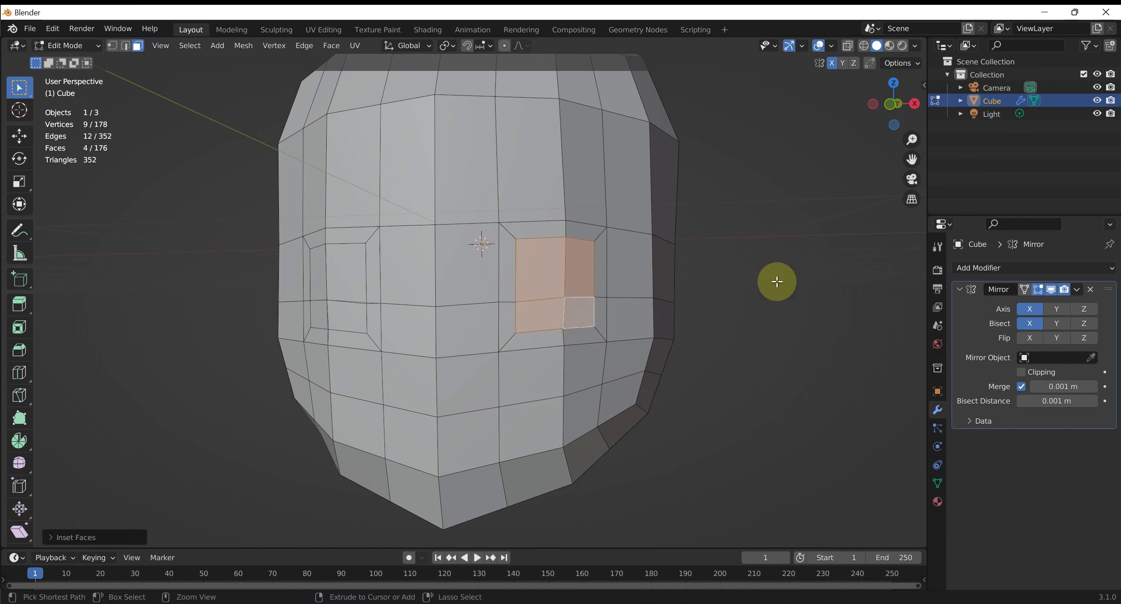
Apply the Mirror modifier to the head in Object Mode.
key("ctrl+Tab")
left_click(670, 280)
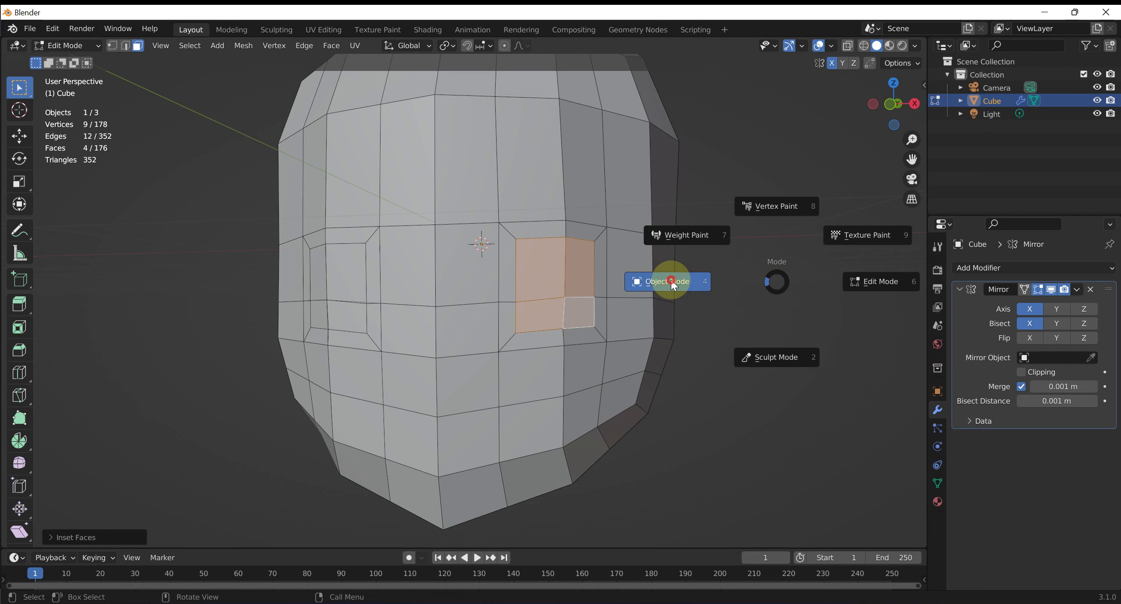
left_click(1077, 292)
left_click(1047, 307)
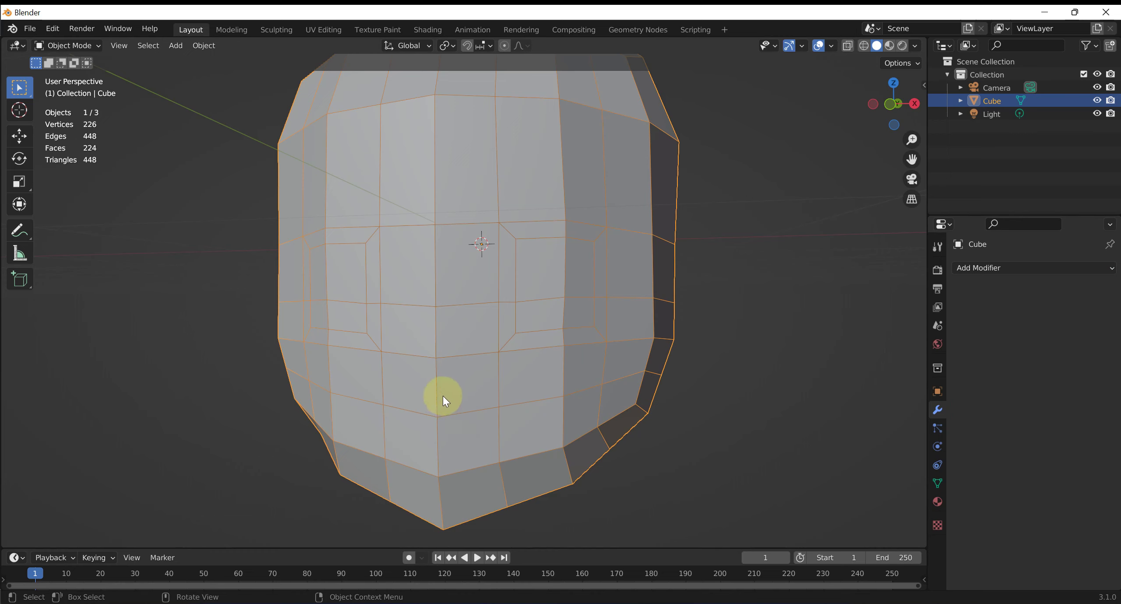
Back in Edit Mode, select a 2x2 block of mouth faces and inset them.
key("ctrl+Tab")
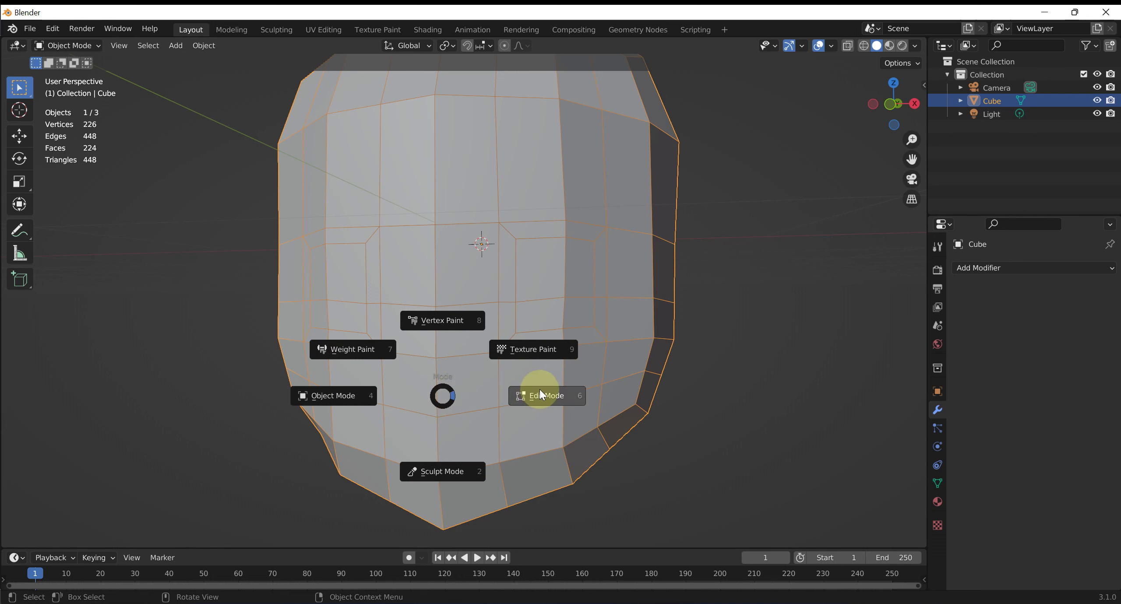
left_click(539, 388)
left_click(467, 389)
left_click(420, 392, "shift")
left_click(413, 430, "shift")
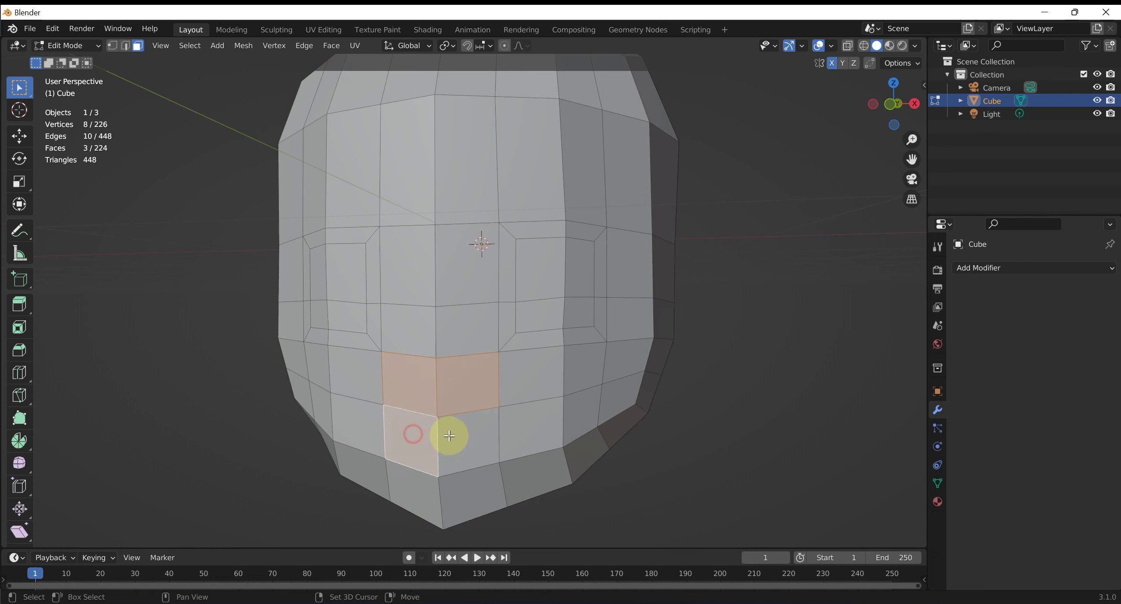
left_click(464, 436, "shift")
key("i")
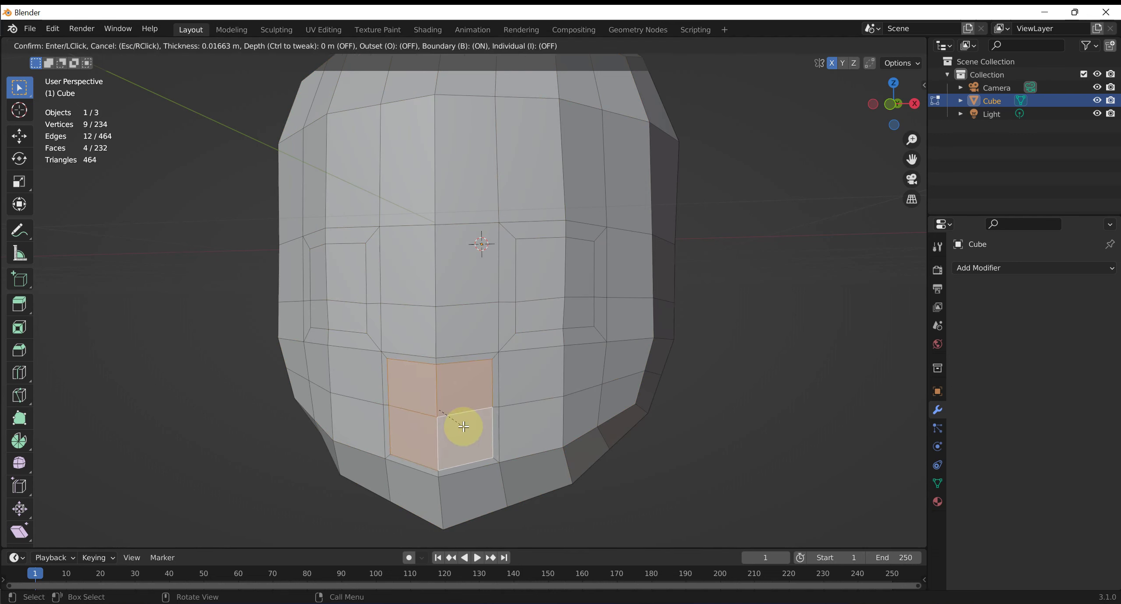
left_click(448, 420)
mouse_move(503, 407)
middle_mouse_down()
mouse_move(556, 392)
mouse_move(522, 400)
mouse_move(590, 398)
middle_mouse_up()
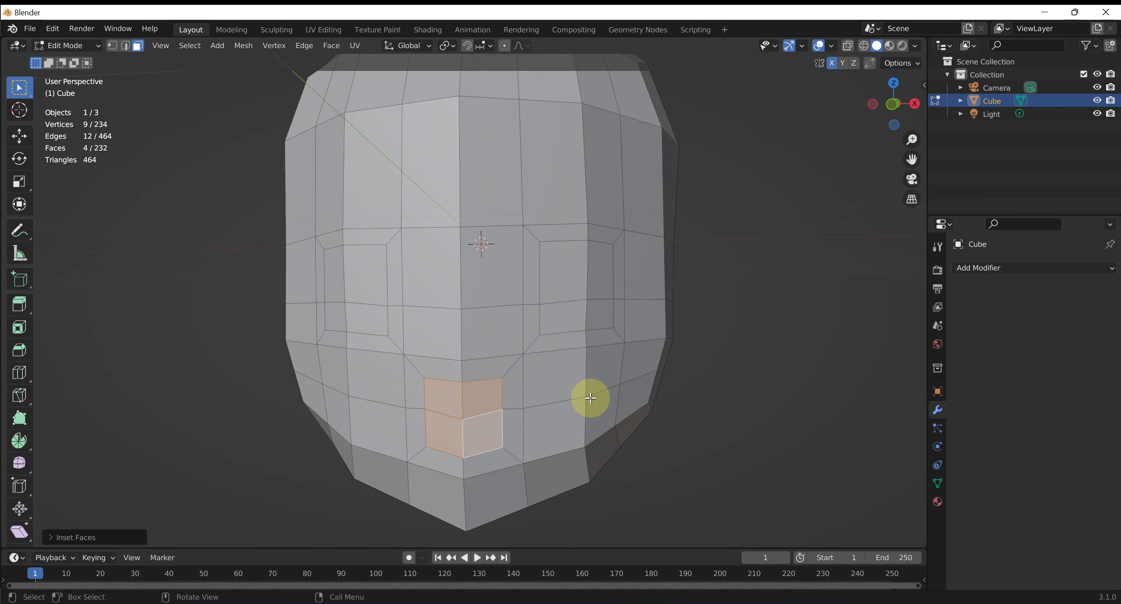
Add a Mirror modifier on X to the head and enable its On Cage display.
left_click(1033, 267)
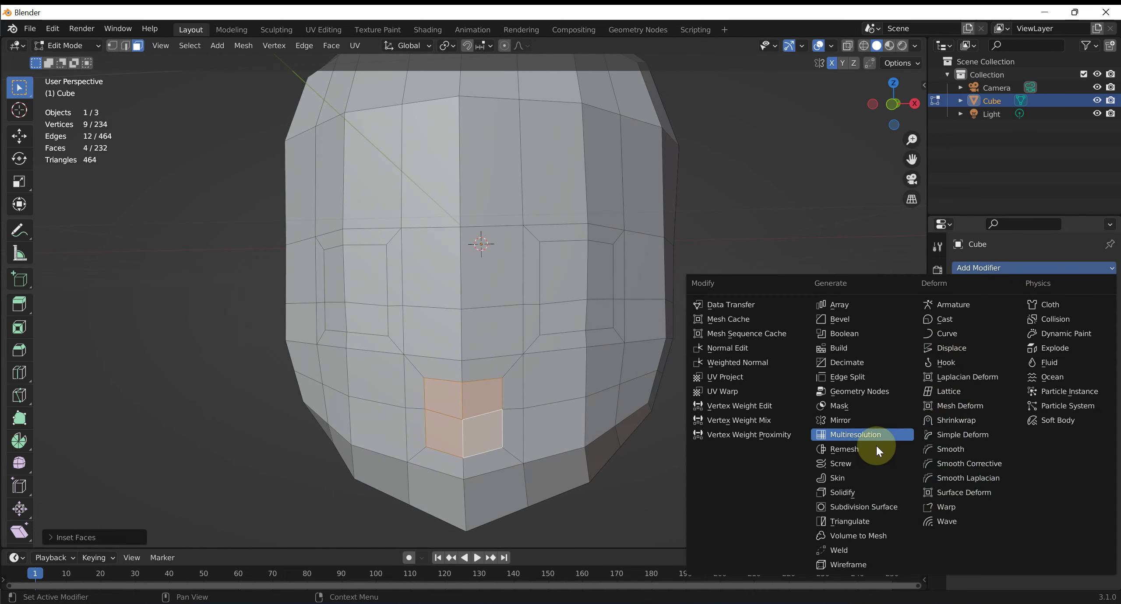
left_click(855, 422)
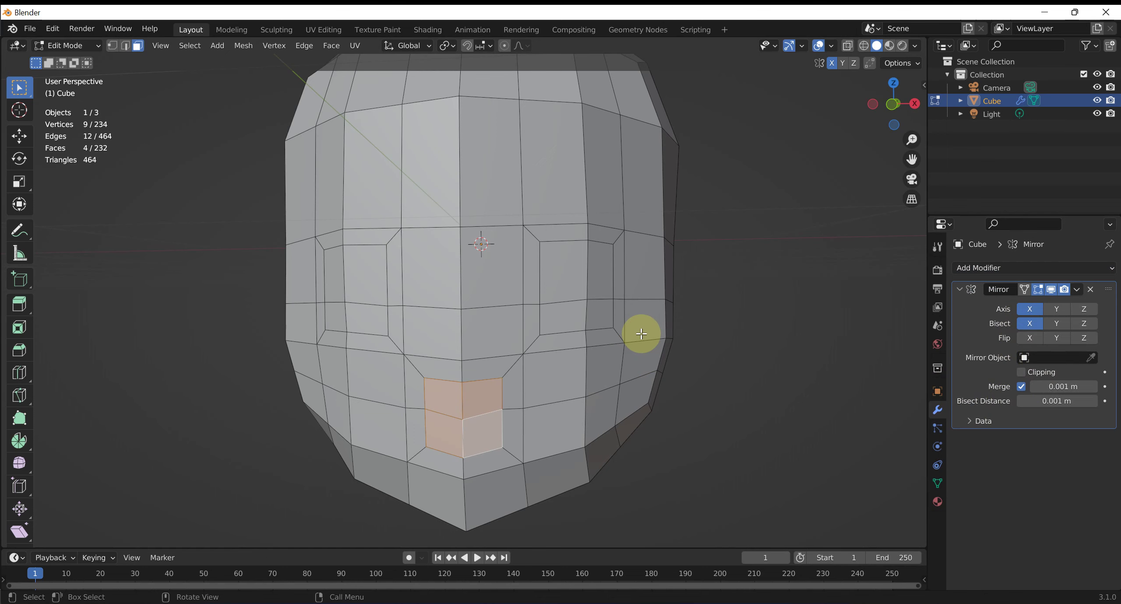
left_click(1024, 289)
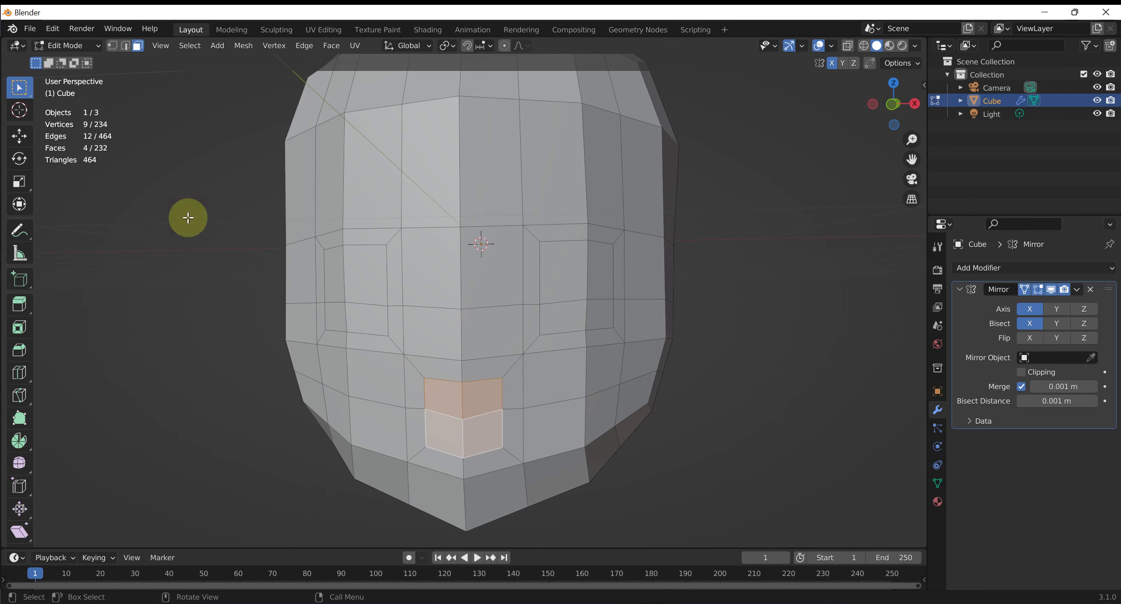
In Sculpt Mode, grab the eye area toward the cheek and tug the head's side outward.
key("ctrl+Tab")
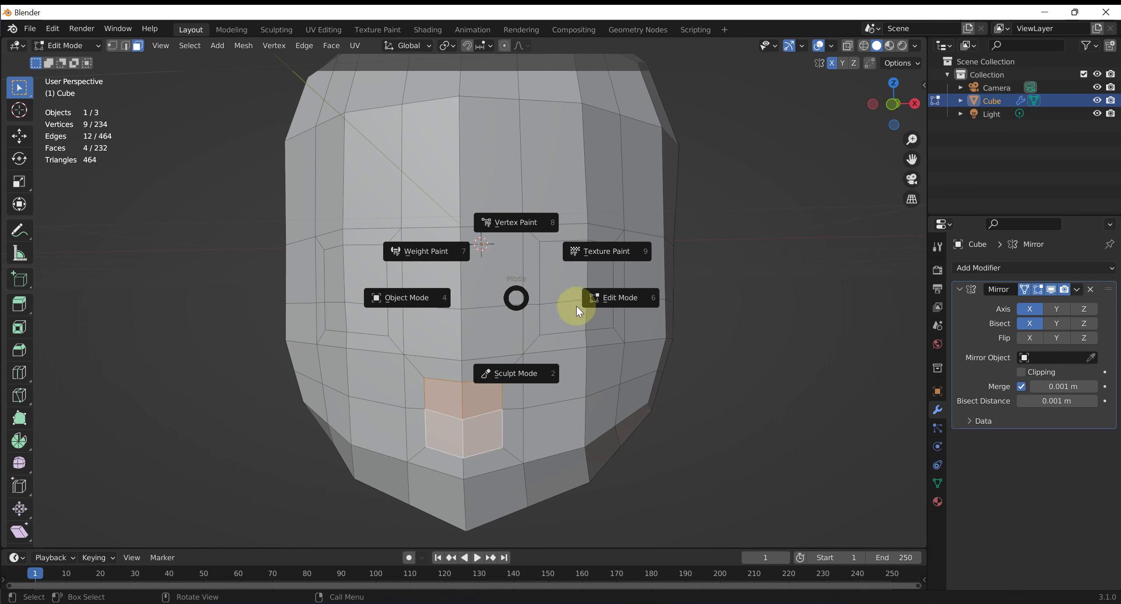
left_click(518, 374)
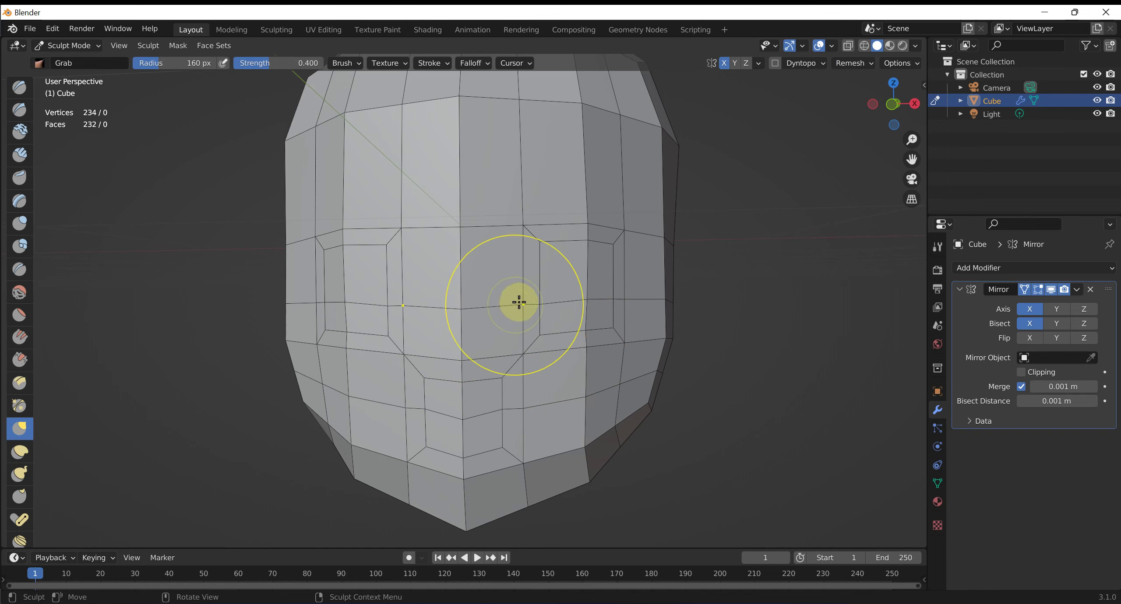
left_click_drag(519, 302, 612, 348)
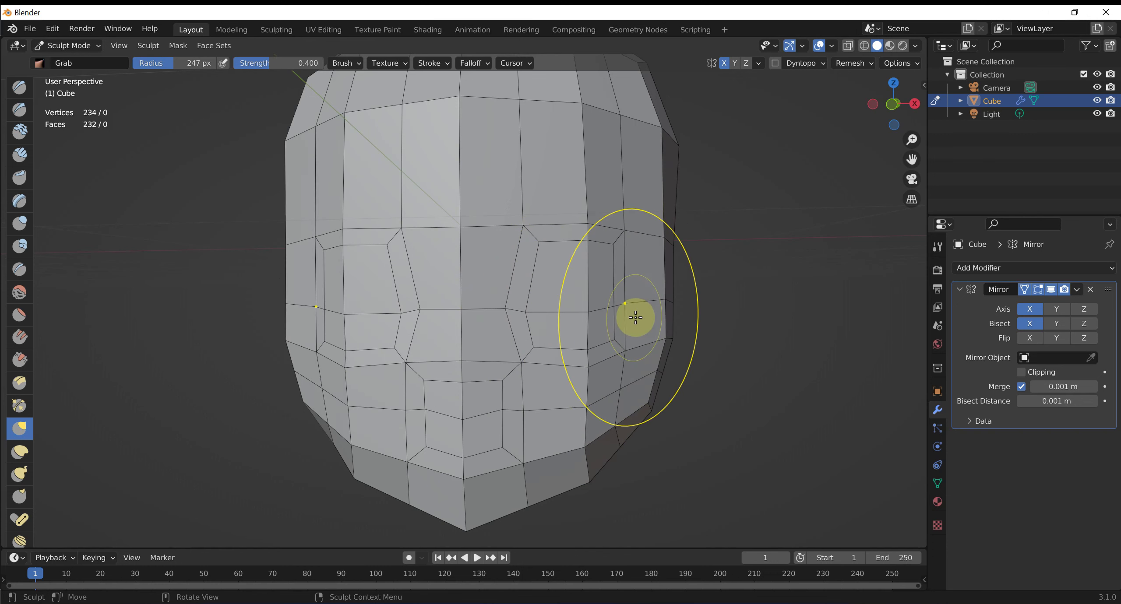
left_click_drag(635, 318, 638, 313)
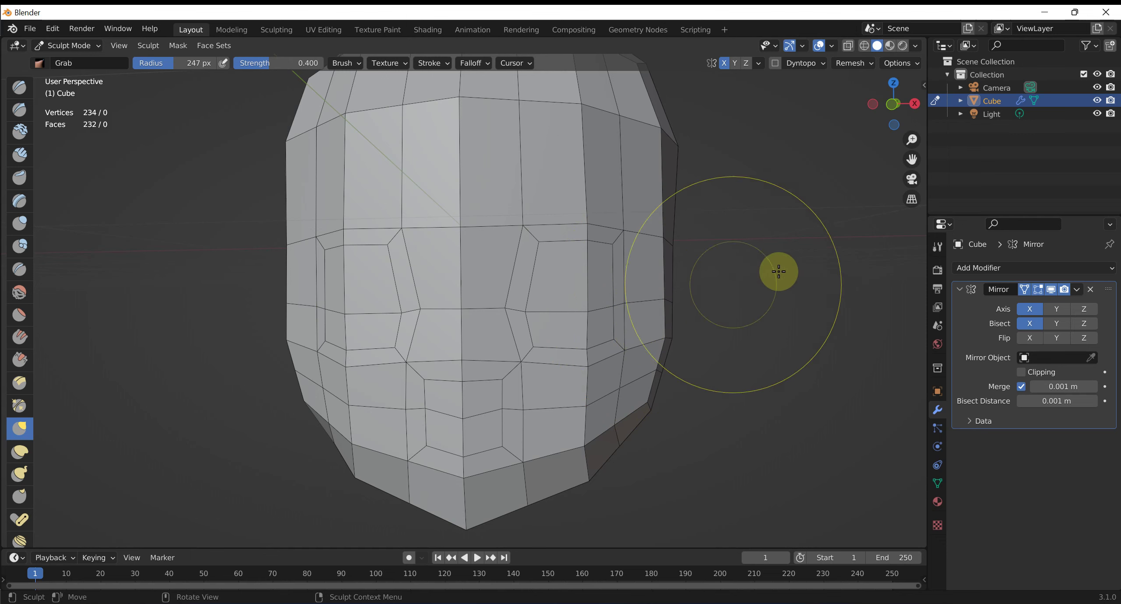
key("n")
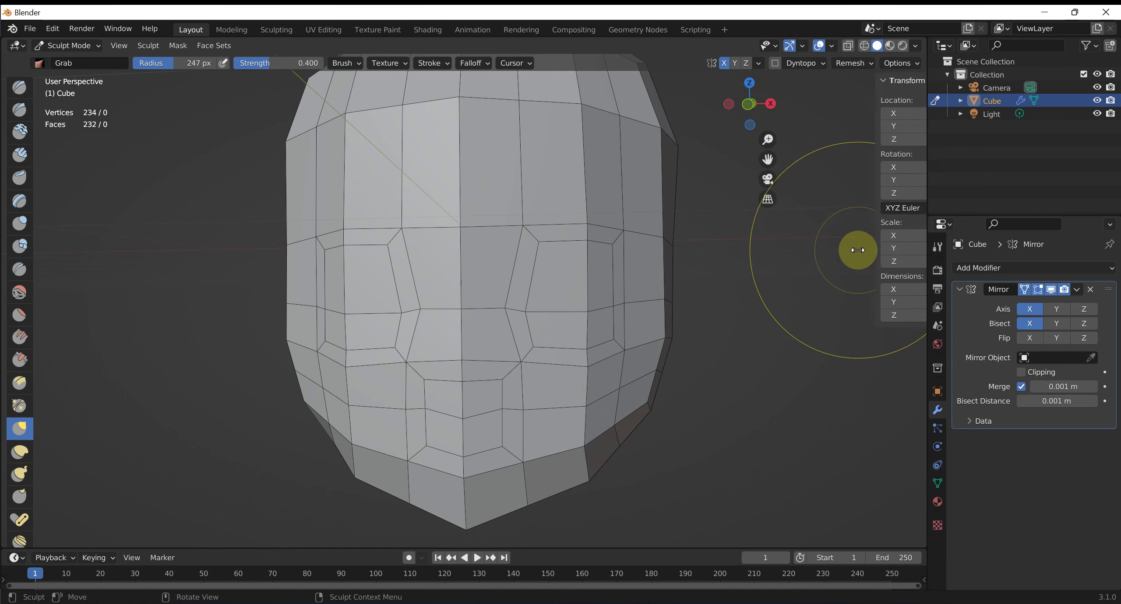
key("n")
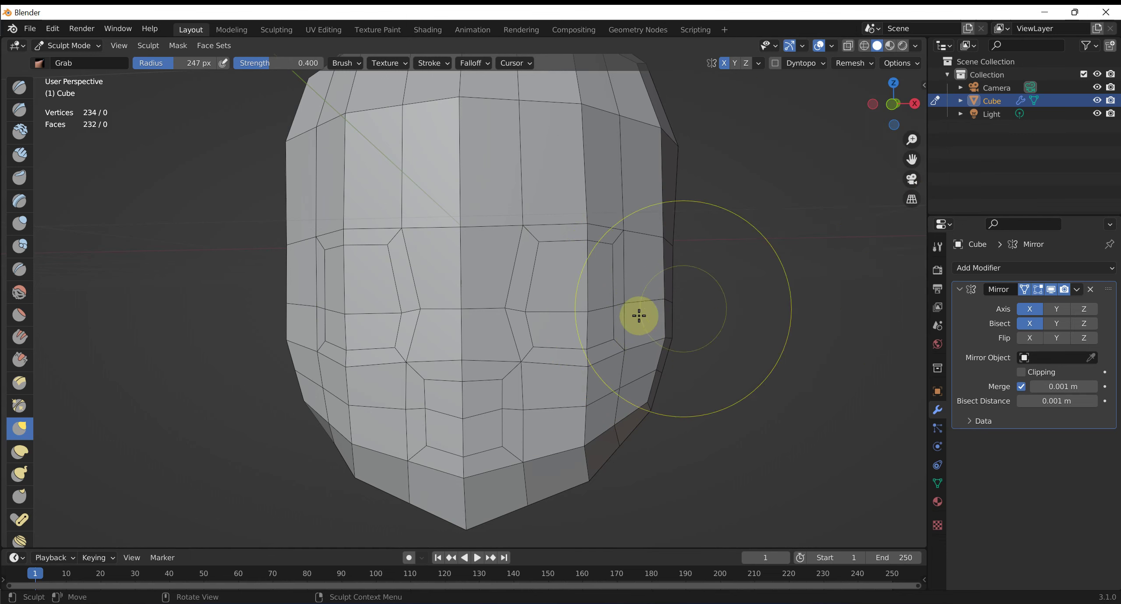
key("f")
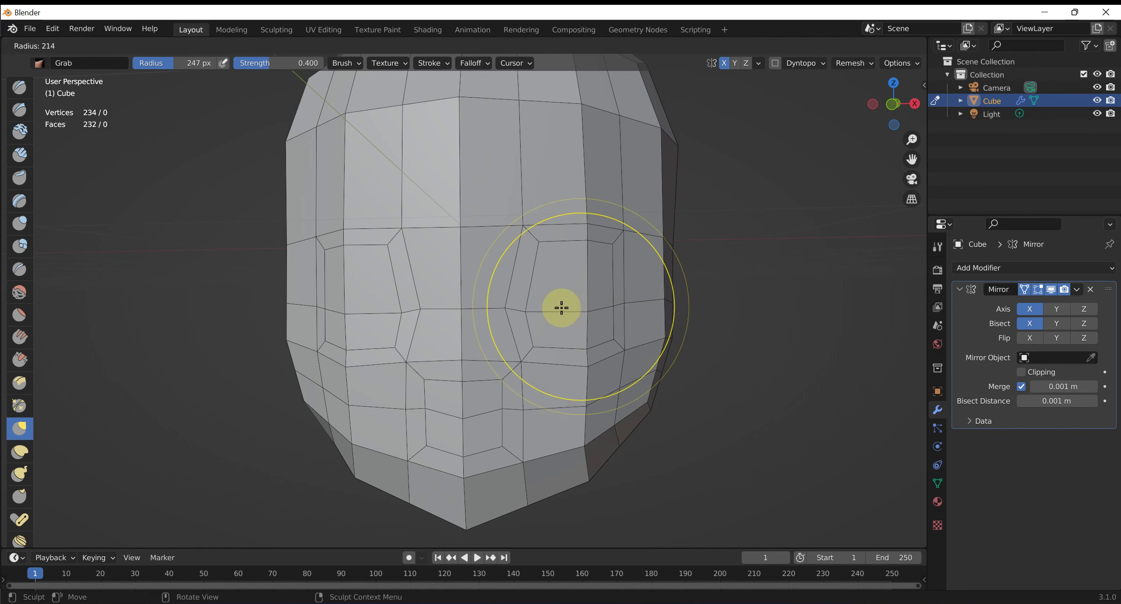
left_click(613, 304)
mouse_move(613, 303)
left_mouse_down()
mouse_move(643, 303)
mouse_move(536, 240)
mouse_move(500, 289)
left_mouse_up()
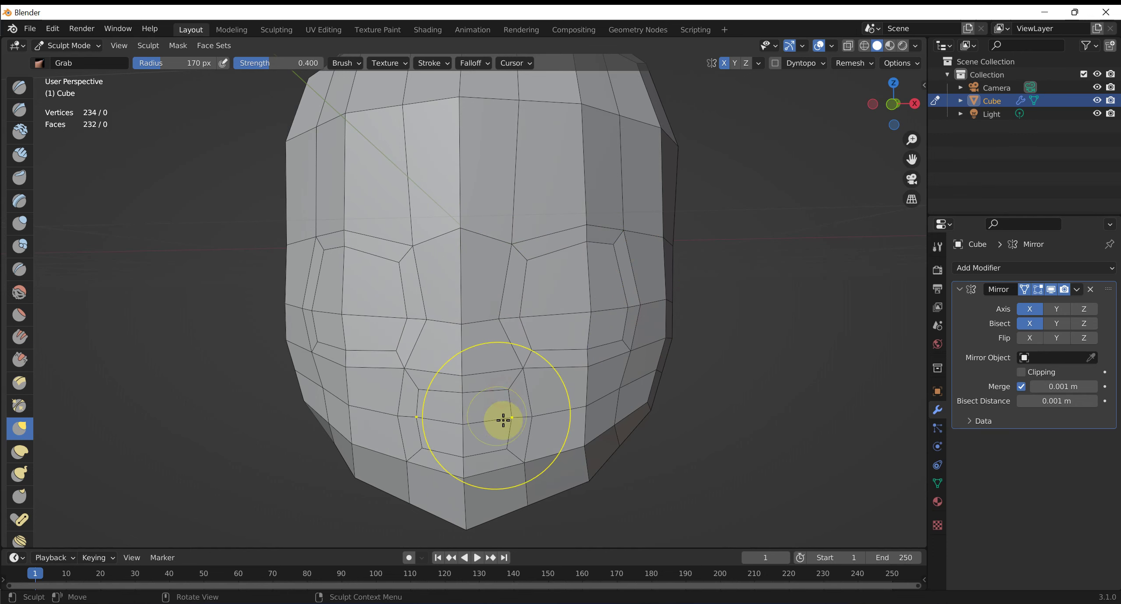
Reshape the mouth loop, pull the chin down into a point, and lift the jaw line.
scroll(503, 418, "up", 1)
middle_click_drag(516, 425, 520, 381, "shift")
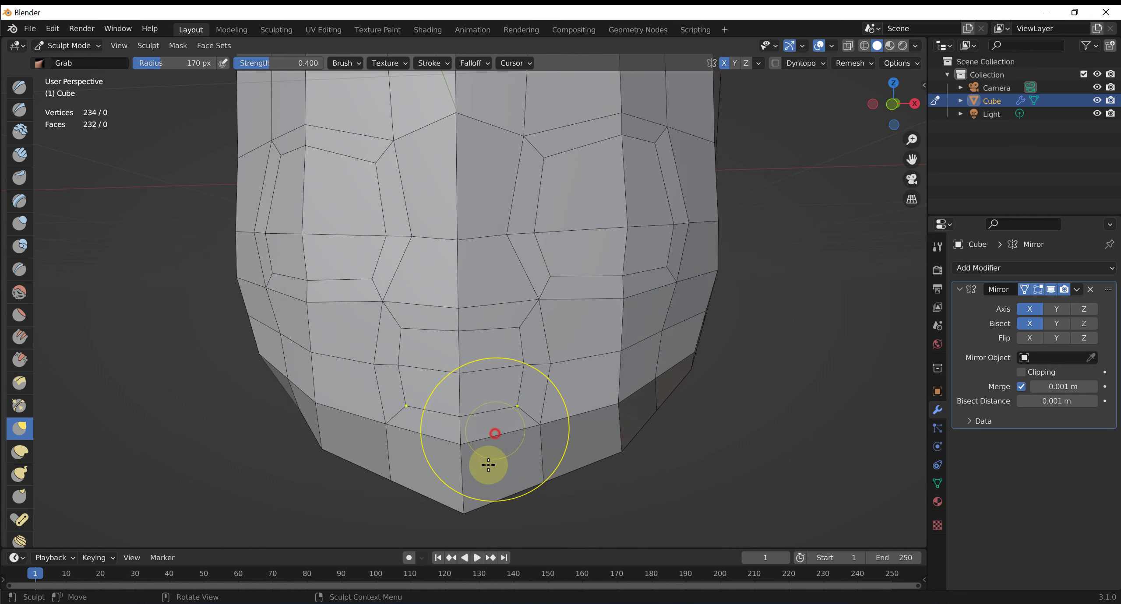
mouse_move(513, 408)
left_mouse_down()
mouse_move(470, 422)
mouse_move(508, 333)
left_mouse_up()
left_click_drag(525, 376, 480, 355)
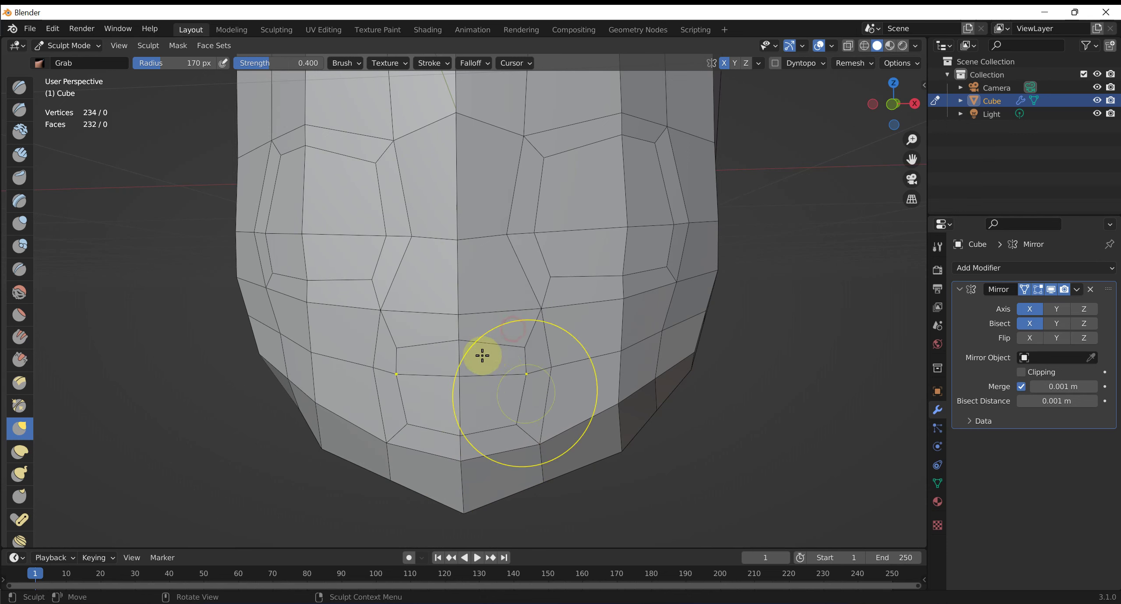
mouse_move(473, 405)
left_mouse_down()
mouse_move(521, 388)
mouse_move(510, 420)
left_mouse_up()
key("f")
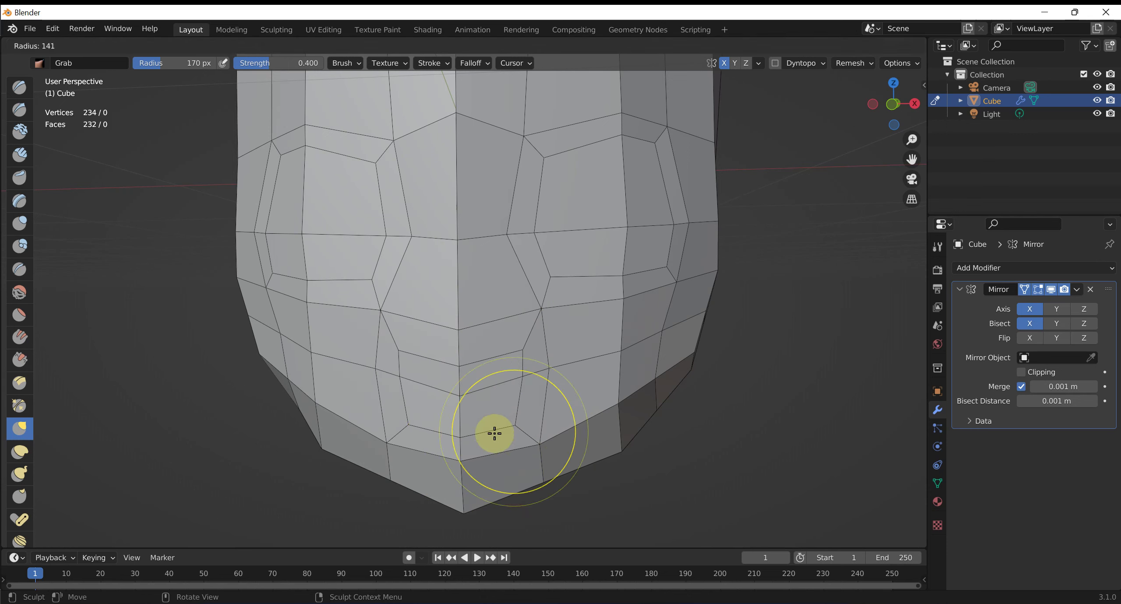
left_click(499, 419)
left_click_drag(477, 470, 505, 470)
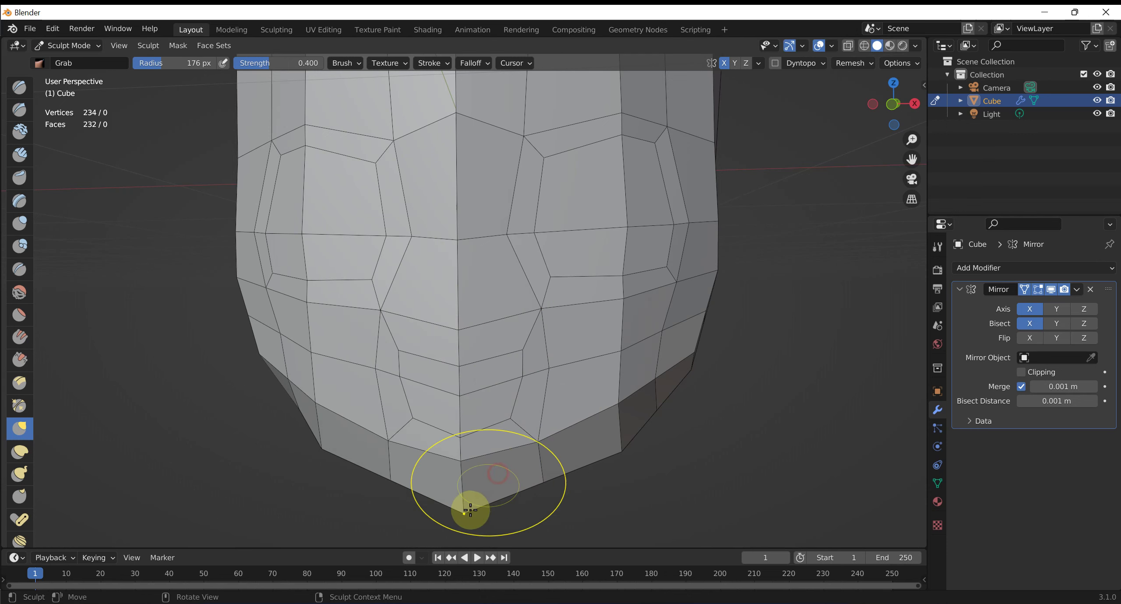
left_click_drag(467, 505, 465, 467)
key("f")
left_click(541, 465)
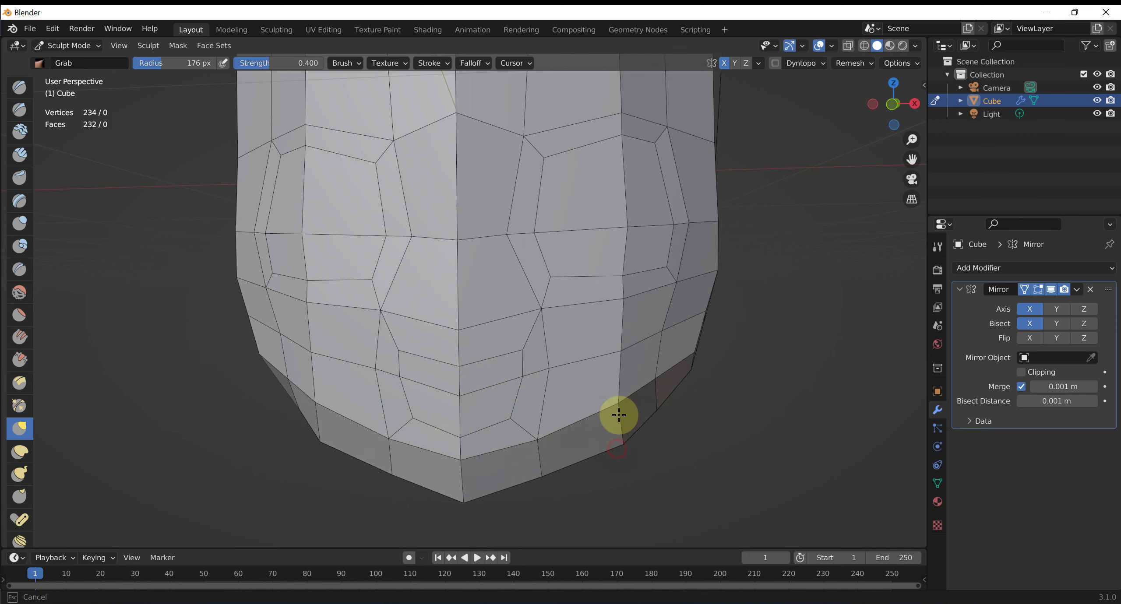
mouse_move(541, 464)
left_mouse_down()
mouse_move(697, 317)
mouse_move(713, 318)
mouse_move(693, 331)
left_mouse_up()
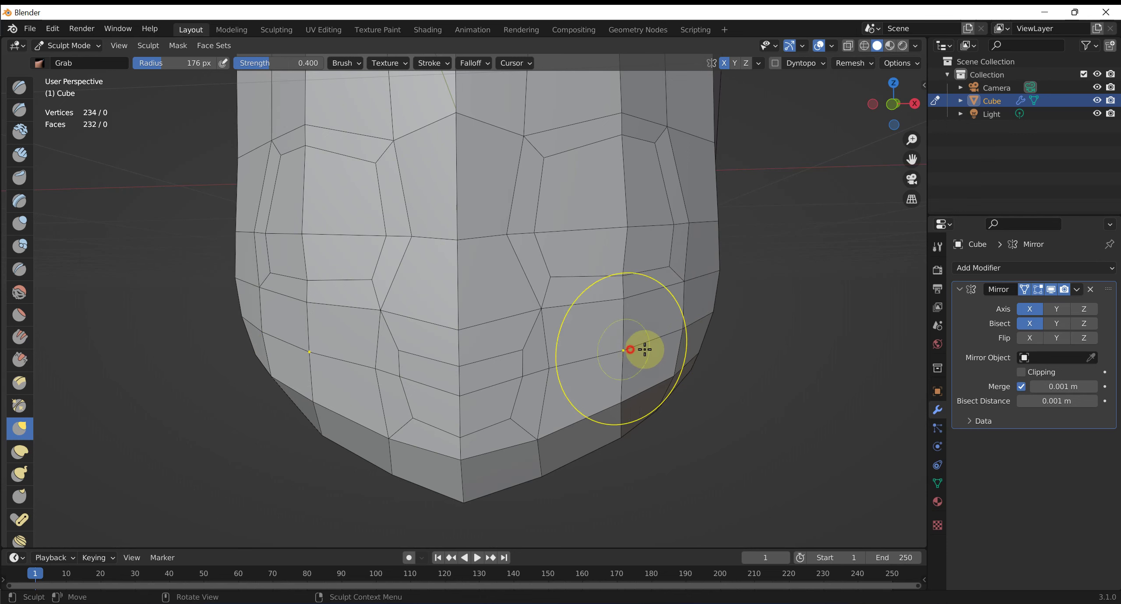
Pull the upper-middle vertices down to form a nose point at the brow.
left_click_drag(603, 268, 545, 250)
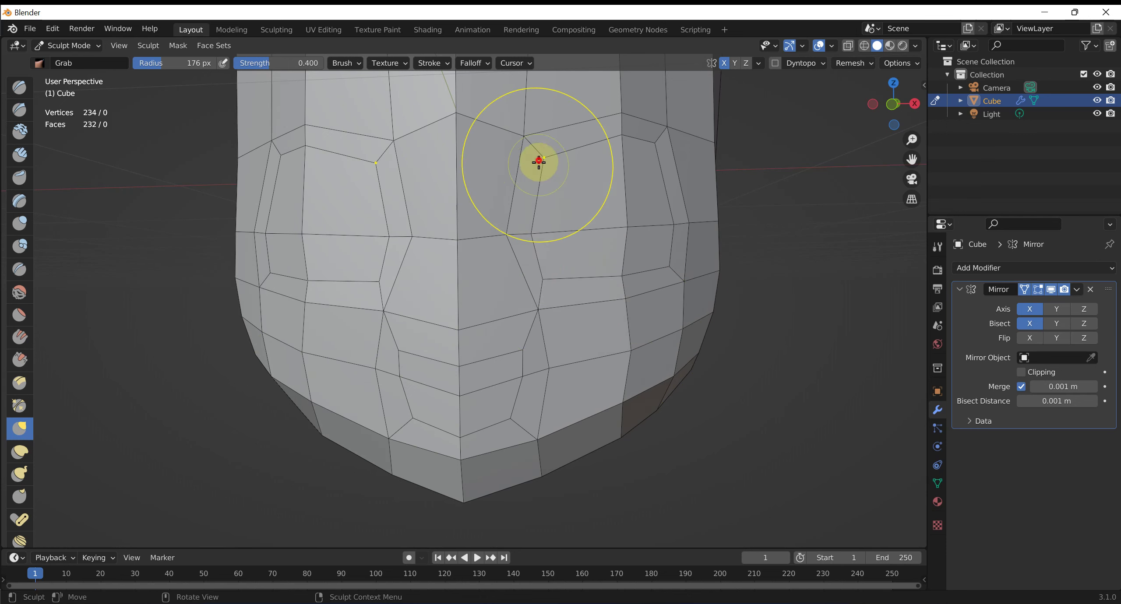
left_click_drag(523, 139, 523, 154)
left_click_drag(453, 133, 455, 196)
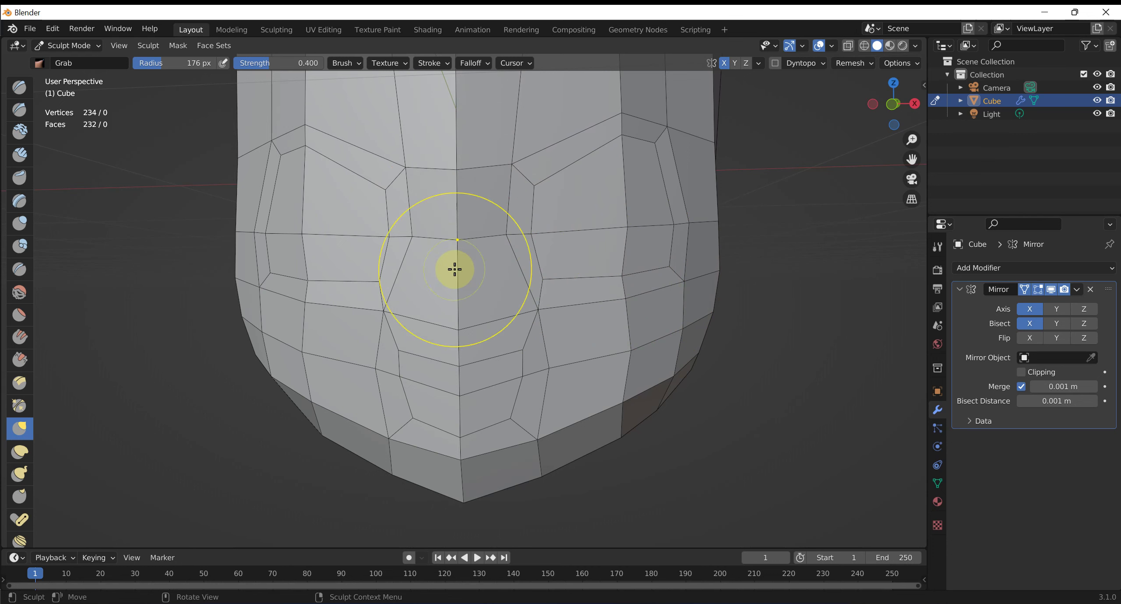
scroll(487, 225, "down", 2)
mouse_move(500, 232)
middle_mouse_down()
mouse_move(501, 243)
mouse_move(539, 249)
mouse_move(530, 253)
middle_mouse_up()
Shrink the brush to 121 px and pull the vertices at the face's upper right.
key("f")
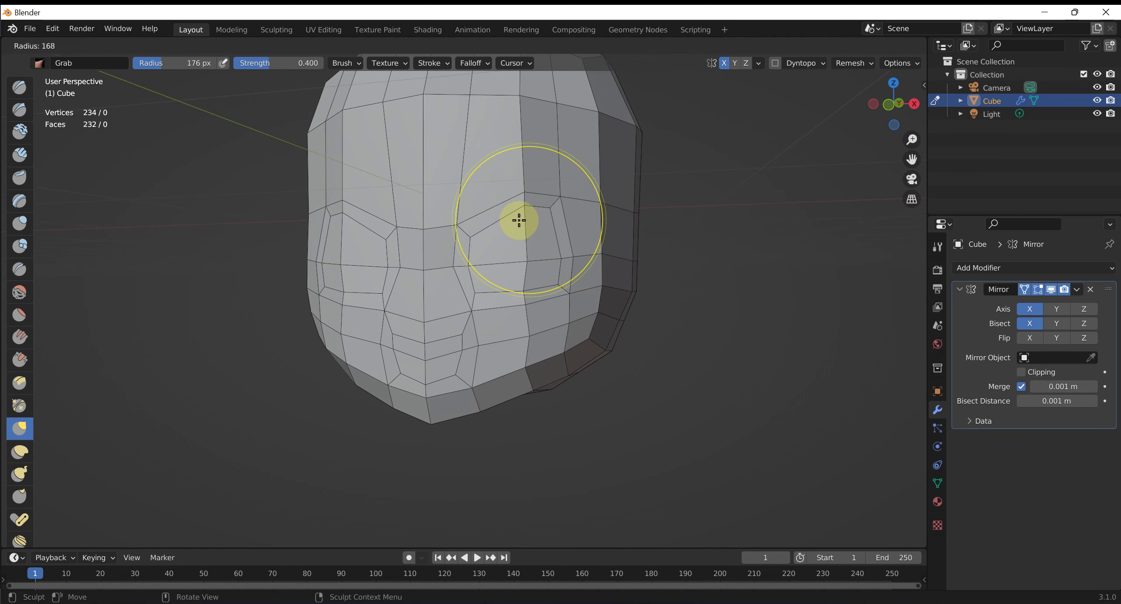
left_click(525, 245)
scroll(608, 230, "up", 3)
key("f")
left_click(590, 232)
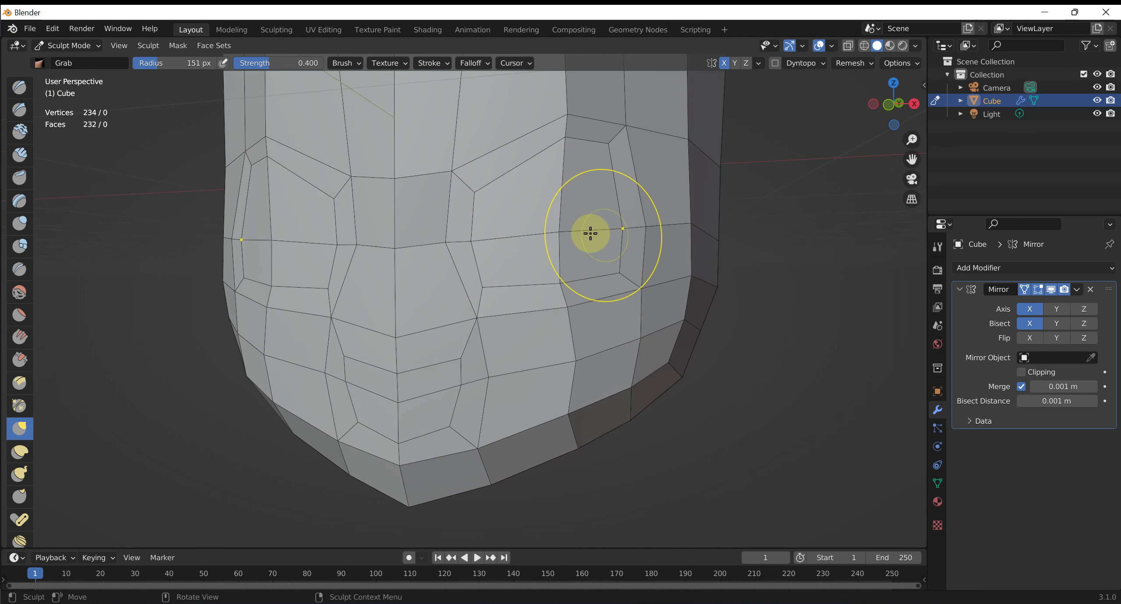
mouse_move(610, 155)
left_mouse_down()
mouse_move(553, 178)
mouse_move(615, 164)
mouse_move(555, 294)
mouse_move(587, 370)
left_mouse_up()
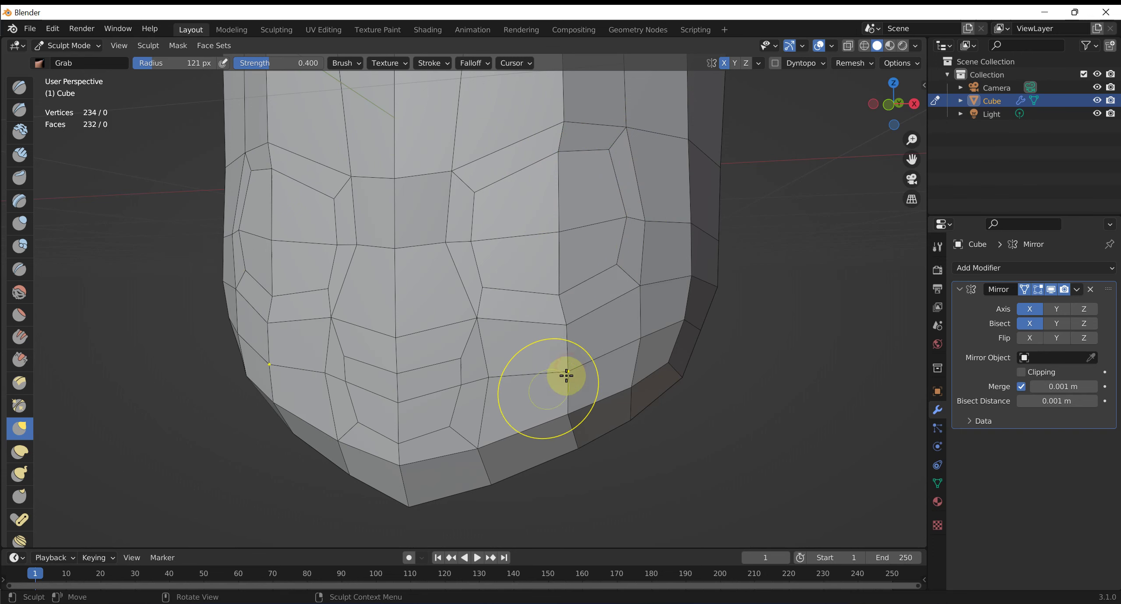
middle_click_drag(586, 370, 635, 373)
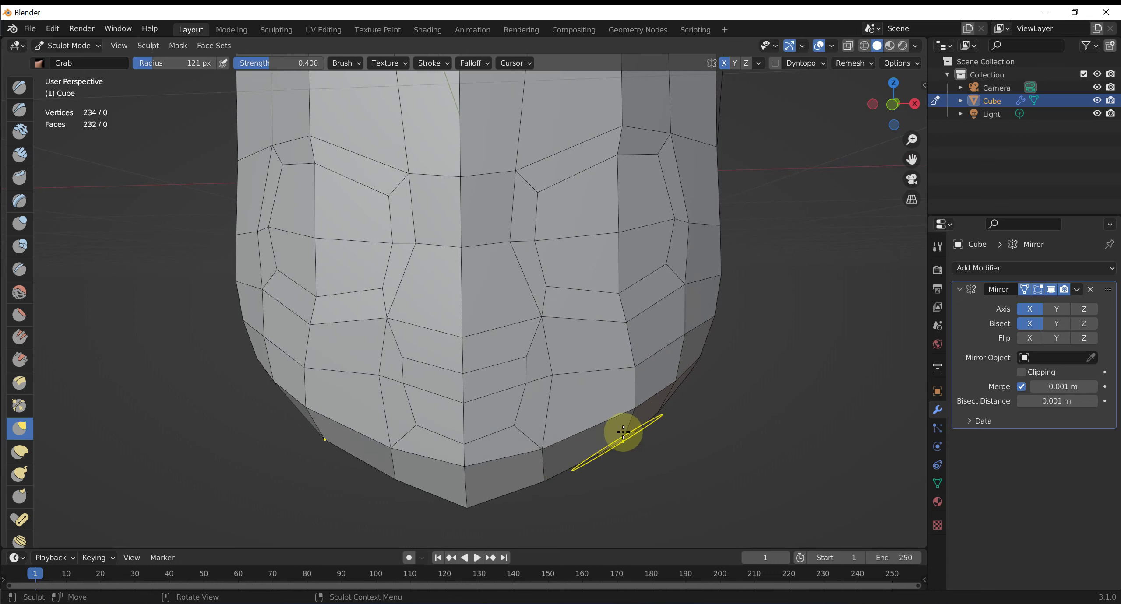
mouse_move(620, 435)
middle_mouse_down()
mouse_move(625, 396)
mouse_move(493, 268)
mouse_move(343, 286)
mouse_move(317, 280)
mouse_move(277, 233)
mouse_move(258, 240)
middle_mouse_up()
Set the Grab brush to about 145 px and pull the face's left edge inward.
key("f")
left_click(264, 257)
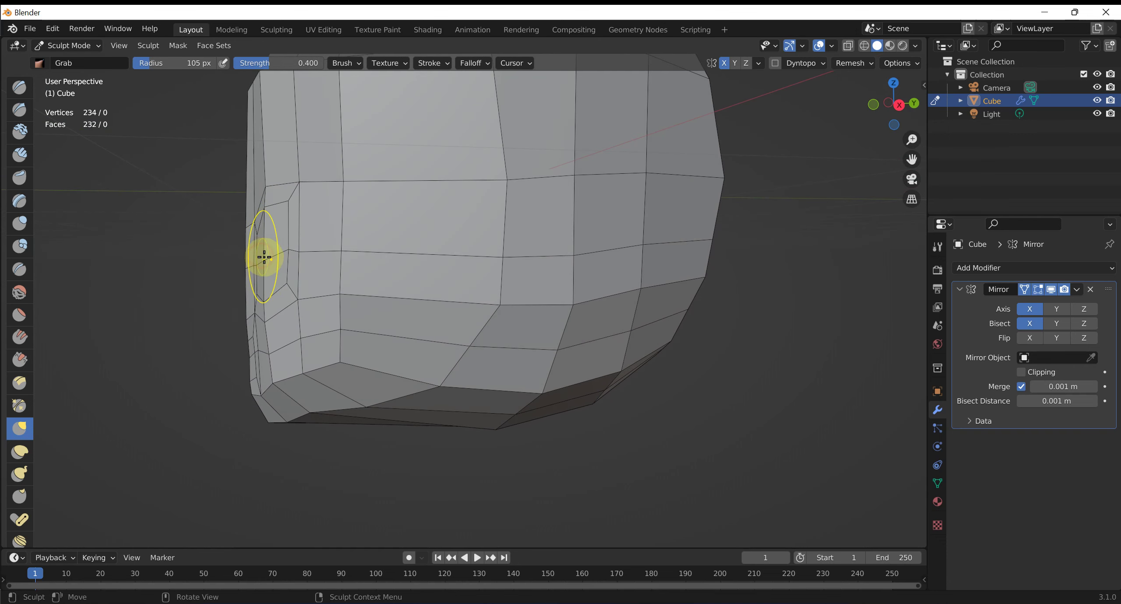
key("f")
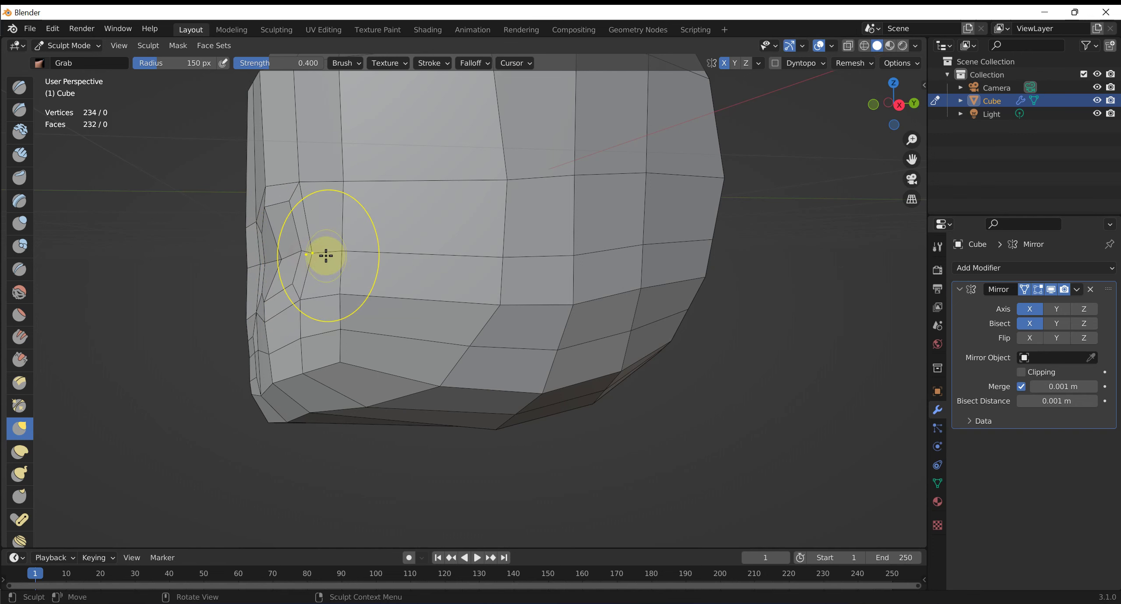
key("f")
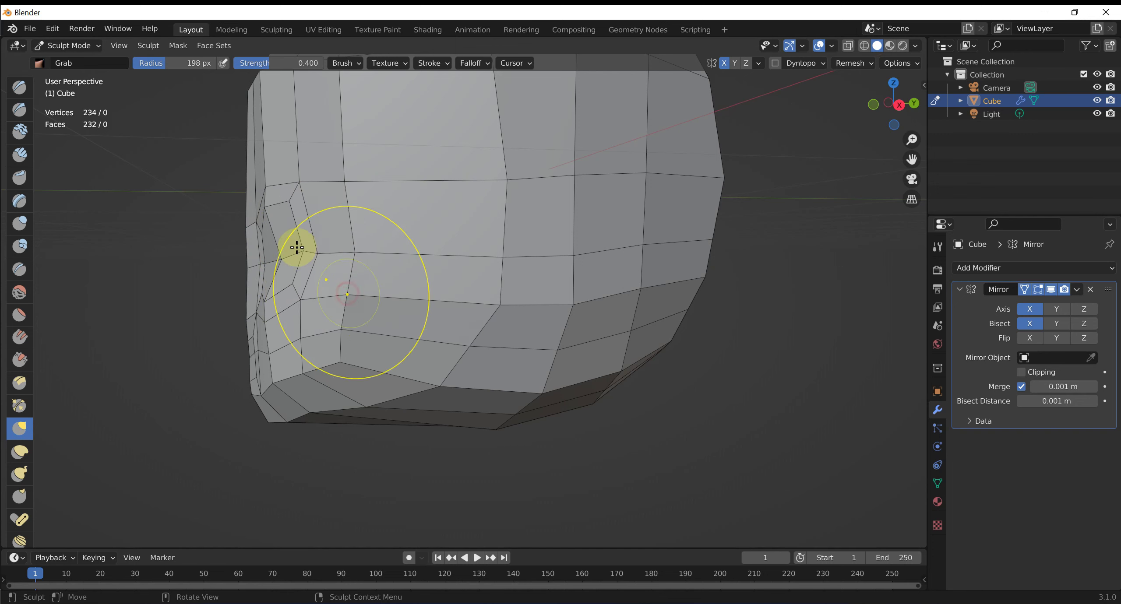
left_click(312, 263)
mouse_move(313, 263)
middle_mouse_down()
mouse_move(361, 263)
mouse_move(257, 269)
middle_mouse_up()
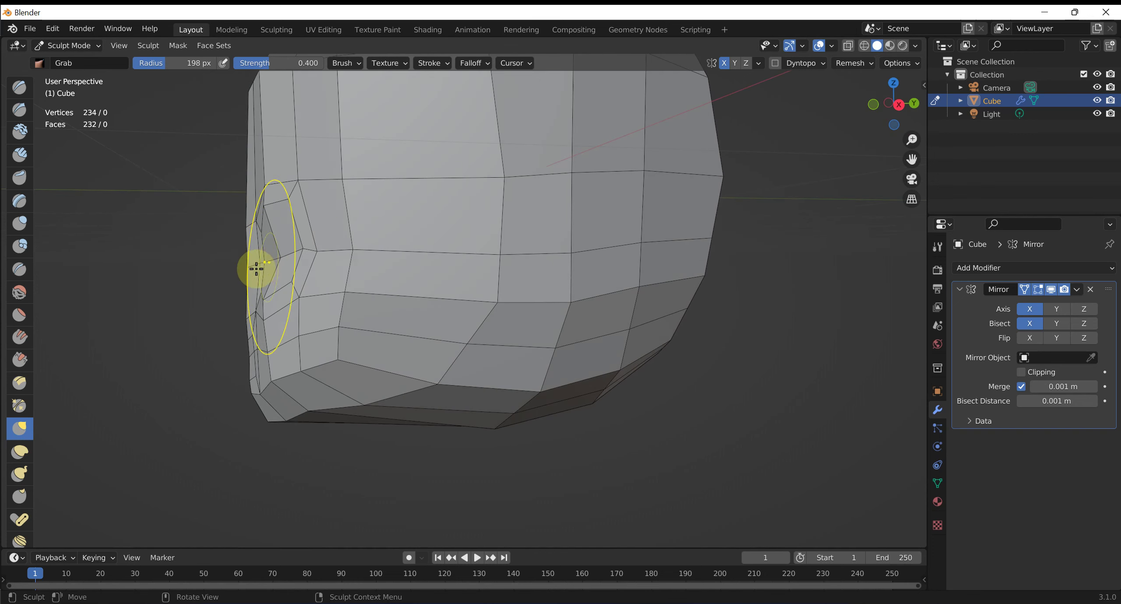
key("f")
left_click_drag(243, 267, 264, 260)
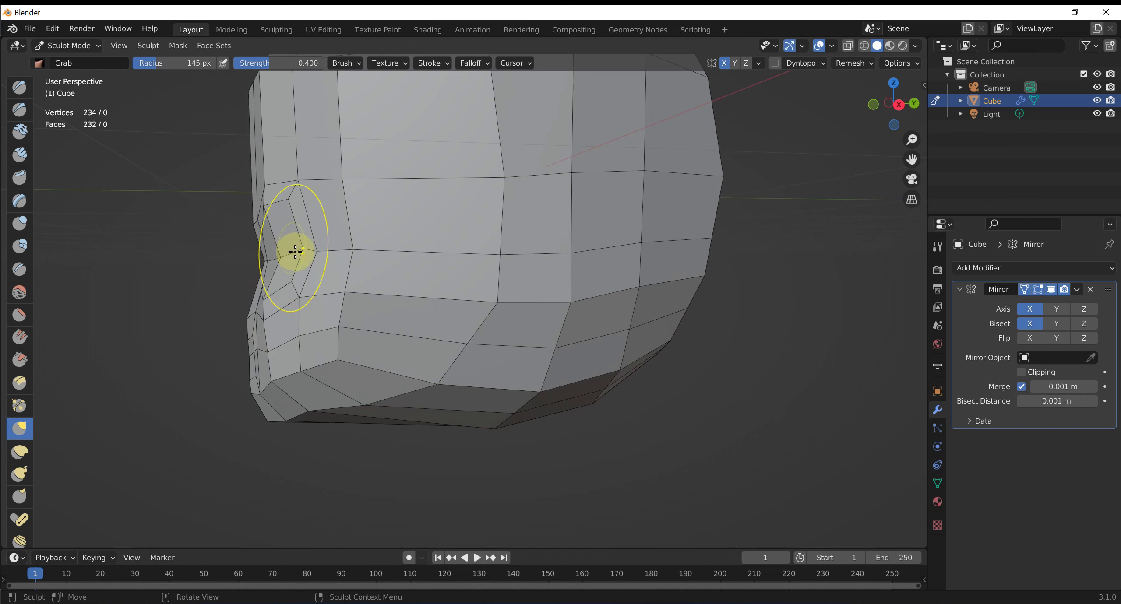
mouse_move(295, 252)
middle_mouse_down()
mouse_move(345, 255)
mouse_move(275, 238)
middle_mouse_up()
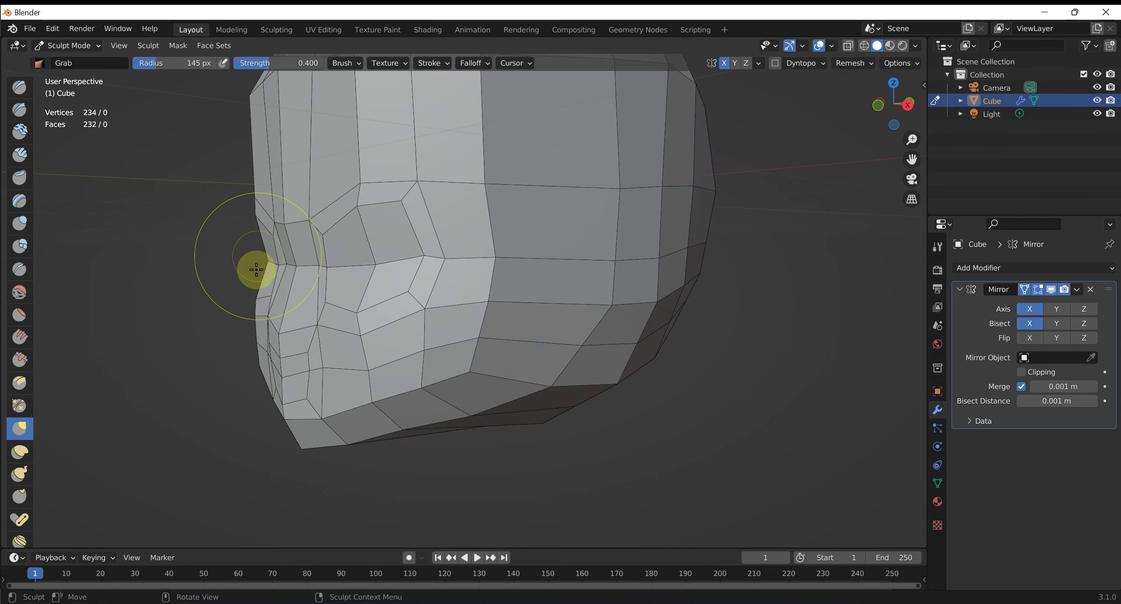
left_click_drag(256, 269, 267, 388)
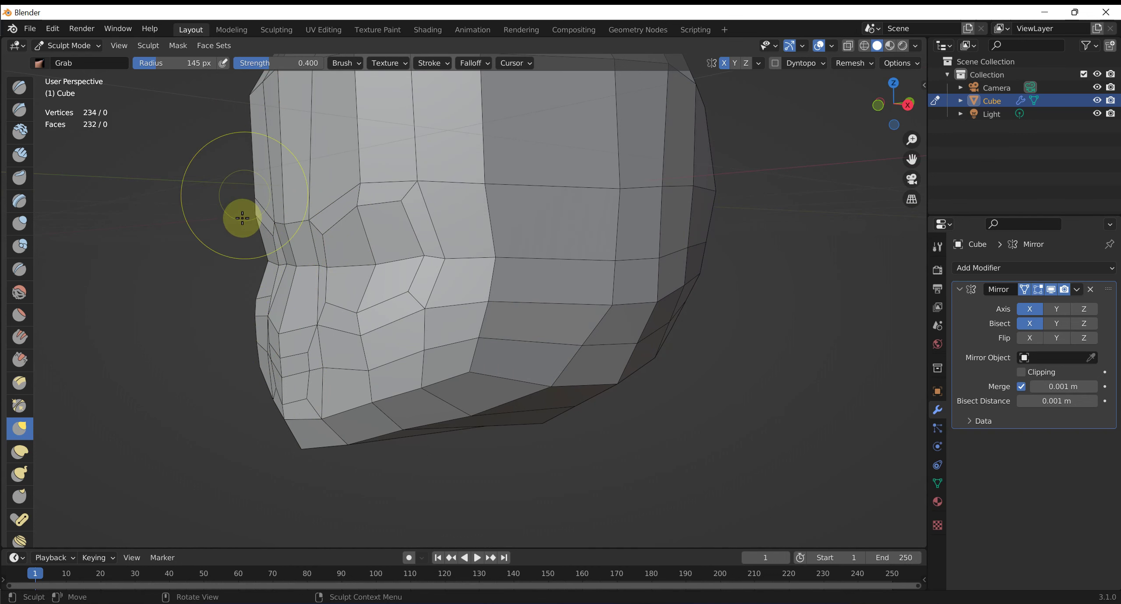
mouse_move(243, 217)
middle_mouse_down()
mouse_move(351, 270)
mouse_move(363, 265)
middle_mouse_up()
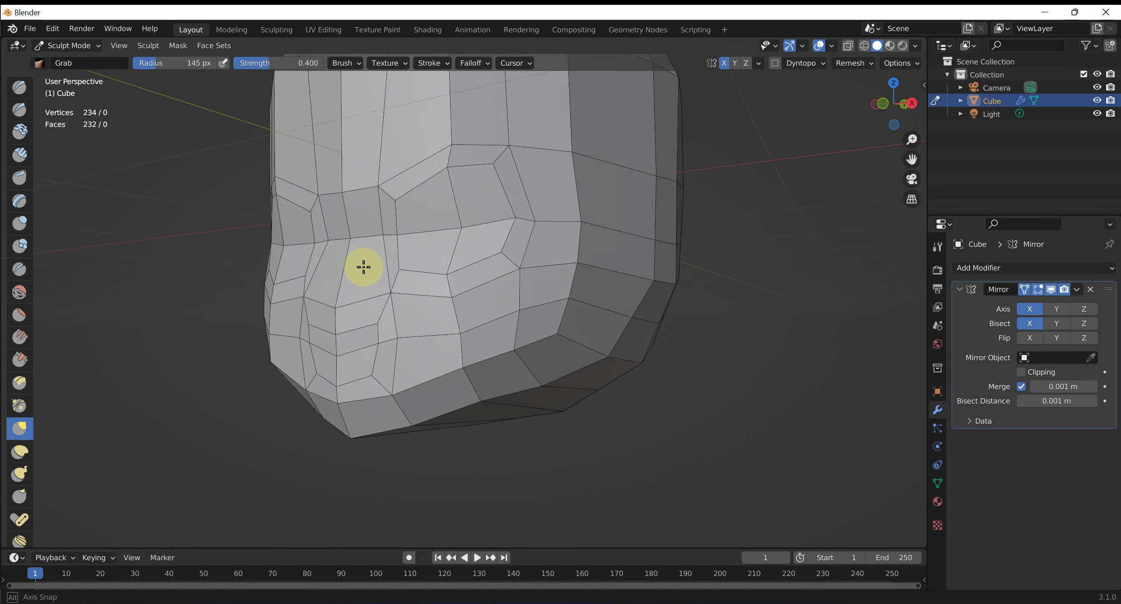
Reduce the brush to 115 px and pull the mesh along the side of the face.
key("f")
left_click(293, 361)
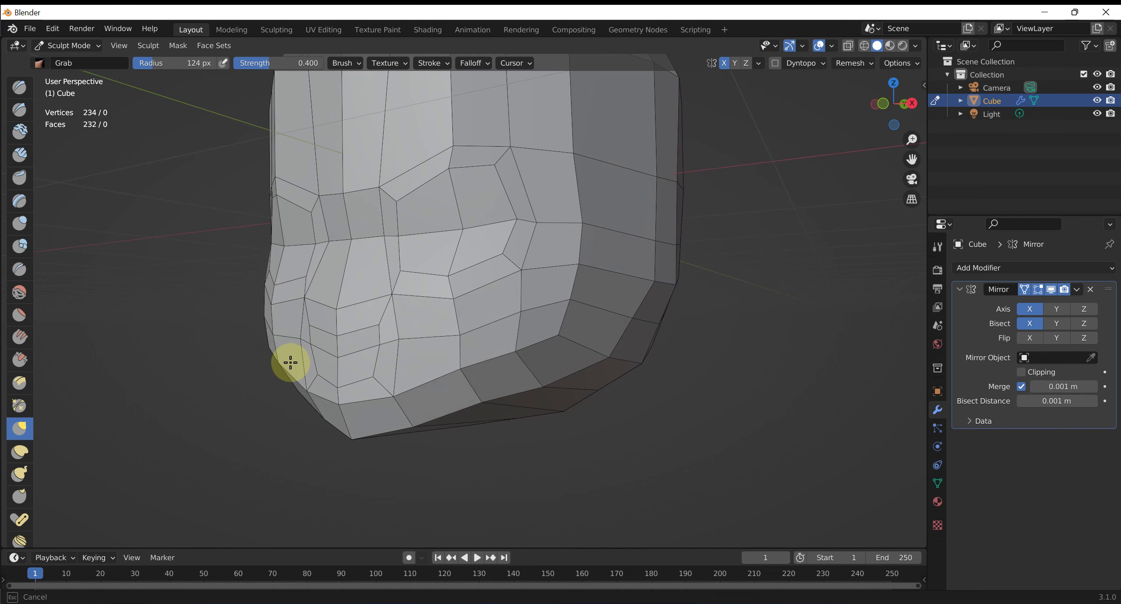
mouse_move(421, 305)
middle_mouse_down()
mouse_move(520, 265)
mouse_move(625, 271)
mouse_move(570, 257)
mouse_move(536, 333)
mouse_move(451, 341)
mouse_move(468, 335)
middle_mouse_up()
mouse_move(283, 373)
middle_mouse_down()
mouse_move(265, 336)
mouse_move(420, 325)
mouse_move(242, 346)
middle_mouse_up()
key("f")
left_click(235, 337)
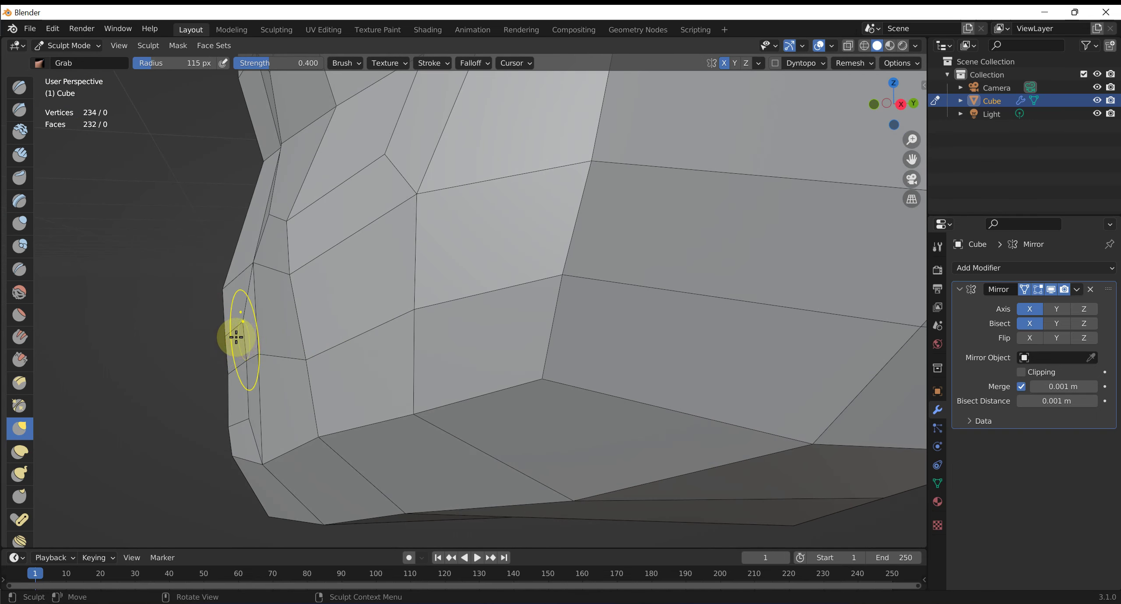
left_click_drag(223, 373, 285, 331)
mouse_move(285, 330)
middle_mouse_down()
mouse_move(600, 314)
mouse_move(630, 298)
mouse_move(650, 264)
mouse_move(537, 343)
middle_mouse_up()
Zoom and pan the view to reframe the sculpted head.
scroll(530, 341, "up", 2)
mouse_move(539, 393)
middle_mouse_down("shift")
mouse_move(661, 281)
mouse_move(544, 256)
middle_mouse_up("shift")
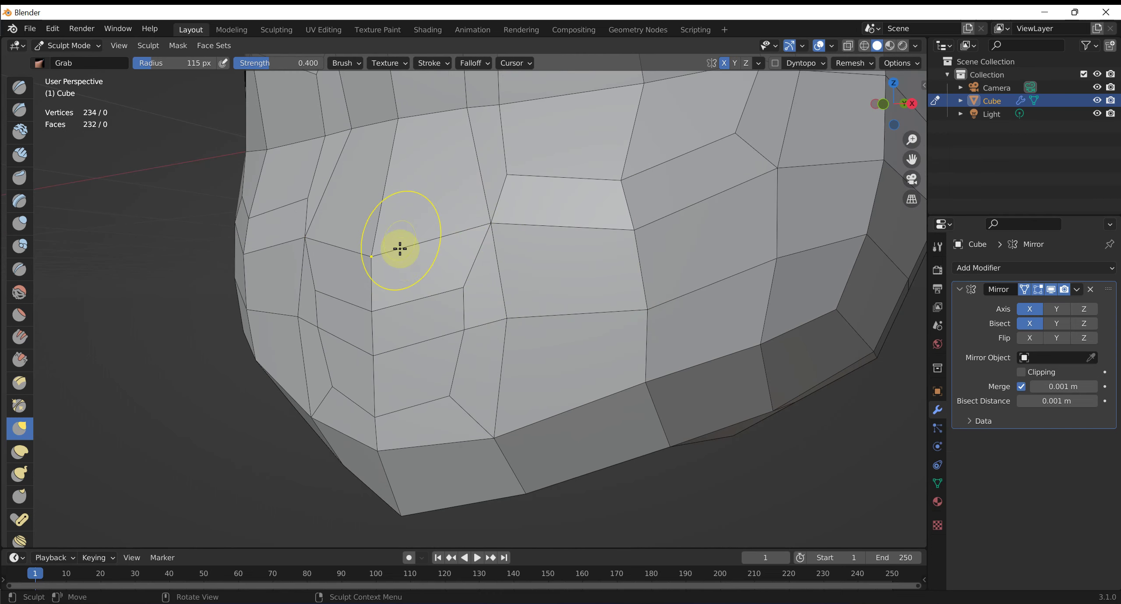
scroll(563, 281, "down", 2)
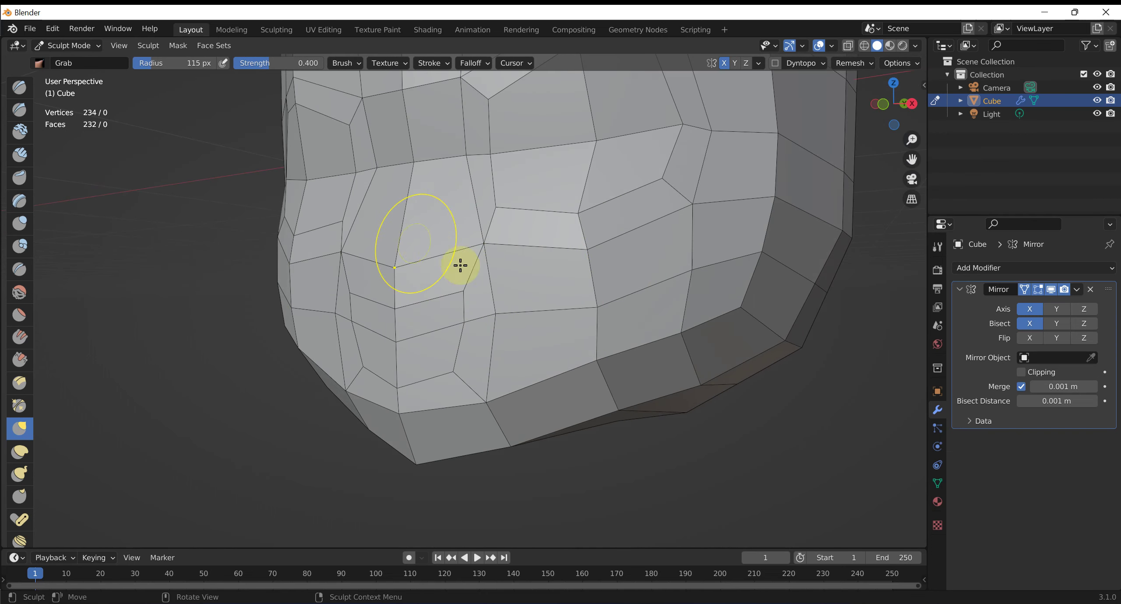
middle_click_drag(580, 303, 508, 333, "shift")
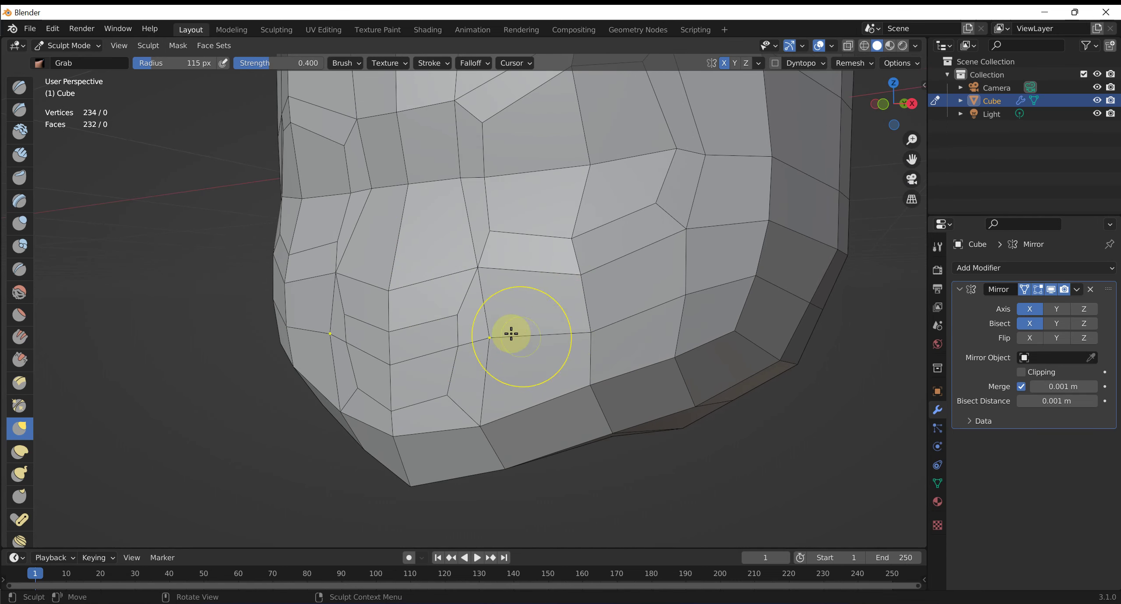
middle_click_drag(606, 234, 571, 281, "shift")
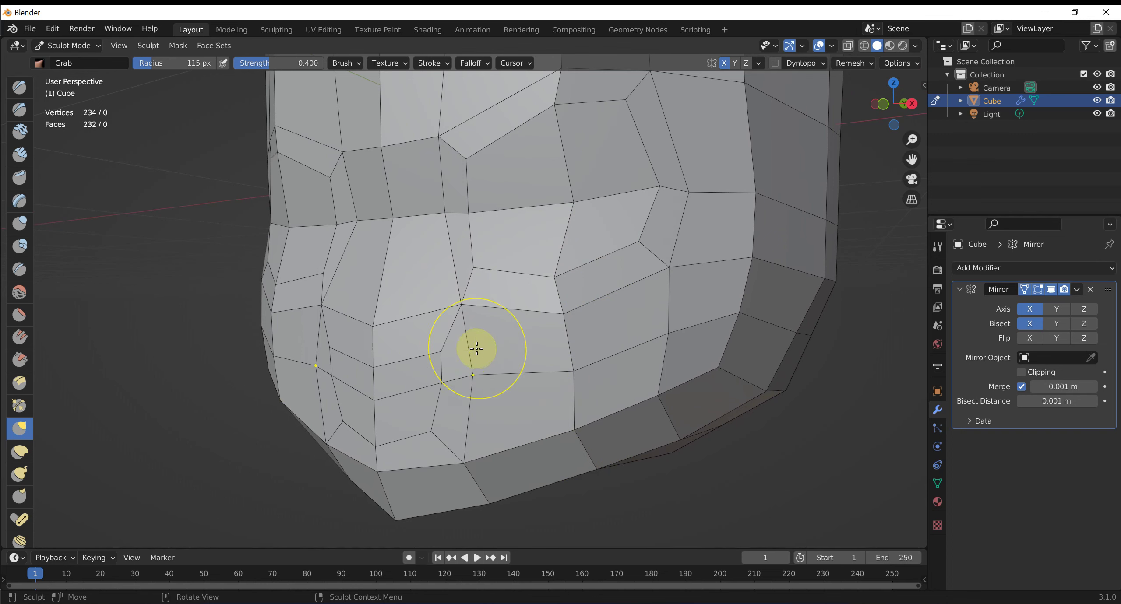
key("ctrl+Tab")
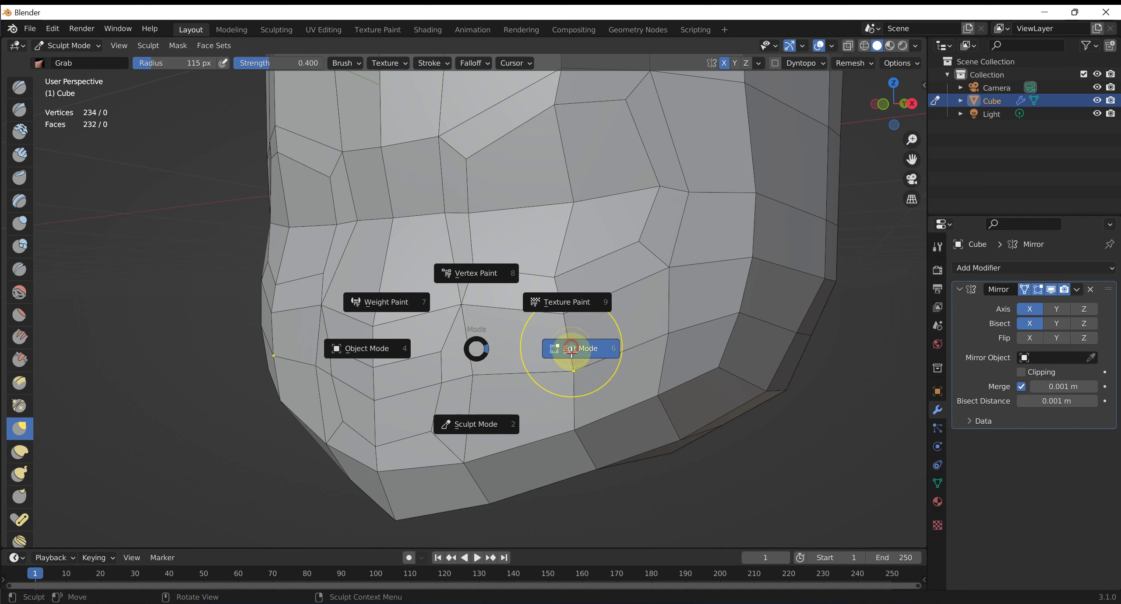
Enter Edit Mode and dissolve an edge on the lower face of the head.
left_click(555, 345)
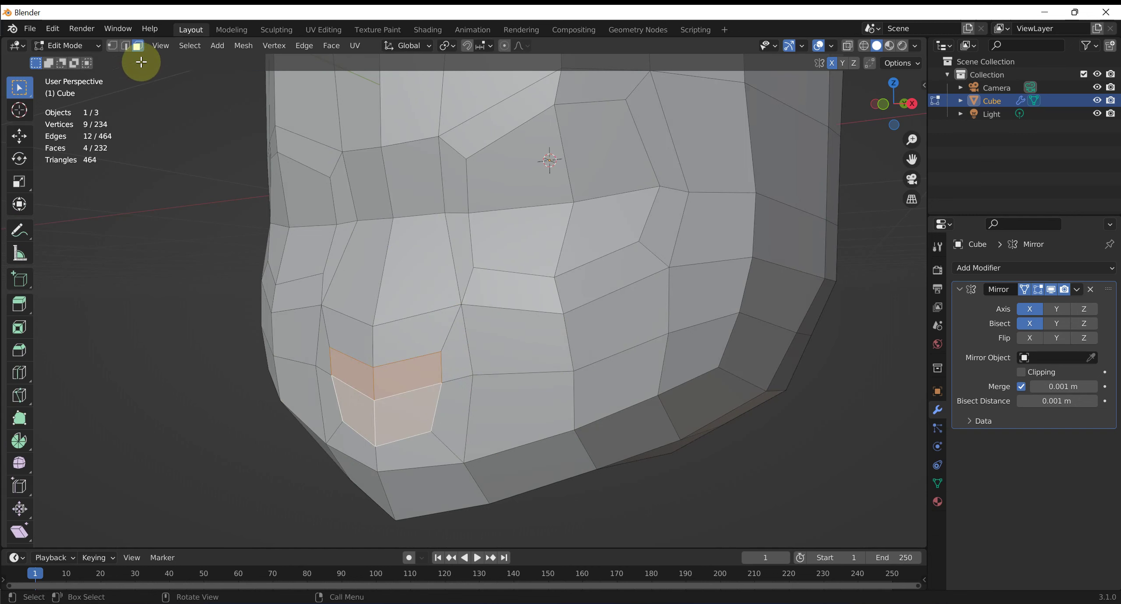
left_click(469, 334)
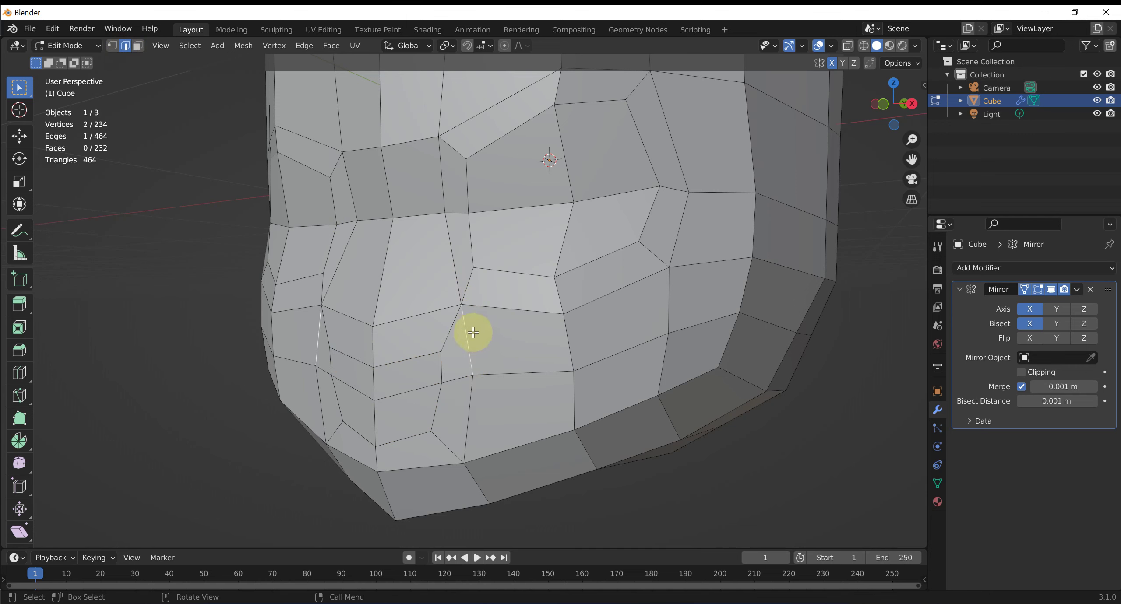
key("x")
left_click(436, 347)
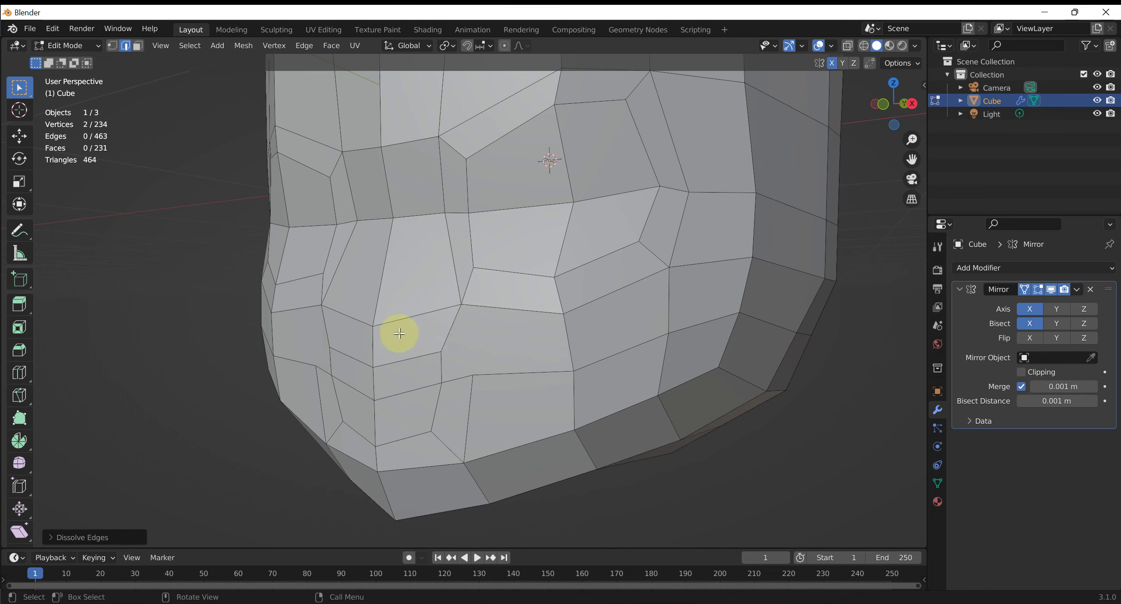
middle_click_drag(429, 335, 452, 324)
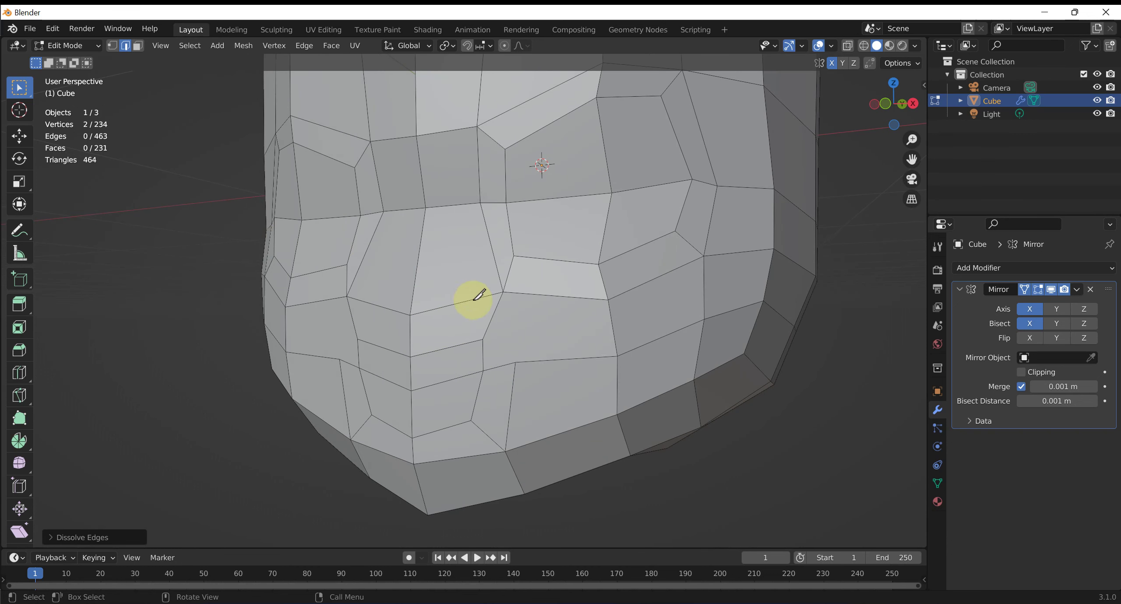
Make two knife cuts across the lower face, then dissolve the leftover edge.
key("k")
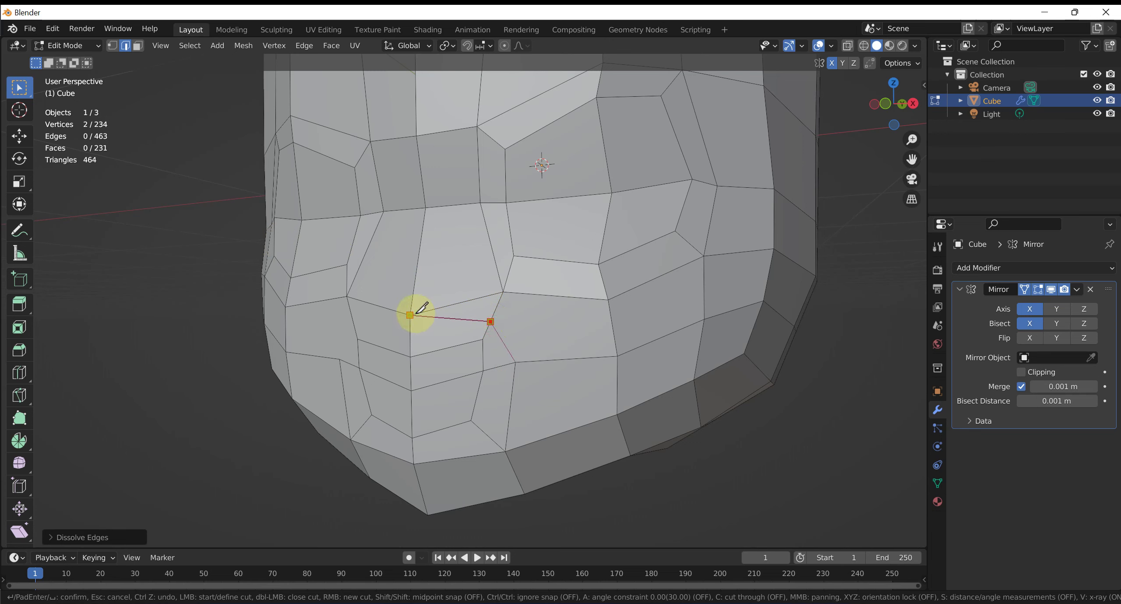
left_click(476, 299)
key("Return")
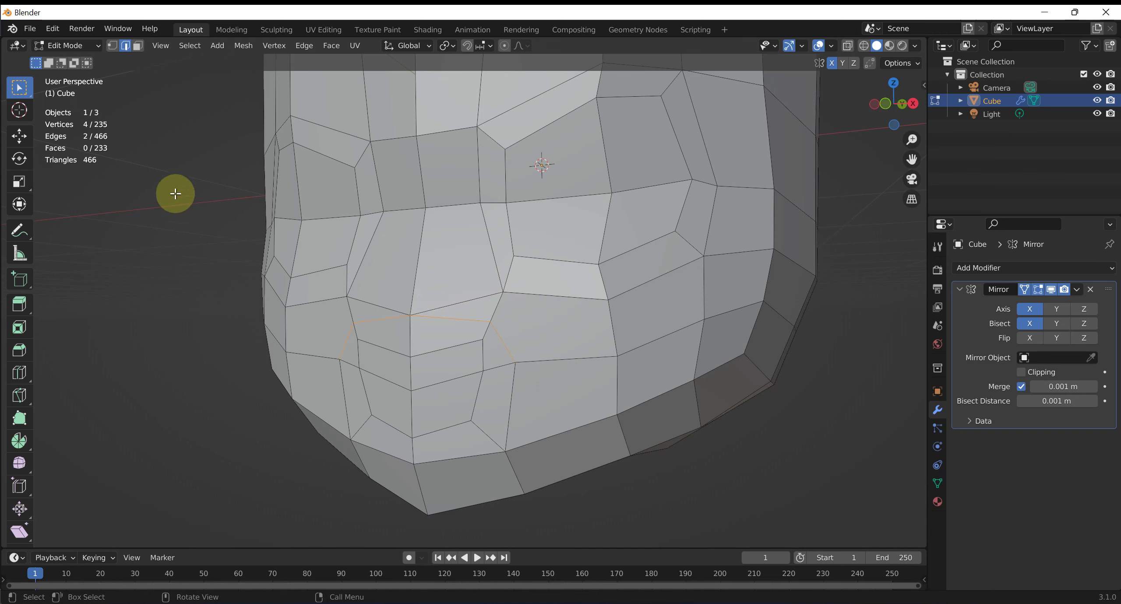
key("k")
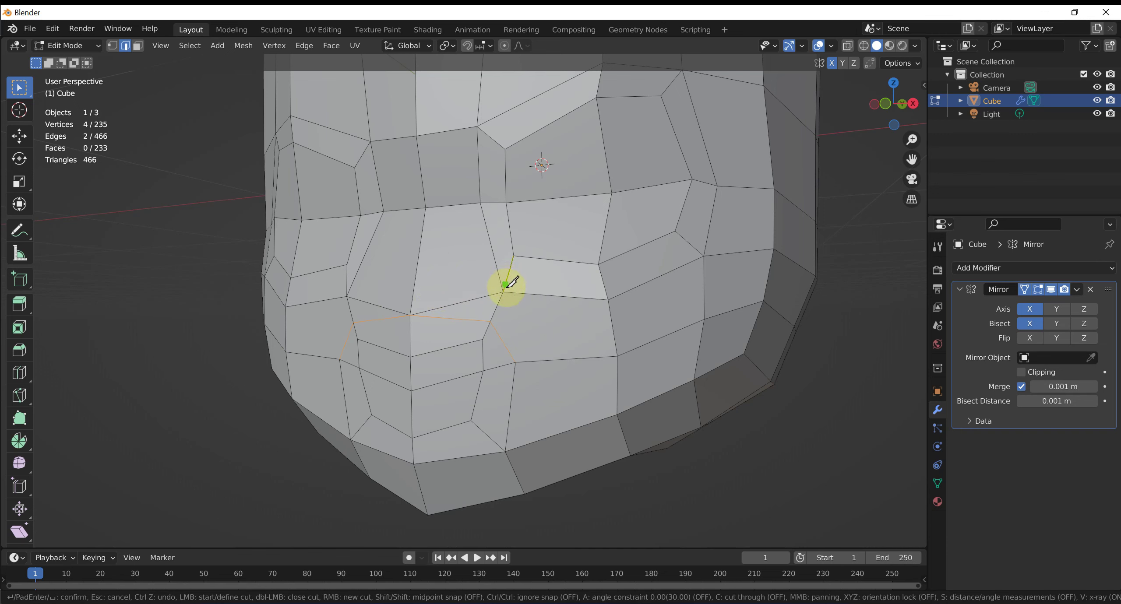
left_click(425, 262)
key("Return")
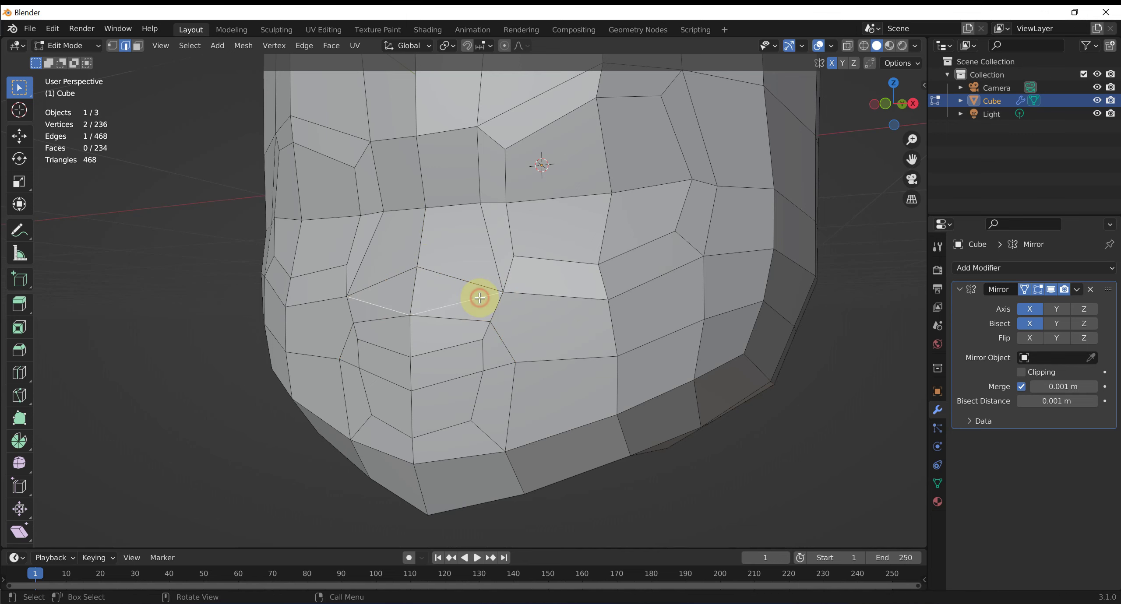
key("x")
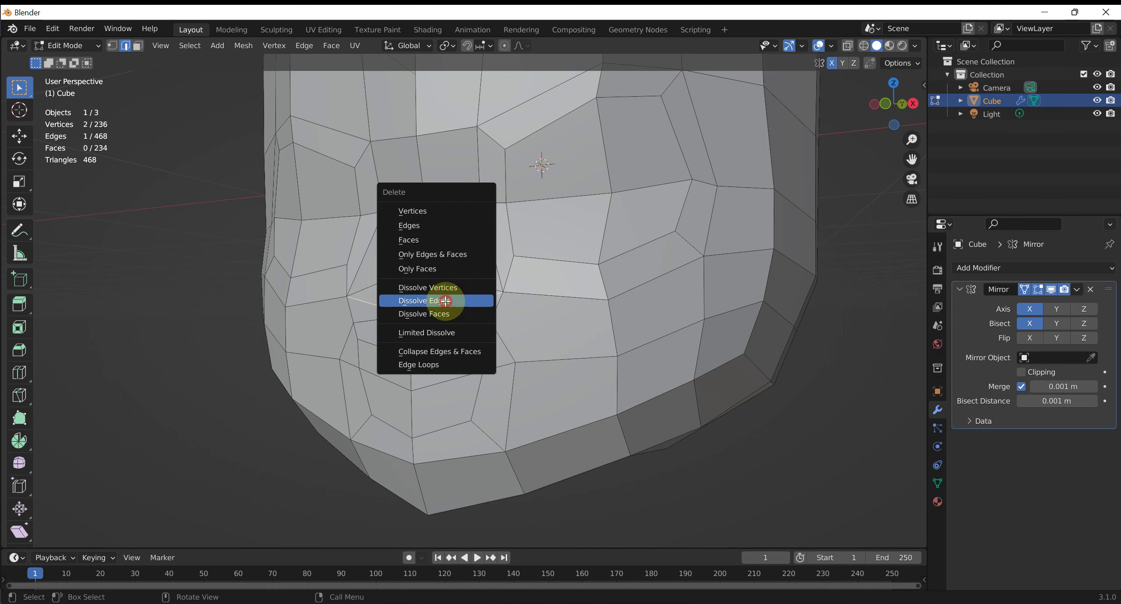
left_click(445, 301)
mouse_move(445, 300)
middle_mouse_down()
mouse_move(556, 333)
mouse_move(580, 325)
mouse_move(512, 319)
mouse_move(536, 332)
mouse_move(576, 319)
middle_mouse_up()
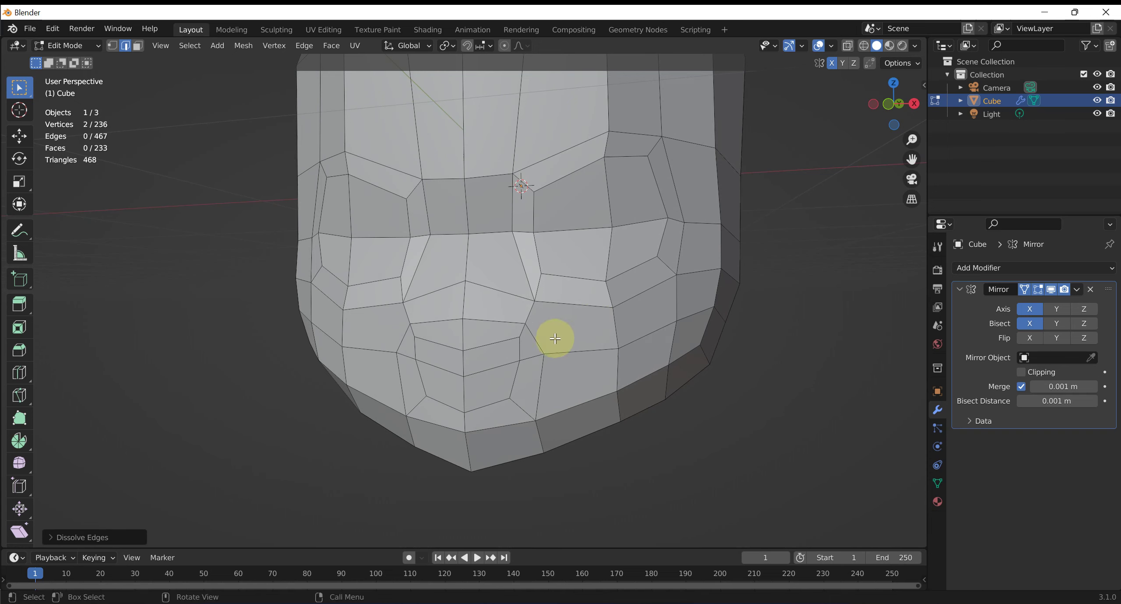
Zoom and orbit to a frontal view of the head, cancelling an unused knife cut.
scroll(560, 339, "up", 1)
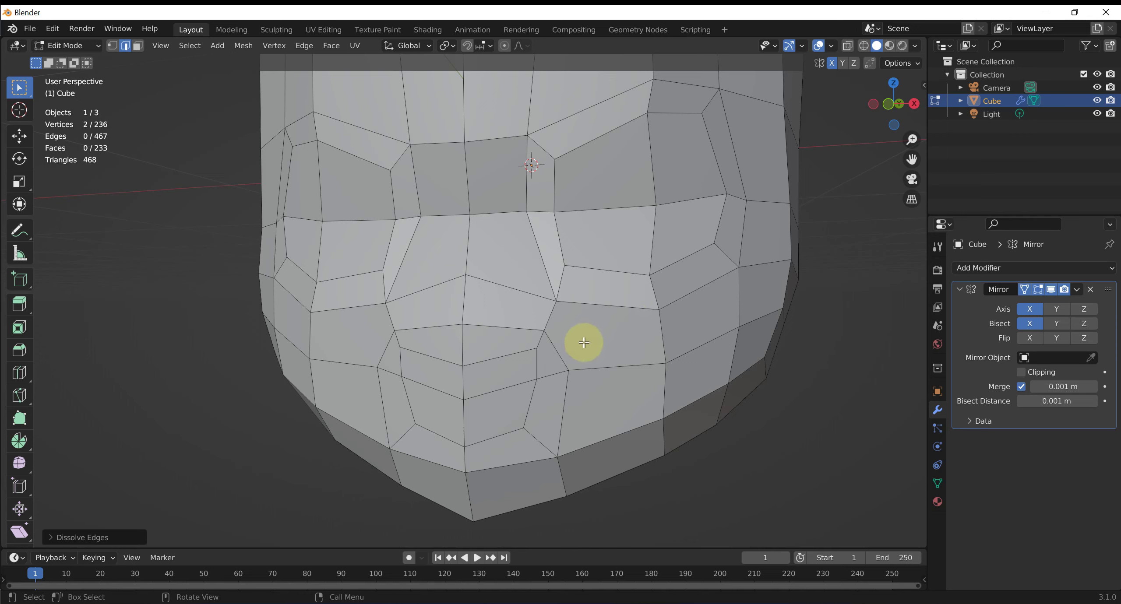
middle_click_drag(585, 343, 594, 334)
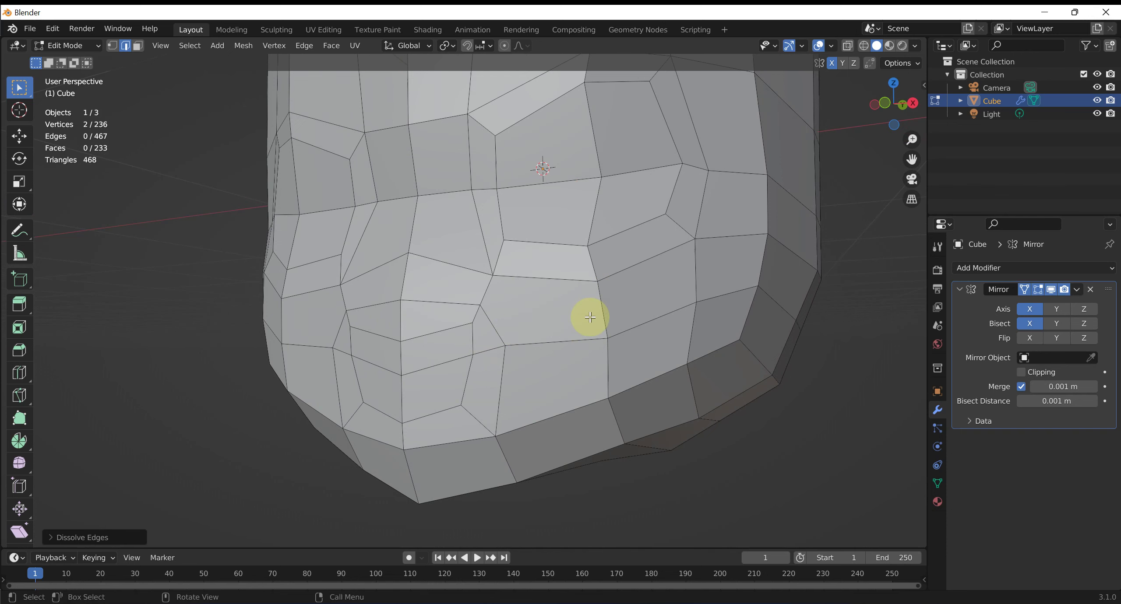
scroll(590, 318, "up", 3)
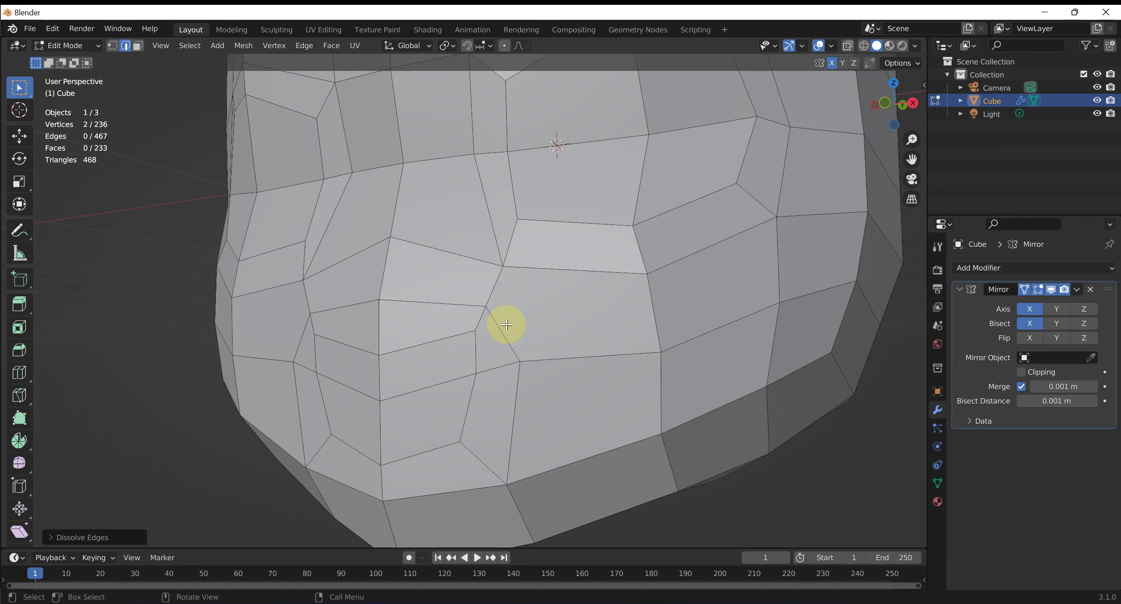
key("k")
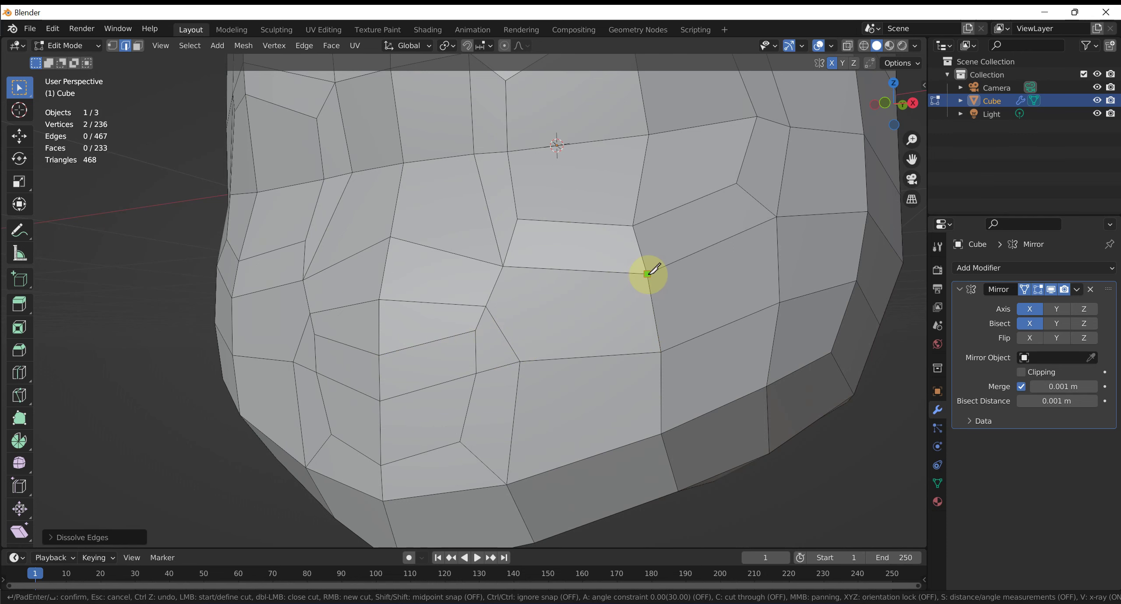
scroll(648, 274, "down", 3)
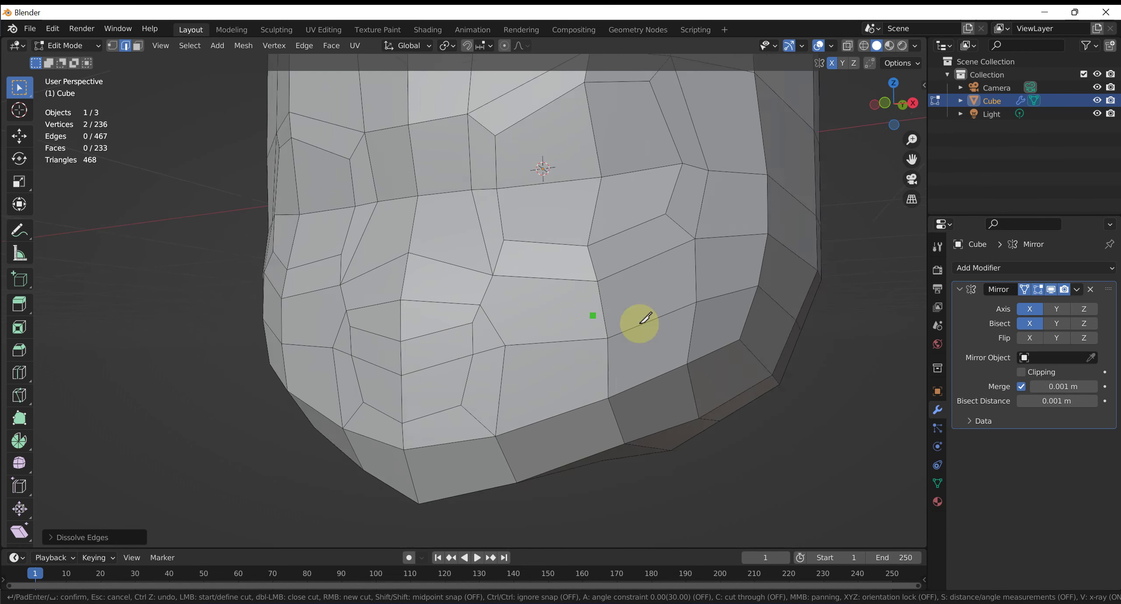
middle_click_drag(640, 320, 667, 324)
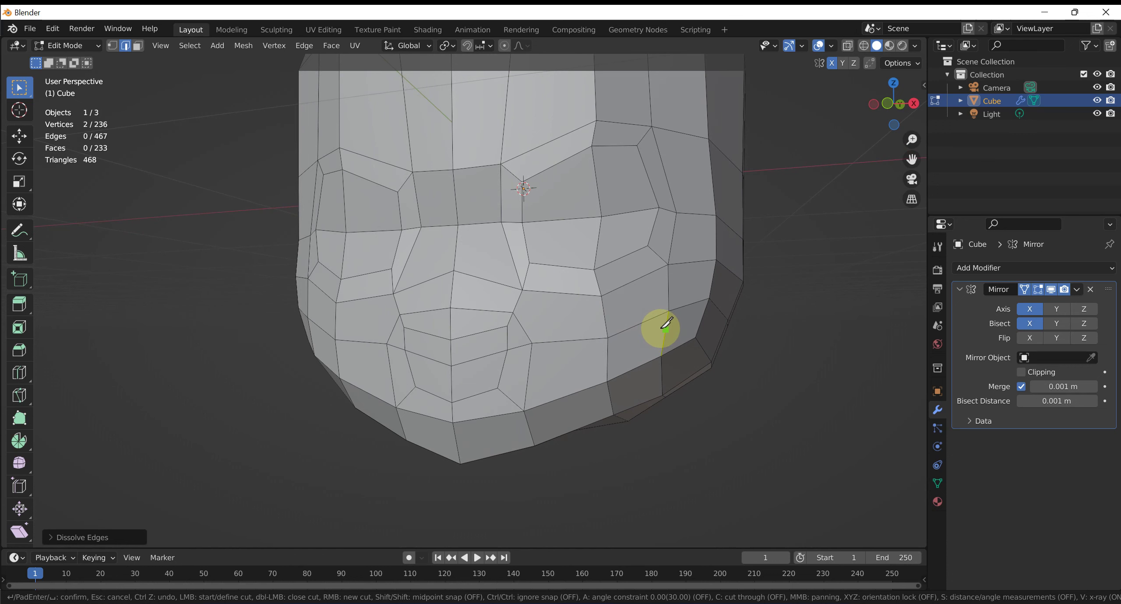
scroll(666, 324, "up", 2)
scroll(659, 325, "up", 1)
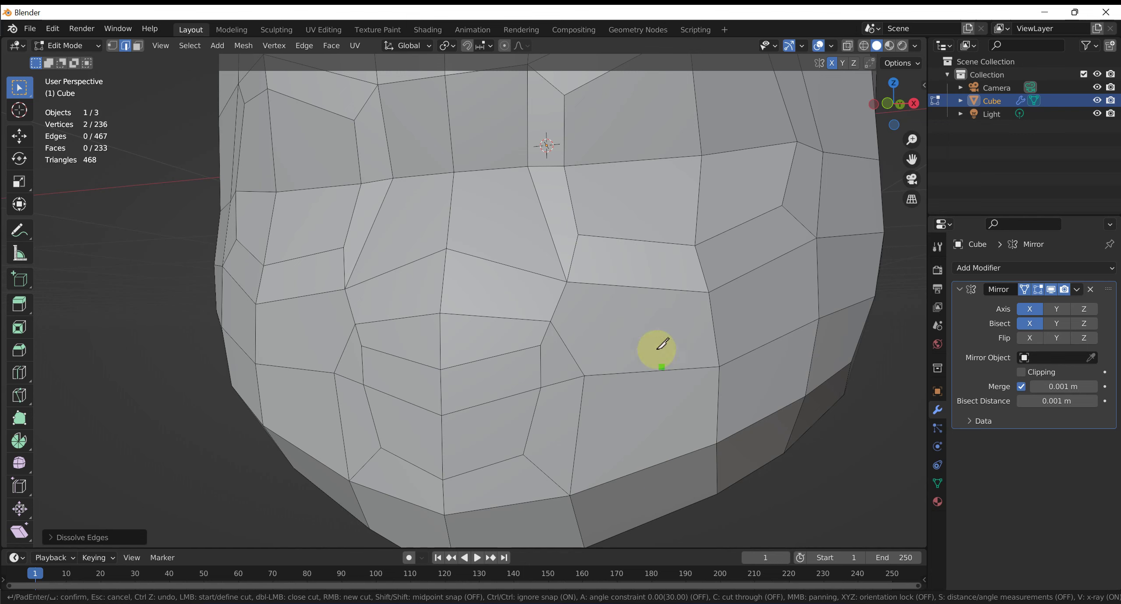
key("Return")
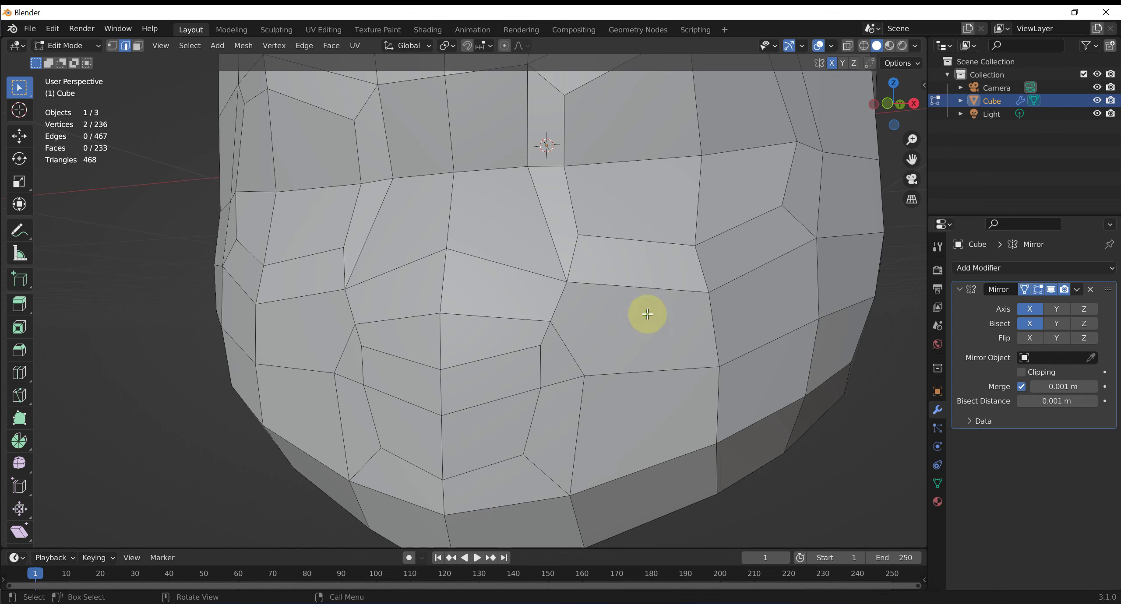
Add a vertical edge loop through the face and knife-cut across the lower face near the mouth.
left_click(638, 279)
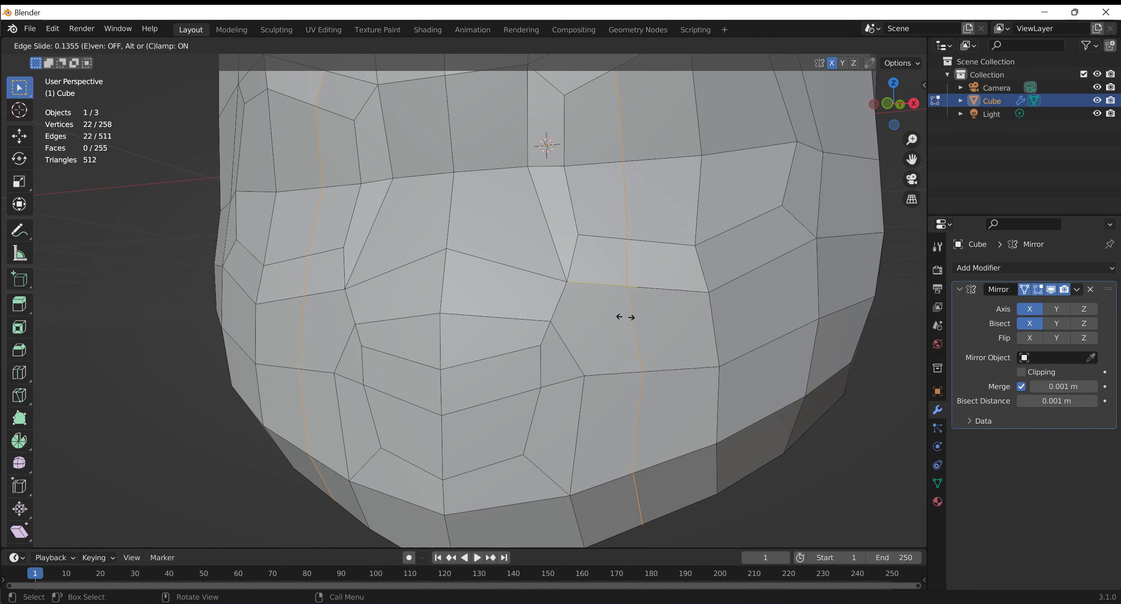
left_click(636, 317)
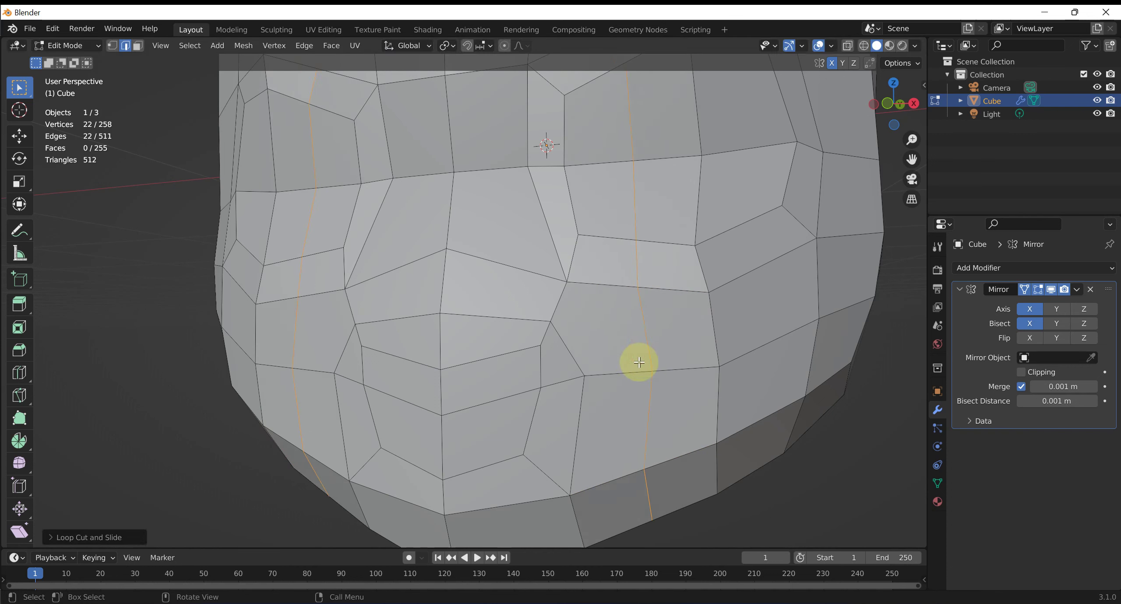
key("k")
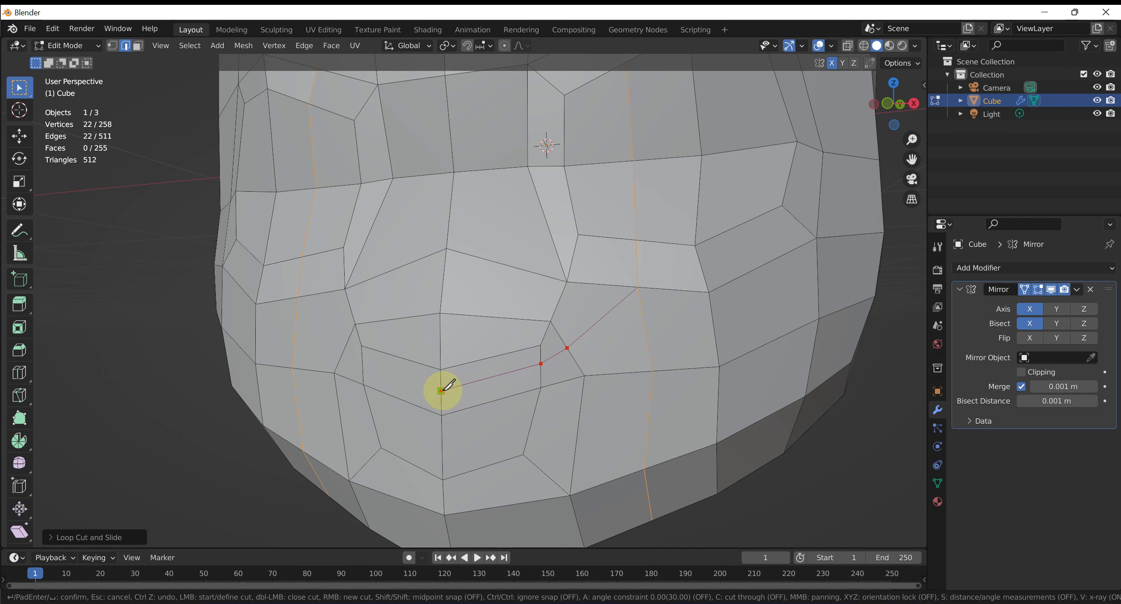
key("Return")
mouse_move(442, 390)
middle_mouse_down()
mouse_move(722, 388)
mouse_move(567, 327)
middle_mouse_up()
scroll(658, 339, "down", 4)
key("alt+a")
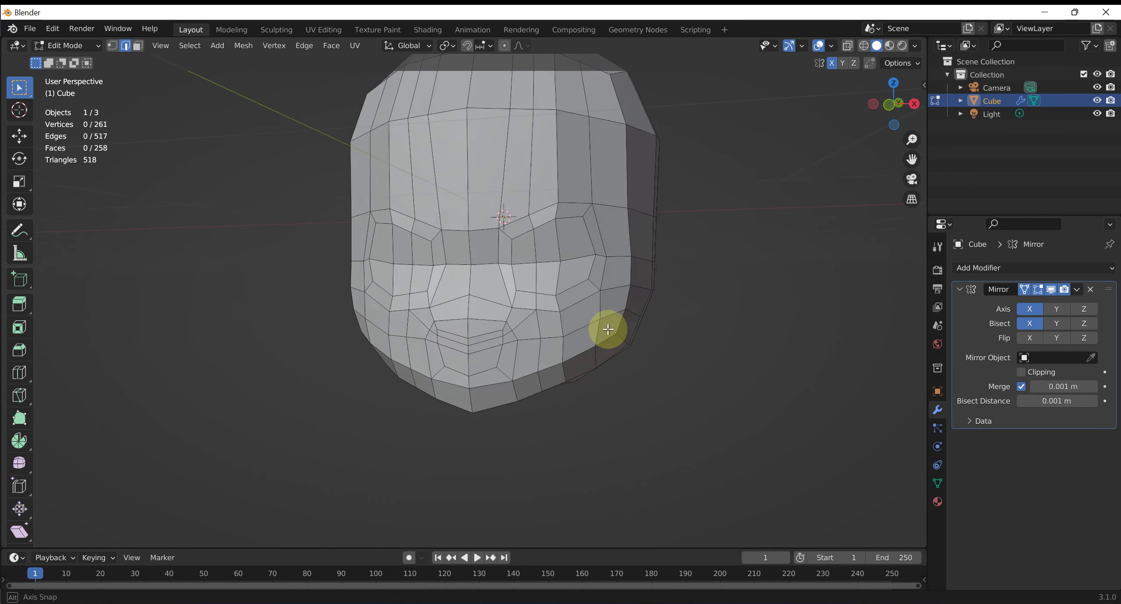
scroll(568, 326, "up", 2)
scroll(452, 286, "up", 1)
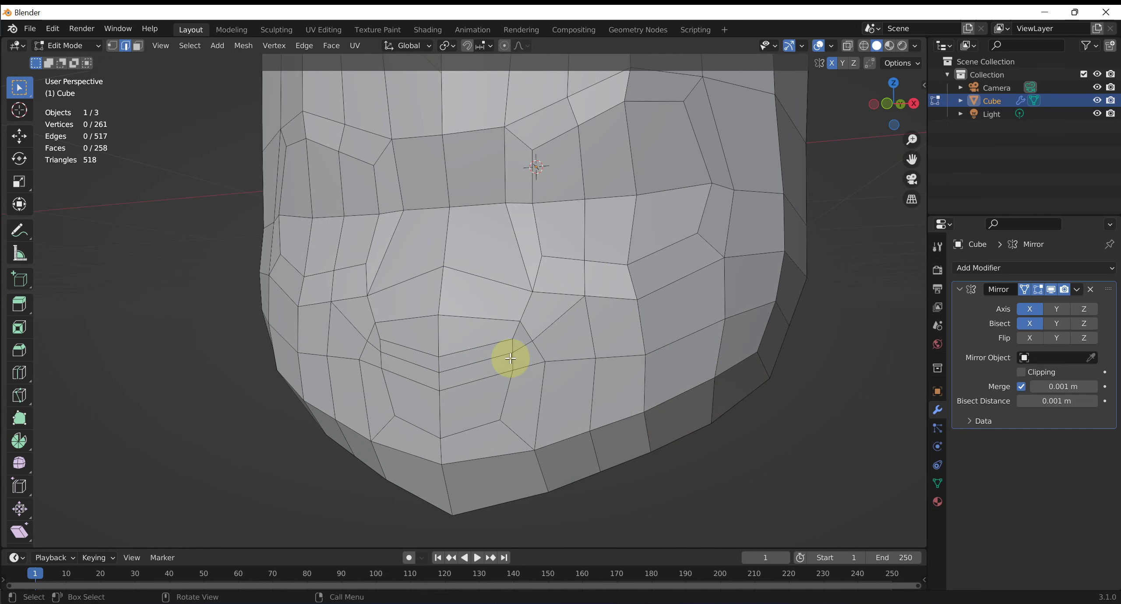
scroll(551, 280, "down", 1)
mouse_move(550, 297)
middle_mouse_down()
mouse_move(573, 303)
mouse_move(447, 308)
mouse_move(513, 313)
mouse_move(465, 314)
mouse_move(507, 326)
mouse_move(508, 363)
mouse_move(476, 361)
middle_mouse_up()
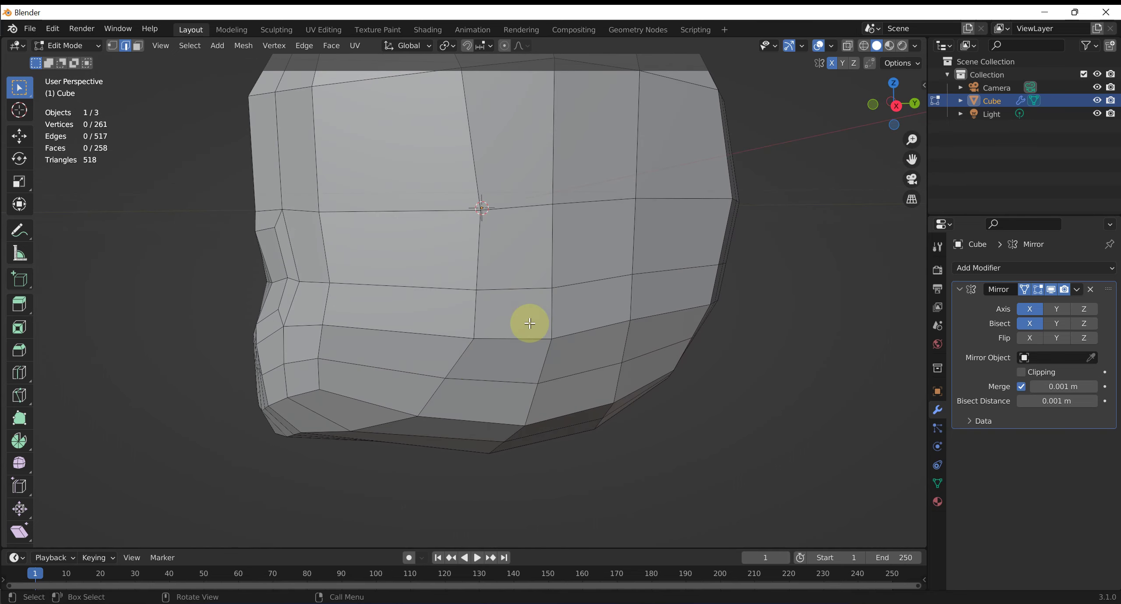
mouse_move(525, 324)
middle_mouse_down()
mouse_move(648, 317)
mouse_move(553, 315)
middle_mouse_up()
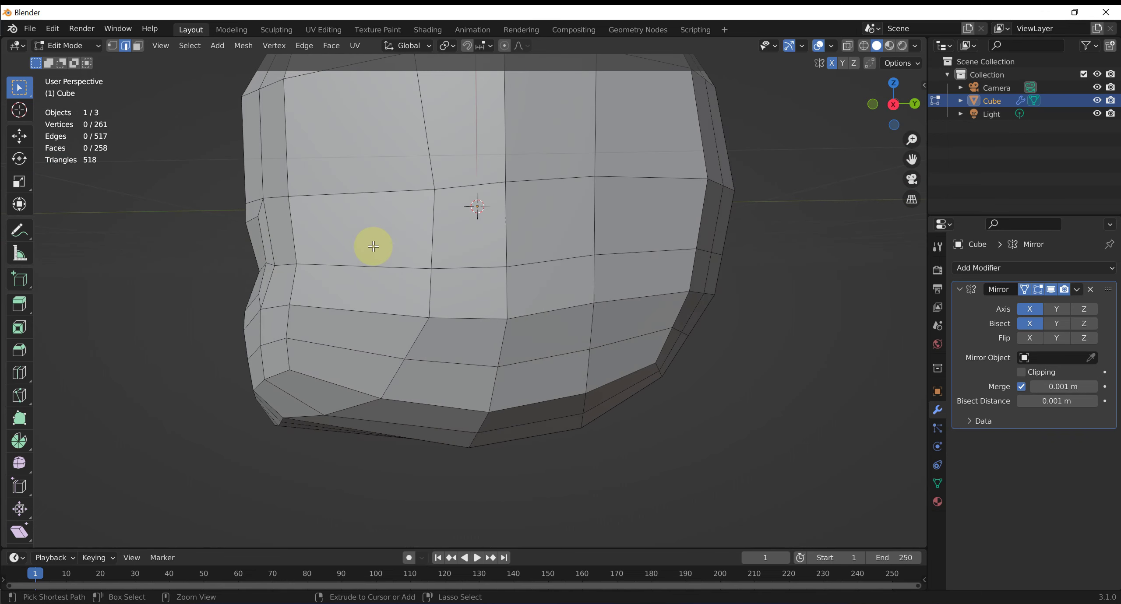
key("ctrl+Tab")
In Sculpt Mode, pull the head's lower middle, top and side with a 203 px Grab brush.
left_click(380, 313)
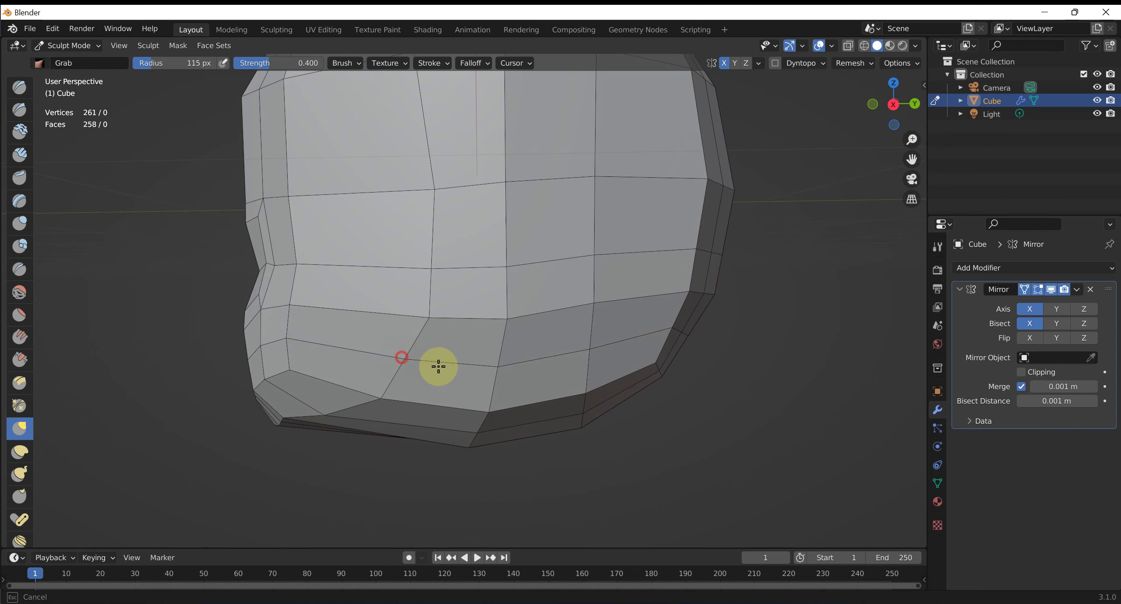
left_click_drag(438, 367, 428, 293)
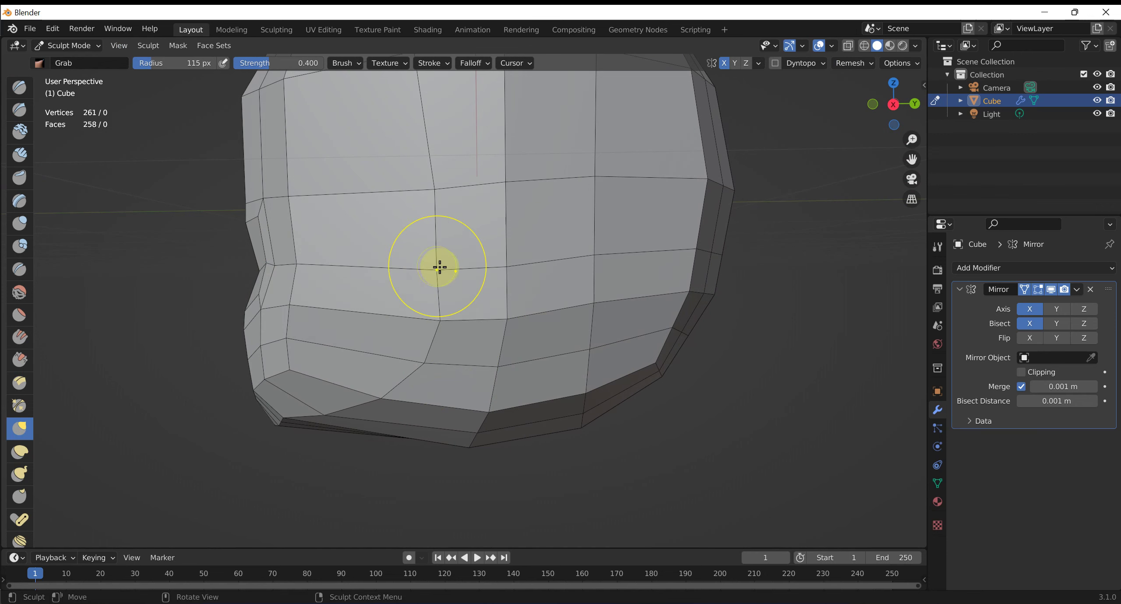
key("f")
left_click(475, 262)
left_click_drag(475, 263, 468, 182)
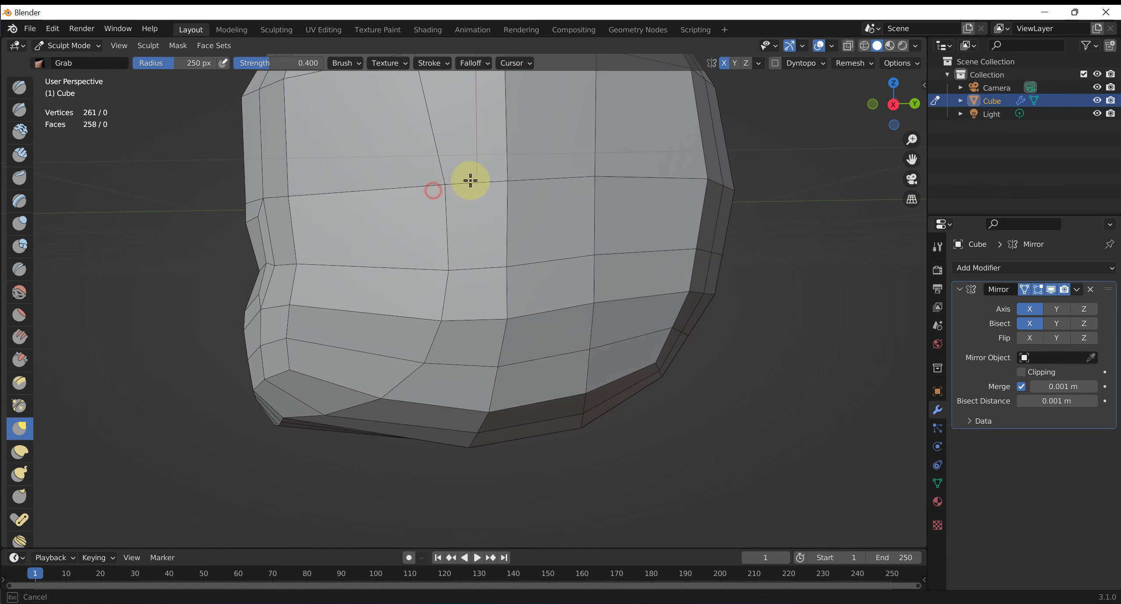
key("f")
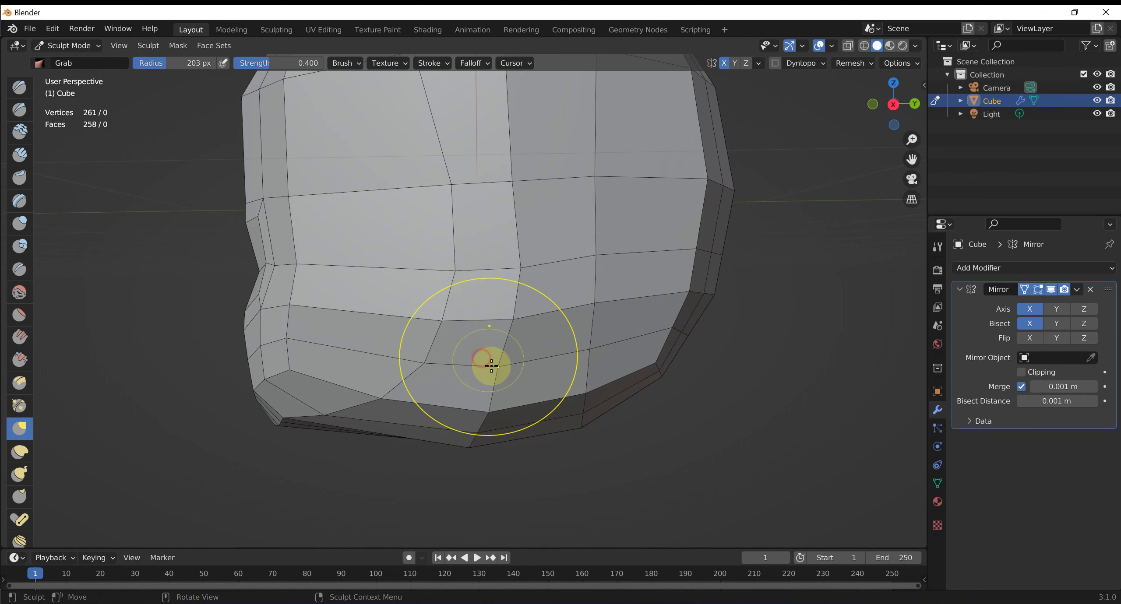
left_click_drag(498, 357, 447, 346)
key("f")
left_click(462, 357)
mouse_move(463, 357)
middle_mouse_down()
mouse_move(598, 347)
mouse_move(545, 341)
mouse_move(390, 362)
middle_mouse_up()
mouse_move(390, 362)
left_mouse_down()
mouse_move(400, 363)
mouse_move(420, 307)
left_mouse_up()
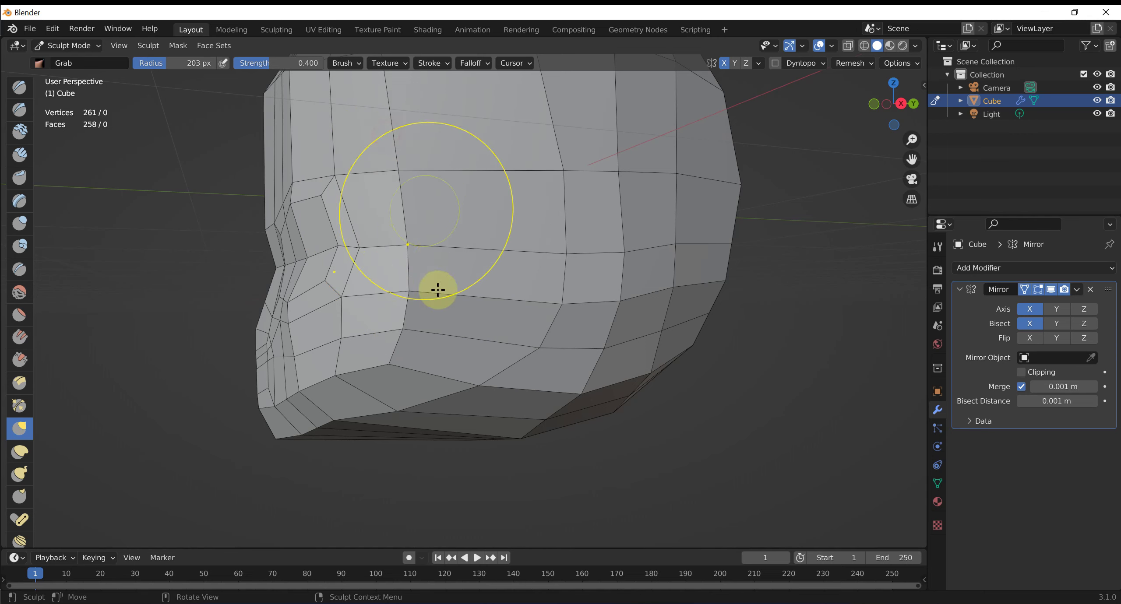
Orbit around the head to inspect the sculpted shape from front and side views.
scroll(424, 197, "down", 2)
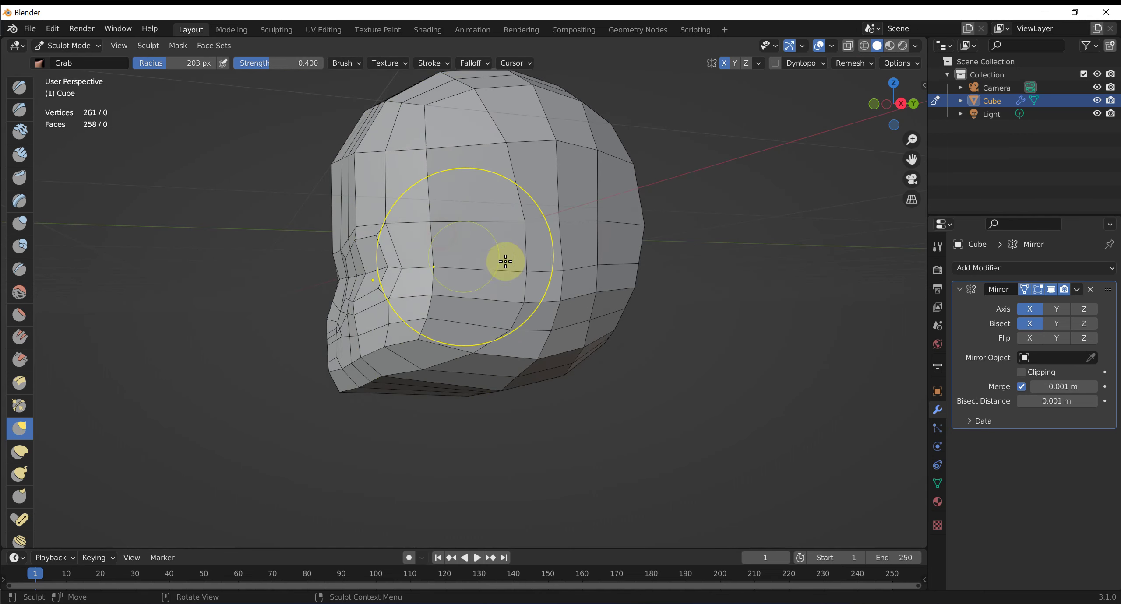
mouse_move(505, 260)
middle_mouse_down()
mouse_move(648, 273)
mouse_move(493, 267)
mouse_move(522, 298)
middle_mouse_up()
scroll(524, 329, "up", 2)
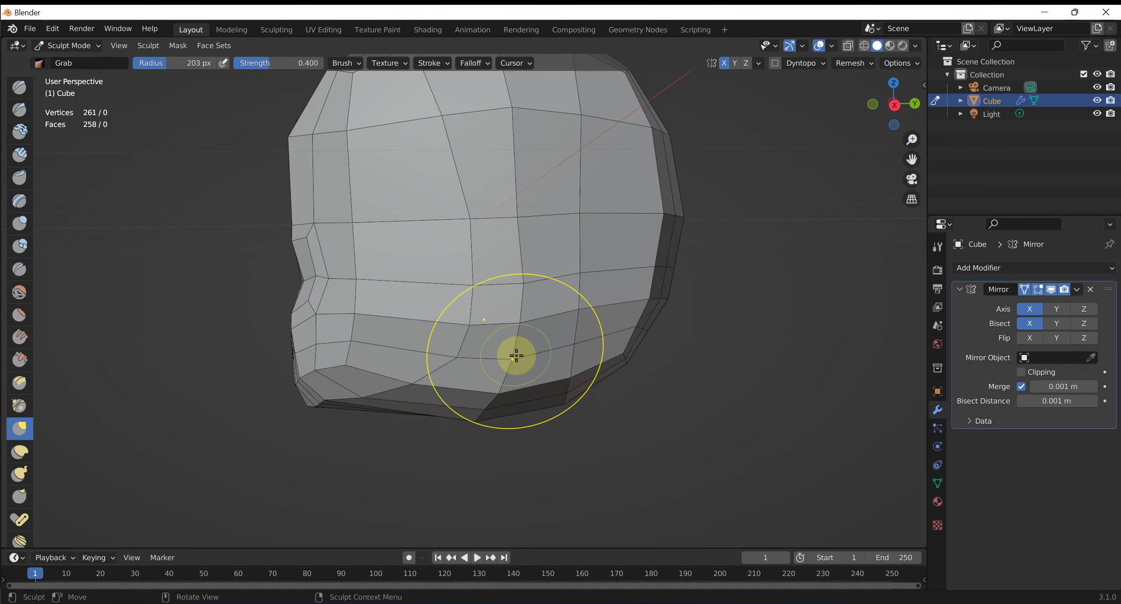
mouse_move(505, 322)
middle_mouse_down()
mouse_move(613, 328)
mouse_move(554, 322)
middle_mouse_up()
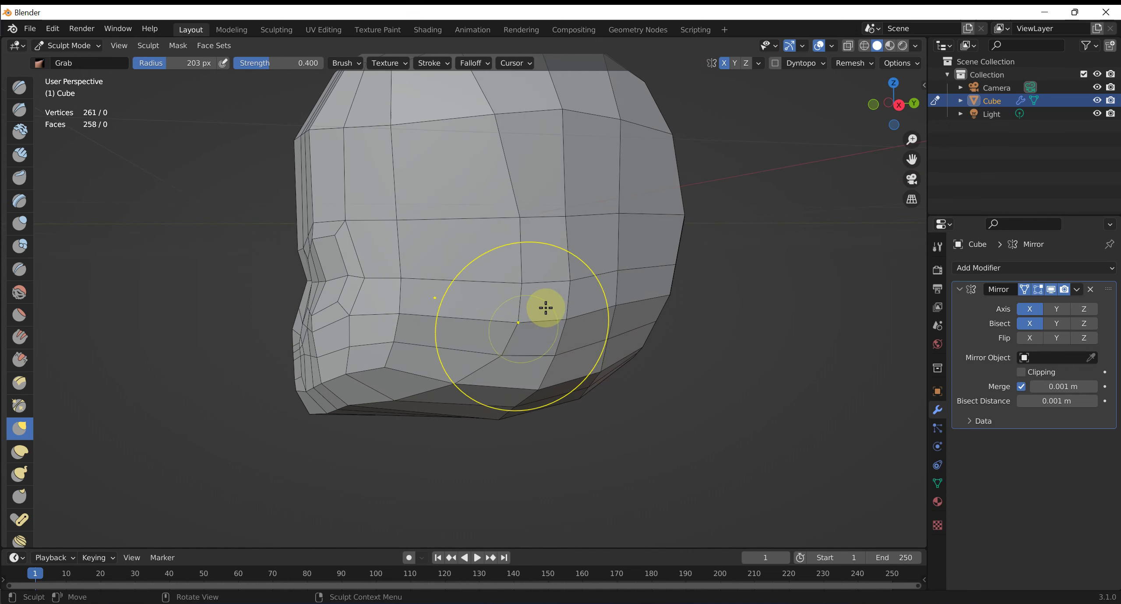
scroll(569, 333, "up", 2)
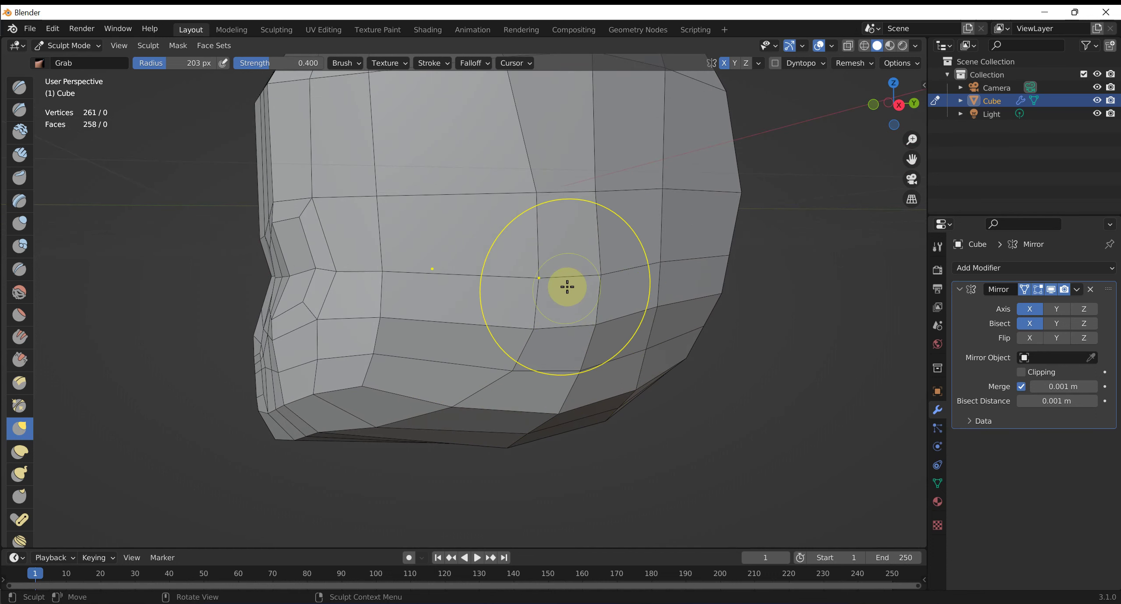
mouse_move(592, 328)
middle_mouse_down()
mouse_move(656, 333)
mouse_move(651, 300)
middle_mouse_up()
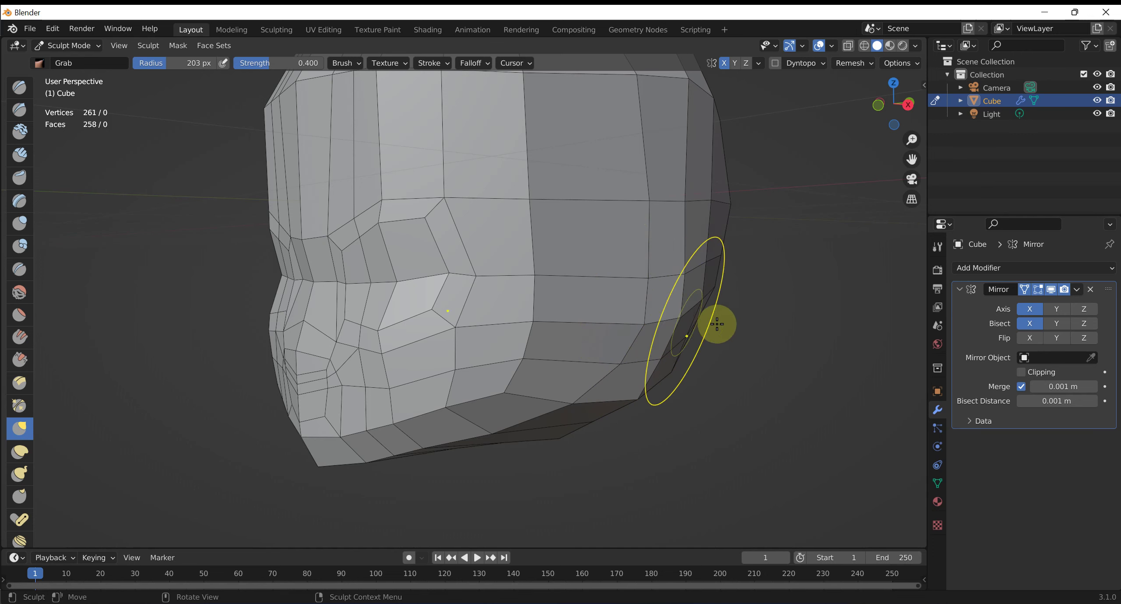
mouse_move(712, 321)
middle_mouse_down()
mouse_move(755, 325)
mouse_move(692, 235)
middle_mouse_up()
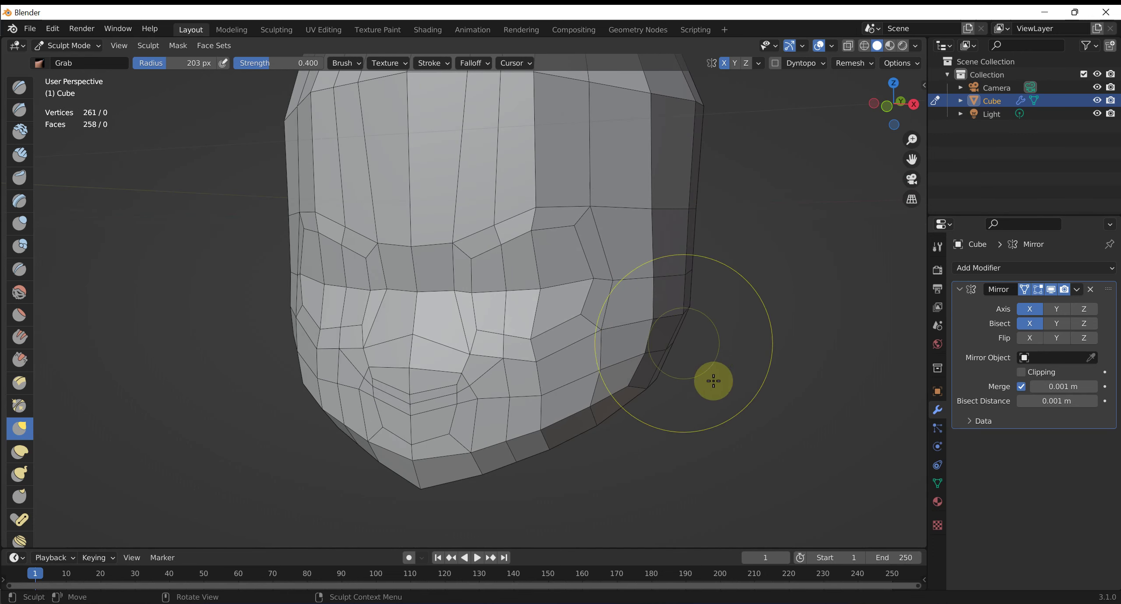
middle_click_drag(790, 261, 691, 262)
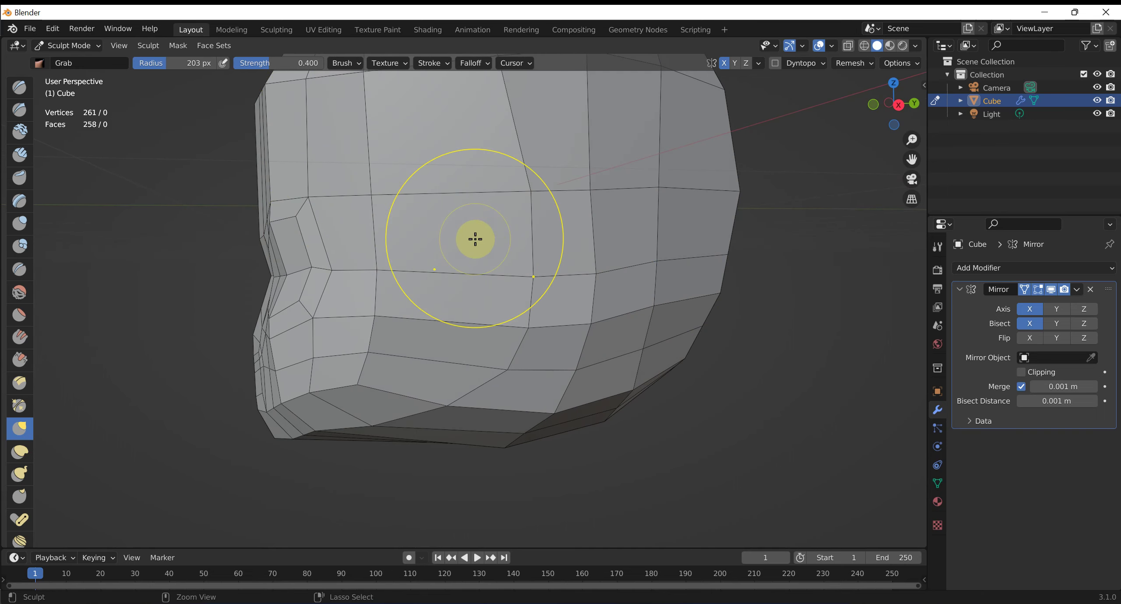
key("ctrl+Tab")
Back in Edit Mode with face select, inset a vertical strip of three side faces.
left_click(569, 238)
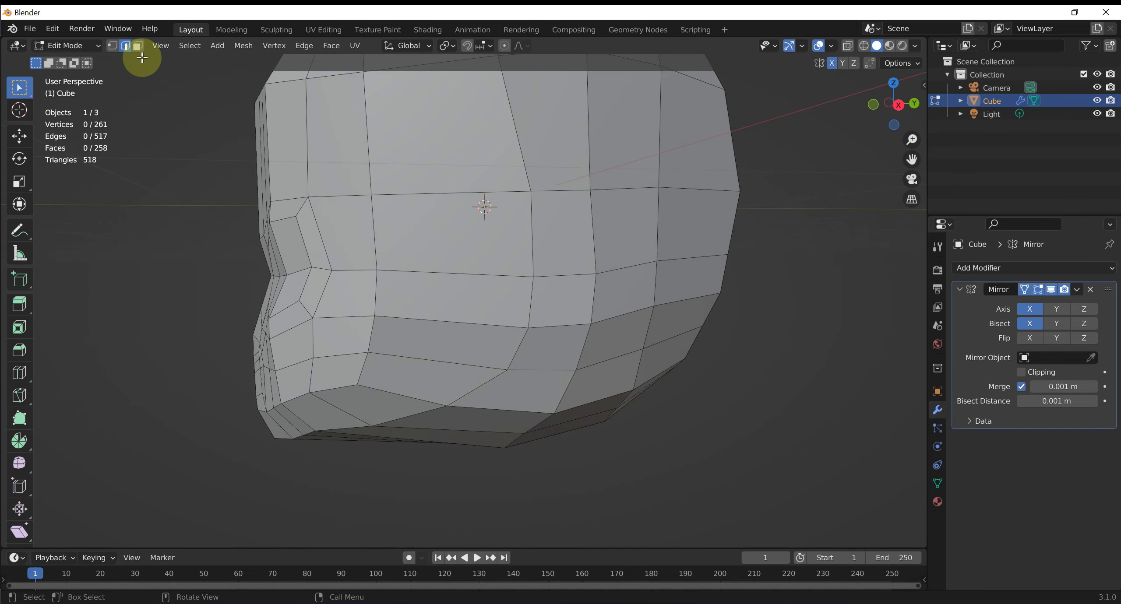
left_click(138, 47)
left_click(556, 250)
left_click(563, 290, "shift")
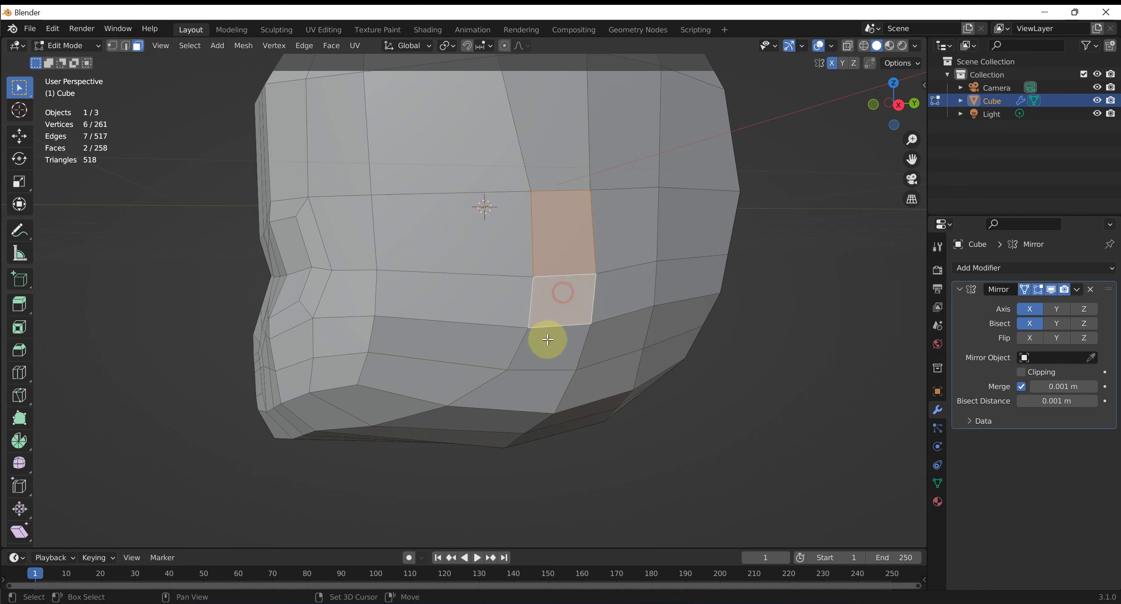
left_click(549, 350, "shift")
key("i")
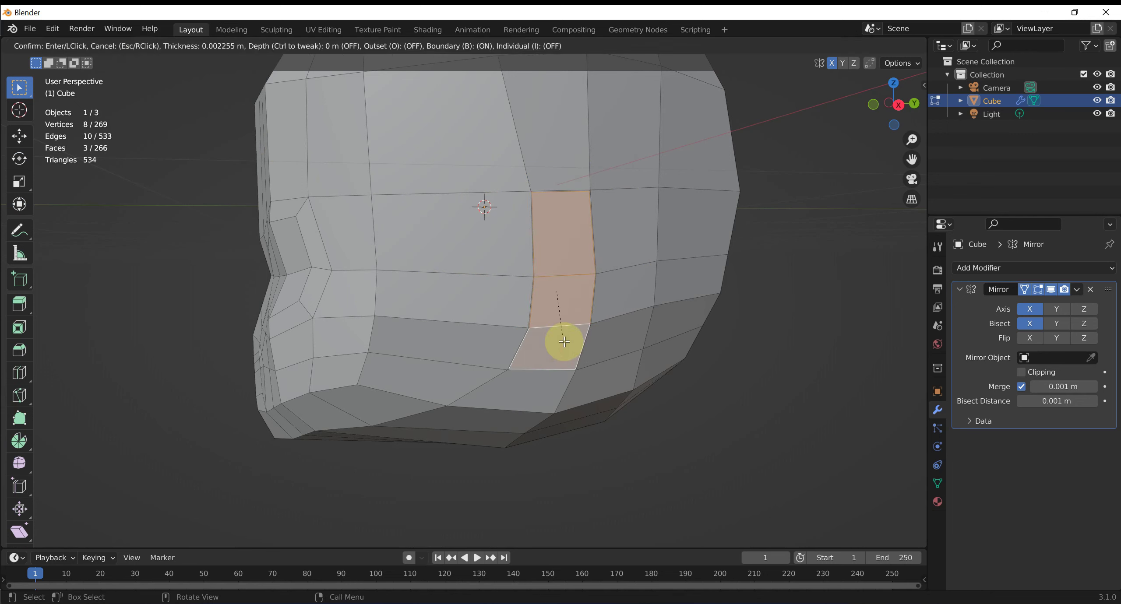
left_click(561, 334)
Extrude the strip outward from the side of the head and move it into an ear flap.
middle_click_drag(585, 344, 668, 363)
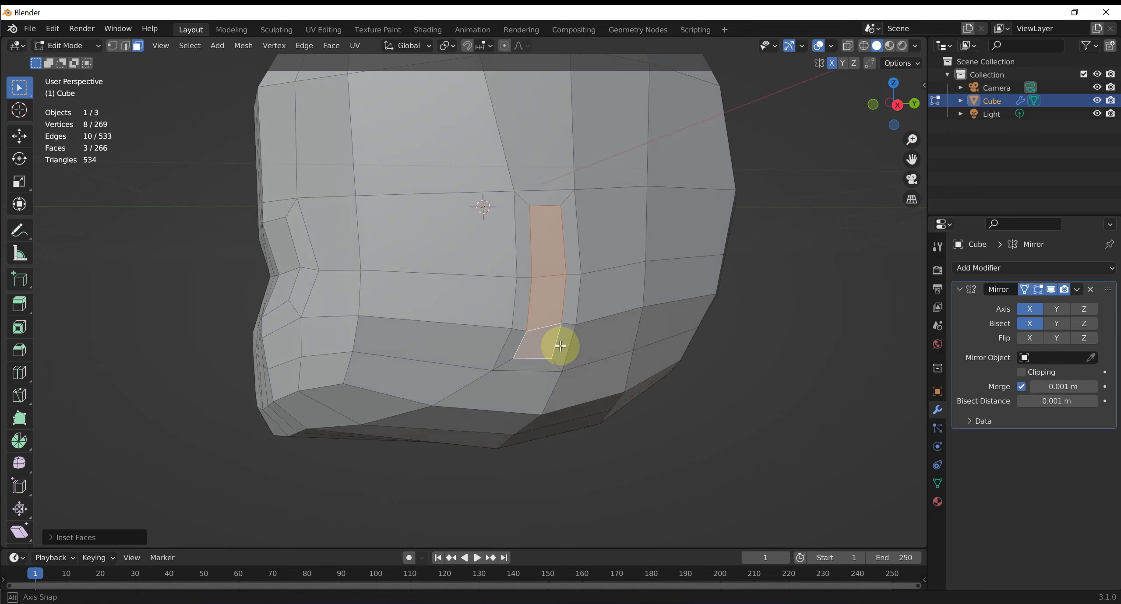
key("e")
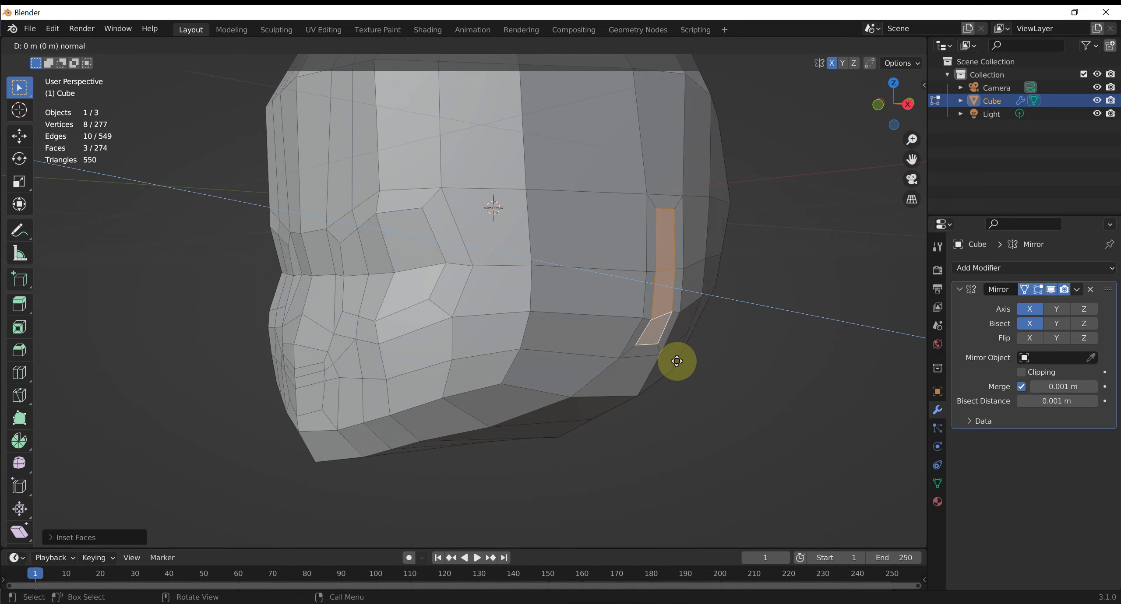
left_click(751, 378)
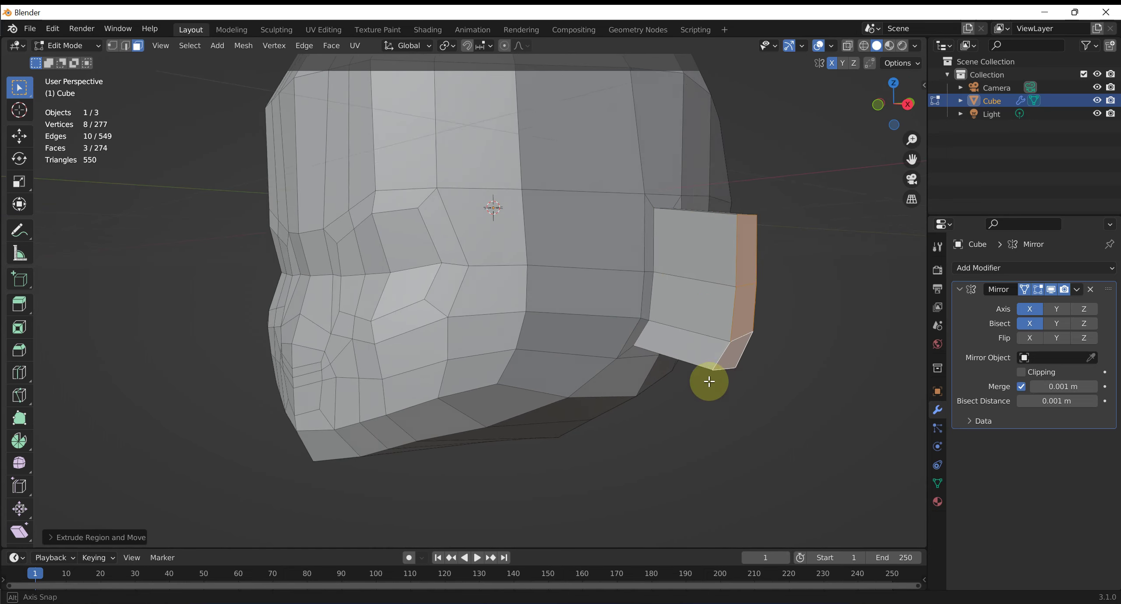
mouse_move(708, 381)
middle_mouse_down()
mouse_move(675, 376)
mouse_move(815, 376)
mouse_move(816, 361)
mouse_move(802, 359)
middle_mouse_up()
key("g")
left_click(720, 358)
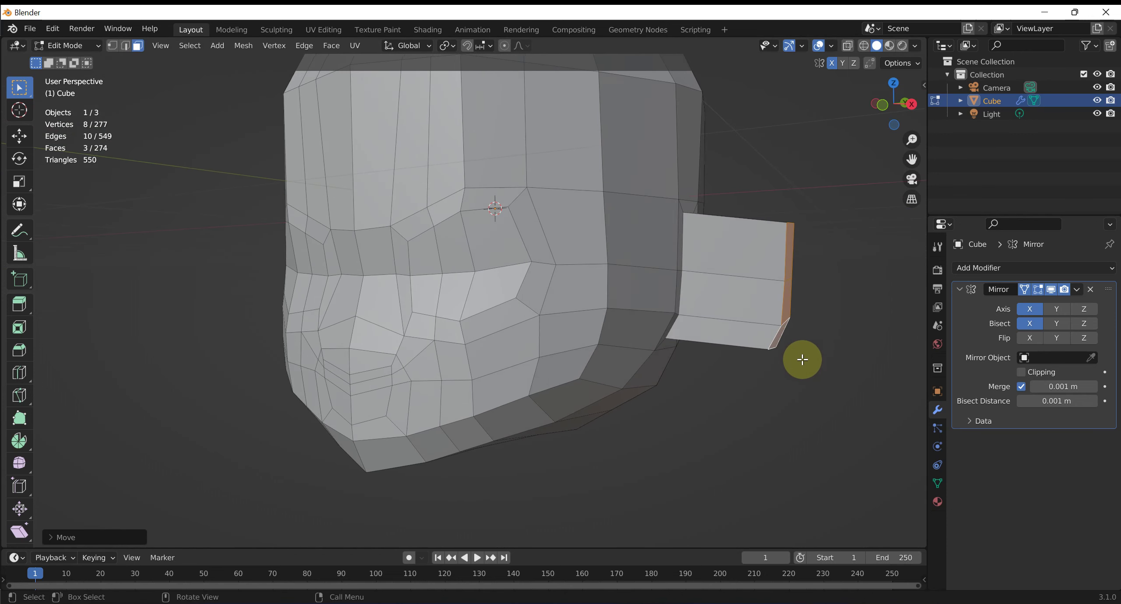
Add an edge loop across the ear flap.
key("ctrl+r")
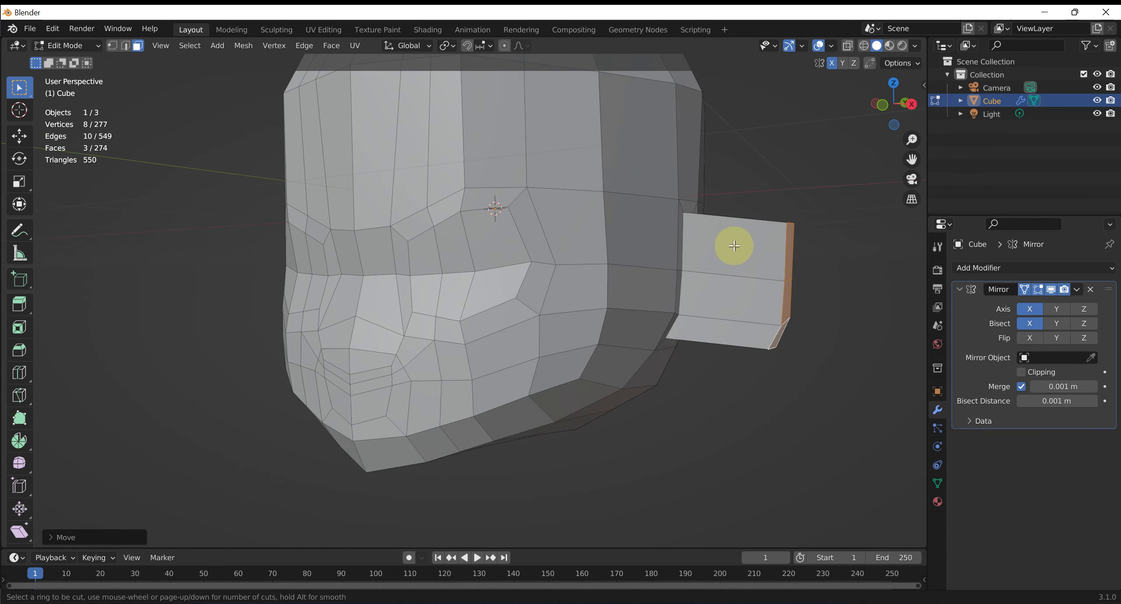
left_click(745, 275)
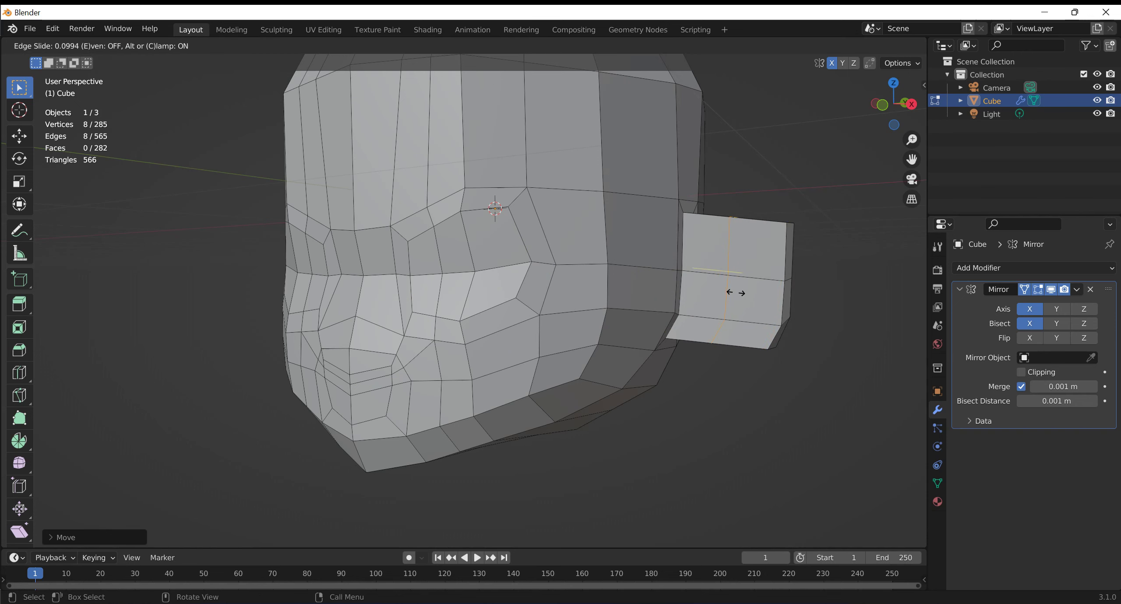
left_click(774, 338)
mouse_move(775, 337)
middle_mouse_down()
mouse_move(833, 343)
mouse_move(774, 331)
mouse_move(801, 345)
middle_mouse_up()
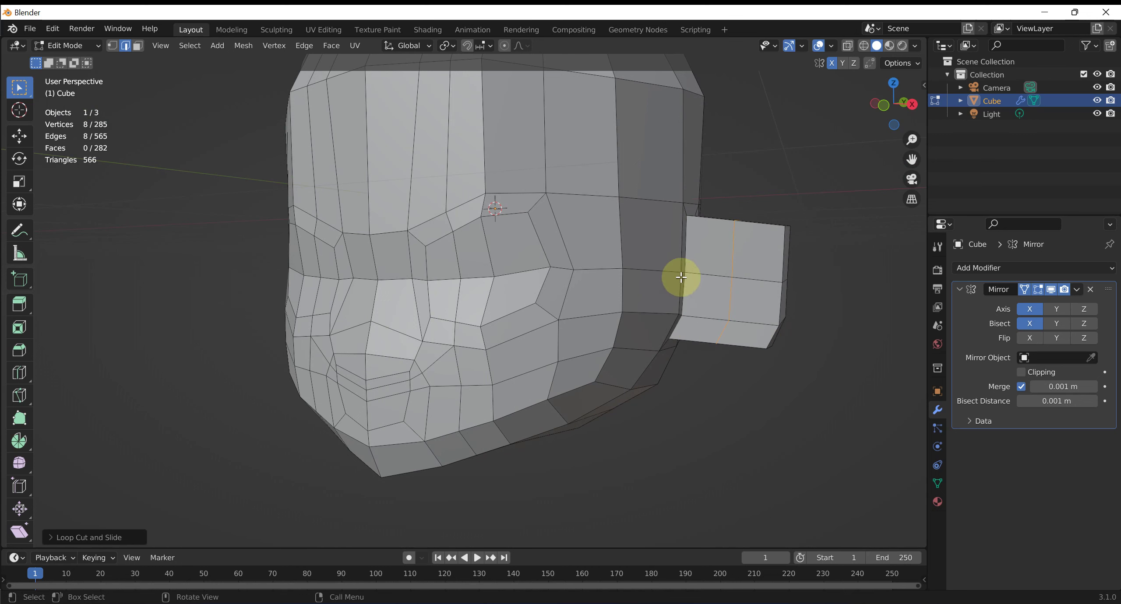
key("ctrl+Tab")
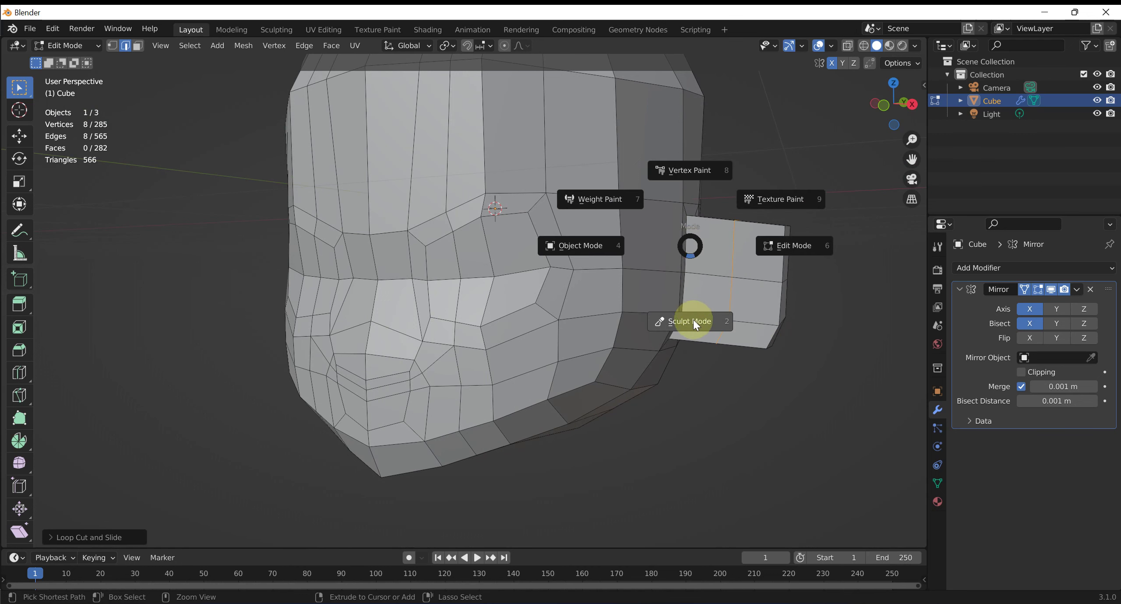
In Sculpt Mode, pull the ear flap's top upward and reshape the left ear with a 108 px Grab brush.
left_click(694, 321)
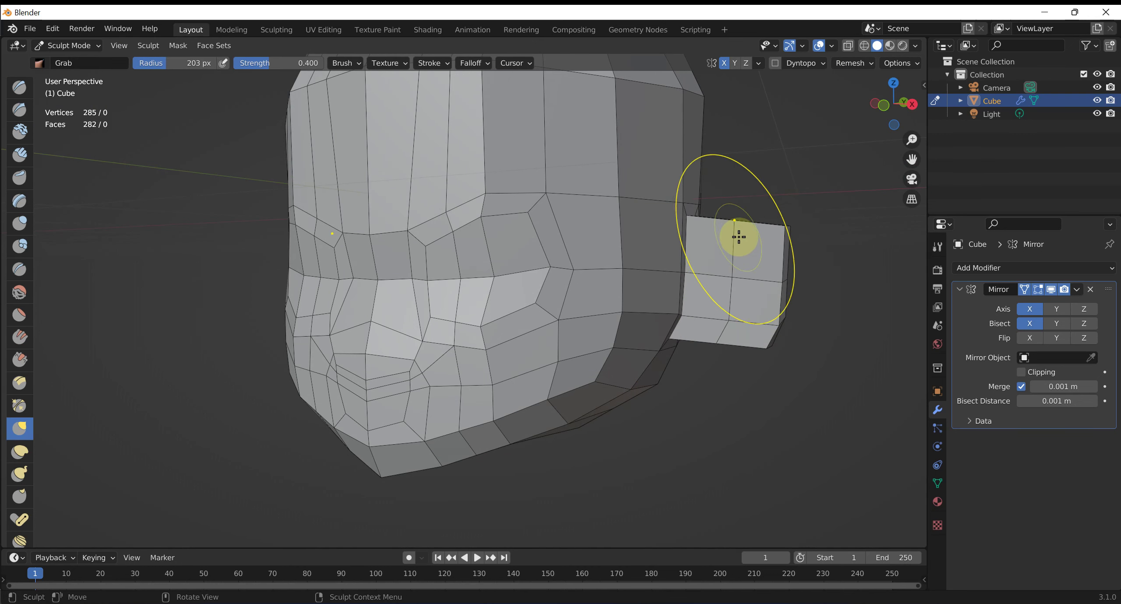
left_click_drag(738, 237, 738, 193)
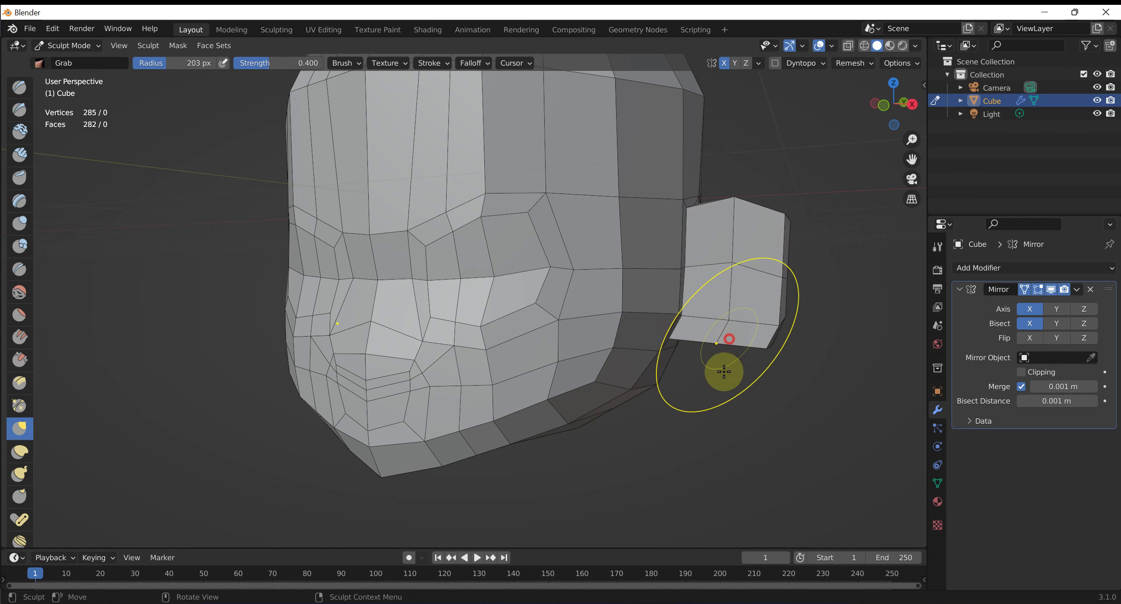
mouse_move(795, 270)
middle_mouse_down()
mouse_move(866, 257)
mouse_move(725, 298)
mouse_move(670, 301)
mouse_move(515, 263)
mouse_move(187, 281)
mouse_move(175, 270)
middle_mouse_up()
key("f")
left_click(711, 290)
left_click(187, 282)
key("f")
left_click(141, 271)
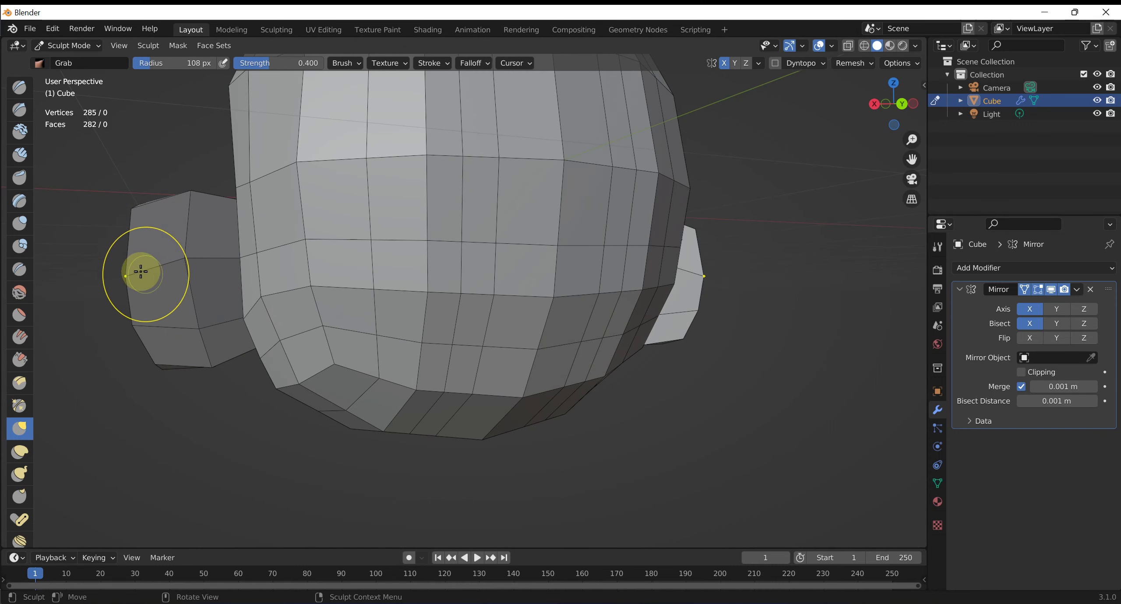
mouse_move(141, 271)
left_mouse_down()
mouse_move(120, 221)
mouse_move(150, 195)
left_mouse_up()
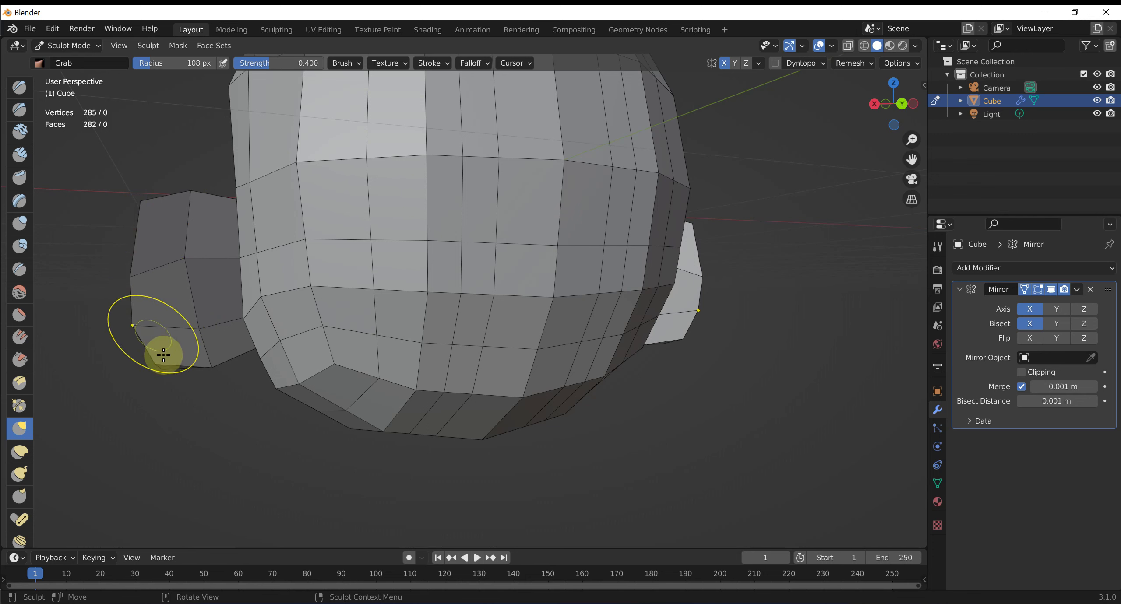
mouse_move(163, 355)
left_mouse_down()
mouse_move(180, 370)
mouse_move(215, 367)
mouse_move(192, 333)
left_mouse_up()
left_click_drag(180, 275, 204, 280)
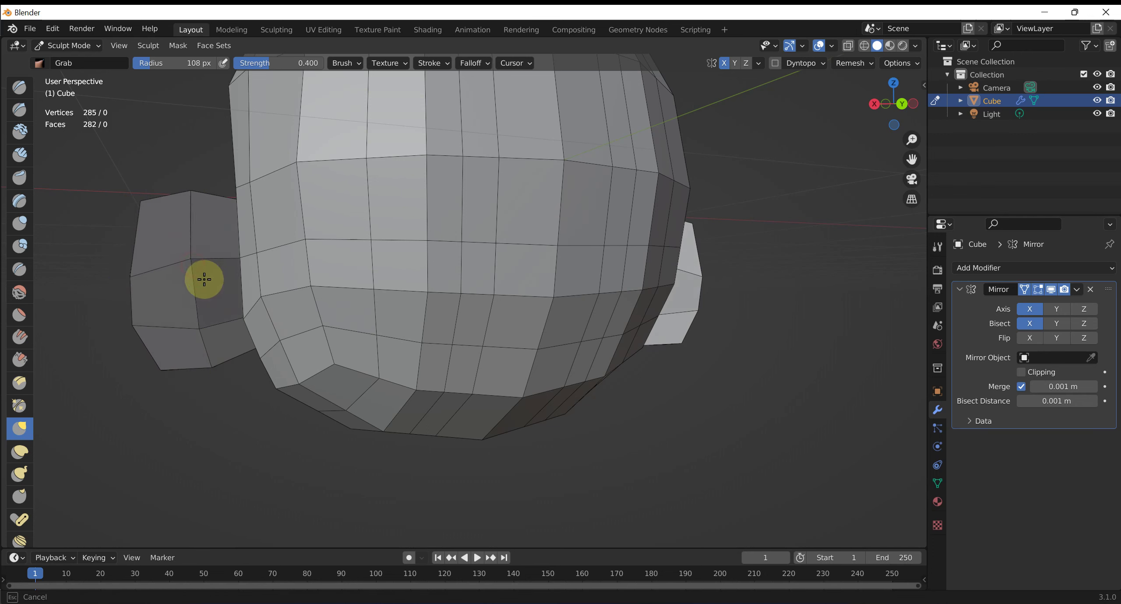
Reshape the ear's front, bottom and middle with a 222 px Grab brush.
mouse_move(204, 280)
middle_mouse_down()
mouse_move(270, 333)
mouse_move(293, 320)
mouse_move(316, 351)
middle_mouse_up()
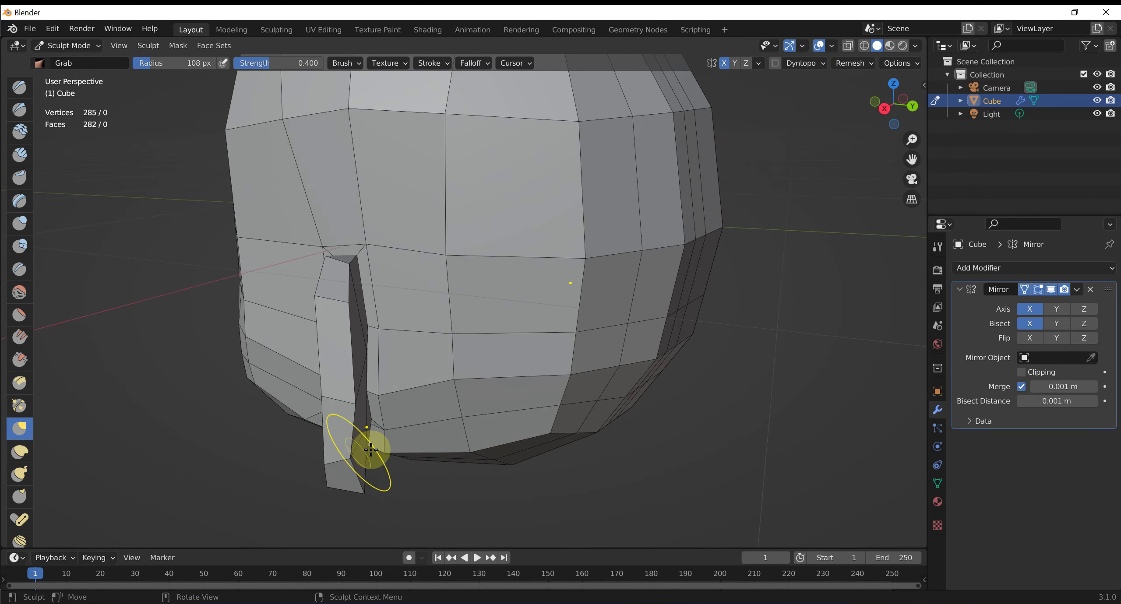
middle_click_drag(445, 413, 463, 383)
key("f")
left_click(480, 375)
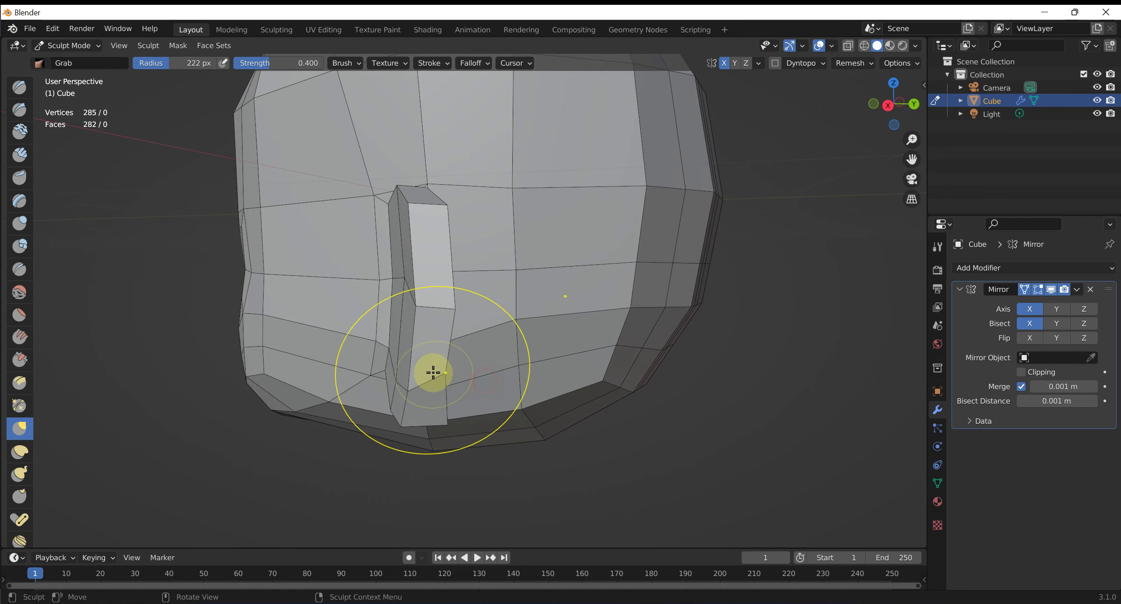
left_click_drag(417, 330, 440, 328)
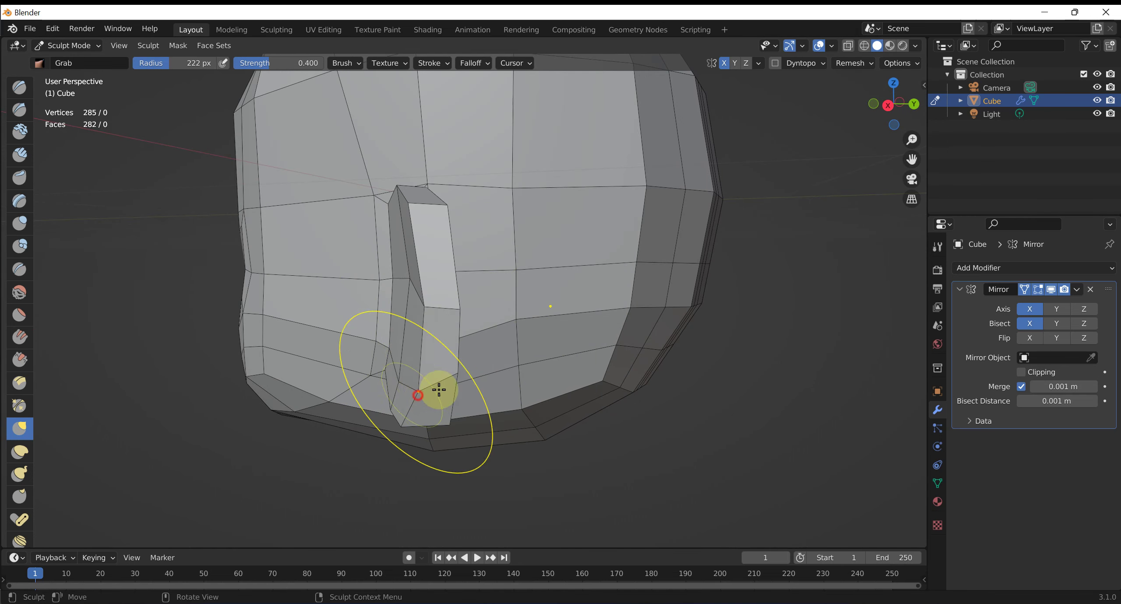
left_click_drag(439, 390, 413, 406)
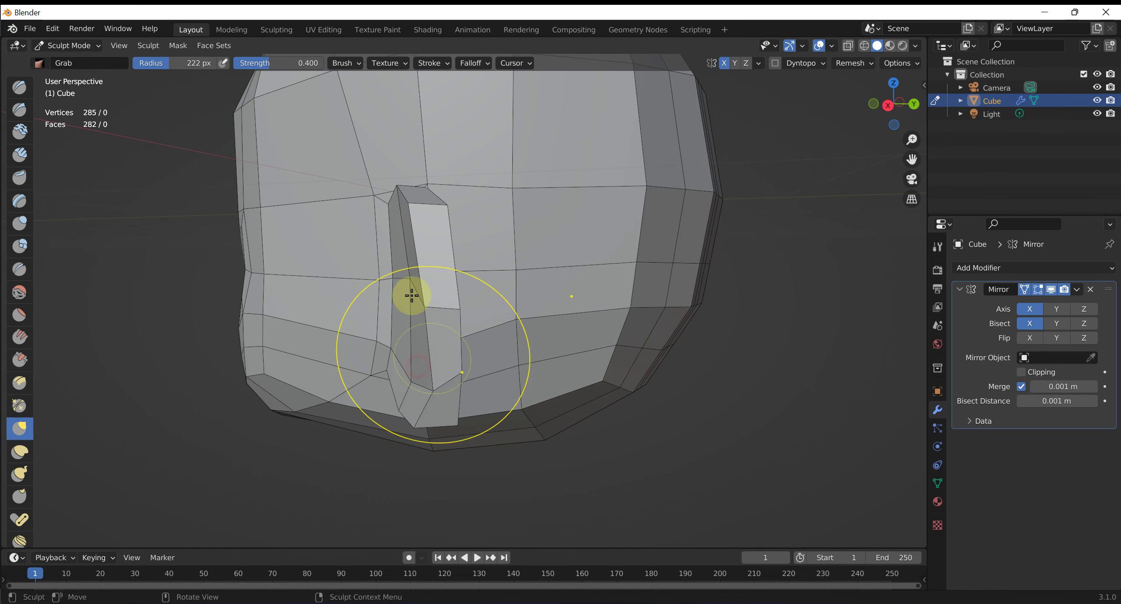
mouse_move(412, 296)
left_mouse_down()
mouse_move(438, 313)
mouse_move(463, 307)
left_mouse_up()
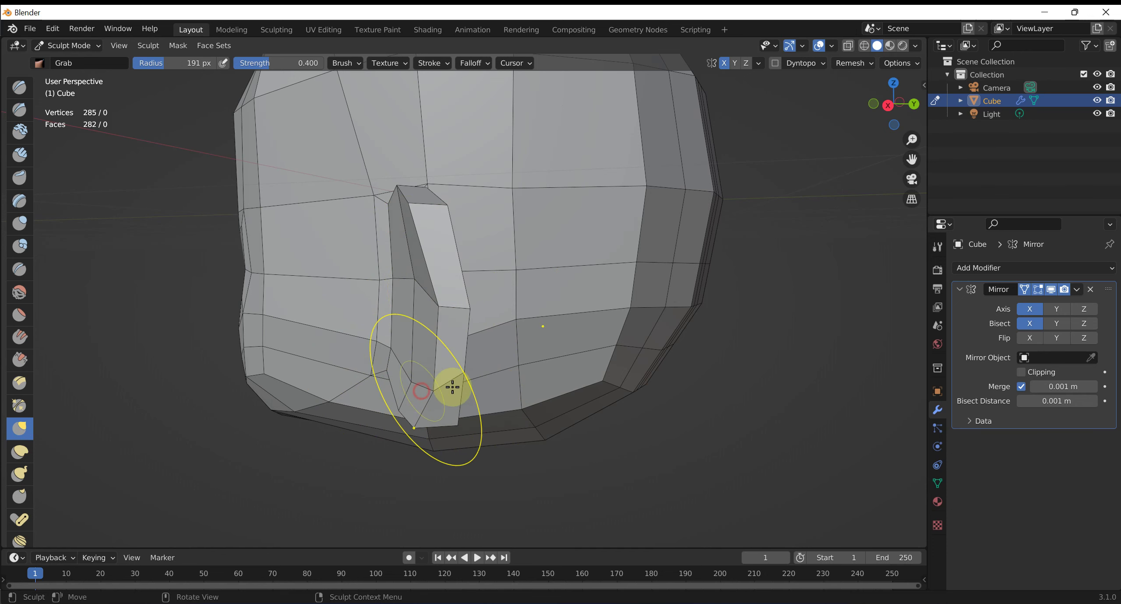
mouse_move(465, 390)
middle_mouse_down()
mouse_move(225, 325)
mouse_move(275, 330)
middle_mouse_up()
Resize the Grab brush through 119 and 187 px to 140 px while orbiting the ear.
key("f")
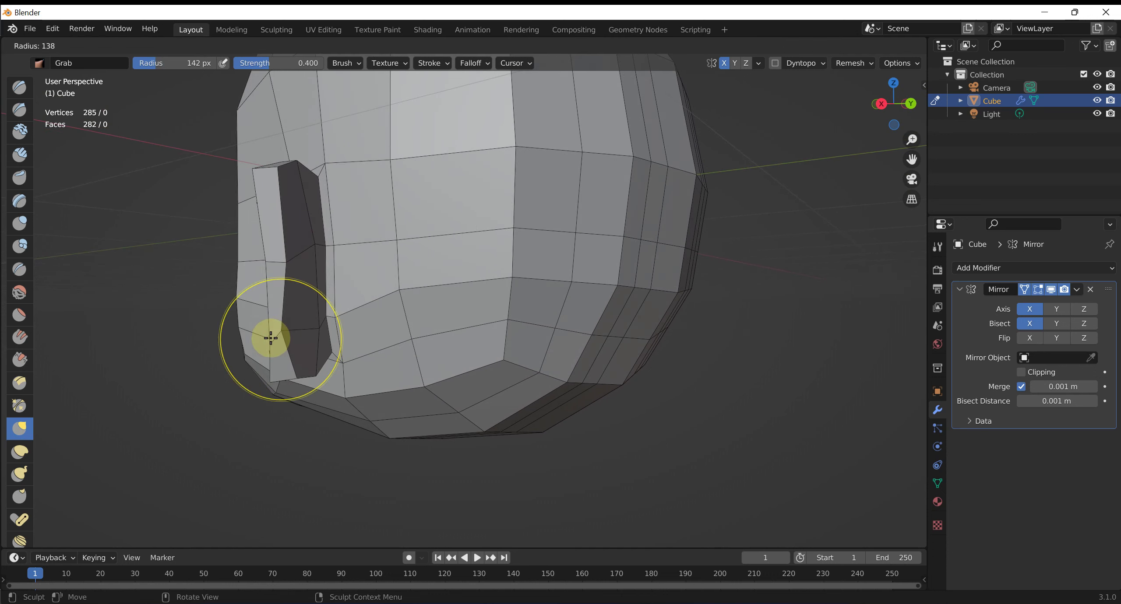
left_click(310, 350)
mouse_move(360, 340)
middle_mouse_down()
mouse_move(376, 334)
mouse_move(328, 337)
middle_mouse_up()
key("f")
left_click(370, 325)
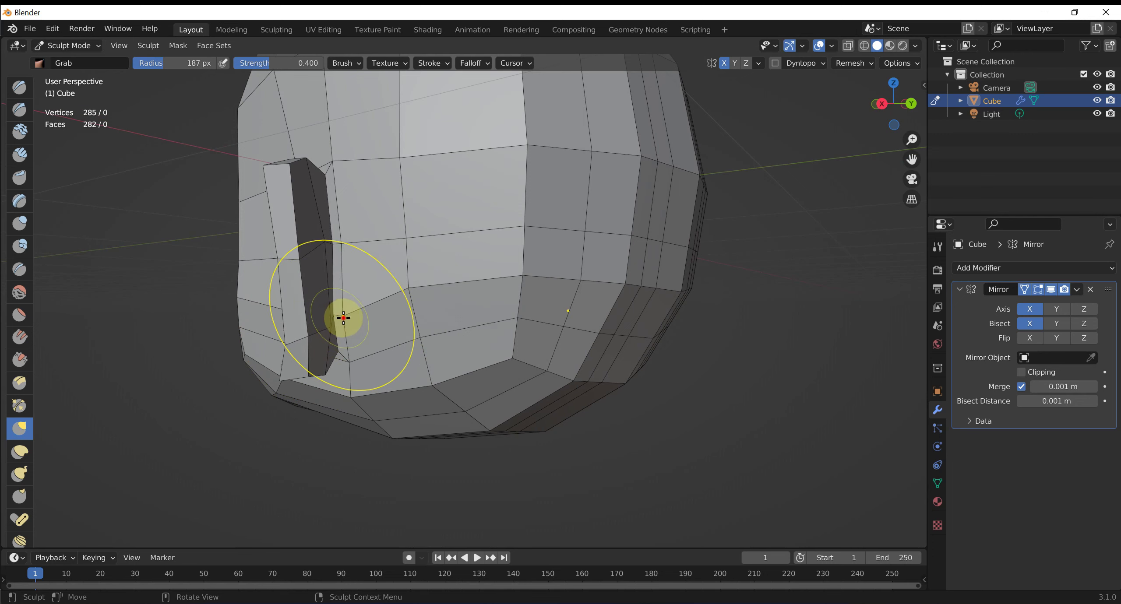
left_click(343, 318)
mouse_move(363, 249)
middle_mouse_down()
mouse_move(435, 279)
mouse_move(708, 333)
middle_mouse_up()
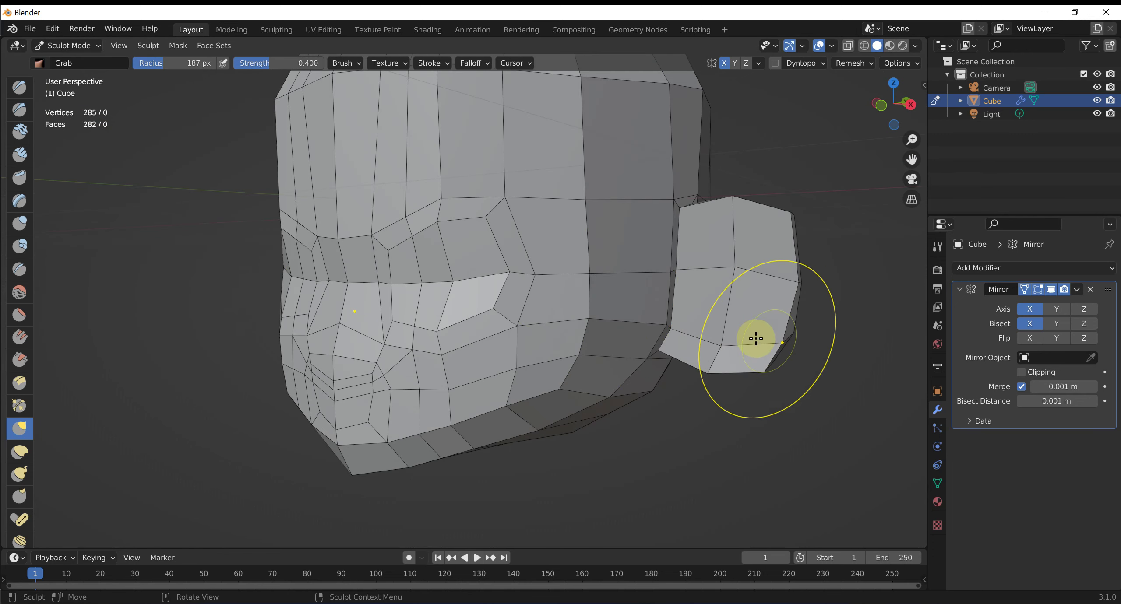
key("f")
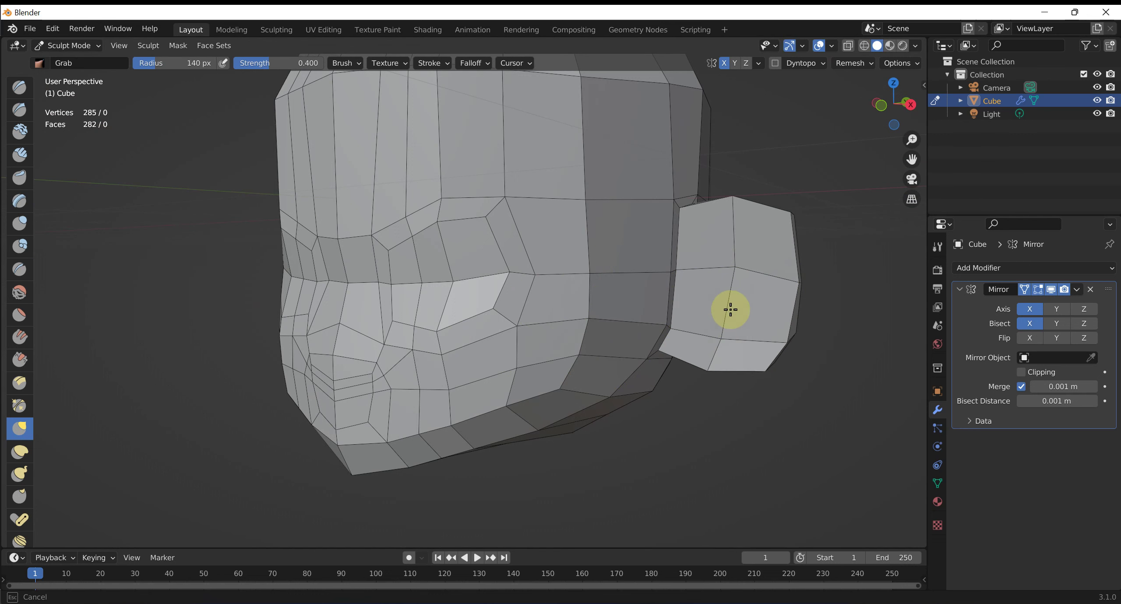
left_click(730, 310)
scroll(696, 296, "down", 3)
mouse_move(696, 296)
middle_mouse_down()
mouse_move(721, 295)
mouse_move(688, 293)
middle_mouse_up()
scroll(688, 293, "up", 1)
Round off the ear's lower part and outline, then return to Edit Mode.
left_click_drag(688, 335, 674, 308)
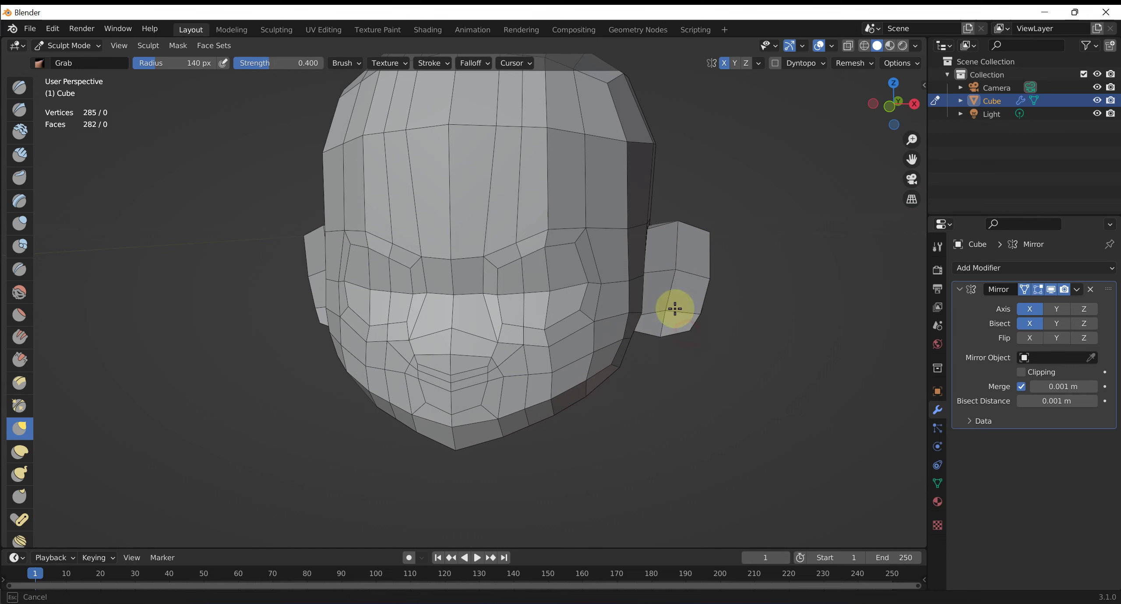
left_click_drag(660, 231, 690, 241)
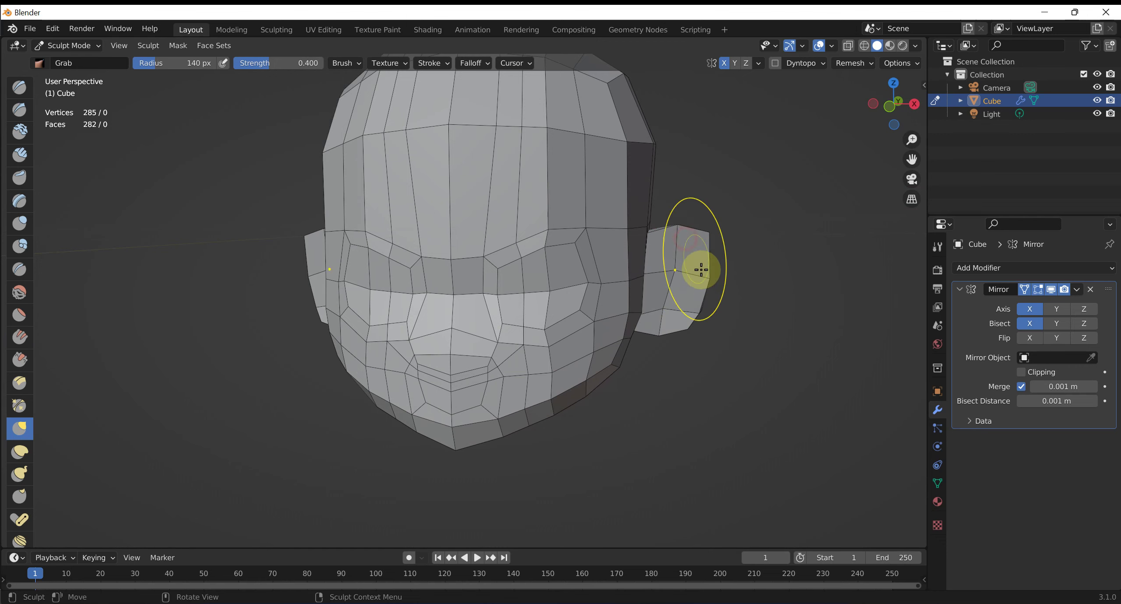
mouse_move(664, 275)
left_mouse_down()
mouse_move(670, 303)
mouse_move(728, 290)
left_mouse_up()
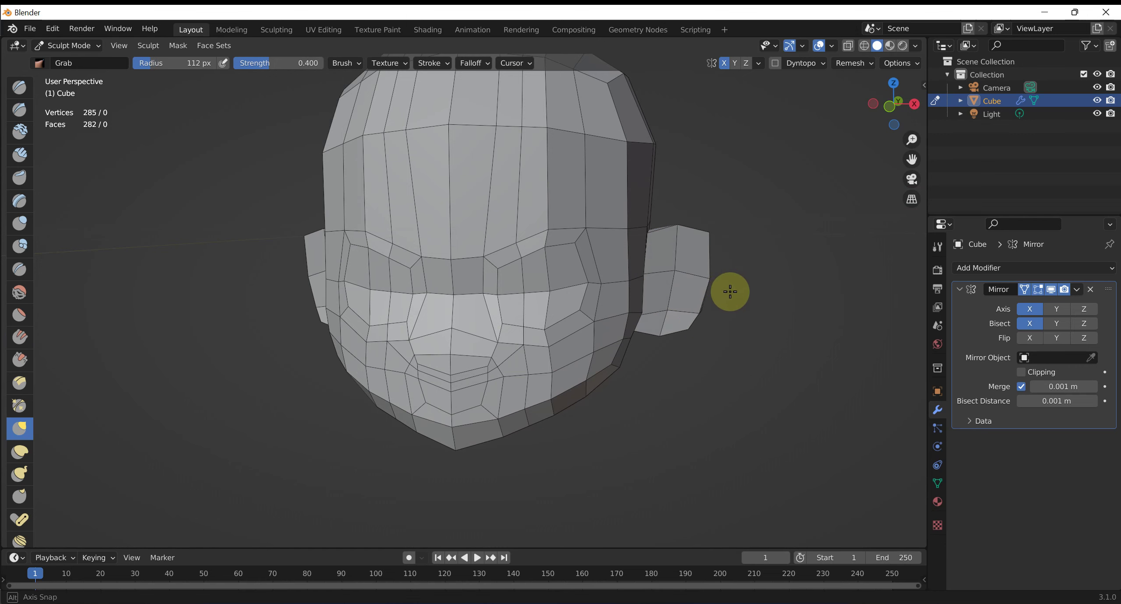
middle_click_drag(728, 290, 700, 299)
scroll(700, 298, "up", 1)
scroll(771, 280, "up", 1)
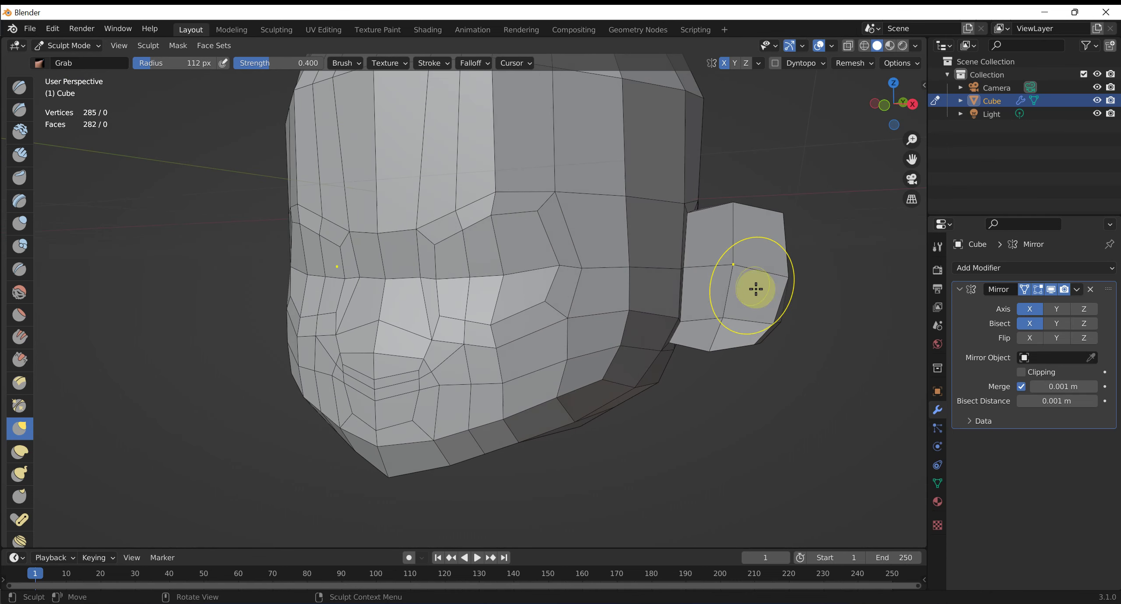
scroll(752, 288, "up", 1)
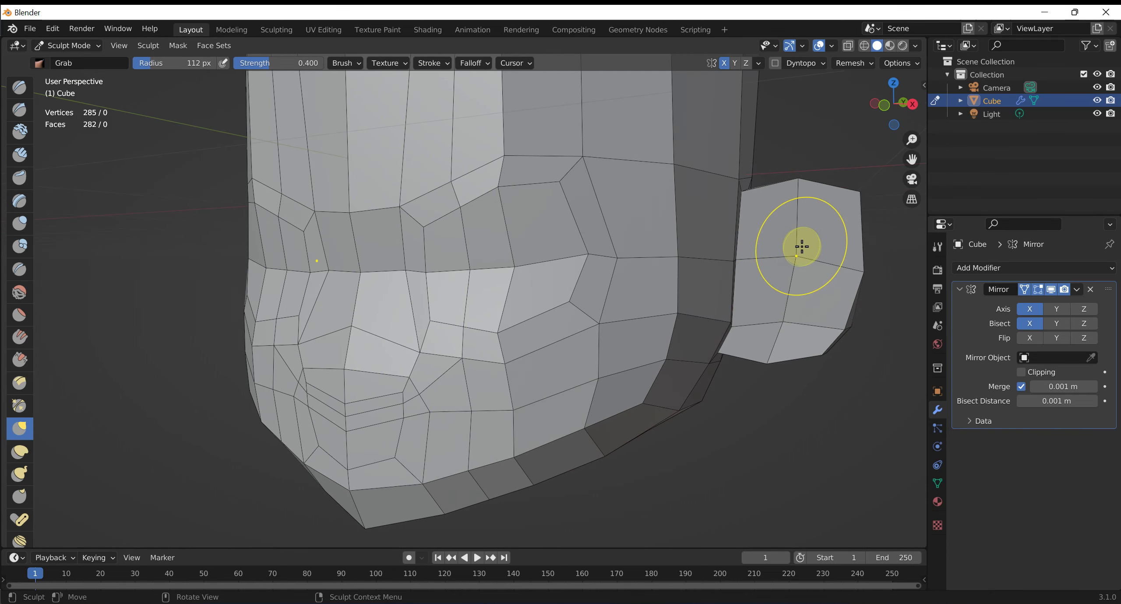
key("ctrl+Tab")
left_click(895, 243)
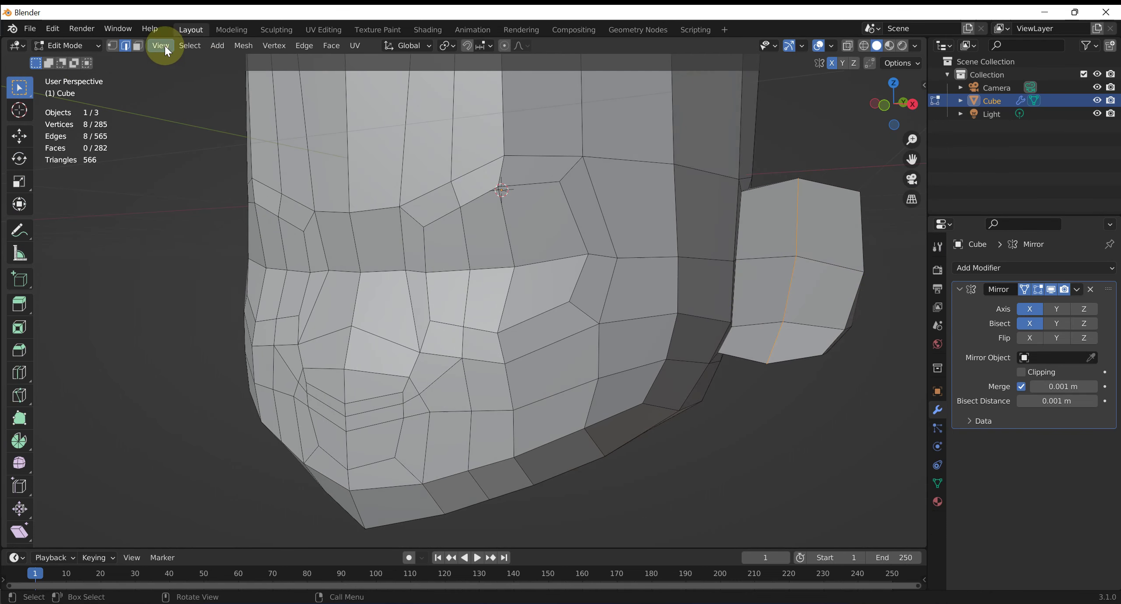
Select the six front faces of the ear.
left_click(832, 243)
left_click(776, 236, "shift")
left_click(760, 291, "shift")
left_click(814, 294, "shift")
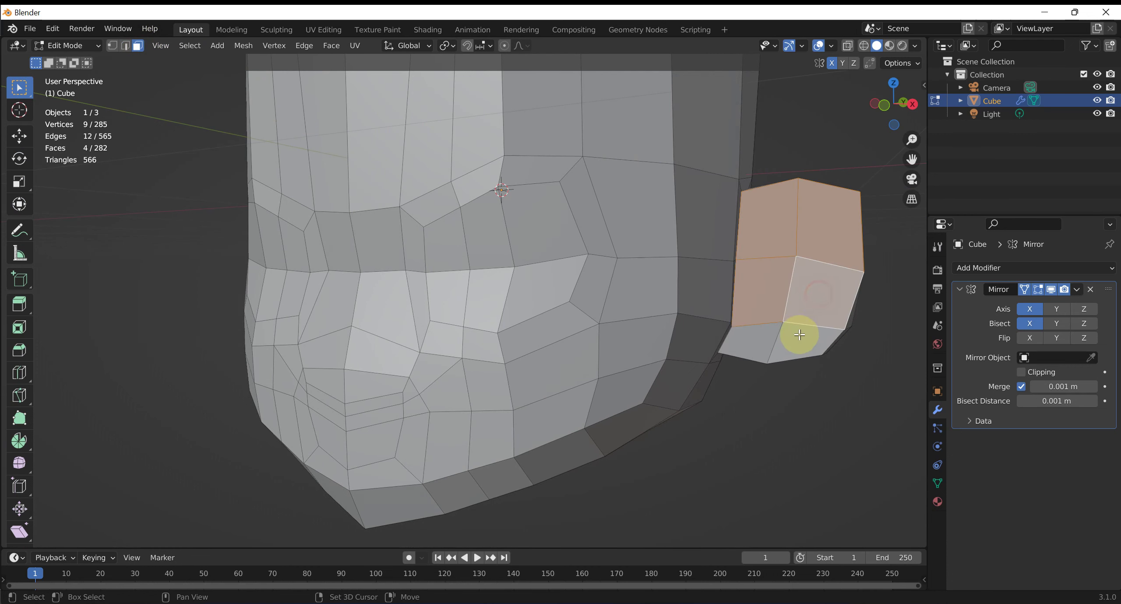
left_click(799, 335, "shift")
left_click(763, 334, "shift")
middle_click_drag(763, 333, 745, 330)
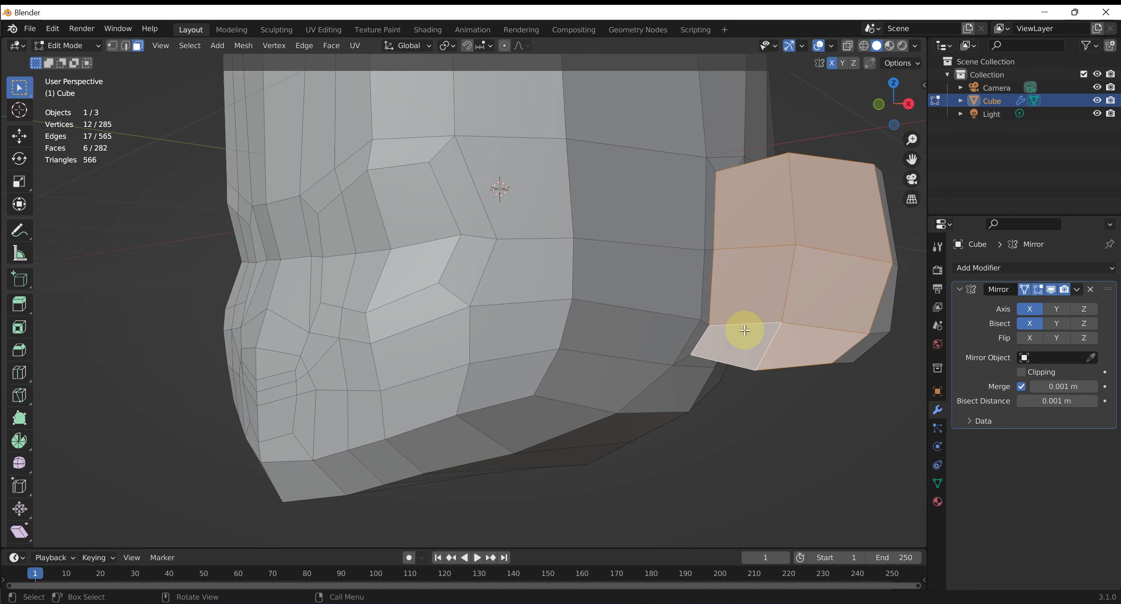
Inset the ear faces and extrude them inward into a hollow, then pick a mouth face.
key("i")
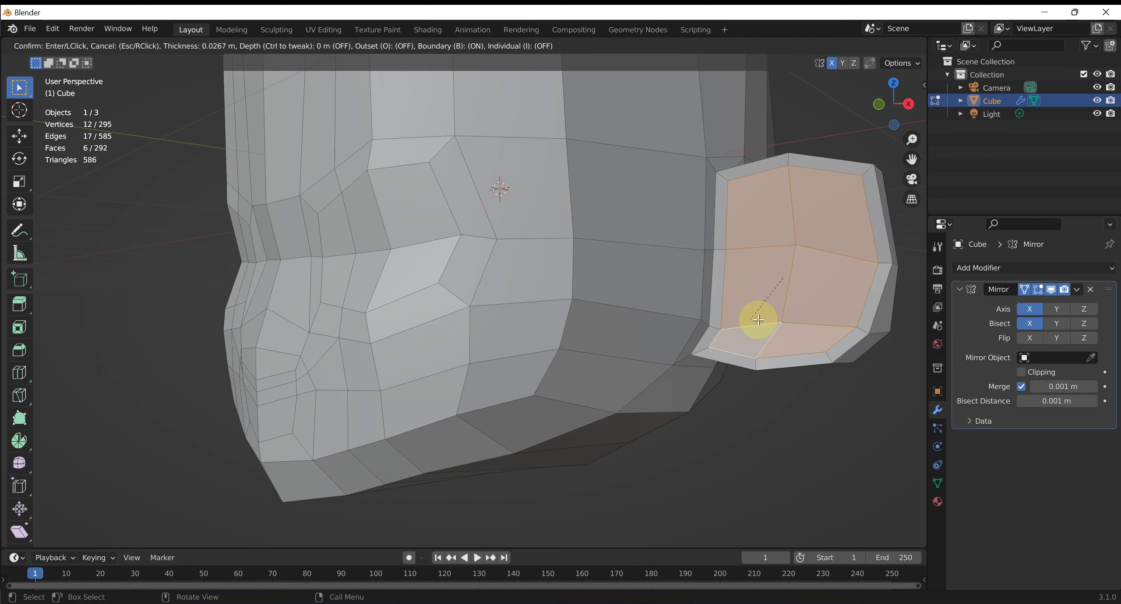
left_click(757, 320)
mouse_move(758, 320)
middle_mouse_down()
mouse_move(795, 393)
mouse_move(783, 393)
mouse_move(828, 376)
mouse_move(827, 350)
mouse_move(500, 326)
mouse_move(522, 318)
middle_mouse_up()
key("e")
left_click(784, 381)
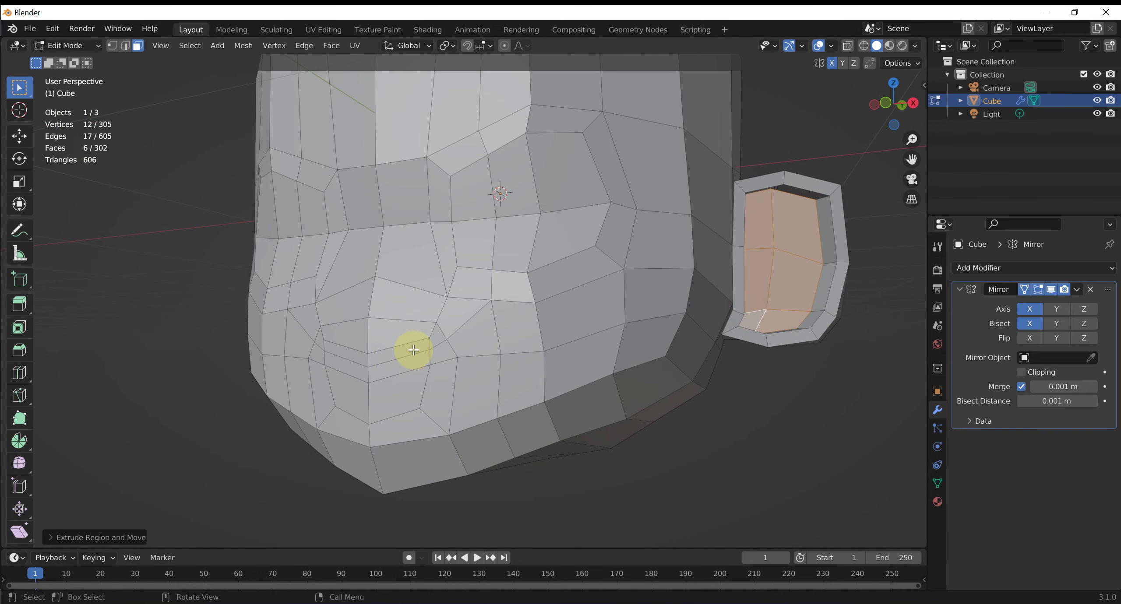
left_click(414, 350)
Extend the mouth selection with the neighbouring face and the faces below it.
left_click(397, 372, "shift")
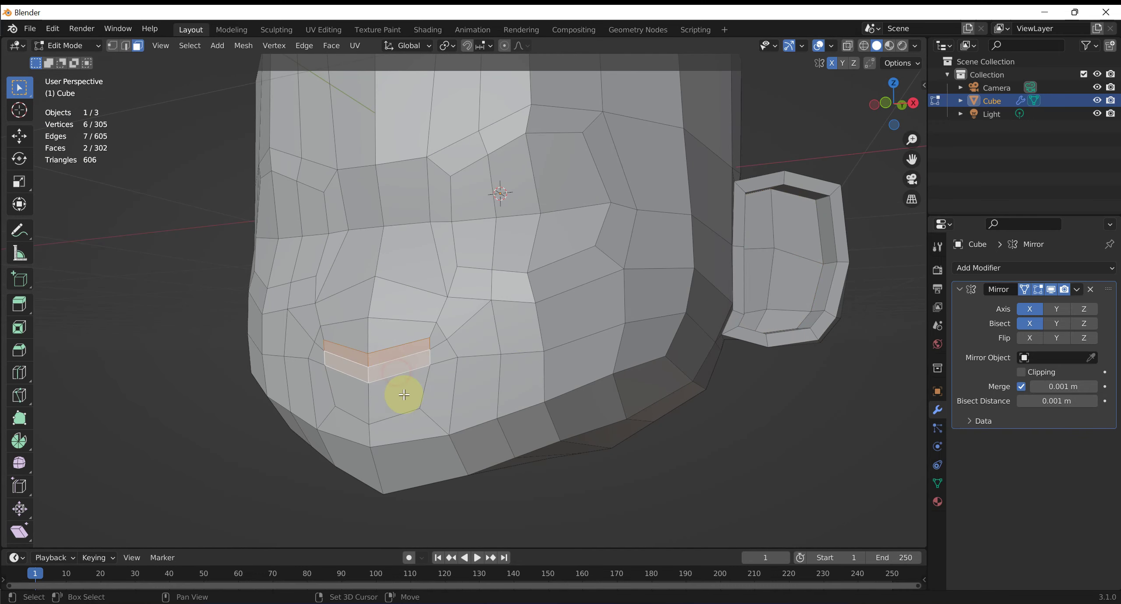
left_click(403, 396, "shift")
scroll(504, 371, "up", 2)
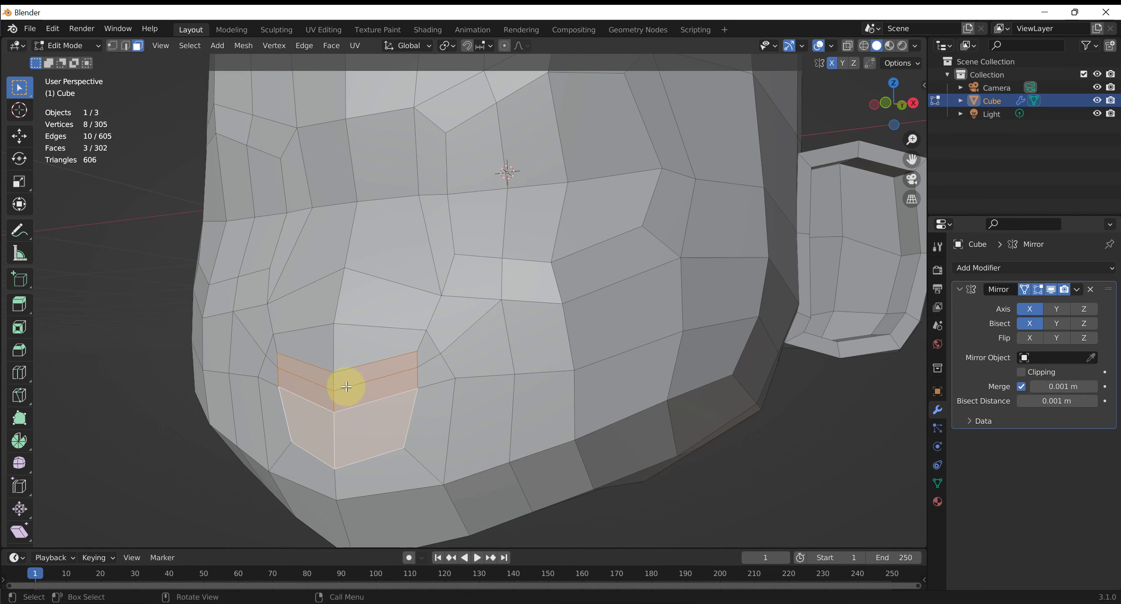
mouse_move(539, 251)
middle_mouse_down()
mouse_move(563, 280)
mouse_move(602, 232)
mouse_move(613, 246)
middle_mouse_up()
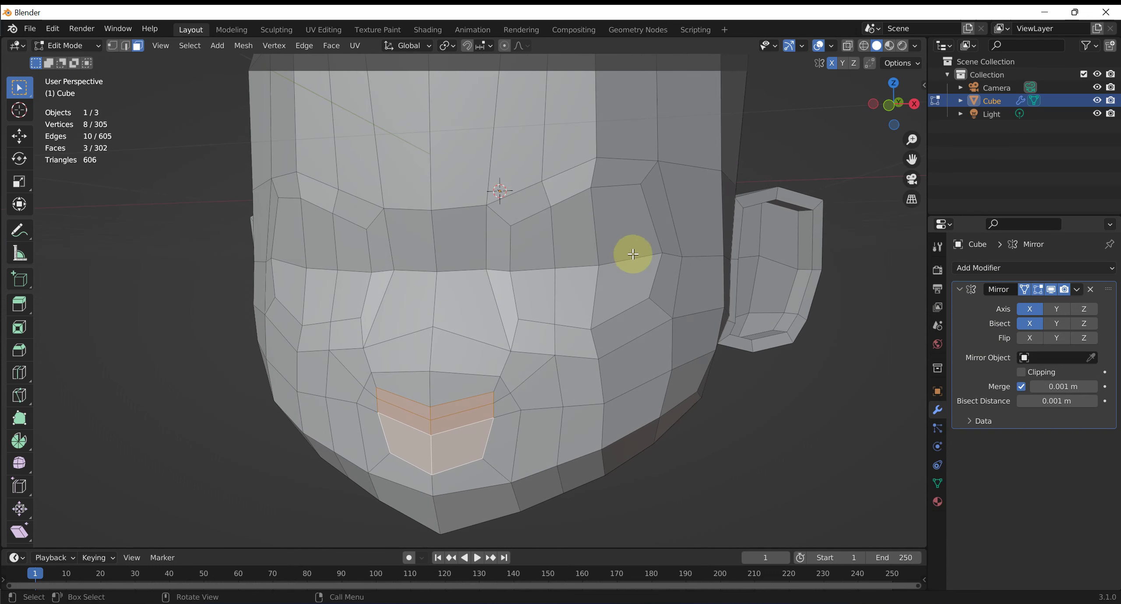
Select the six faces around the eye.
left_click(614, 234)
left_click(574, 238, "shift")
left_click(541, 249, "shift")
left_click(521, 289, "shift")
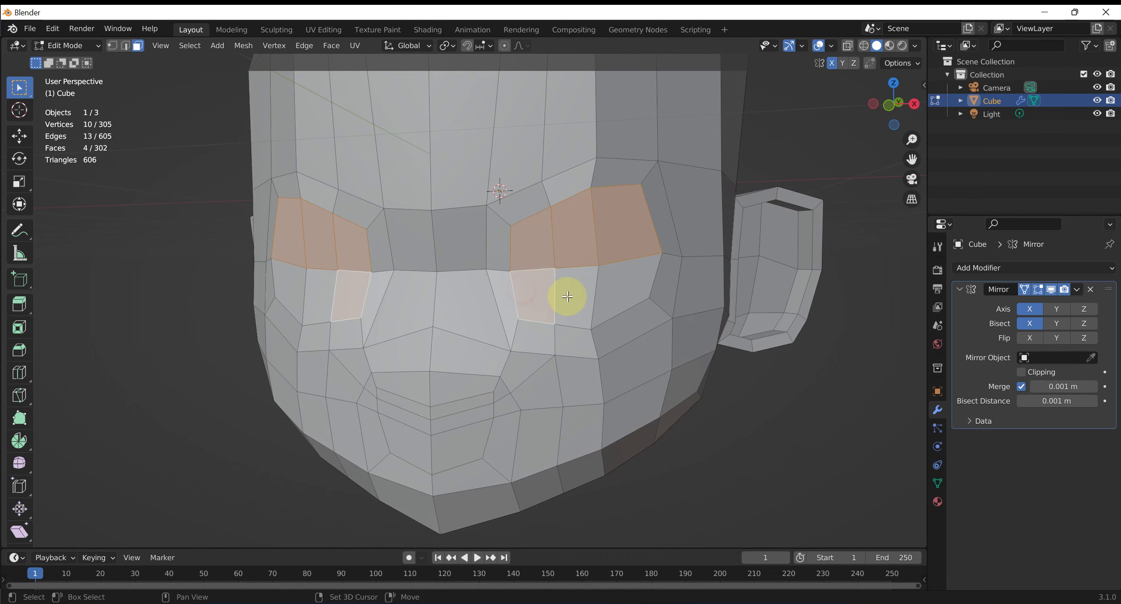
left_click(580, 299, "shift")
left_click(625, 288, "shift")
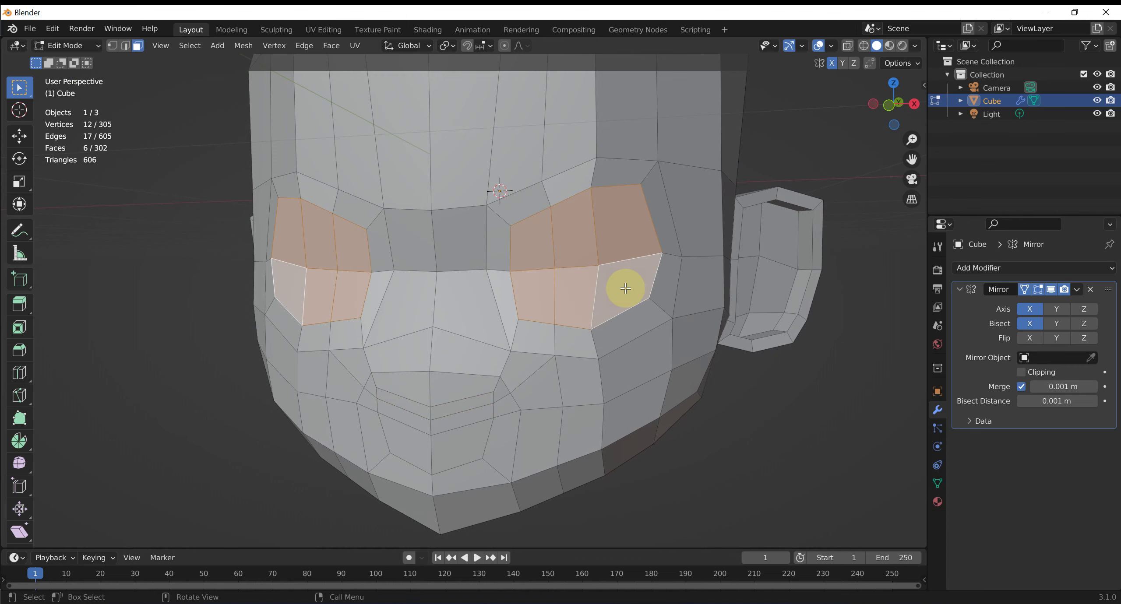
Inset the eye faces and extrude them inward into recessed sockets.
key("i")
left_click(617, 281)
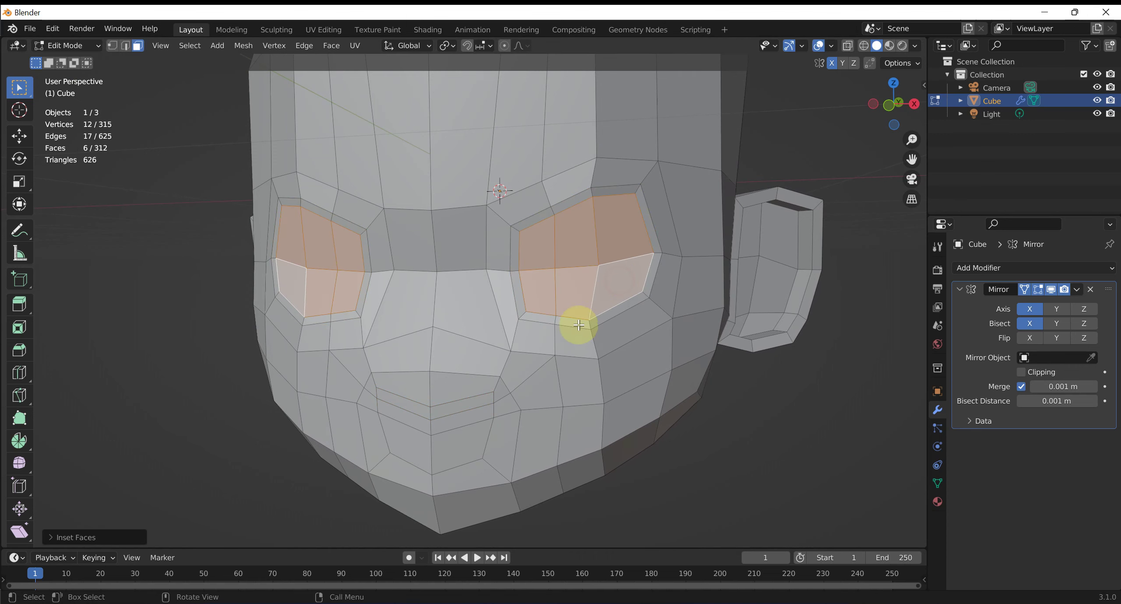
middle_click_drag(575, 321, 375, 295)
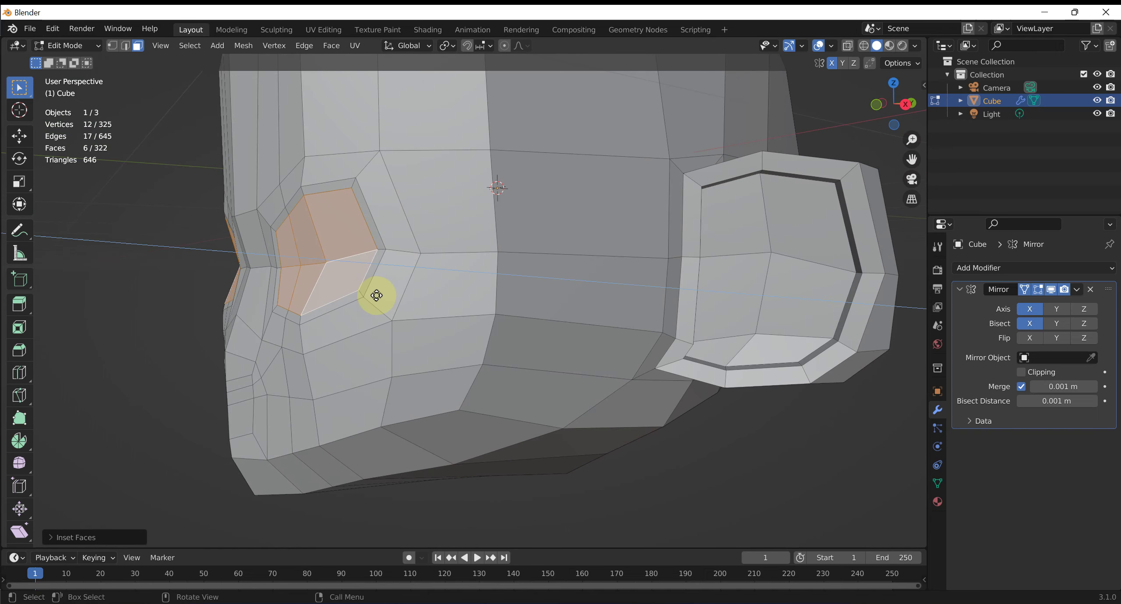
key("e")
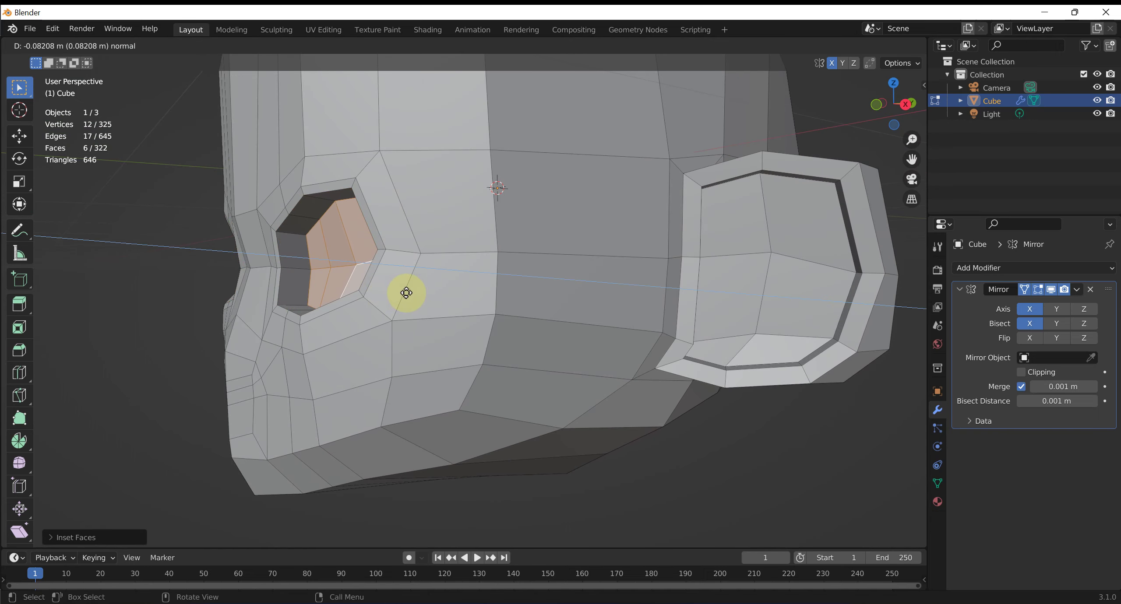
left_click(406, 292)
mouse_move(470, 295)
middle_mouse_down()
mouse_move(600, 310)
mouse_move(620, 300)
mouse_move(573, 295)
mouse_move(595, 310)
mouse_move(578, 295)
middle_mouse_up()
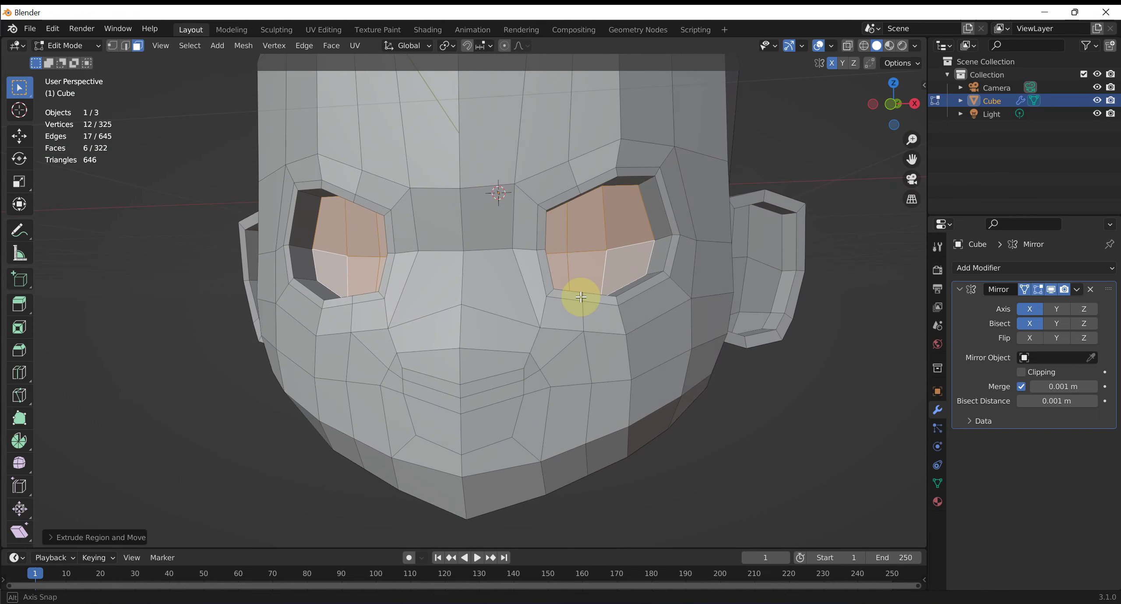
scroll(602, 318, "down", 1)
scroll(598, 343, "down", 1)
scroll(601, 357, "up", 2)
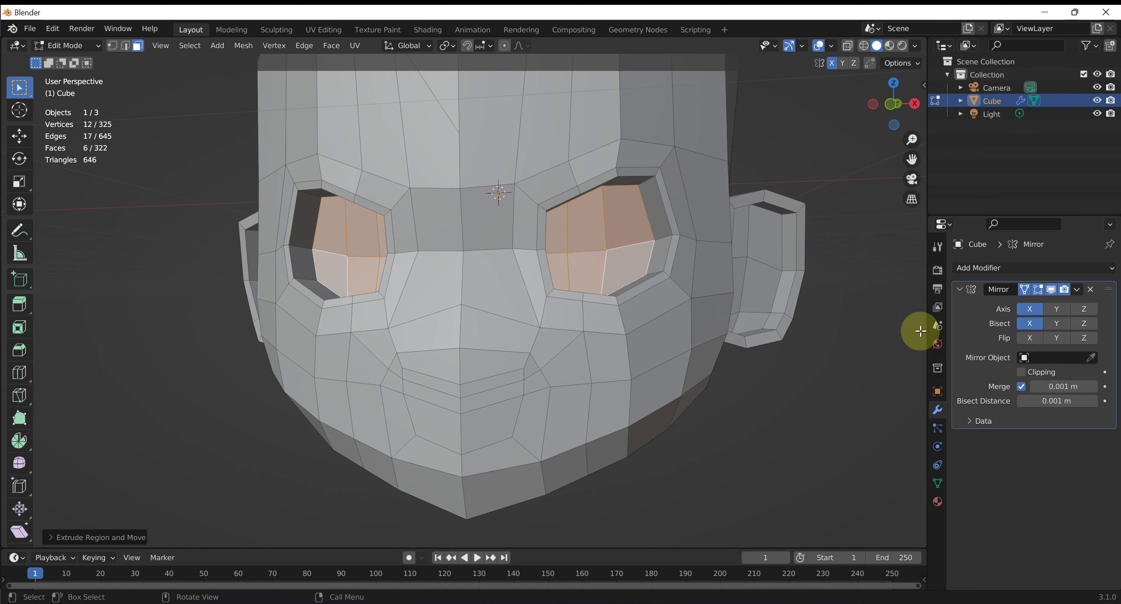
Add a Subdivision Surface modifier shown in Edit Mode, then return the head to Object Mode.
left_click(1014, 270)
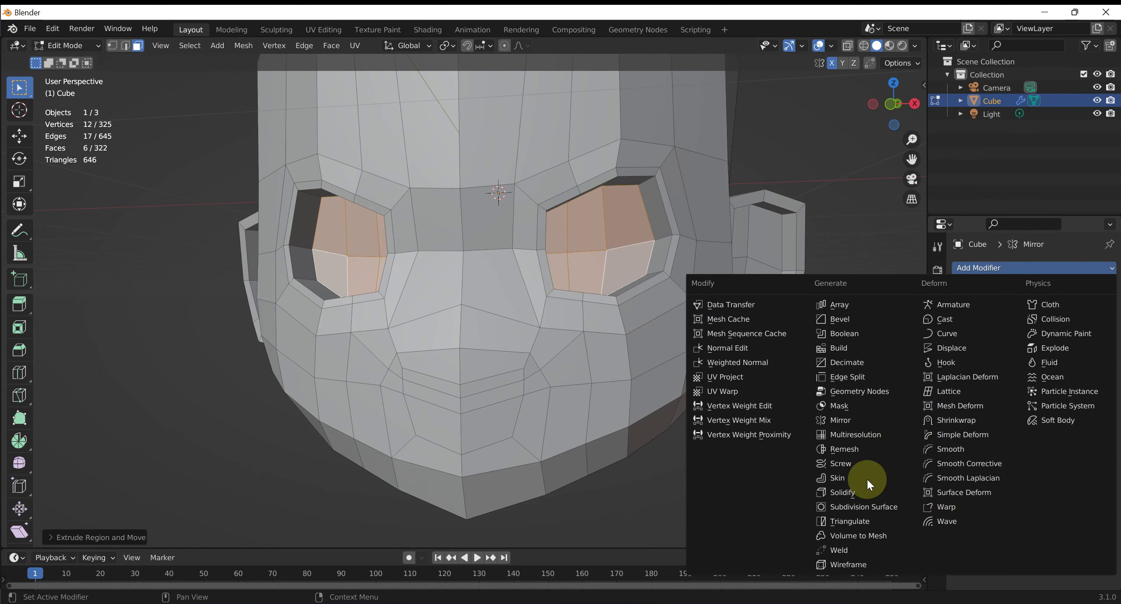
left_click(869, 508)
scroll(580, 380, "down", 2)
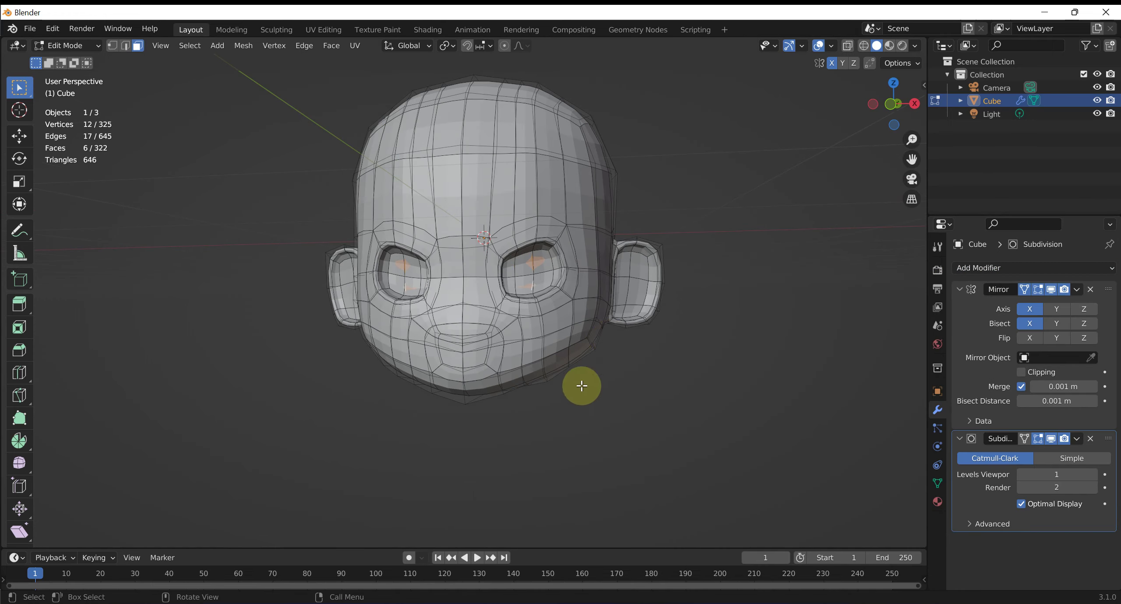
left_click(1026, 441)
mouse_move(643, 297)
middle_mouse_down()
mouse_move(743, 307)
mouse_move(613, 305)
mouse_move(658, 305)
mouse_move(633, 300)
mouse_move(645, 345)
middle_mouse_up()
scroll(652, 372, "up", 5)
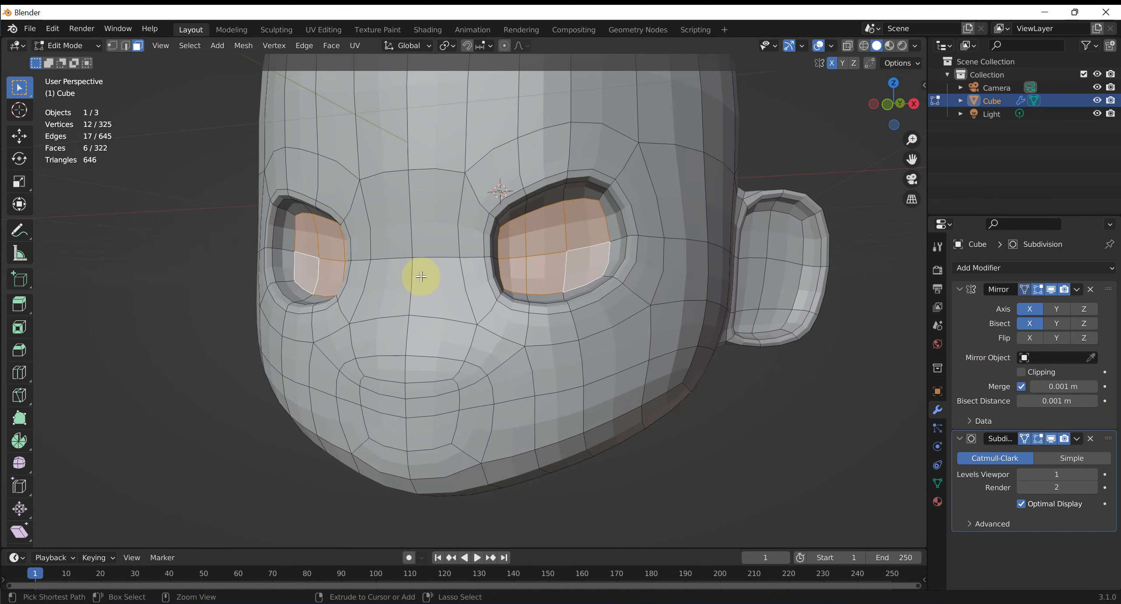
key("ctrl+Tab")
left_click(315, 275)
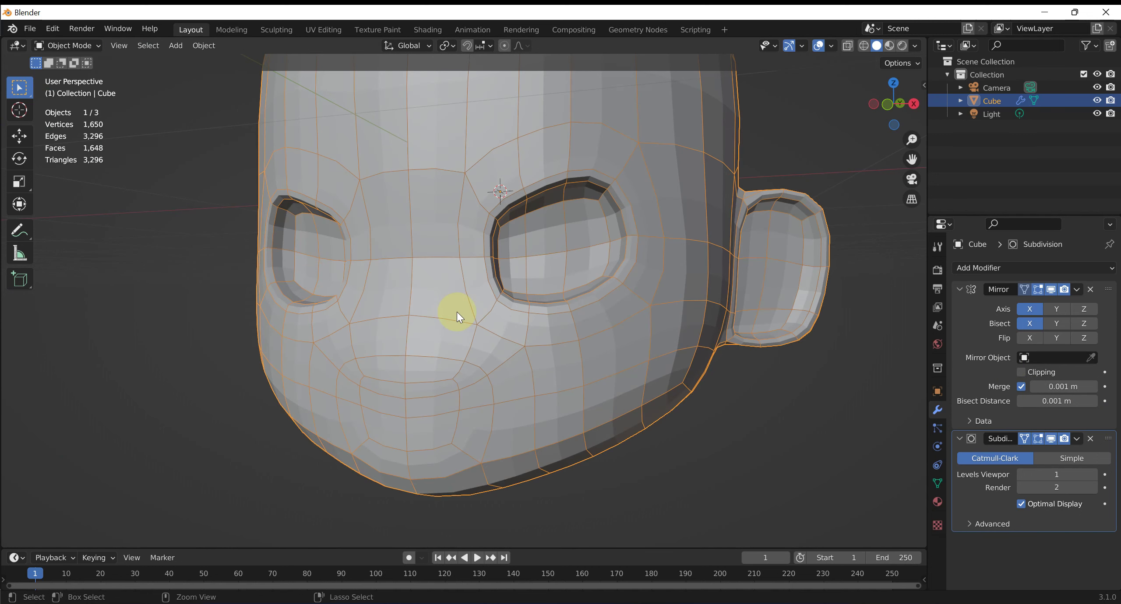
Apply Visual Geometry to Mesh, baking the Mirror and Subdivision modifiers into the head.
key("ctrl+a")
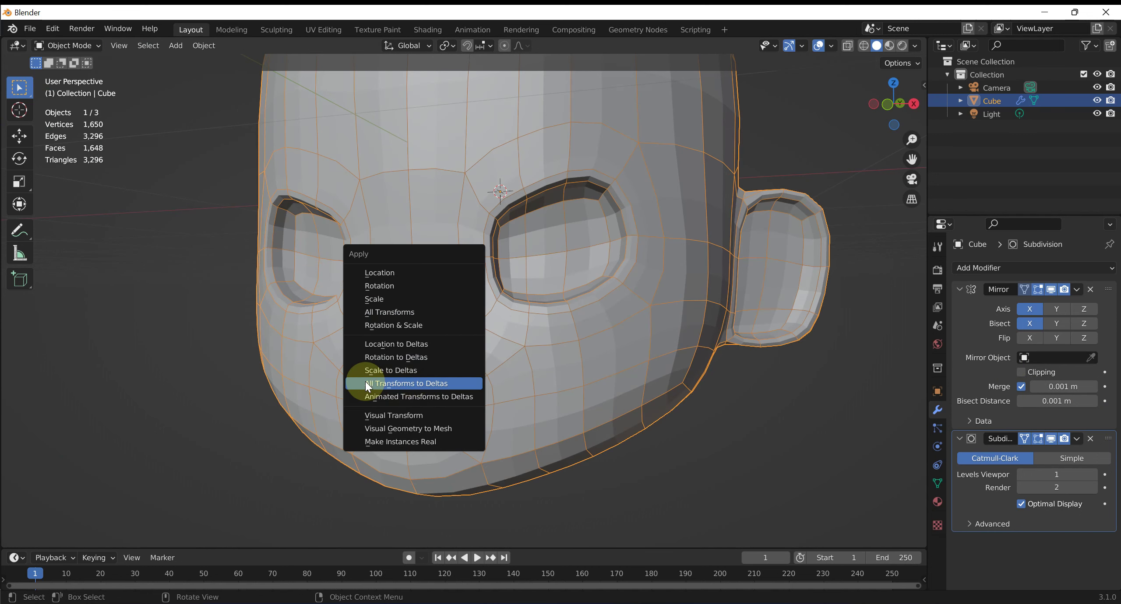
left_click(444, 427)
scroll(570, 403, "down", 3)
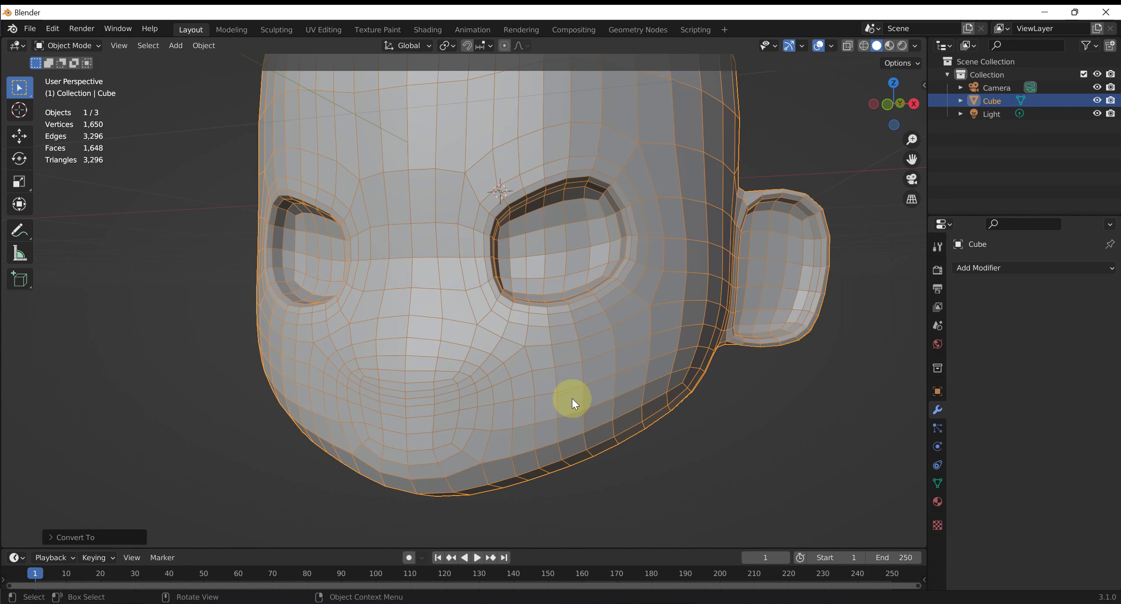
Frame the lower face and reselect the 1,650-vertex head mesh.
left_click(631, 385)
scroll(591, 368, "up", 1)
scroll(587, 358, "up", 1)
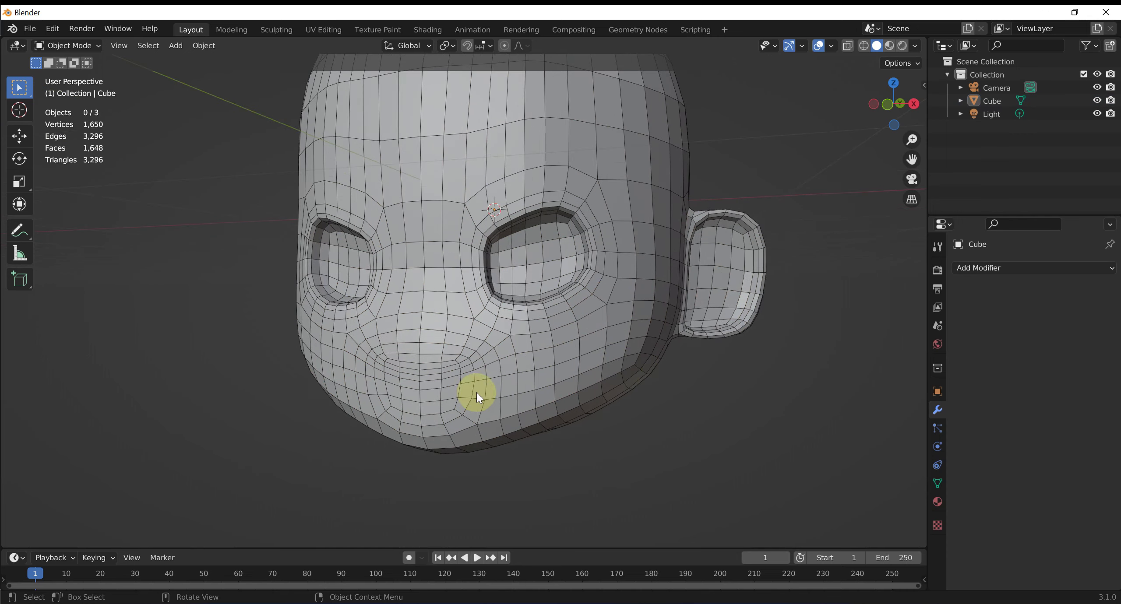
scroll(451, 367, "up", 3)
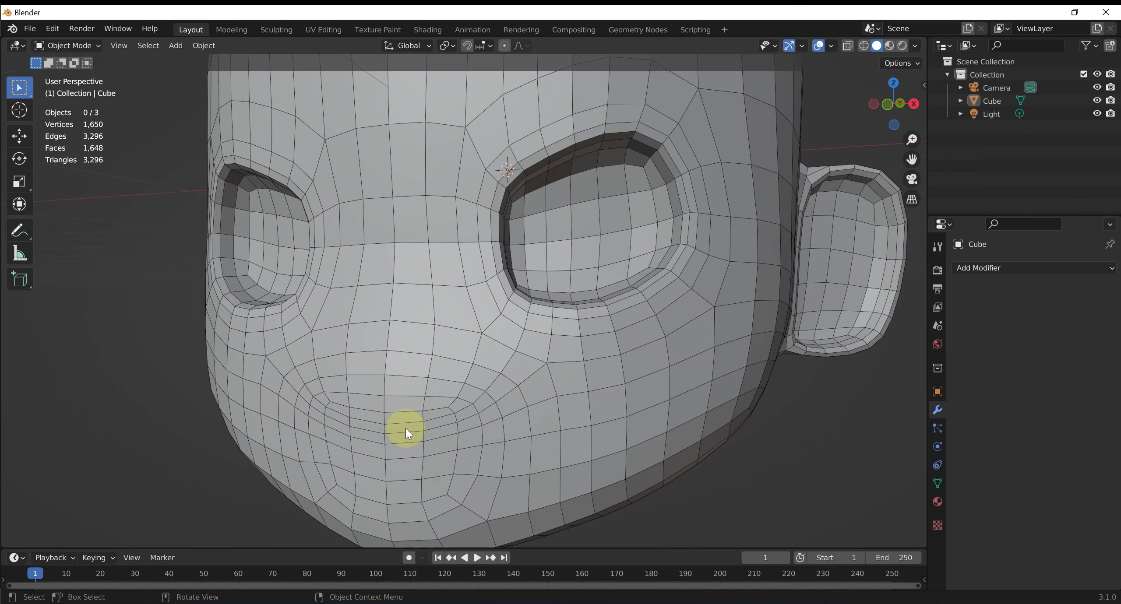
middle_click_drag(462, 377, 443, 350, "shift")
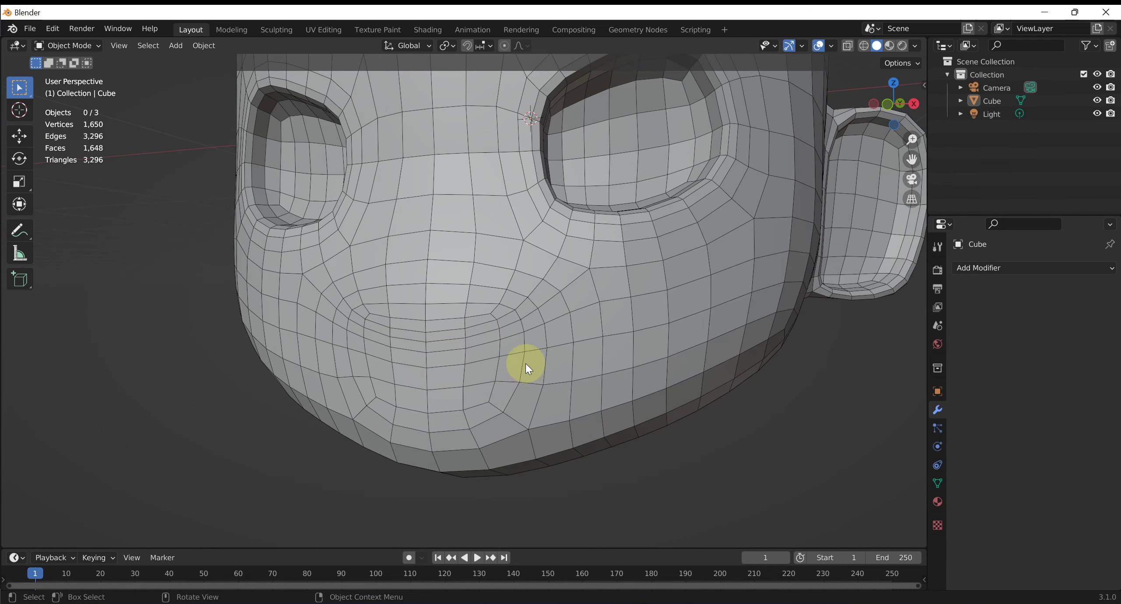
middle_click_drag(525, 363, 471, 282)
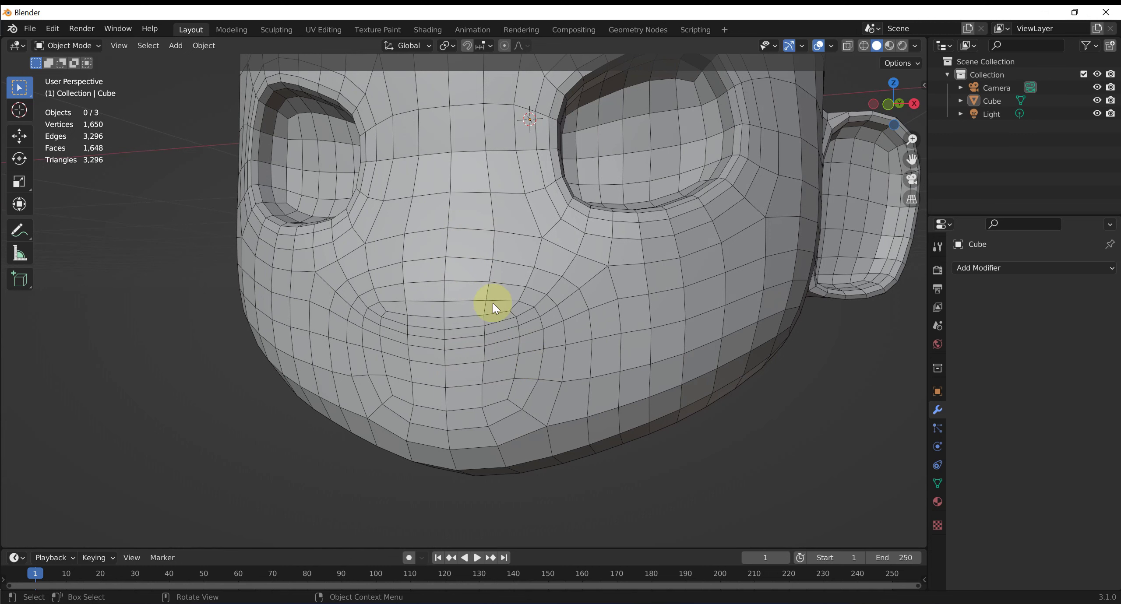
scroll(495, 306, "up", 2)
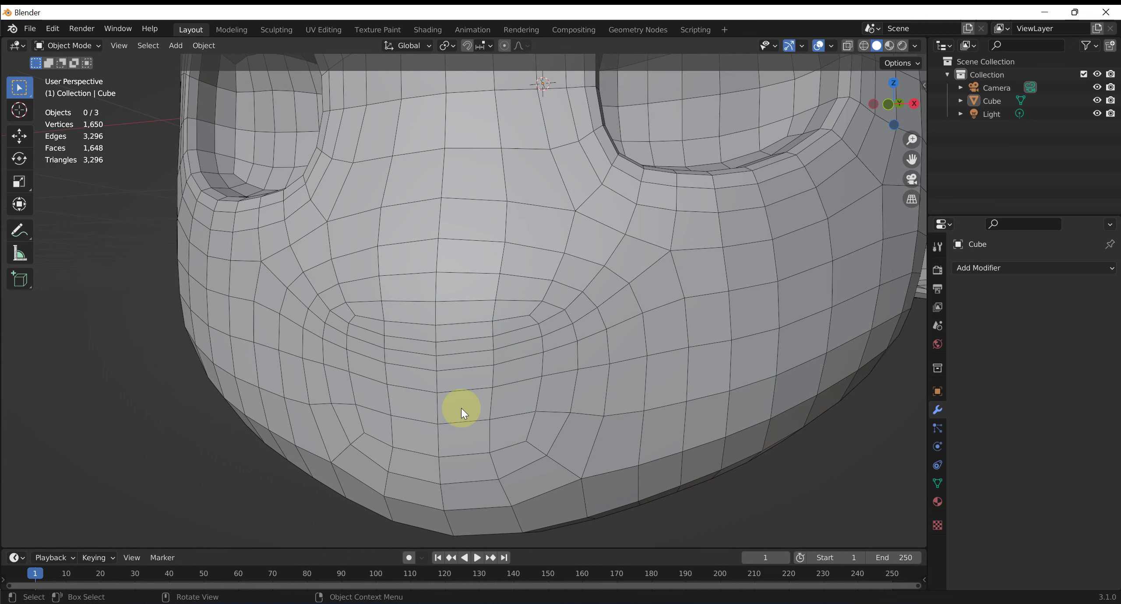
left_click(528, 324)
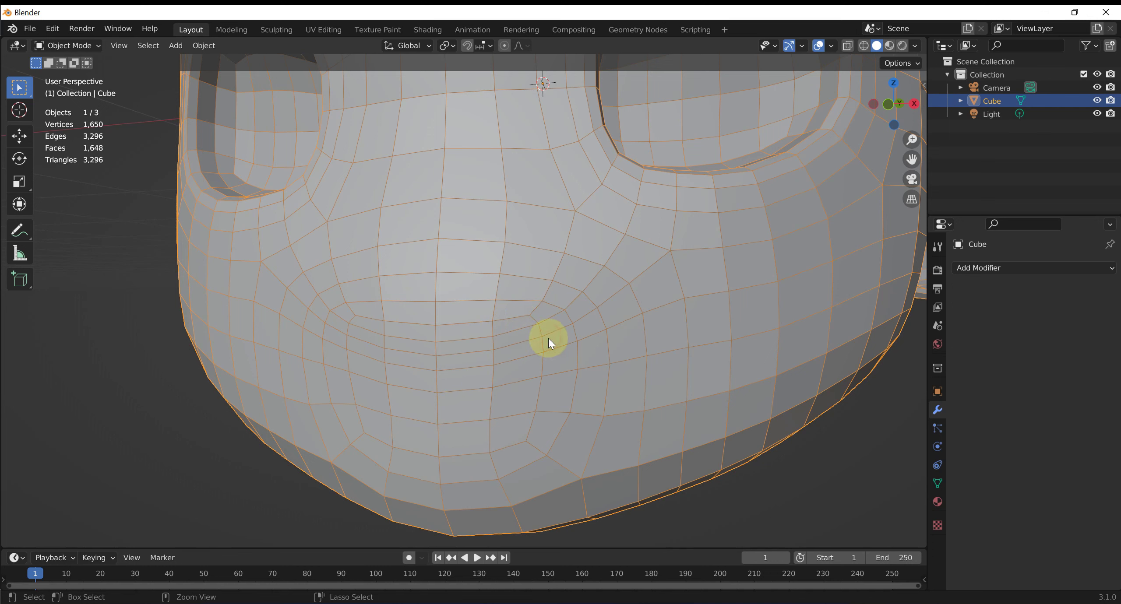
key("ctrl+Tab")
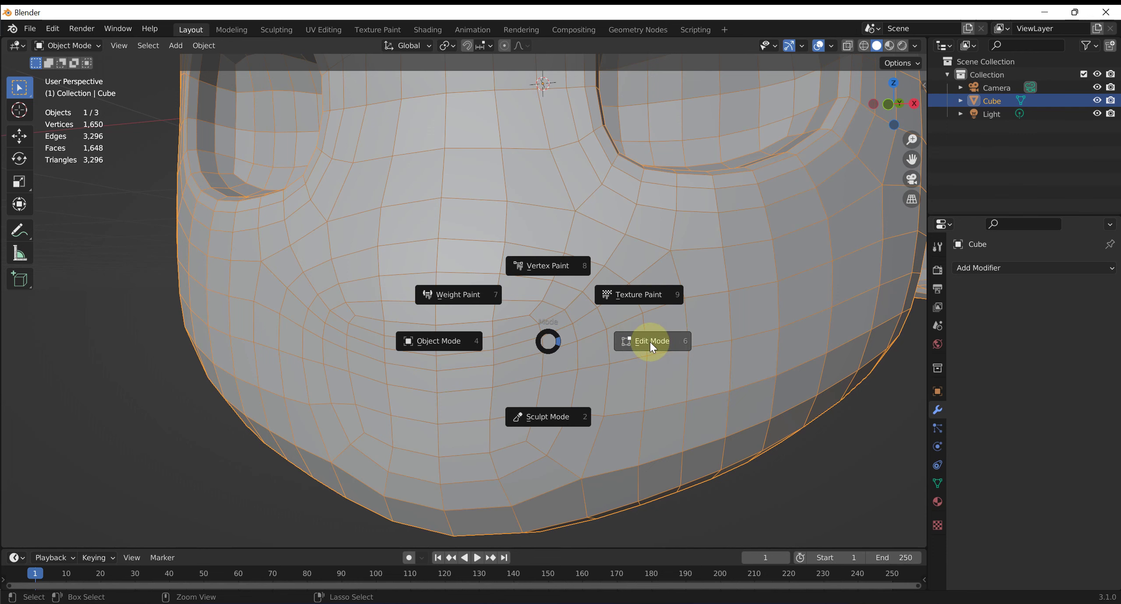
In Edit Mode, select a rectangular patch of faces for the mouth.
left_click(651, 346)
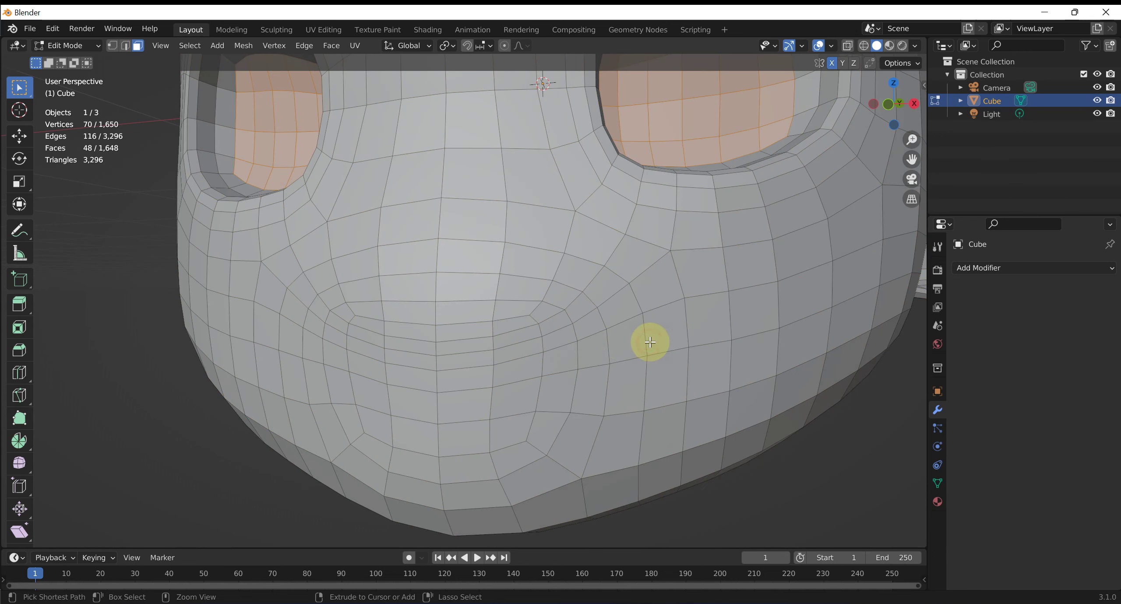
left_click(514, 326)
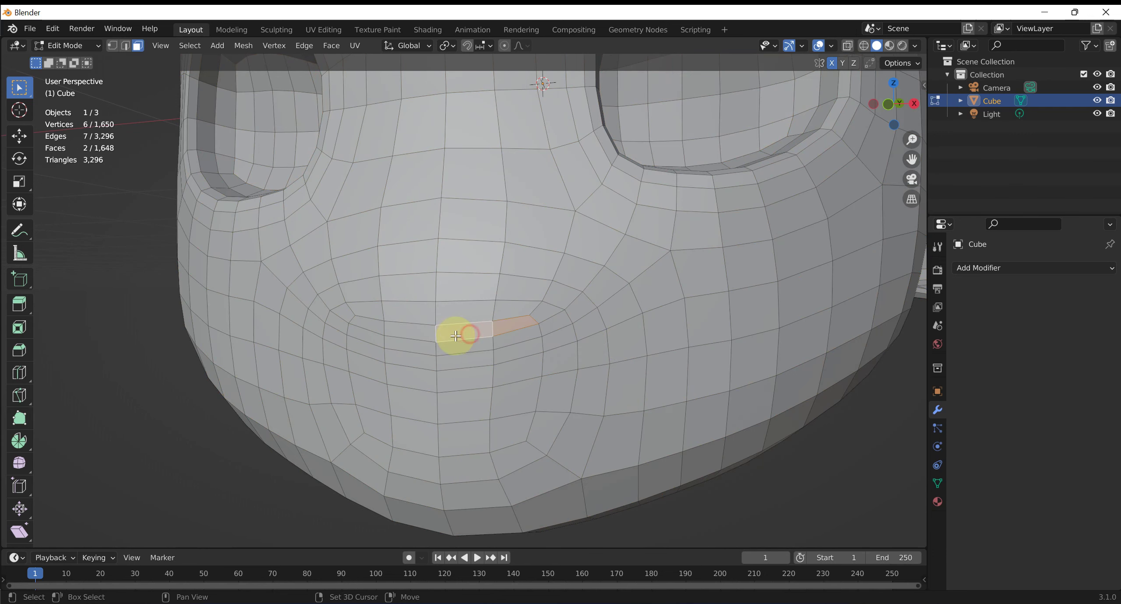
left_click(402, 333, "shift")
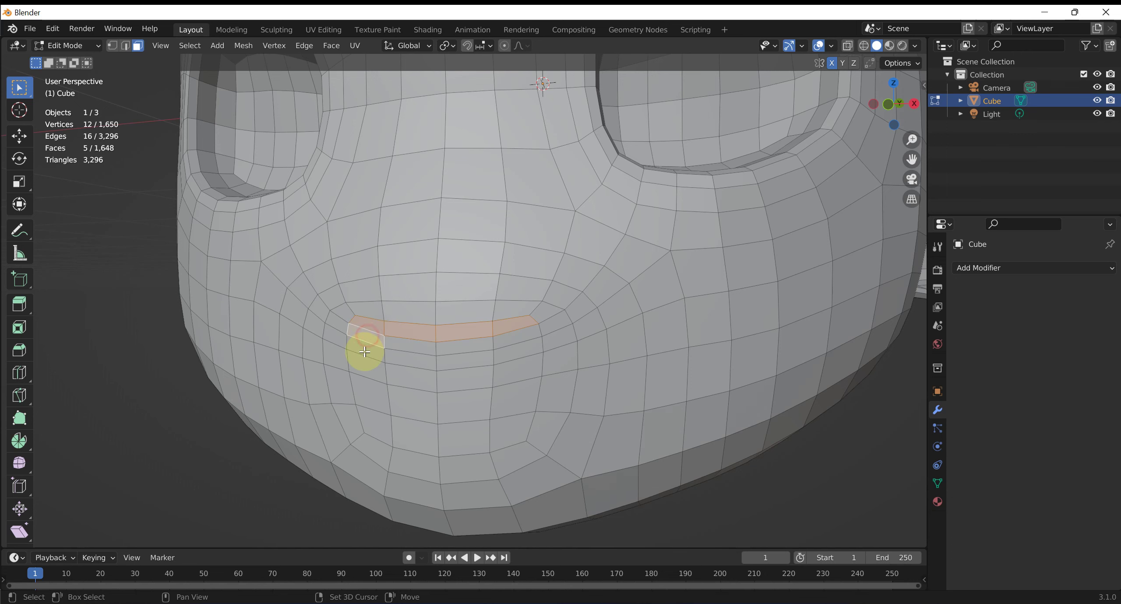
left_click(502, 427, "ctrl+shift")
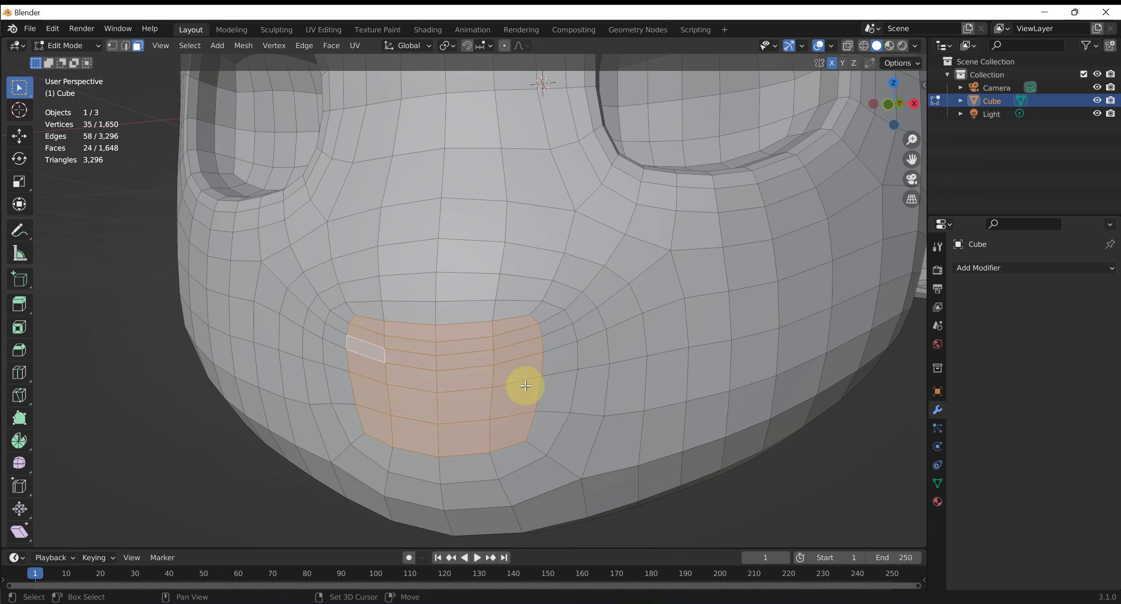
mouse_move(538, 425)
middle_mouse_down()
mouse_move(622, 366)
mouse_move(495, 367)
middle_mouse_up()
scroll(431, 403, "up", 5)
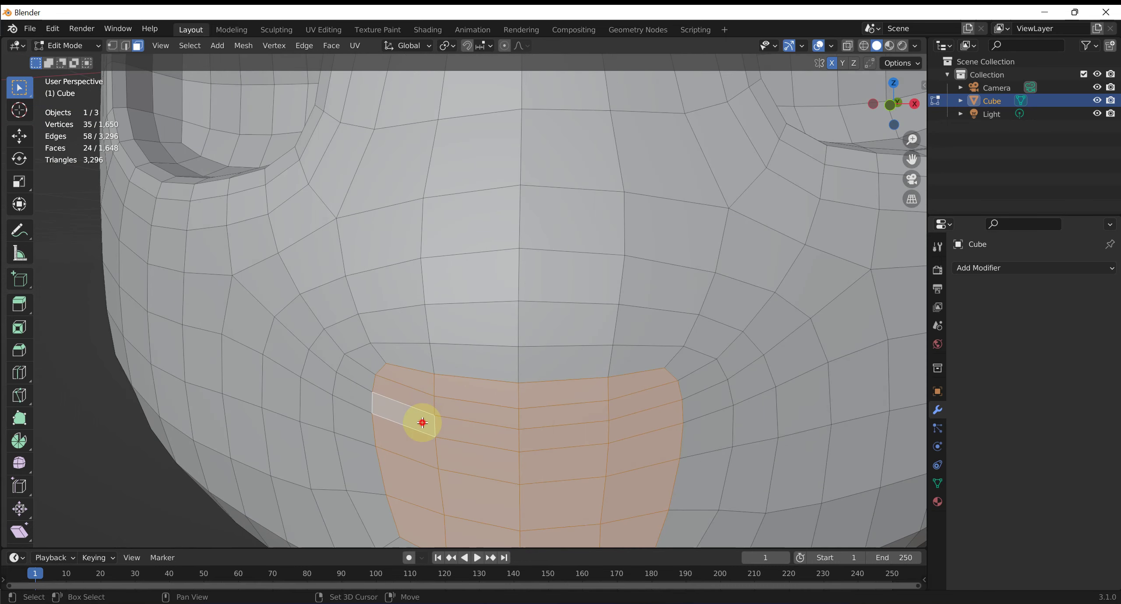
scroll(515, 405, "down", 5)
middle_click_drag(575, 385, 535, 381)
Cancel and undo the mouth extrusion, then start an inset of the patch instead.
key("e")
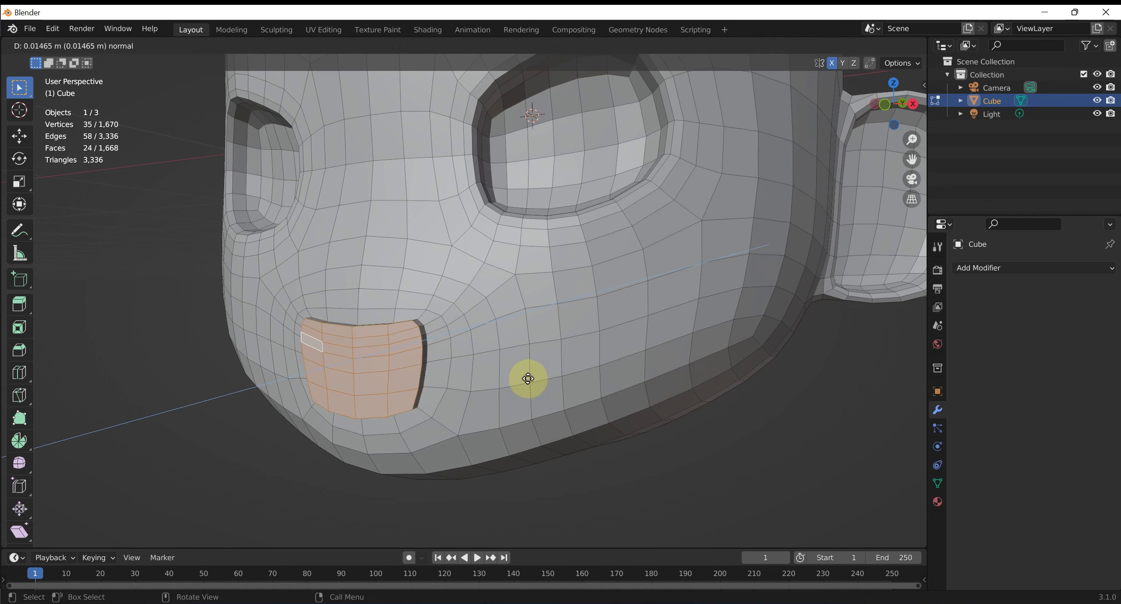
left_click(529, 399)
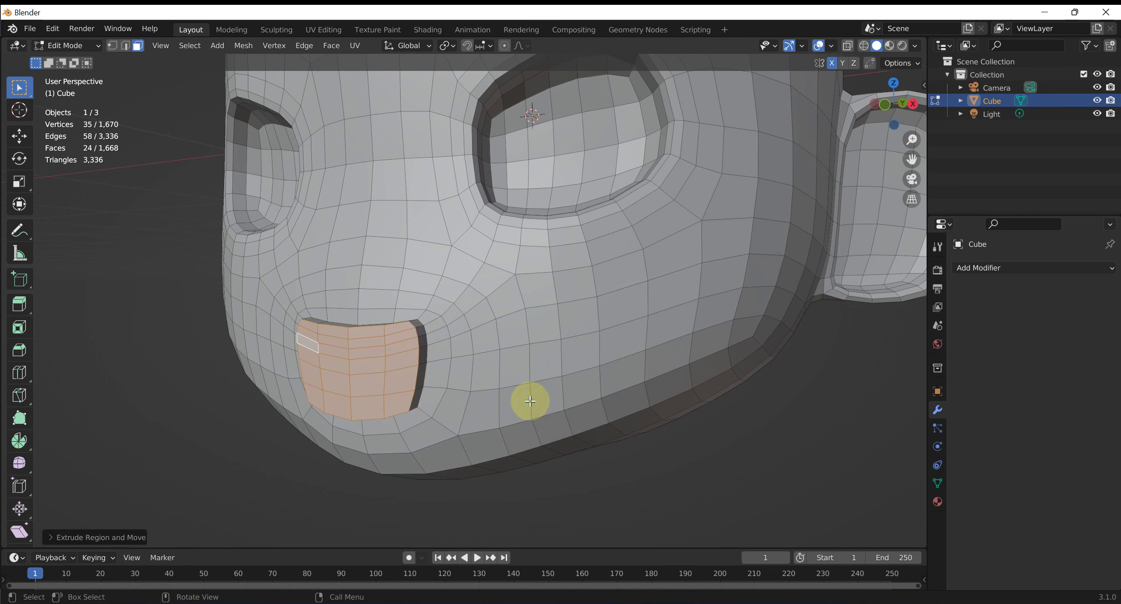
key("ctrl+z")
key("i")
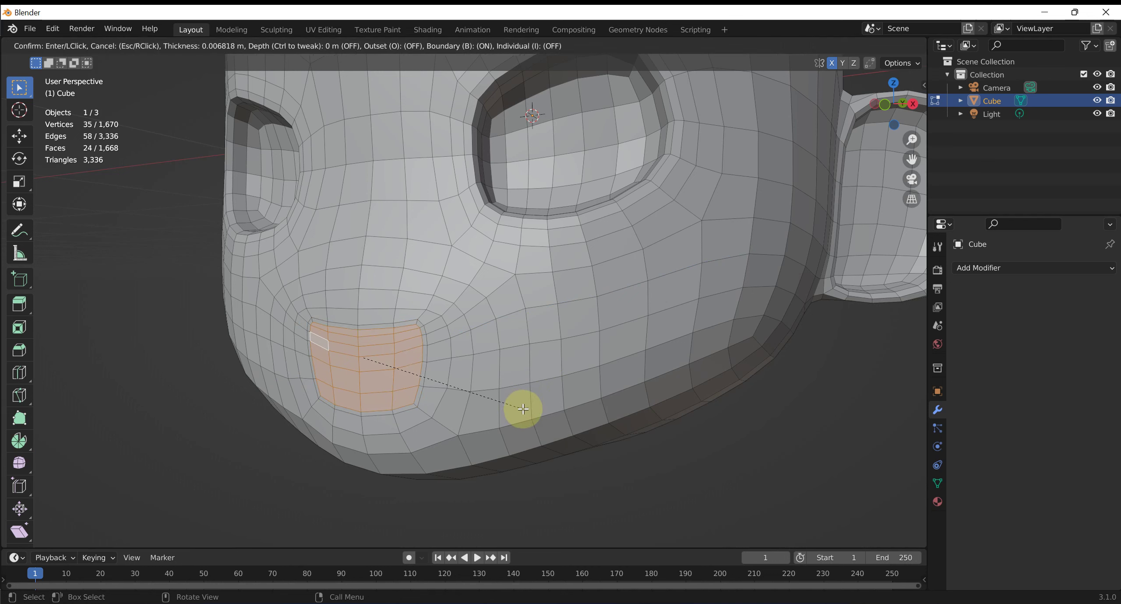
Confirm the mouth inset and extrude the mouth faces inward twice into a recess.
left_click(523, 410)
mouse_move(523, 409)
middle_mouse_down()
mouse_move(492, 370)
mouse_move(532, 380)
mouse_move(290, 389)
mouse_move(518, 331)
mouse_move(481, 339)
middle_mouse_up()
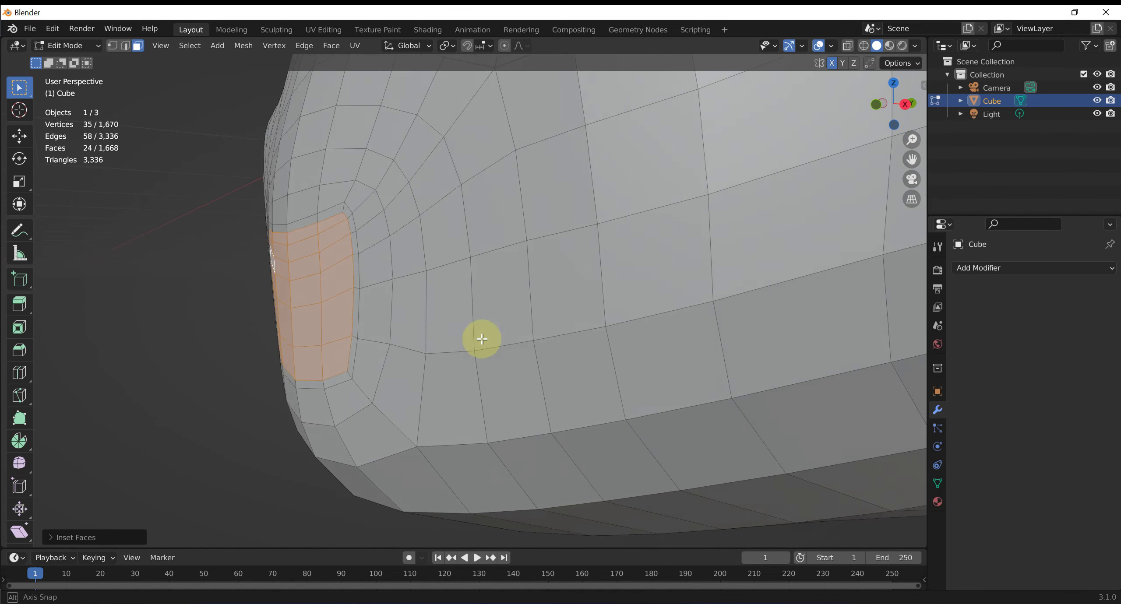
key("e")
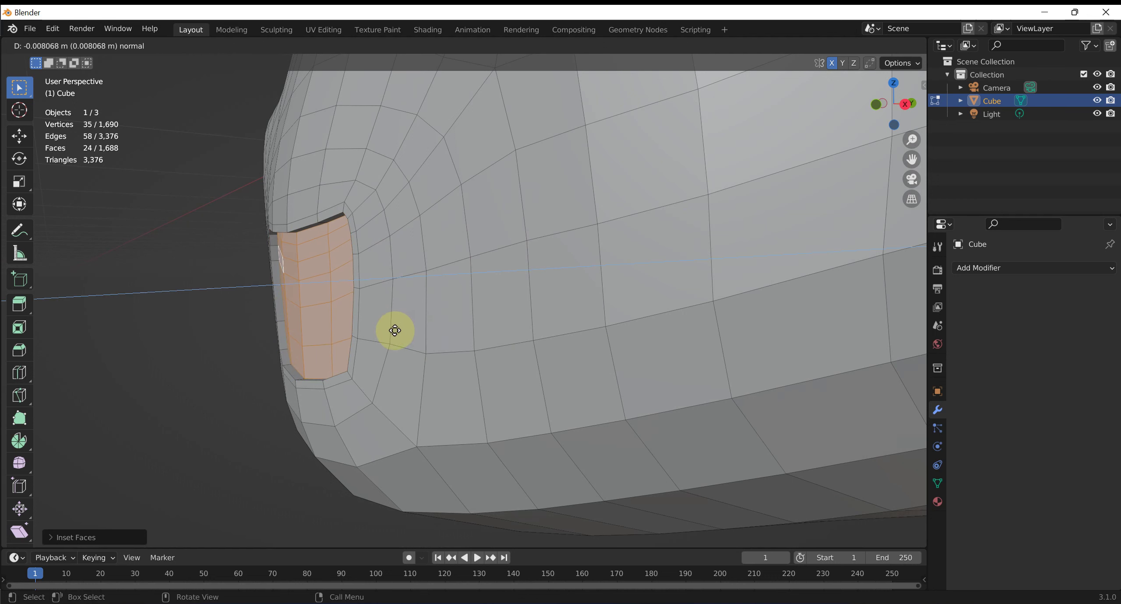
left_click(397, 331)
middle_click_drag(397, 331, 438, 347)
key("e")
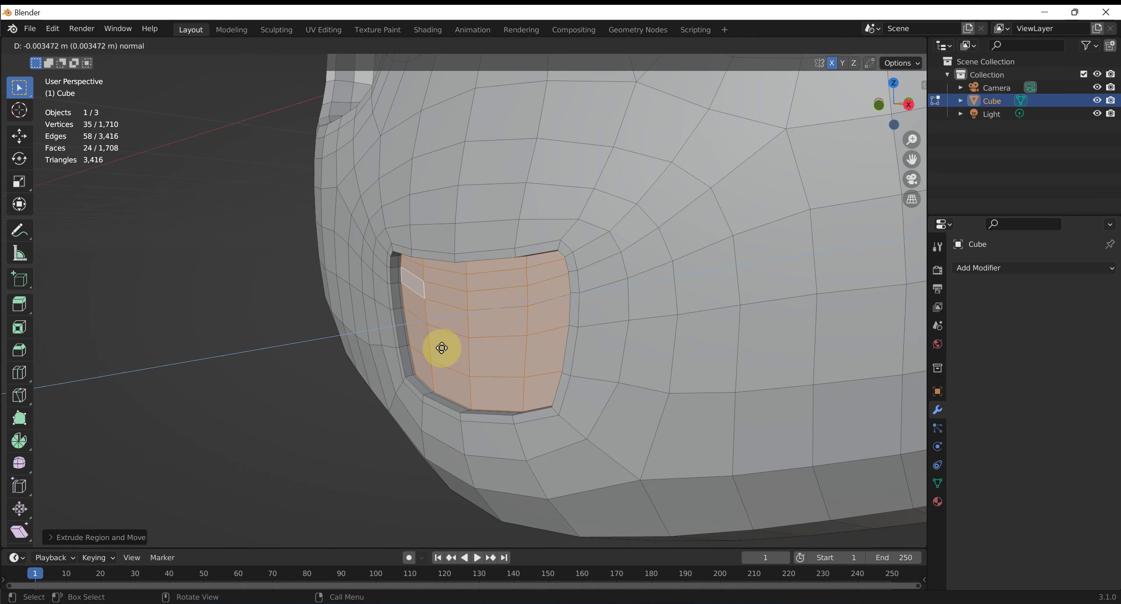
left_click(442, 348)
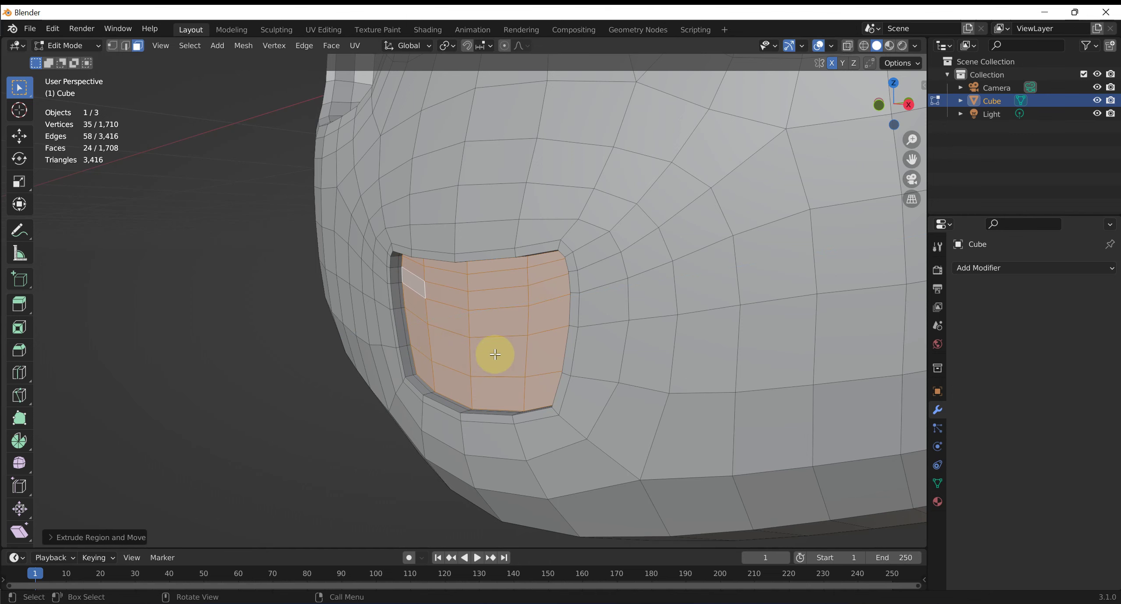
Inset the recessed mouth faces again to add an inner rim.
scroll(441, 410, "down", 3)
scroll(440, 418, "up", 6)
scroll(481, 394, "down", 5)
mouse_move(533, 363)
middle_mouse_down()
mouse_move(650, 328)
mouse_move(612, 350)
mouse_move(462, 388)
mouse_move(503, 457)
mouse_move(430, 471)
middle_mouse_up()
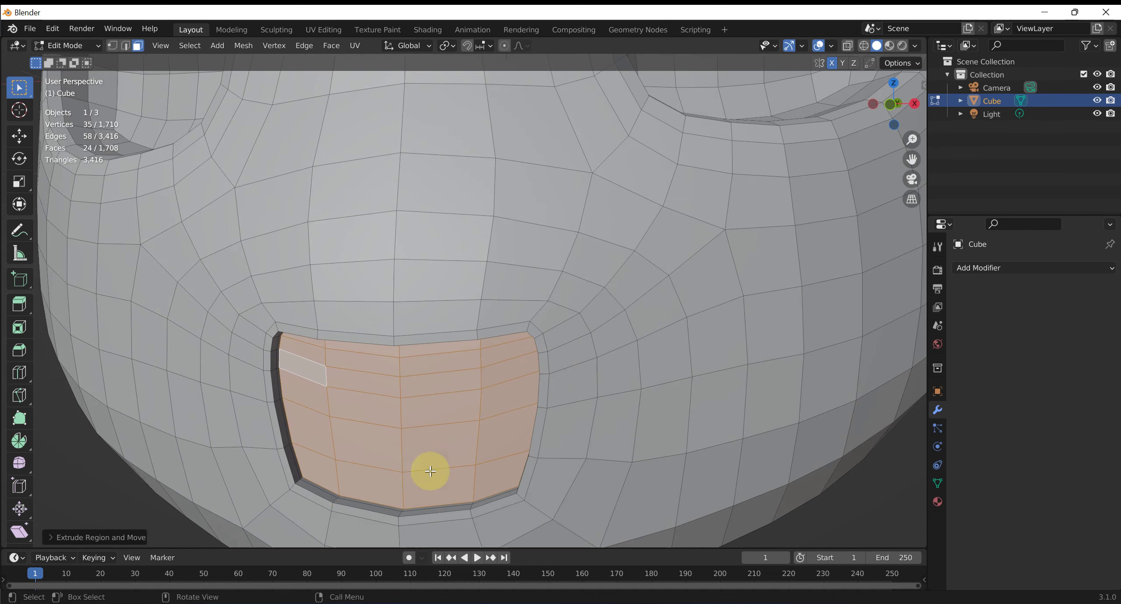
middle_click_drag(325, 477, 218, 475)
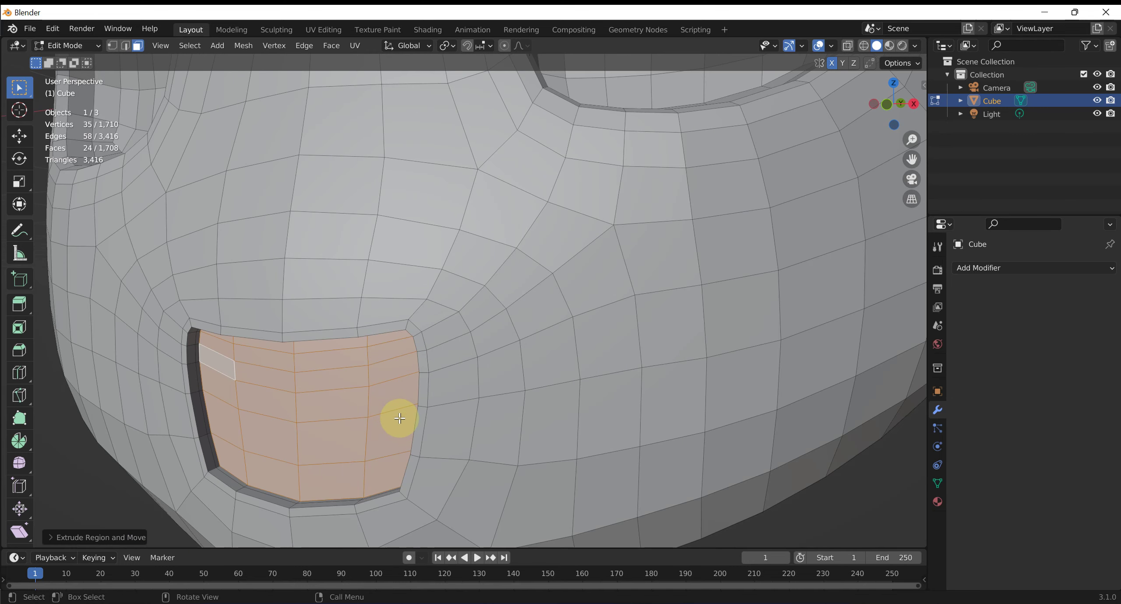
key("i")
left_click(384, 424)
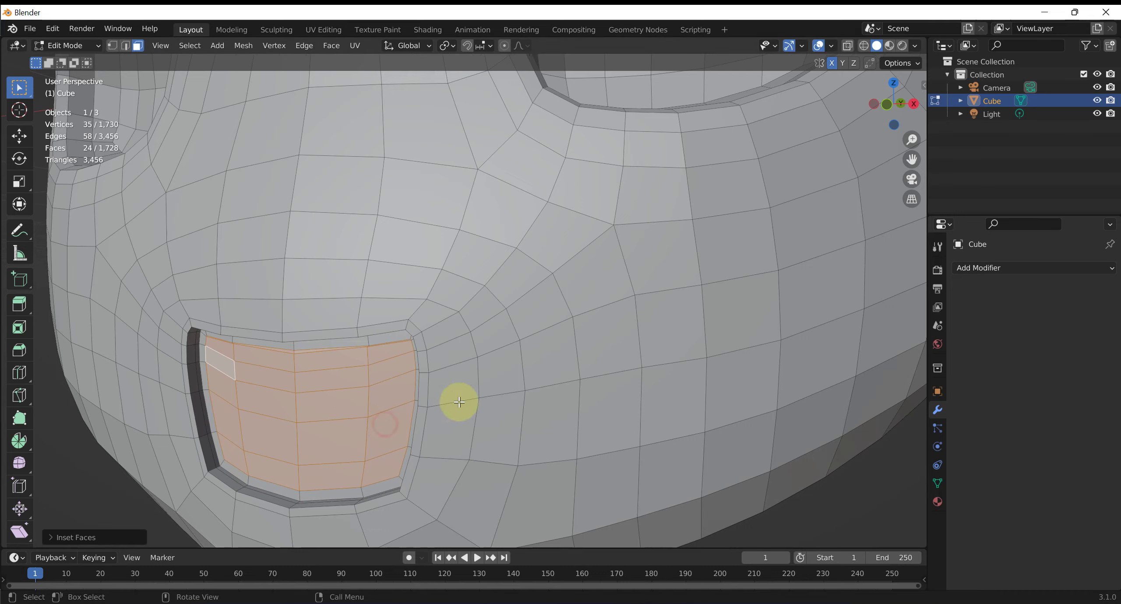
scroll(459, 402, "down", 5)
middle_click_drag(583, 375, 516, 375)
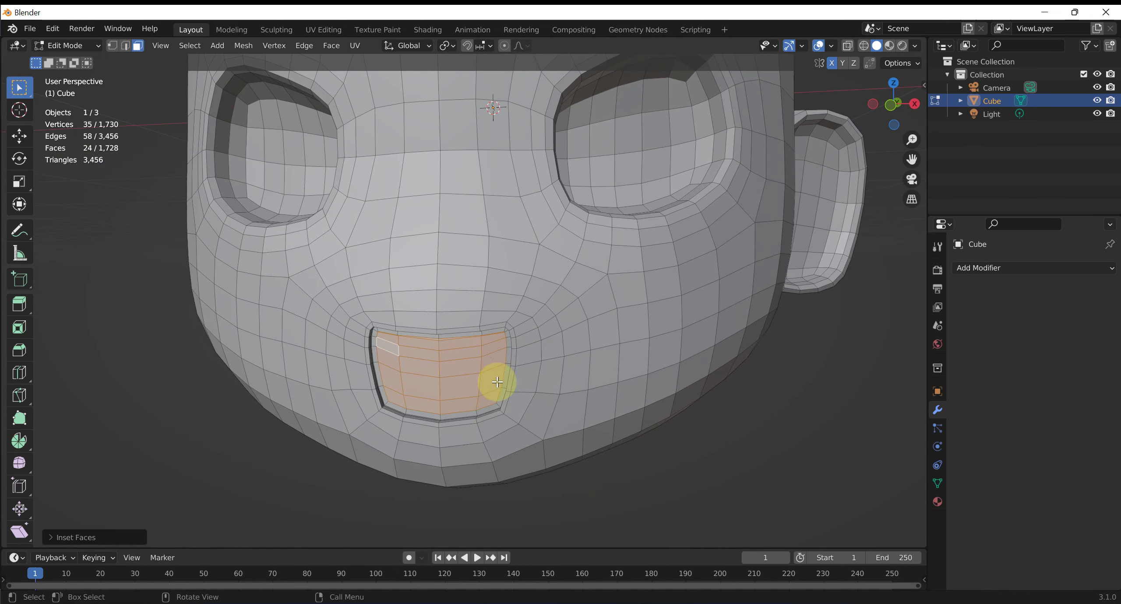
scroll(587, 342, "down", 1)
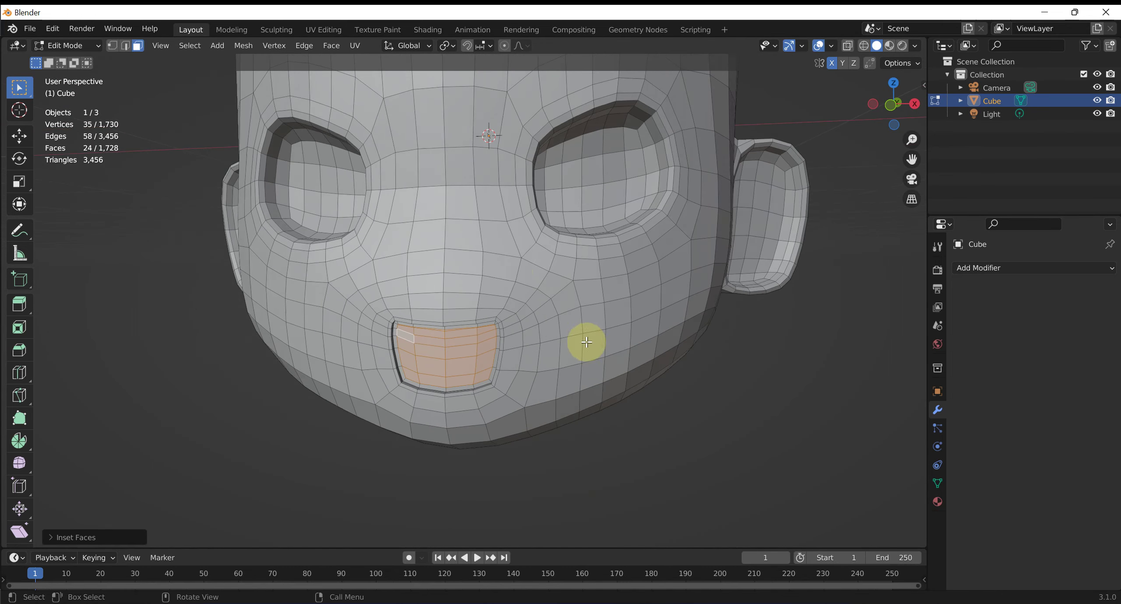
scroll(513, 271, "up", 1)
scroll(520, 291, "up", 2)
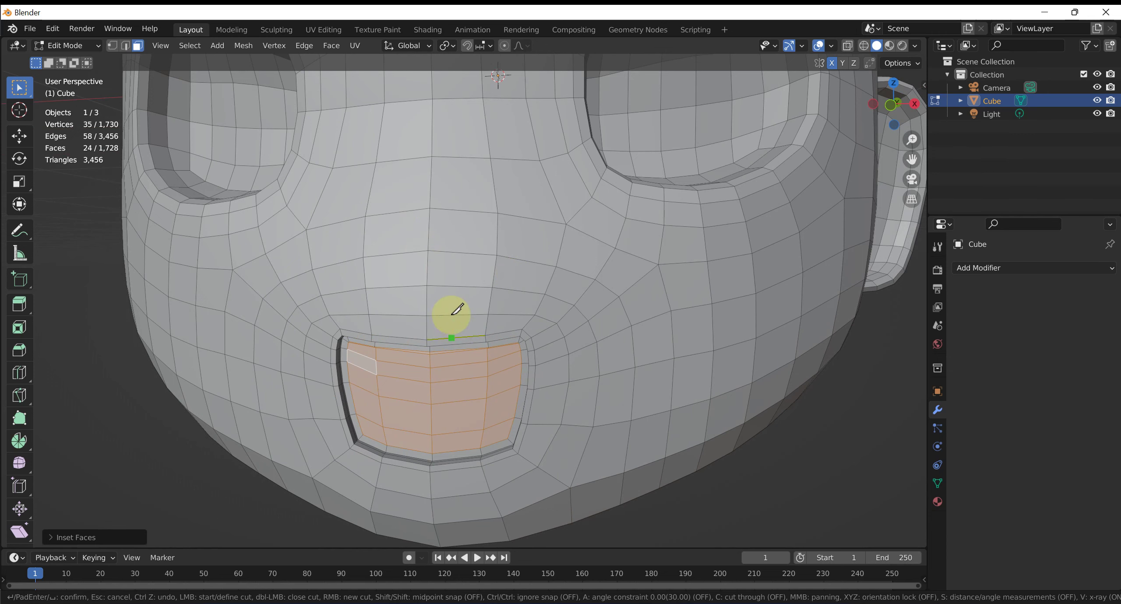
Knife-cut a new edge path up the cheek above the mouth.
key("k")
mouse_move(455, 266)
middle_mouse_down()
mouse_move(387, 275)
mouse_move(451, 301)
mouse_move(442, 305)
mouse_move(448, 295)
mouse_move(316, 292)
middle_mouse_up()
left_click(316, 293)
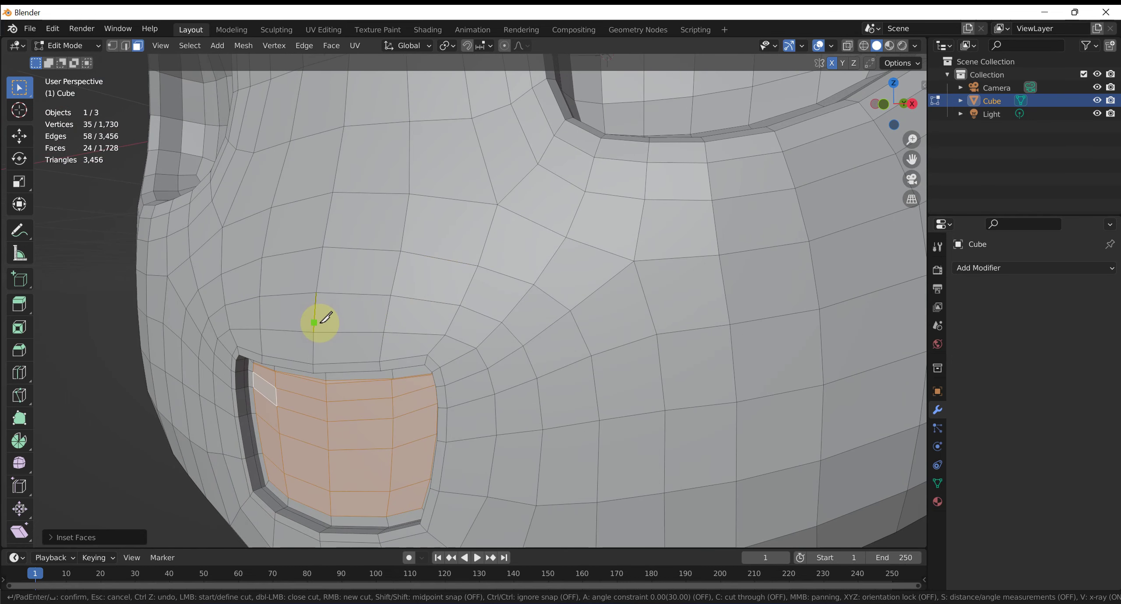
left_click(364, 316)
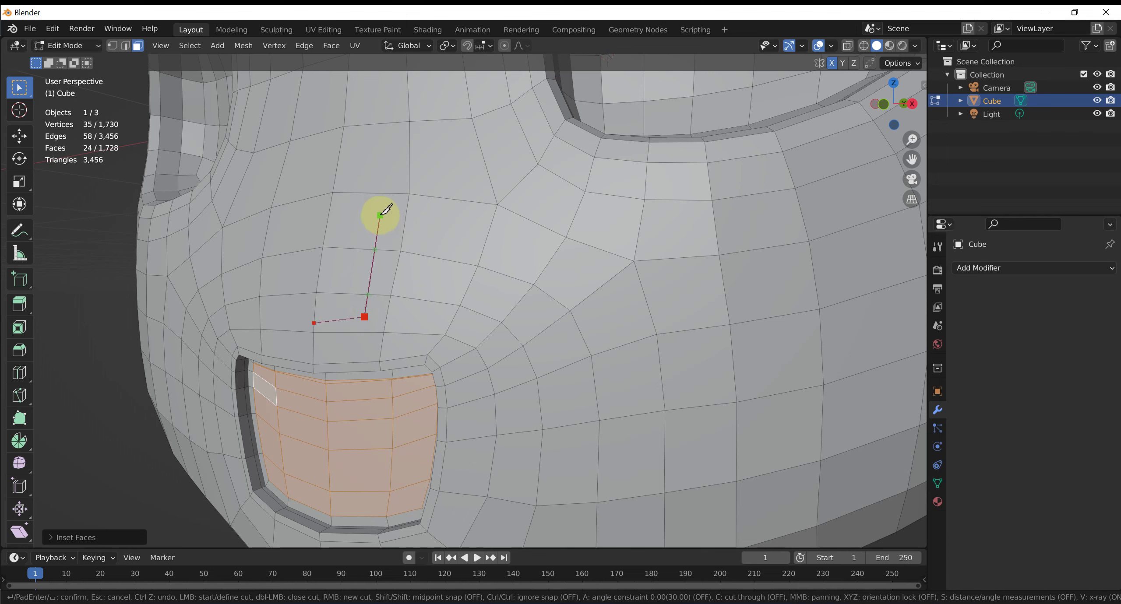
left_click(377, 224)
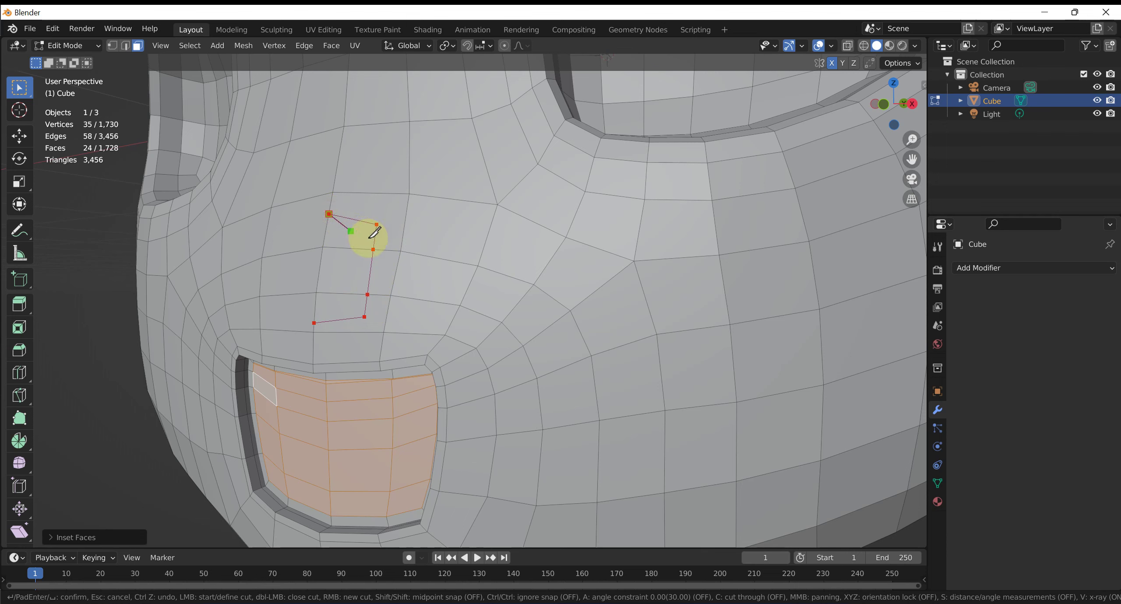
left_click(339, 228)
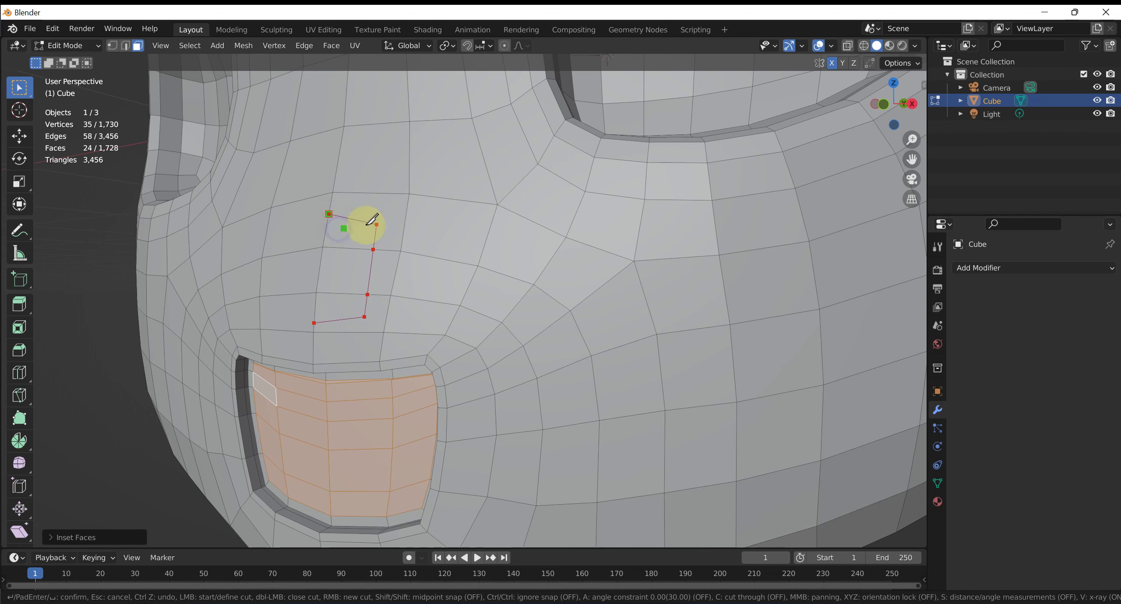
left_click(377, 224)
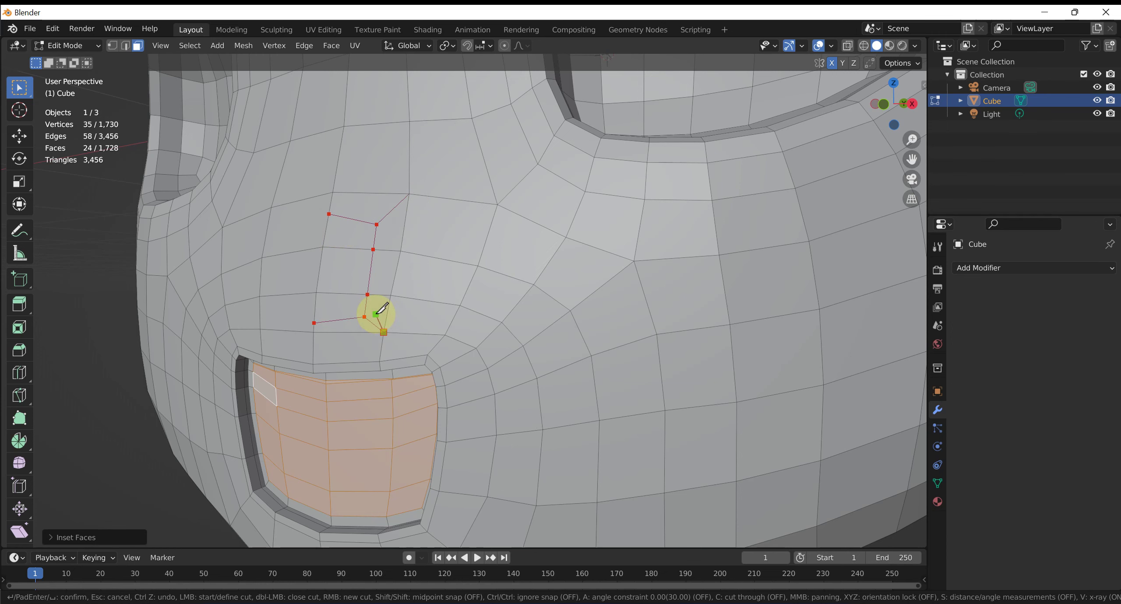
key("Return")
scroll(394, 289, "down", 3)
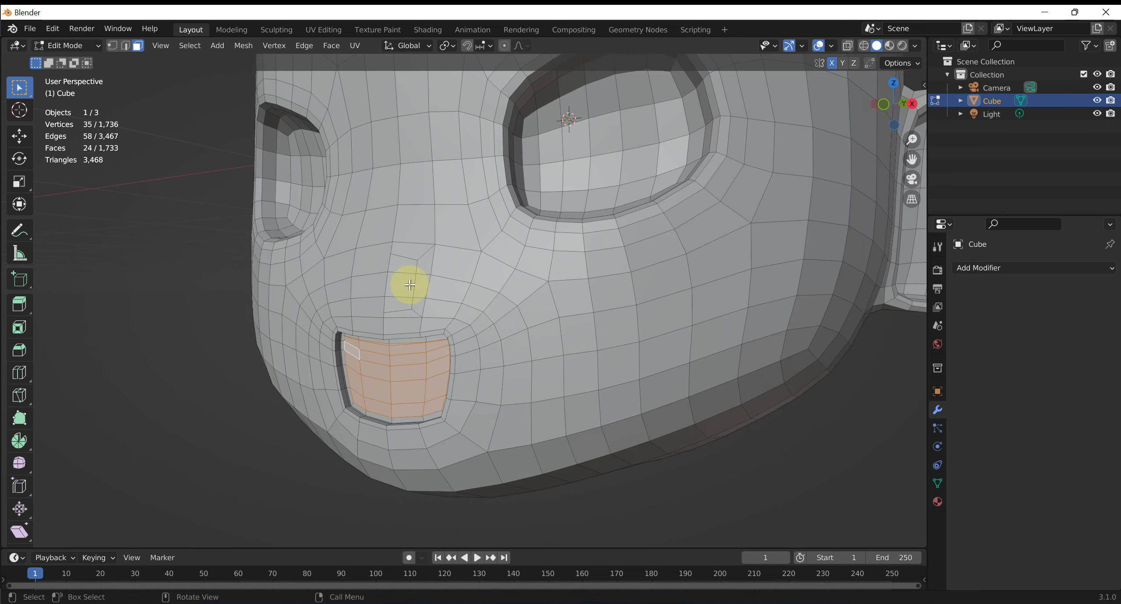
Deselect all and add an X-axis Mirror modifier with Bisect X, shown in Edit Mode.
key("alt+a")
scroll(476, 338, "down", 3)
mouse_move(476, 338)
middle_mouse_down()
mouse_move(533, 300)
mouse_move(581, 298)
mouse_move(451, 301)
mouse_move(520, 315)
middle_mouse_up()
scroll(521, 315, "up", 3)
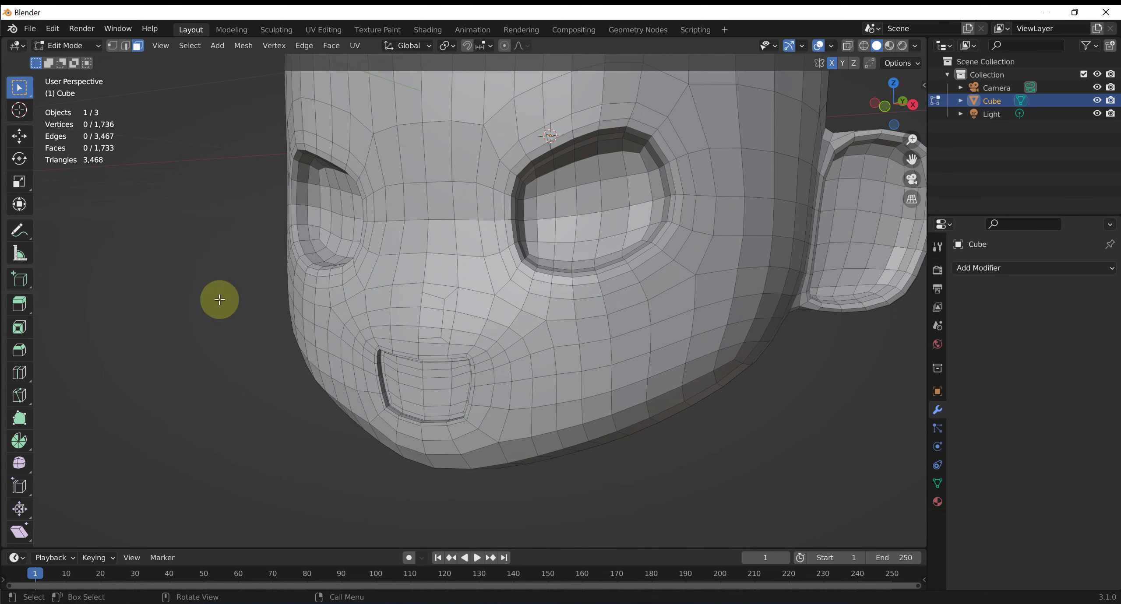
left_click(992, 267)
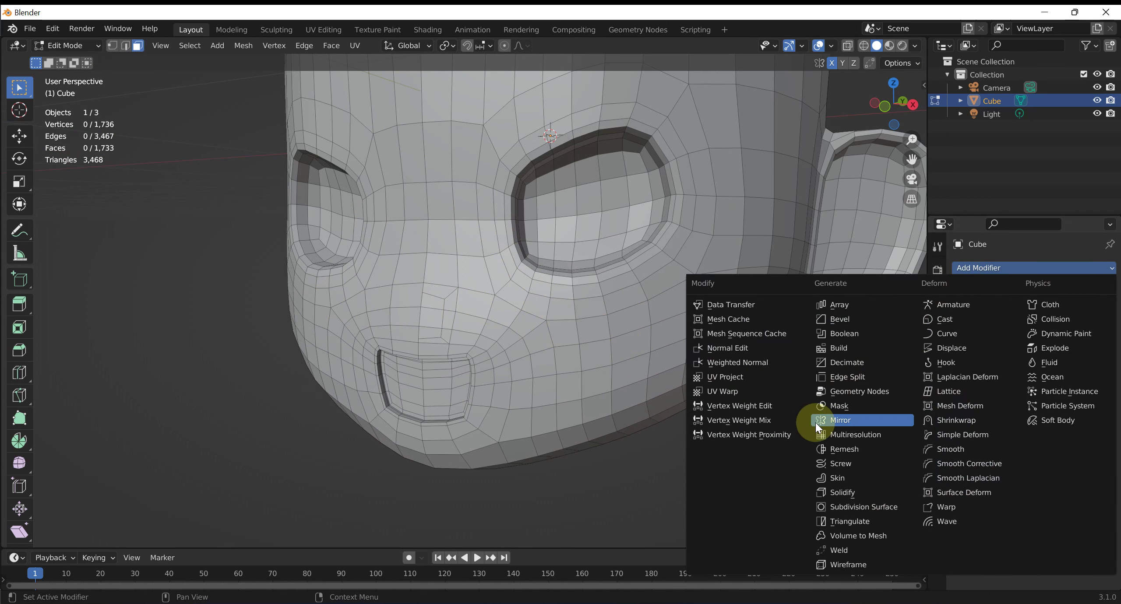
left_click(843, 418)
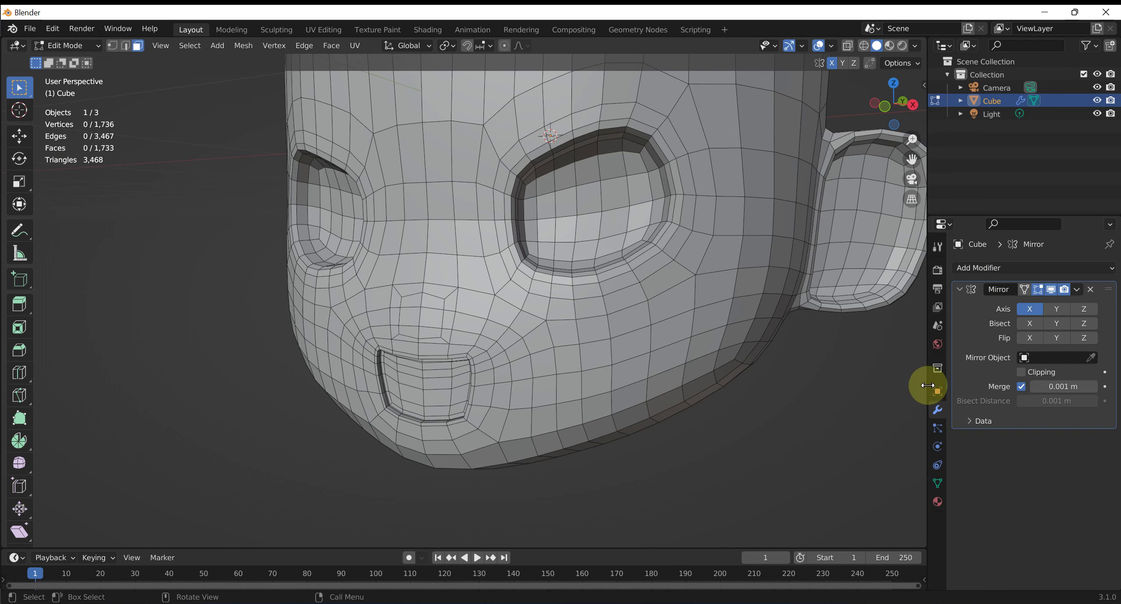
left_click(1025, 327)
left_click(1023, 291)
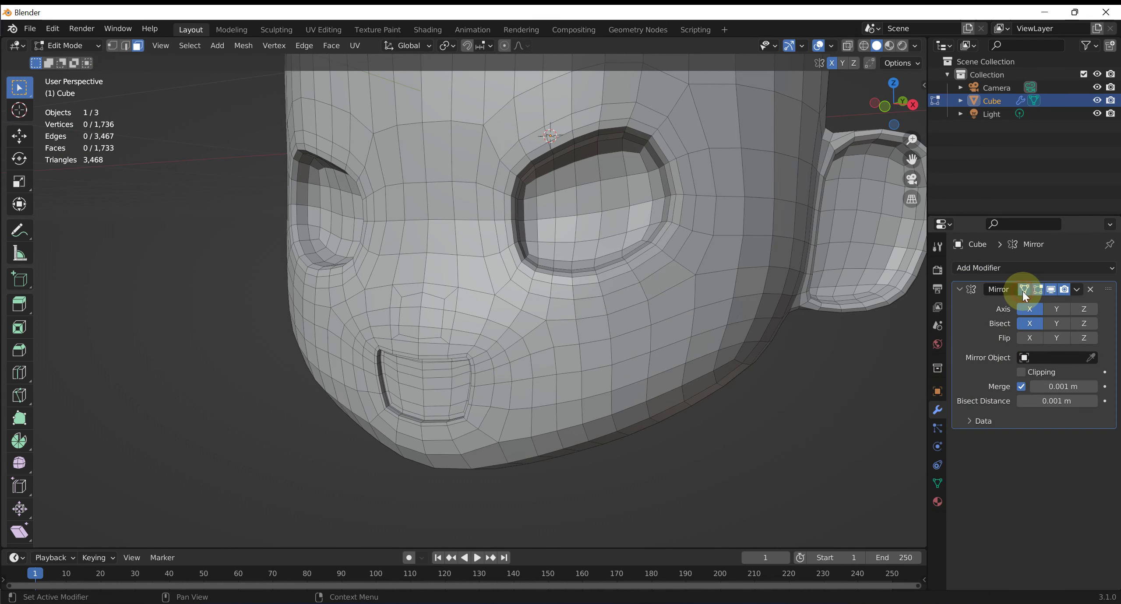
middle_click_drag(502, 330, 565, 326)
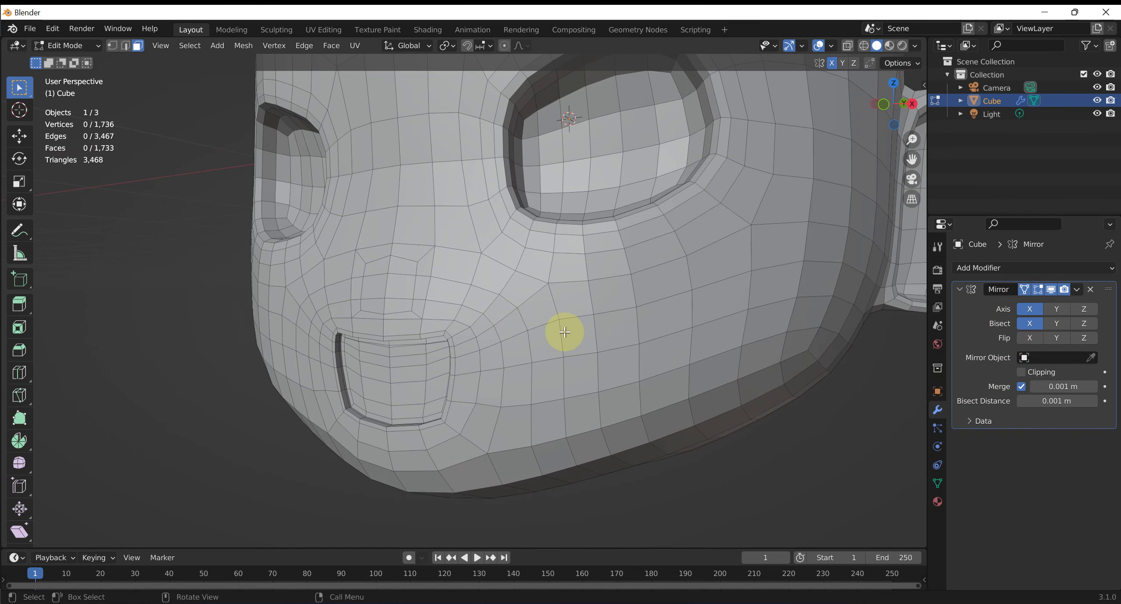
scroll(564, 332, "up", 2)
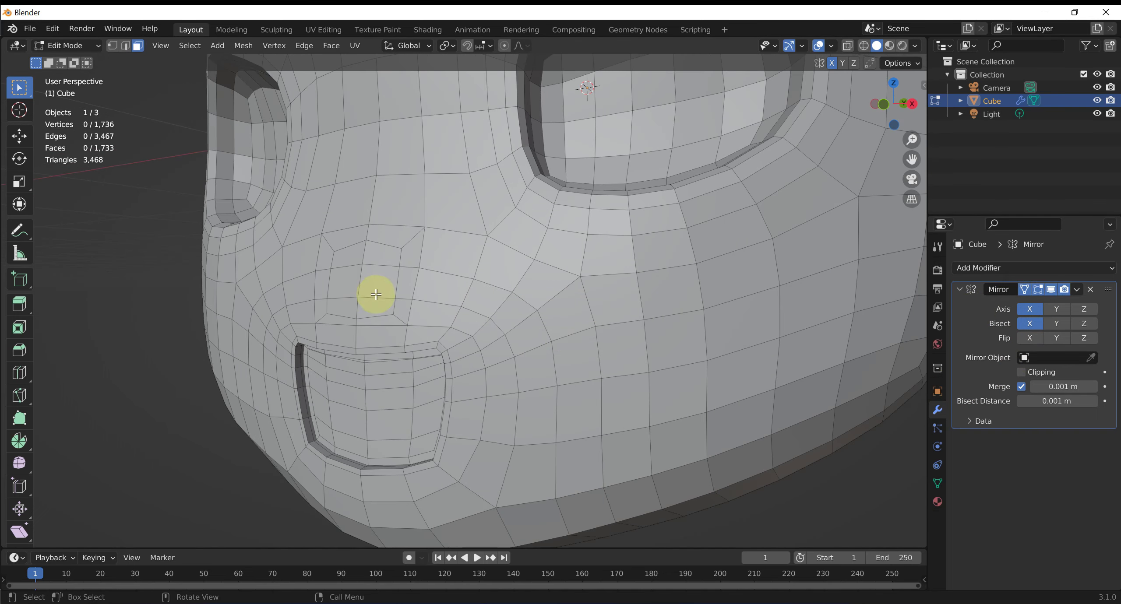
scroll(460, 314, "up", 1)
mouse_move(368, 322)
middle_mouse_down()
mouse_move(352, 313)
mouse_move(419, 323)
middle_mouse_up()
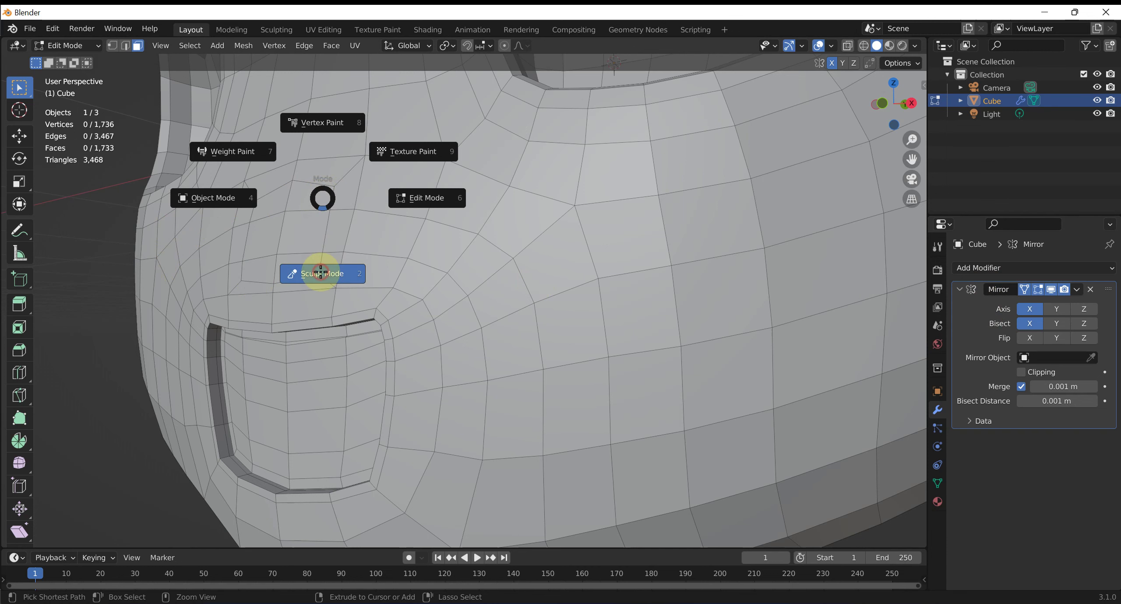
Enter Sculpt Mode with the Grab brush at a 74 px radius.
left_click(320, 273)
left_click(20, 427)
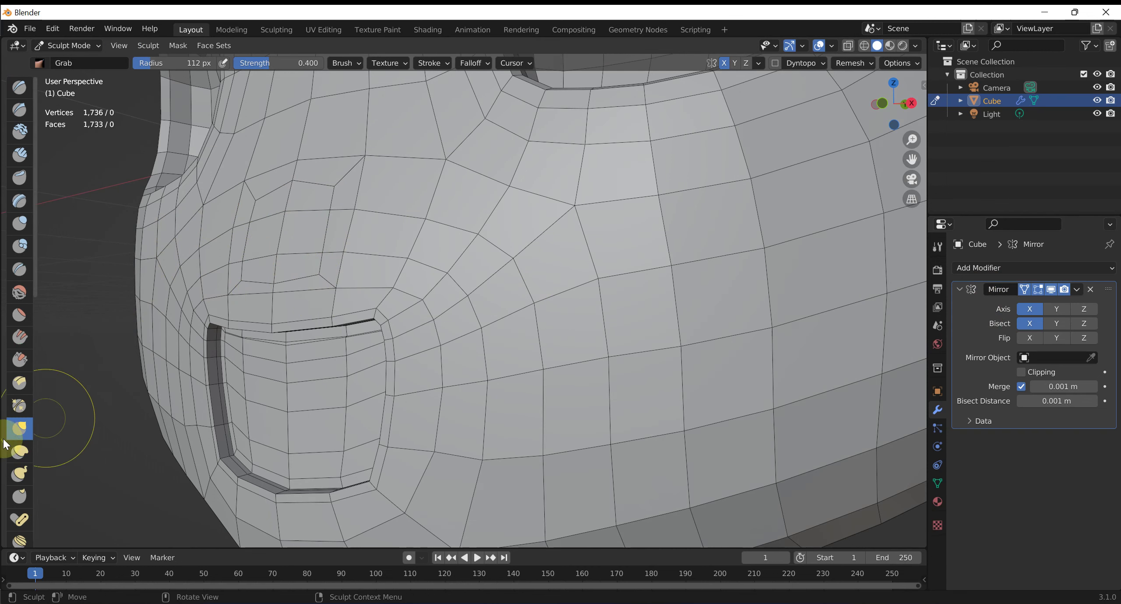
key("f")
left_click(268, 257)
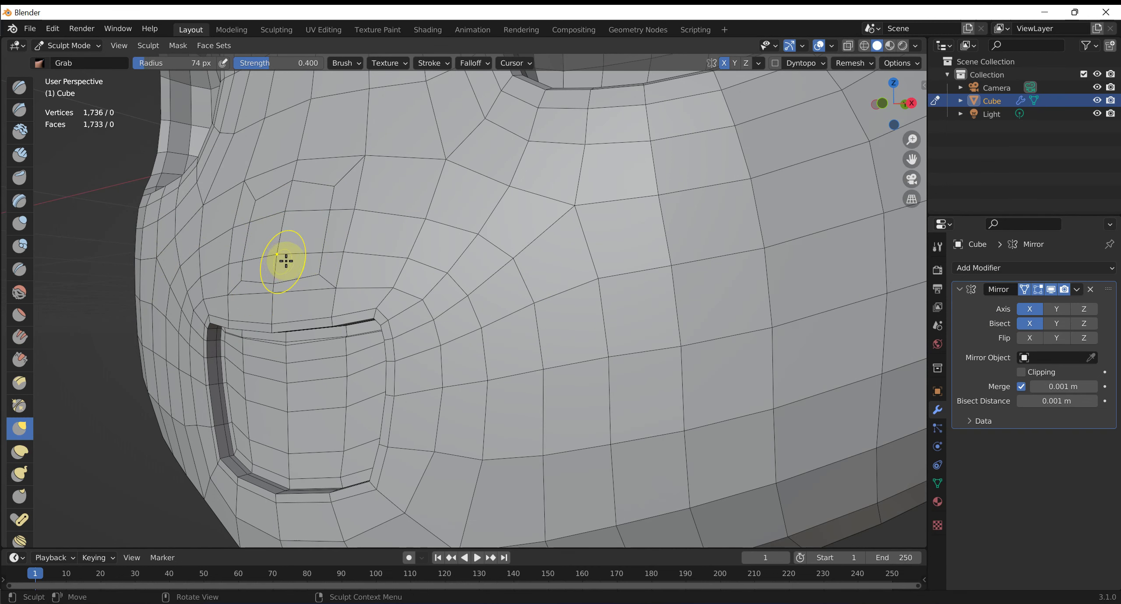
scroll(500, 317, "up", 2)
scroll(533, 300, "up", 1)
middle_click_drag(533, 300, 490, 305)
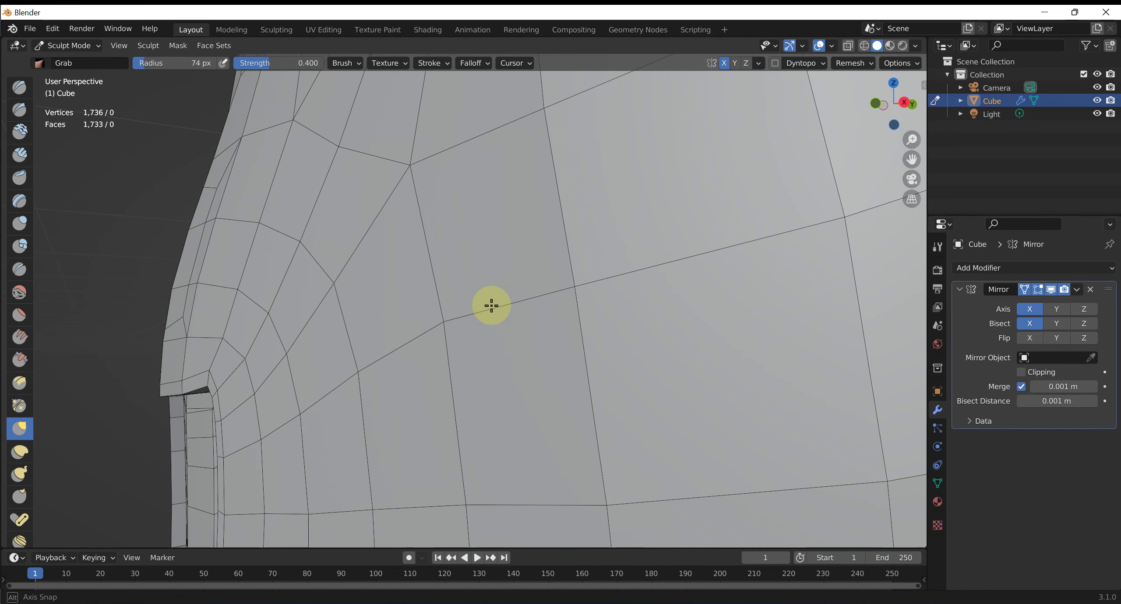
scroll(303, 288, "down", 1)
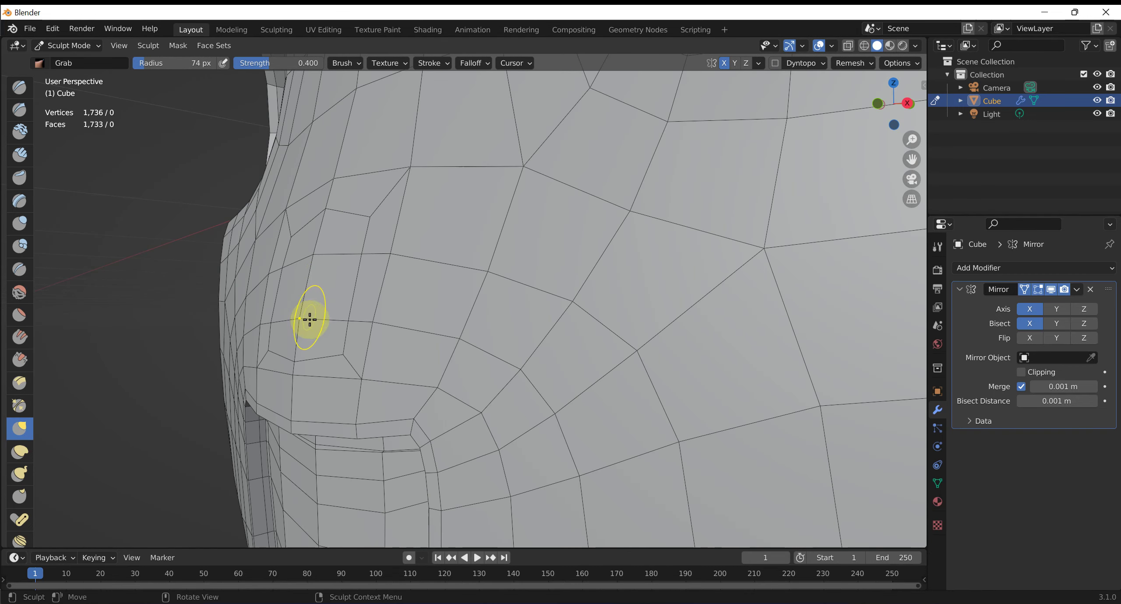
Pull the face outward into a nose, enlarging the brush to 119 px.
mouse_move(310, 320)
left_mouse_down()
mouse_move(288, 248)
mouse_move(243, 237)
left_mouse_up()
left_click_drag(256, 299, 199, 269)
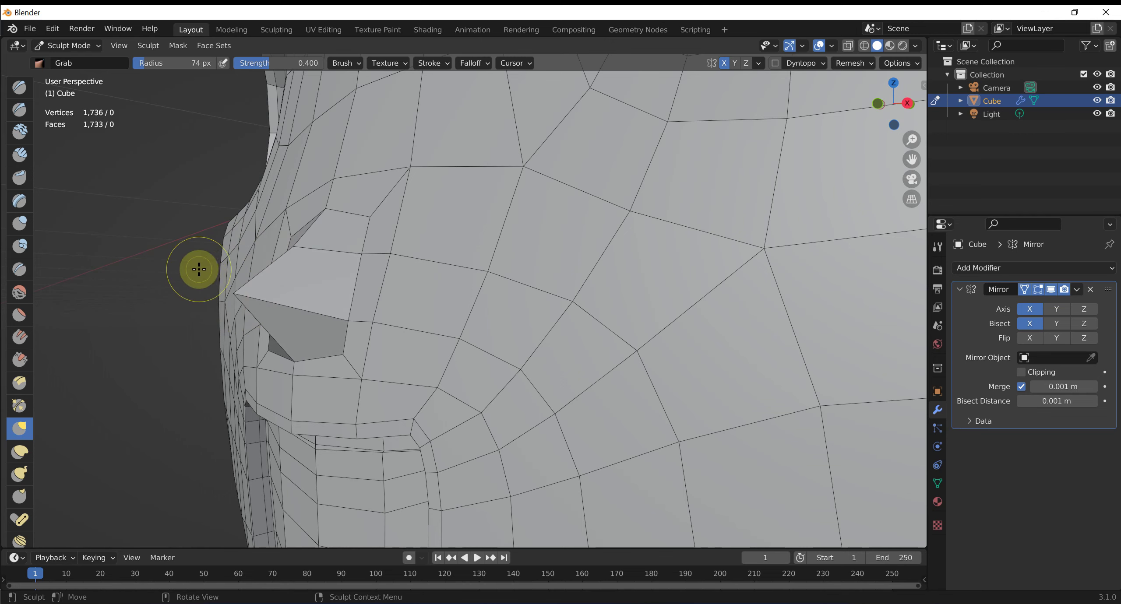
mouse_move(199, 270)
middle_mouse_down()
mouse_move(375, 272)
mouse_move(580, 306)
mouse_move(427, 230)
mouse_move(578, 315)
mouse_move(530, 257)
middle_mouse_up()
key("f")
left_click(517, 245)
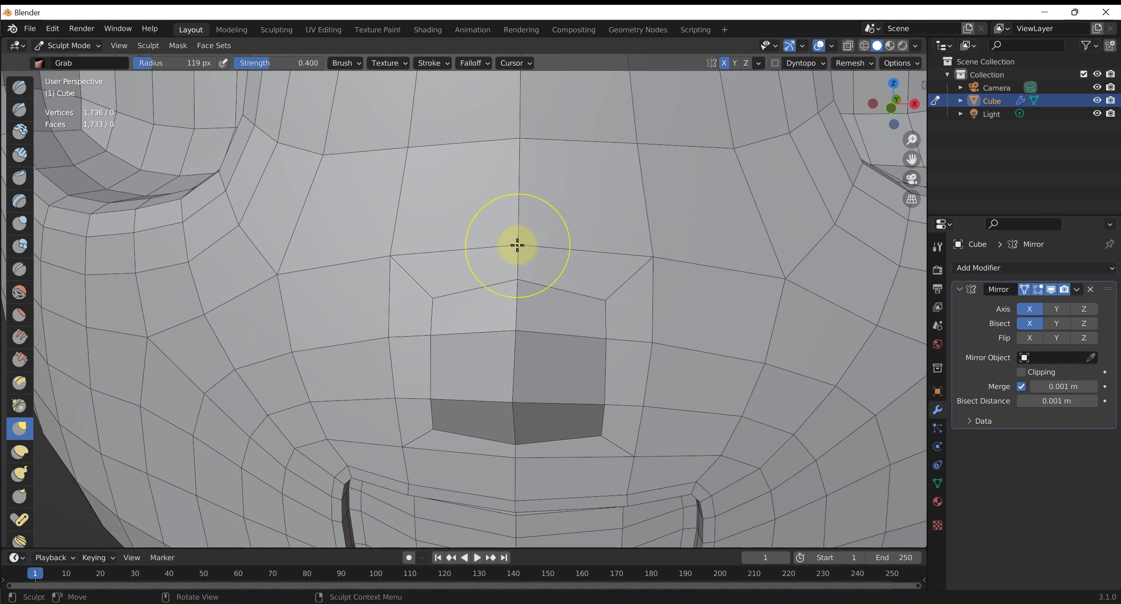
left_click_drag(517, 245, 518, 219)
left_click_drag(653, 271, 533, 241)
mouse_move(595, 305)
left_mouse_down()
mouse_move(514, 292)
mouse_move(513, 242)
left_mouse_up()
mouse_move(512, 243)
middle_mouse_down()
mouse_move(583, 305)
mouse_move(592, 288)
middle_mouse_up()
Drag the nose-bridge vertices upward and inward into a pointed ridge.
left_click_drag(593, 287, 561, 286)
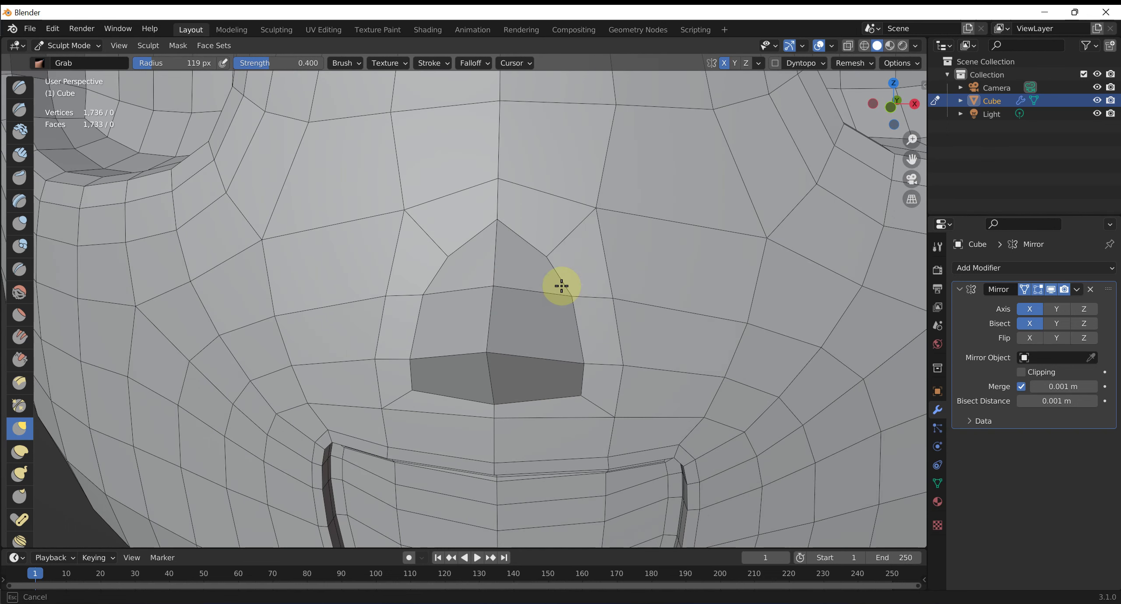
left_click_drag(598, 209, 563, 208)
left_click_drag(498, 188, 495, 178)
left_click_drag(621, 107, 542, 92)
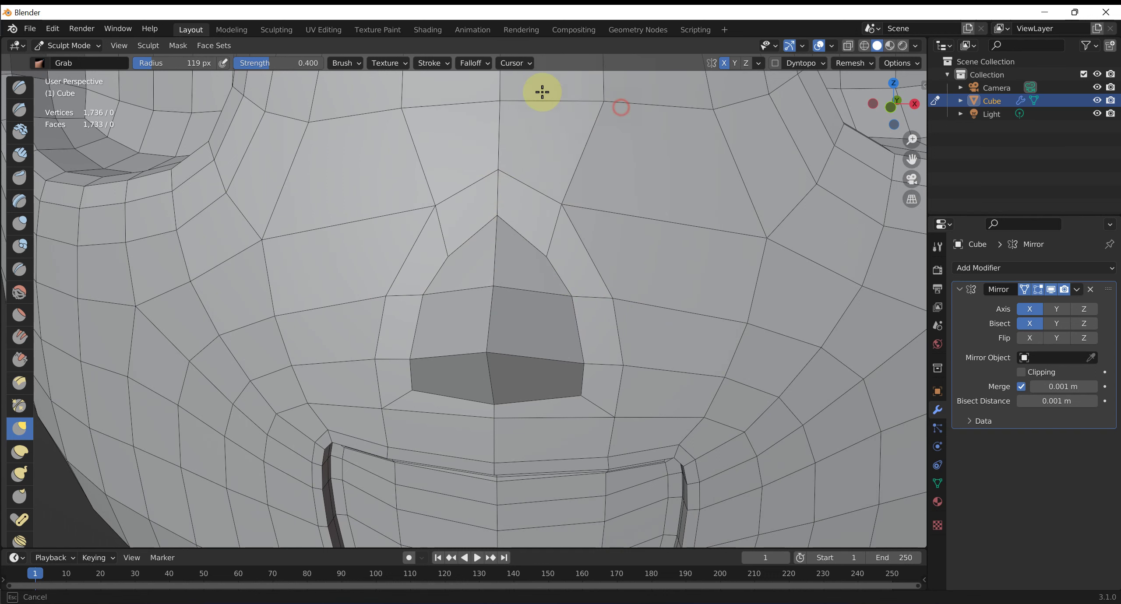
scroll(580, 322, "down", 3)
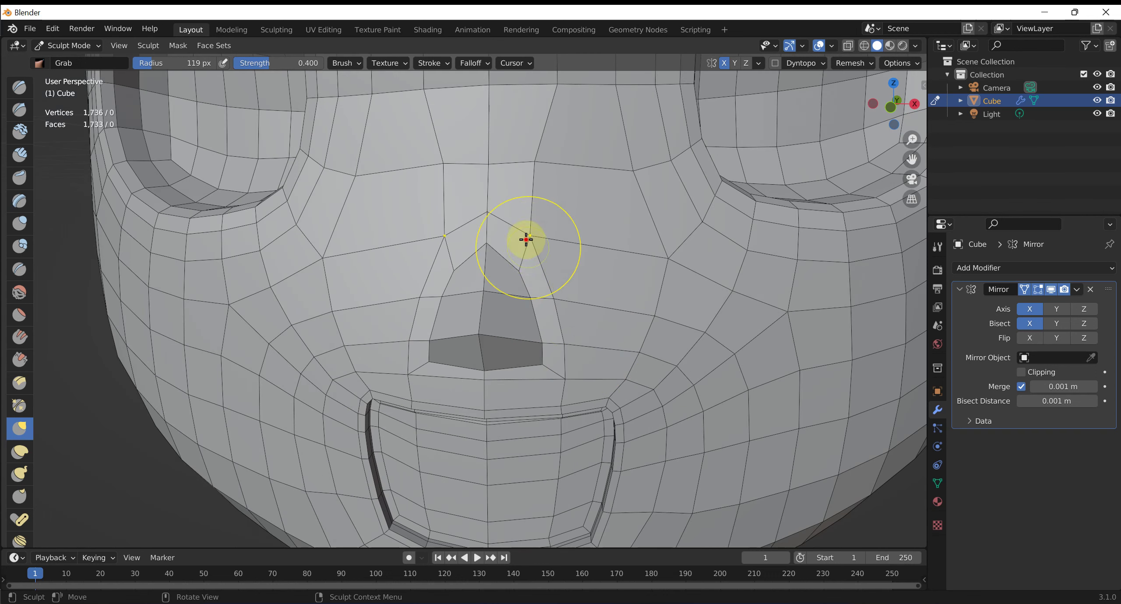
left_click_drag(526, 240, 511, 245)
Shrink the brush to 73 px and refine the nostrils and nose bridge.
key("f")
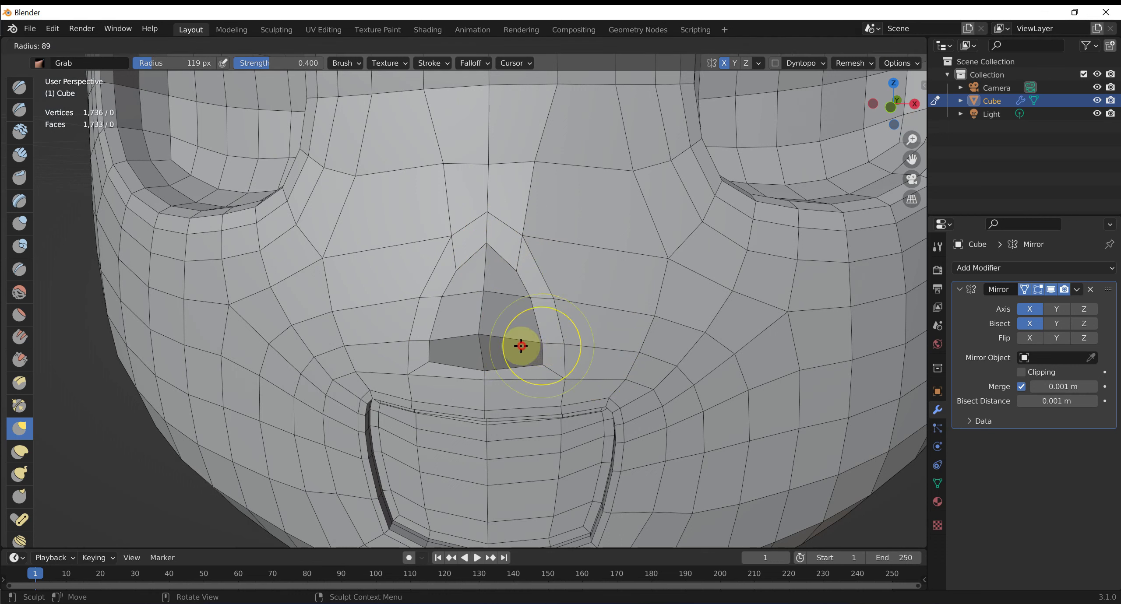
left_click(514, 345)
mouse_move(543, 344)
left_mouse_down()
mouse_move(599, 341)
mouse_move(504, 376)
left_mouse_up()
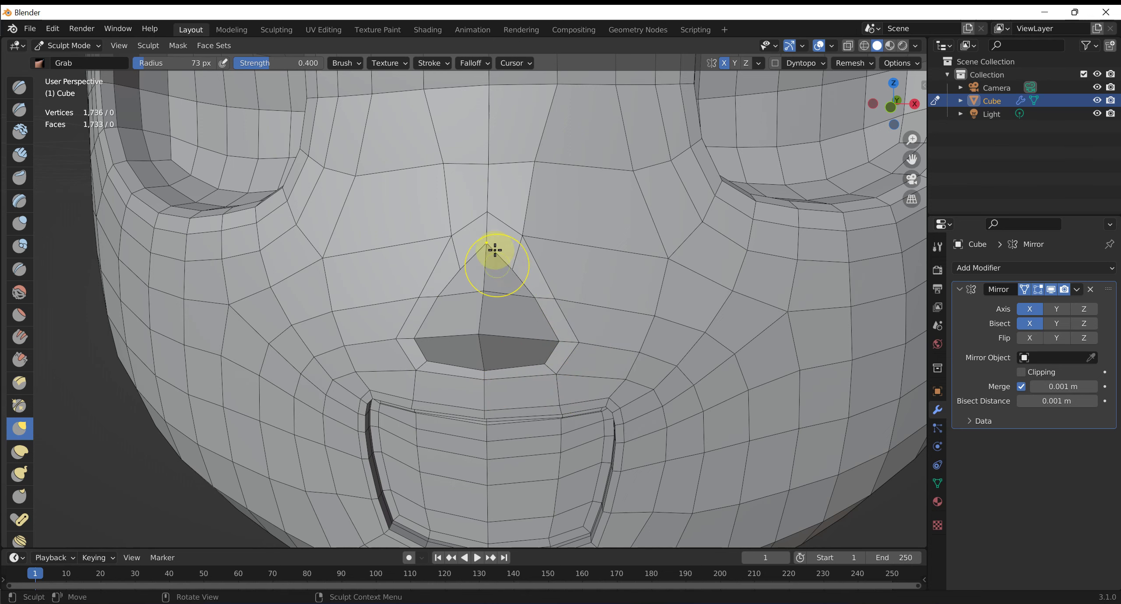
left_click_drag(487, 253, 515, 234)
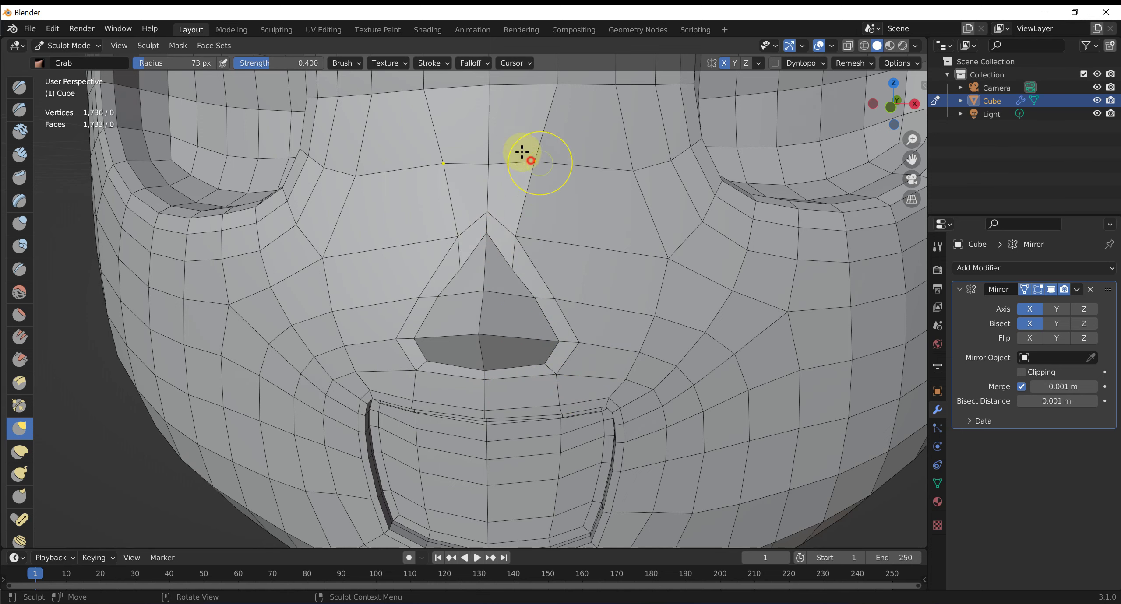
left_click_drag(504, 156, 485, 156)
scroll(528, 282, "down", 5)
Orbit to a side view and resize the Grab brush to about 156 px.
scroll(535, 283, "down", 3)
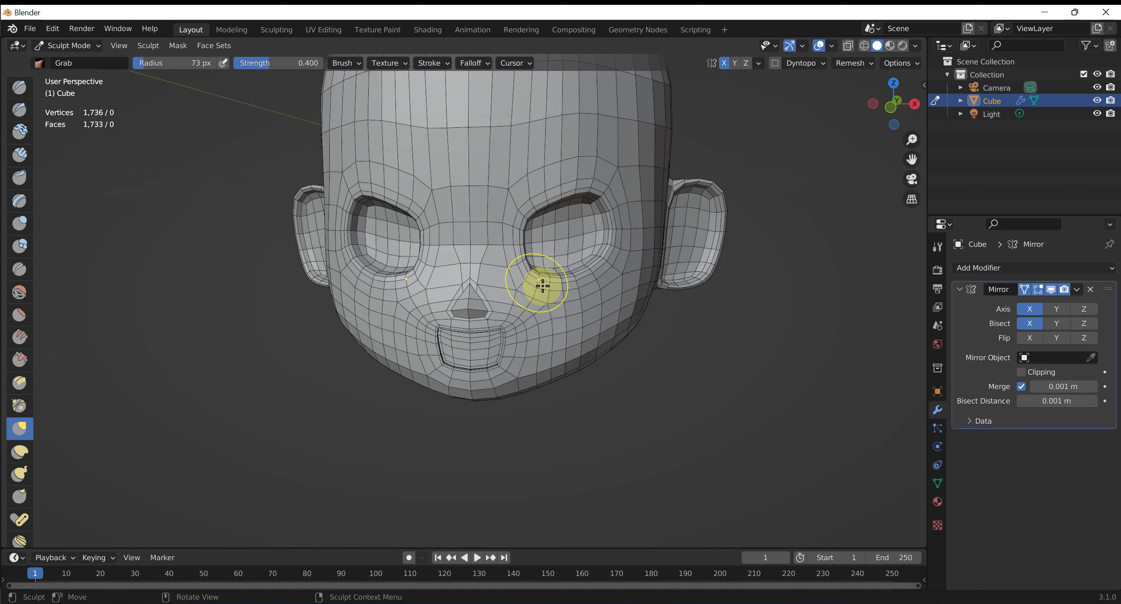
mouse_move(535, 282)
middle_mouse_down()
mouse_move(483, 261)
mouse_move(539, 267)
middle_mouse_up()
scroll(543, 306, "up", 3)
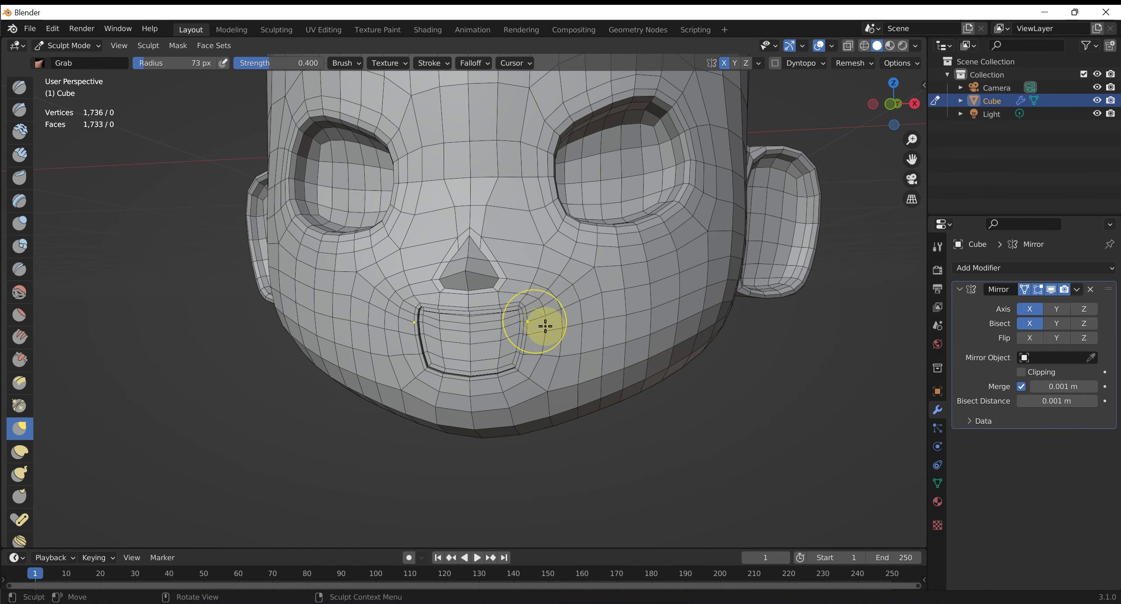
scroll(525, 270, "up", 3)
key("bracketright")
key("bracketright")
key("bracketright")
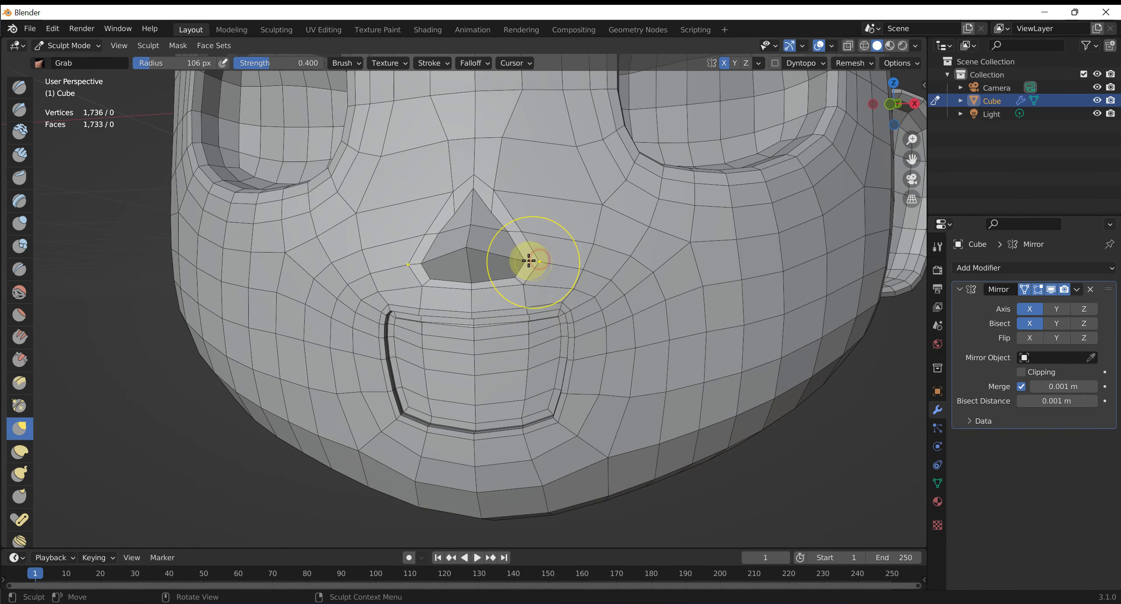
key("bracketright")
key("bracketright")
key("bracketright")
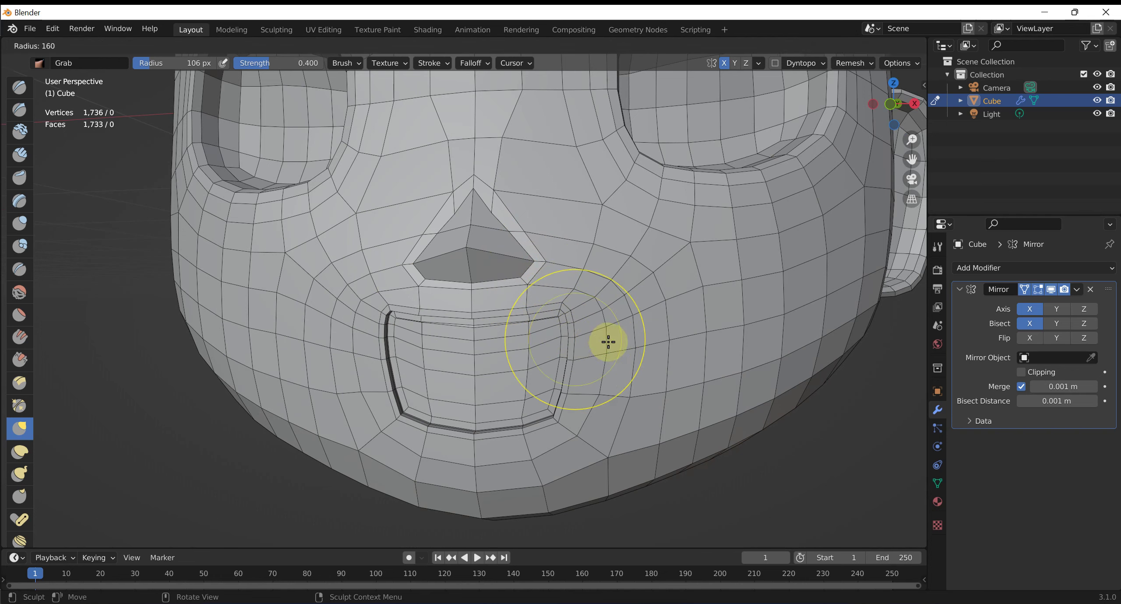
key("bracketright")
key("bracketright")
Drag the mouth's lower-left corner and lower edge into a curved smile.
key("bracketright")
middle_click_drag(602, 346, 498, 408)
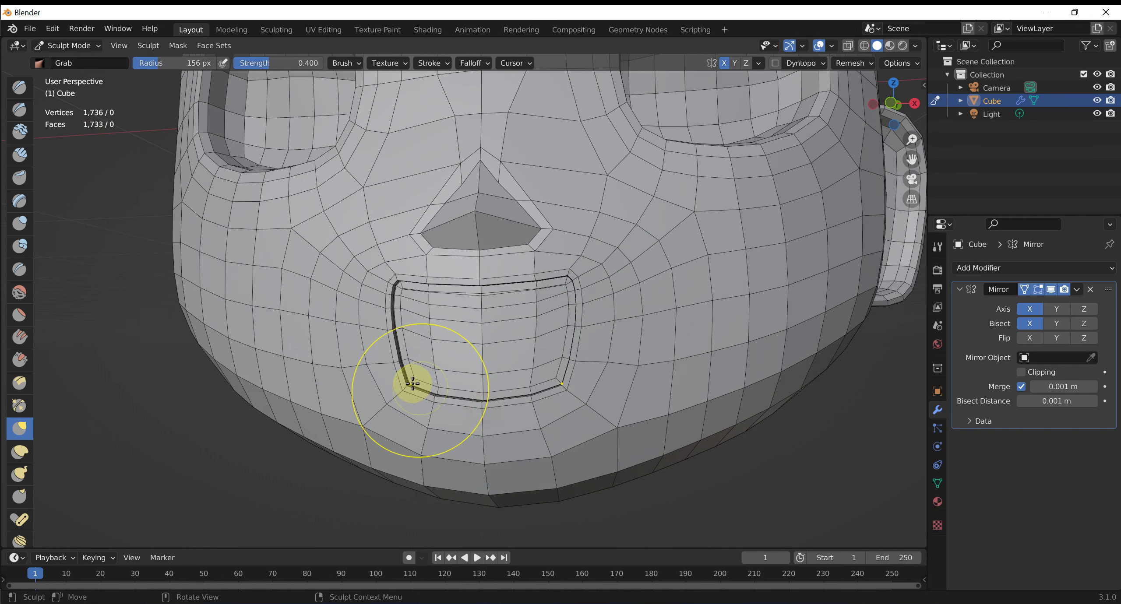
key("bracketleft")
key("bracketleft")
scroll(465, 388, "up", 2)
mouse_move(380, 430)
left_mouse_down()
mouse_move(380, 475)
mouse_move(393, 400)
mouse_move(425, 425)
mouse_move(396, 477)
mouse_move(433, 414)
mouse_move(400, 475)
mouse_move(408, 375)
left_mouse_up()
key("bracketleft")
key("bracketleft")
key("bracketleft")
key("bracketright")
key("bracketright")
key("bracketright")
key("bracketright")
key("bracketright")
key("bracketright")
left_click_drag(471, 445, 483, 418)
scroll(468, 427, "down", 2)
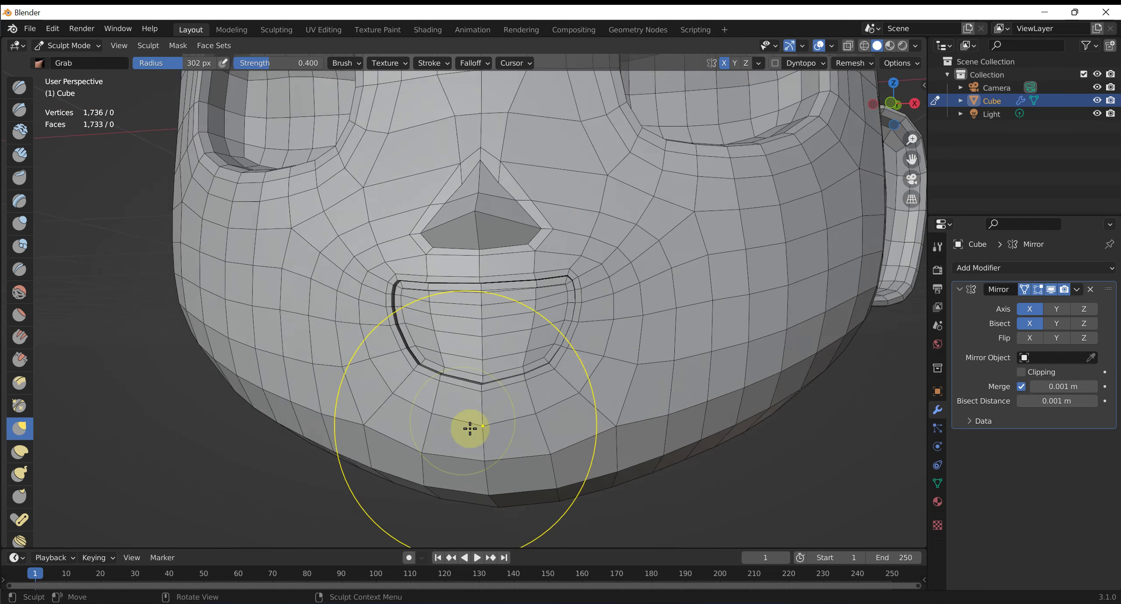
scroll(468, 428, "down", 1)
Enlarge the brush to 388 px and orbit to a frontal view of the face.
key("bracketright")
key("bracketright")
key("bracketright")
middle_click_drag(644, 423, 640, 427)
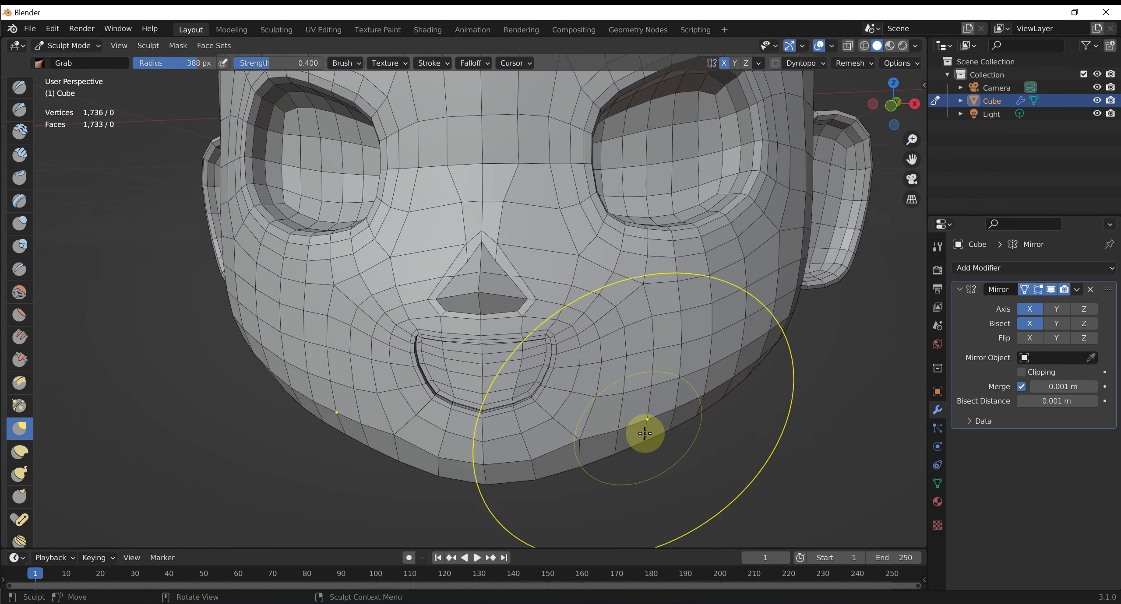
middle_click_drag(738, 458, 746, 349)
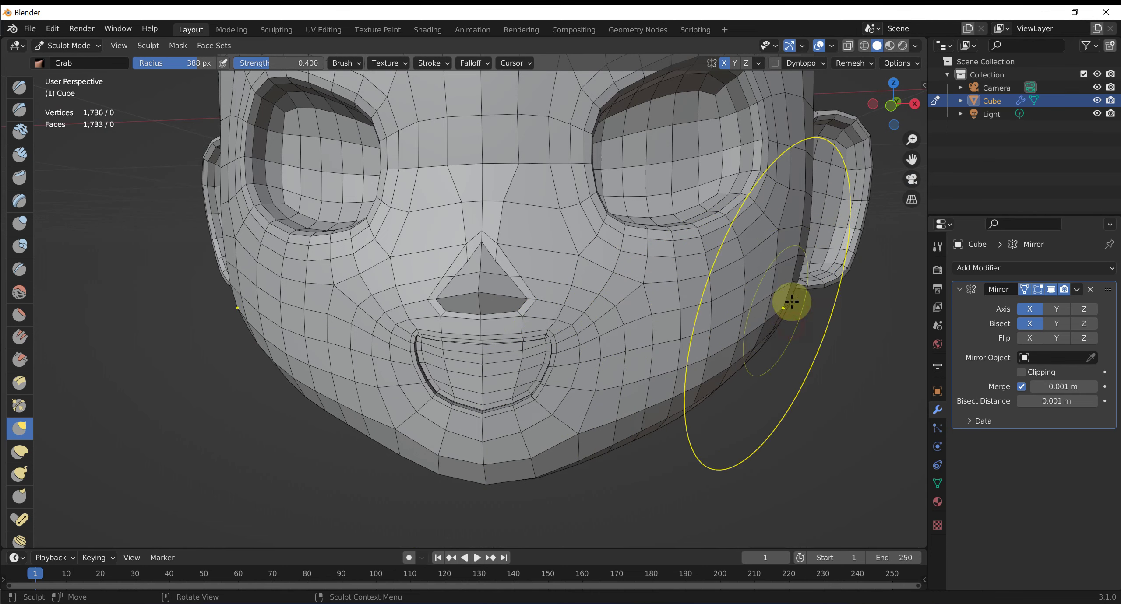
middle_click_drag(791, 302, 658, 280)
Set the Grab brush radius to 181 px and pull the eye socket's inner corner.
key("f")
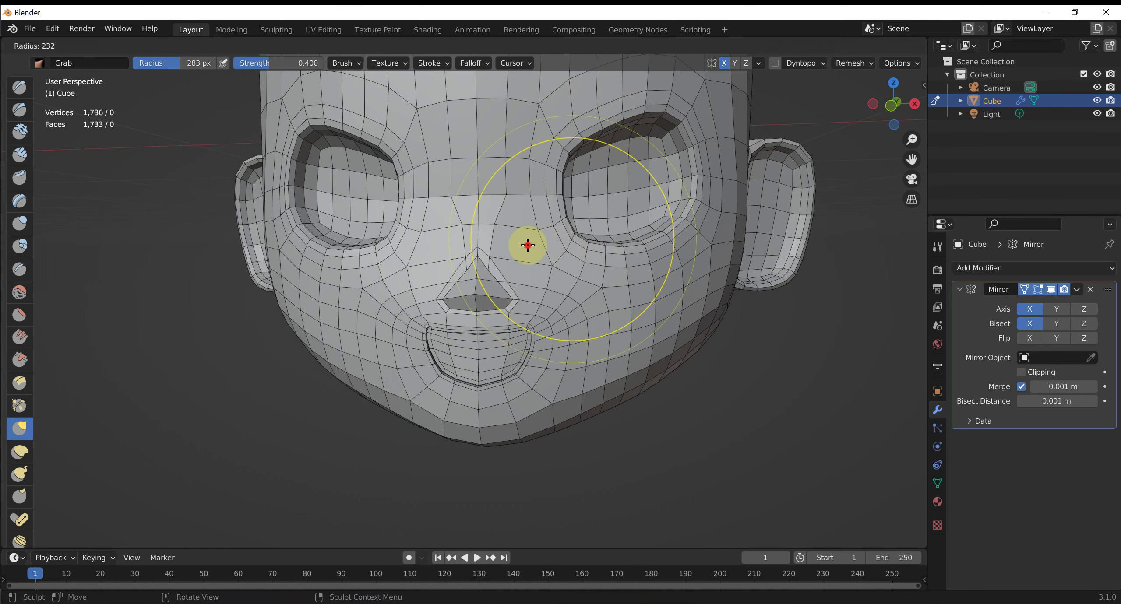
left_click(525, 246)
mouse_move(528, 266)
left_mouse_down()
mouse_move(551, 233)
mouse_move(531, 243)
mouse_move(538, 183)
left_mouse_up()
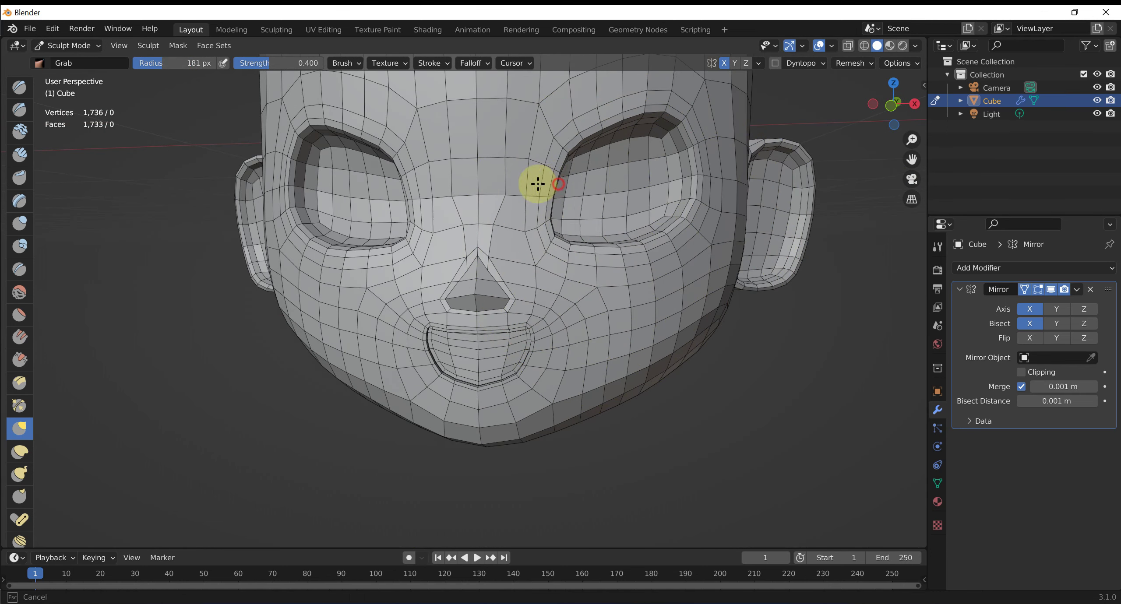
With a 179 px brush, reshape both eye openings and upper eyelids from an angled view.
key("f")
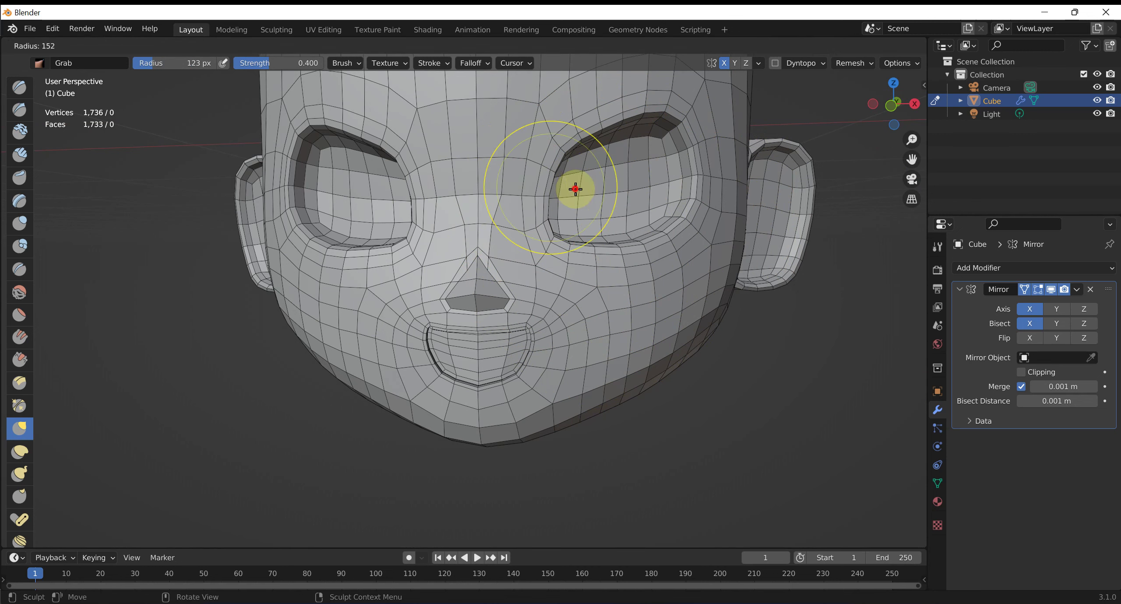
left_click(584, 184)
middle_click_drag(600, 180, 564, 149)
left_click_drag(564, 150, 583, 155)
middle_click_drag(583, 155, 563, 192)
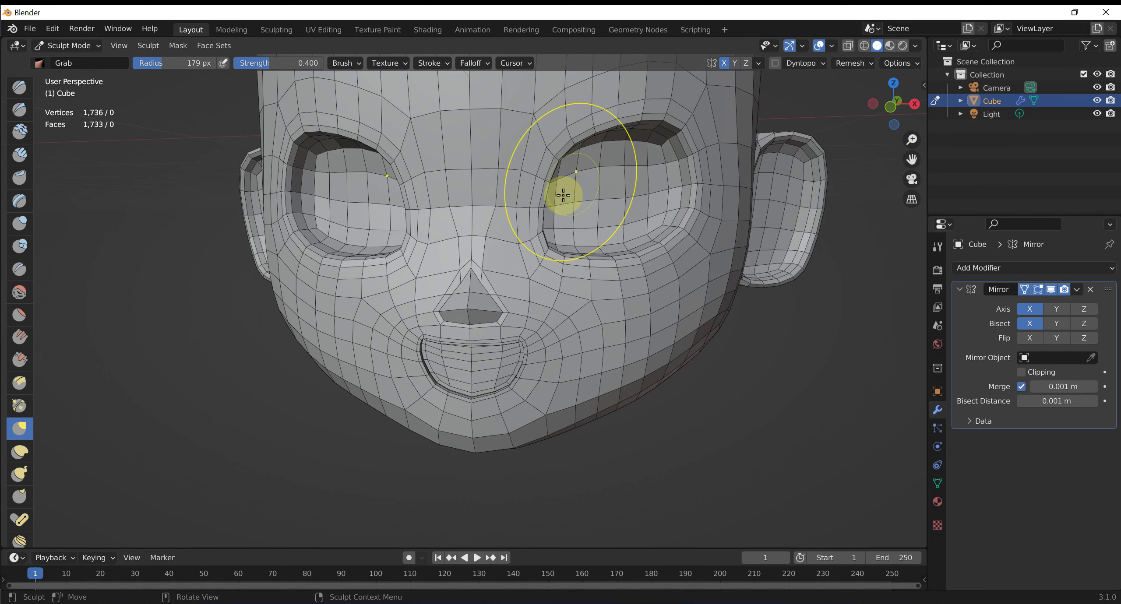
mouse_move(563, 192)
left_mouse_down()
mouse_move(664, 130)
mouse_move(703, 170)
left_mouse_up()
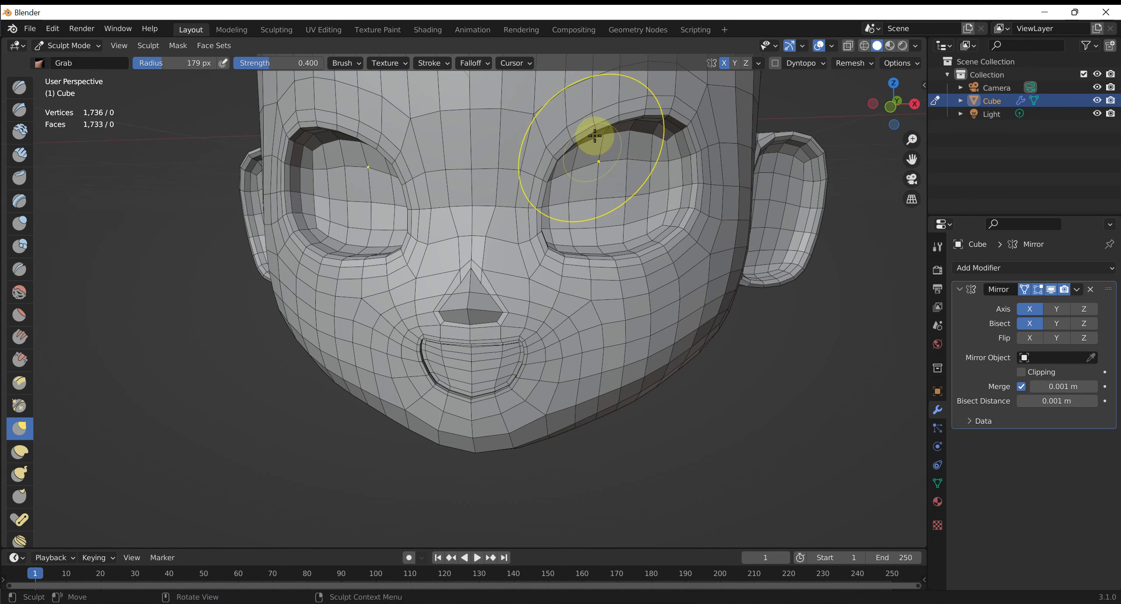
Reshape the right eye's upper lid, outer corner and lower lid.
left_click_drag(593, 130, 630, 110)
middle_click_drag(694, 169, 670, 190)
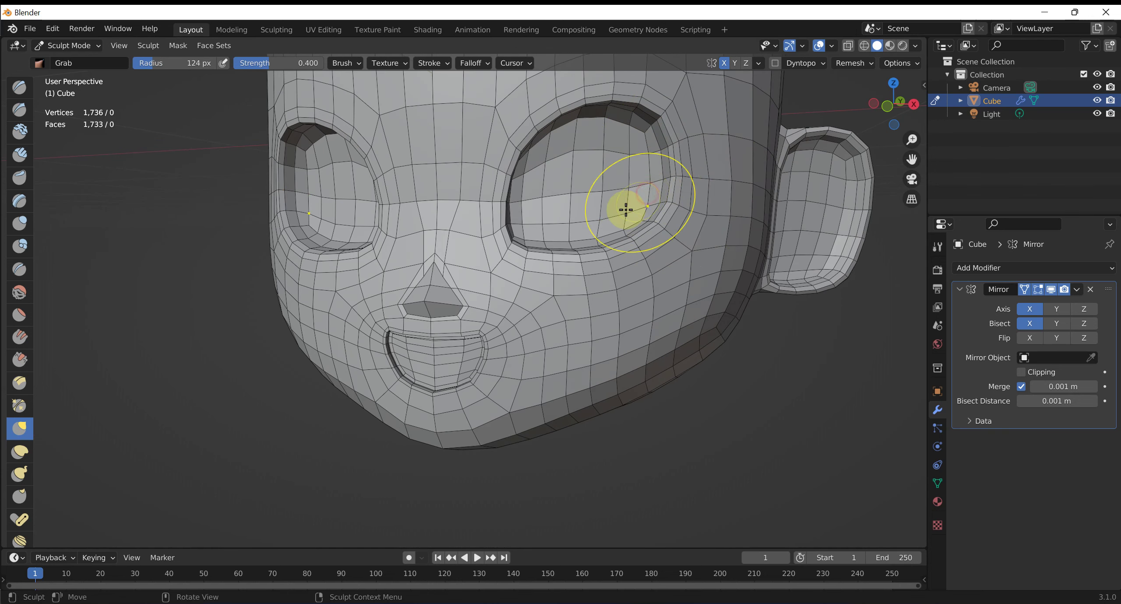
mouse_move(635, 225)
left_mouse_down()
mouse_move(593, 250)
mouse_move(617, 246)
mouse_move(542, 263)
mouse_move(500, 250)
left_mouse_up()
Shrink the brush to 125 then 116 px while orbiting around the right eye and ear.
key("f")
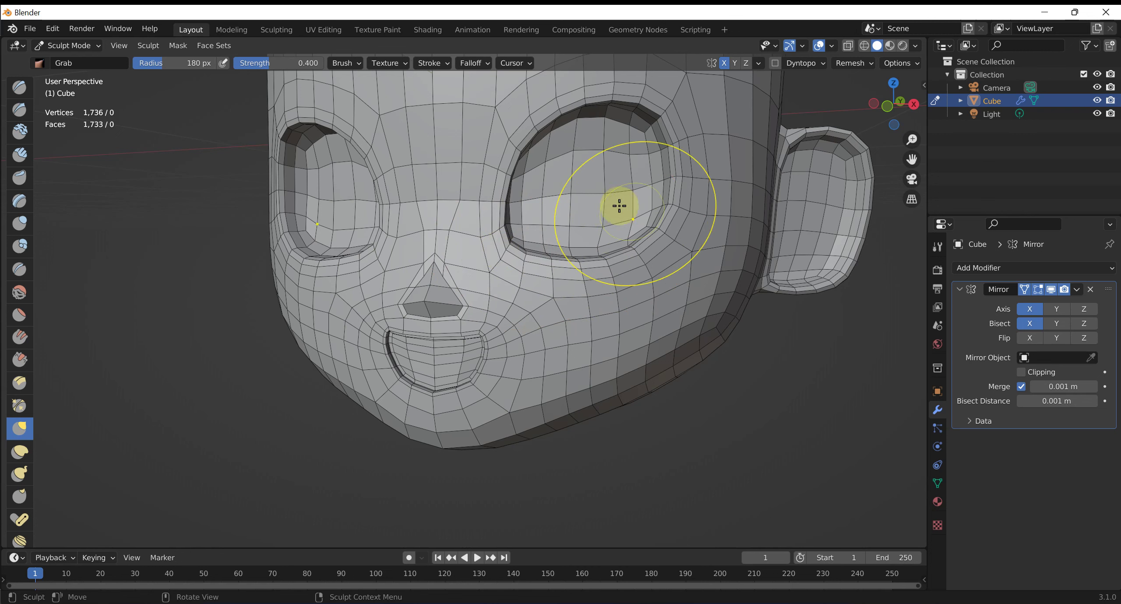
left_click(595, 200)
middle_click_drag(596, 200, 616, 157)
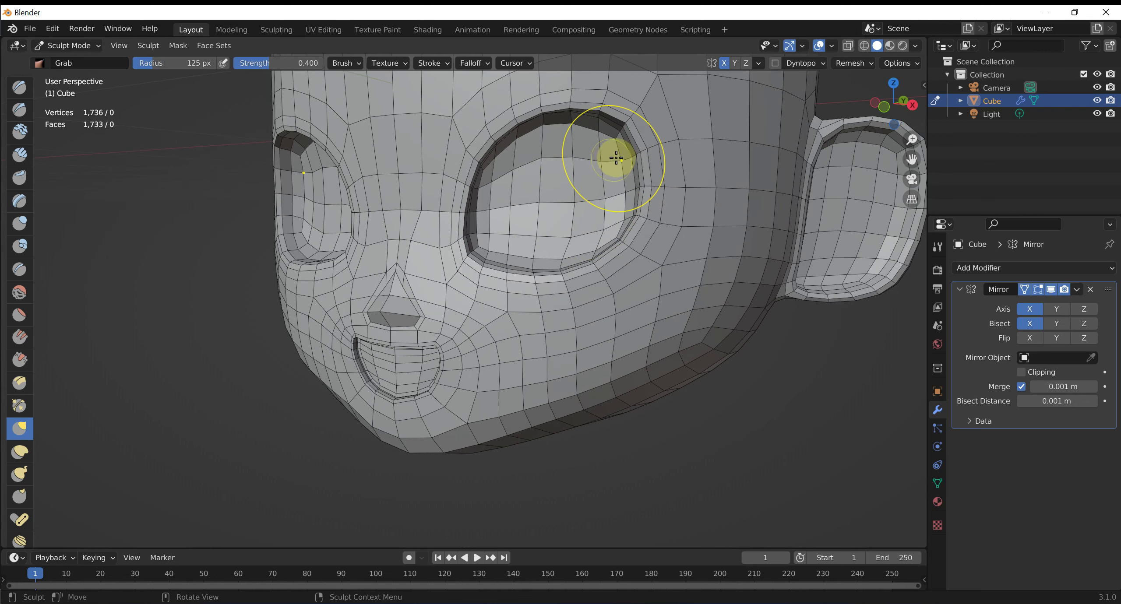
key("f")
left_click(629, 124)
mouse_move(635, 122)
middle_mouse_down()
mouse_move(668, 143)
mouse_move(594, 133)
middle_mouse_up()
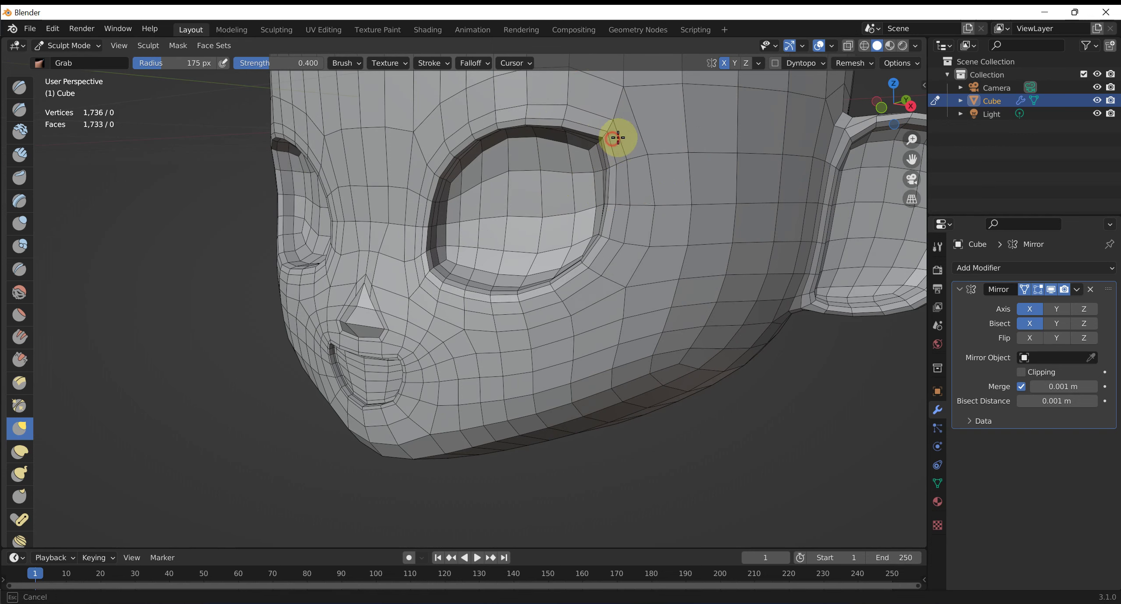
mouse_move(671, 200)
middle_mouse_down()
mouse_move(691, 203)
mouse_move(585, 243)
middle_mouse_up()
Zoom and orbit to check the mirrored eye sockets from side and front.
scroll(560, 206, "down", 1)
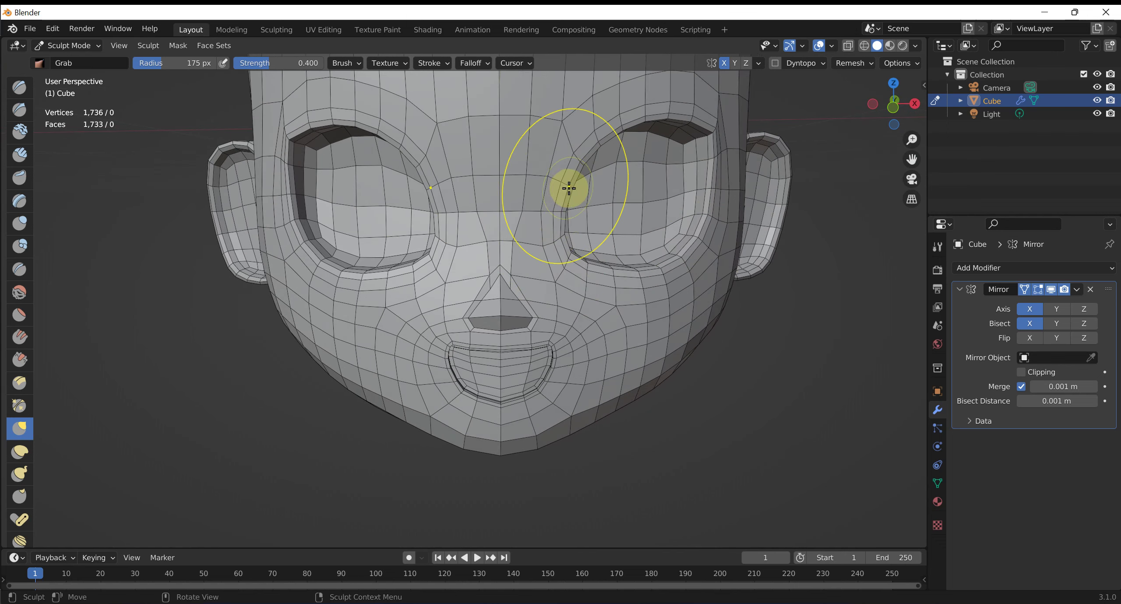
scroll(657, 263, "down", 1)
mouse_move(683, 282)
middle_mouse_down()
mouse_move(643, 280)
mouse_move(668, 295)
mouse_move(602, 290)
middle_mouse_up()
scroll(644, 308, "up", 2)
scroll(596, 295, "up", 1)
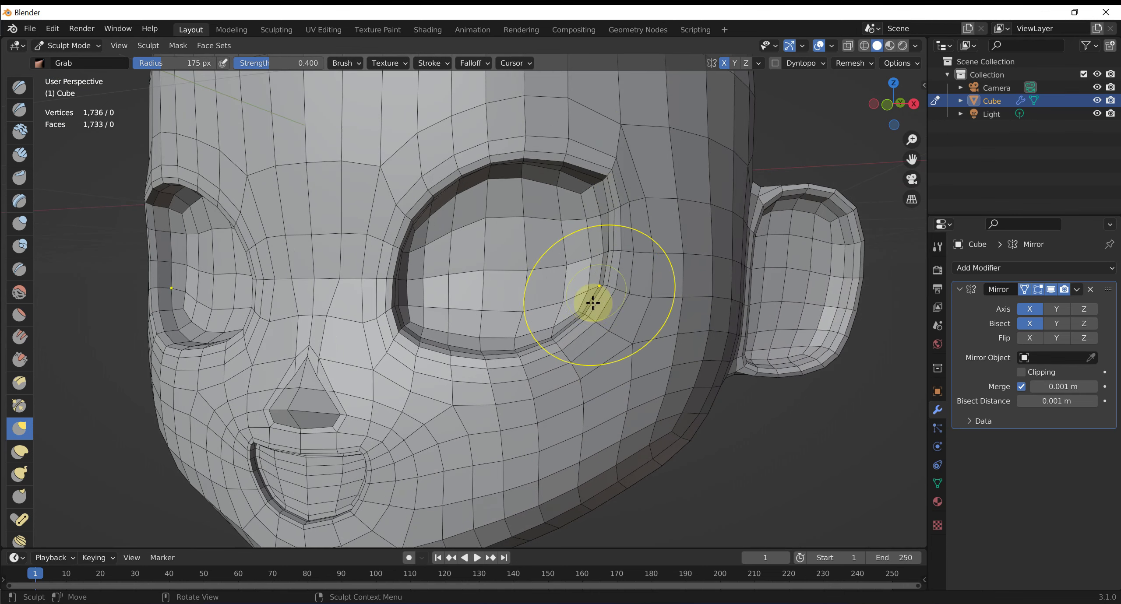
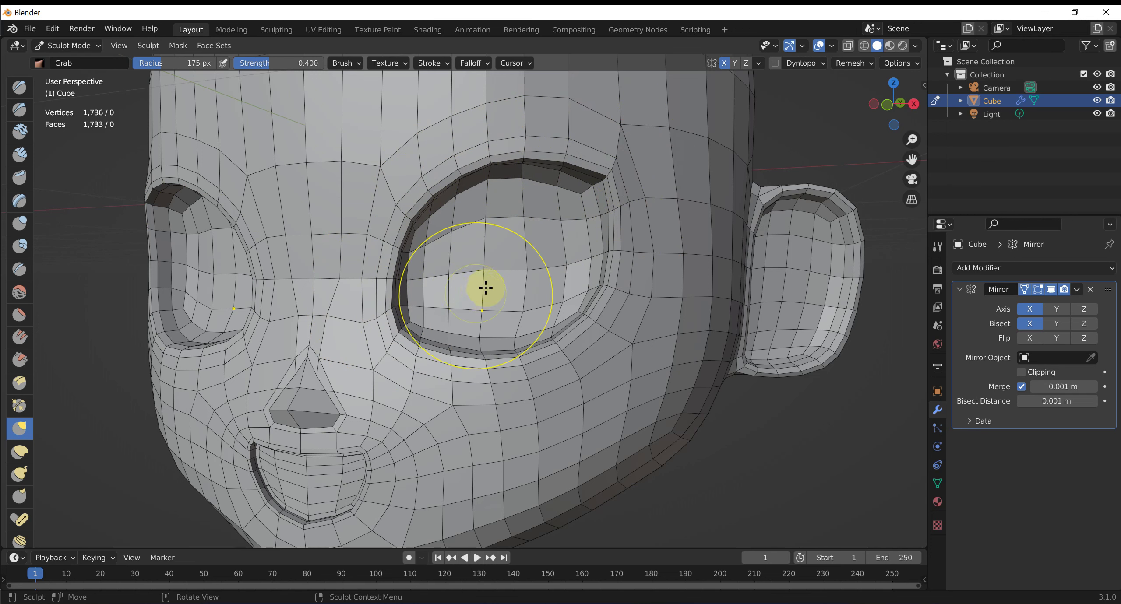
Tilt the view slightly and switch the head mesh from Sculpt Mode to Edit Mode.
middle_click_drag(487, 282, 525, 292)
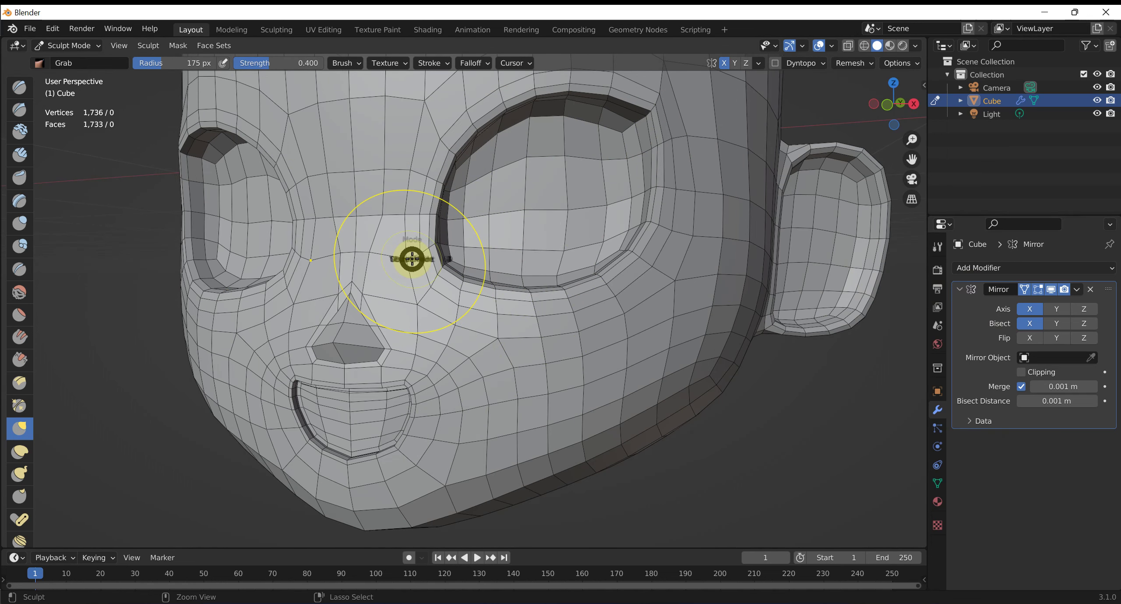
left_click(490, 256)
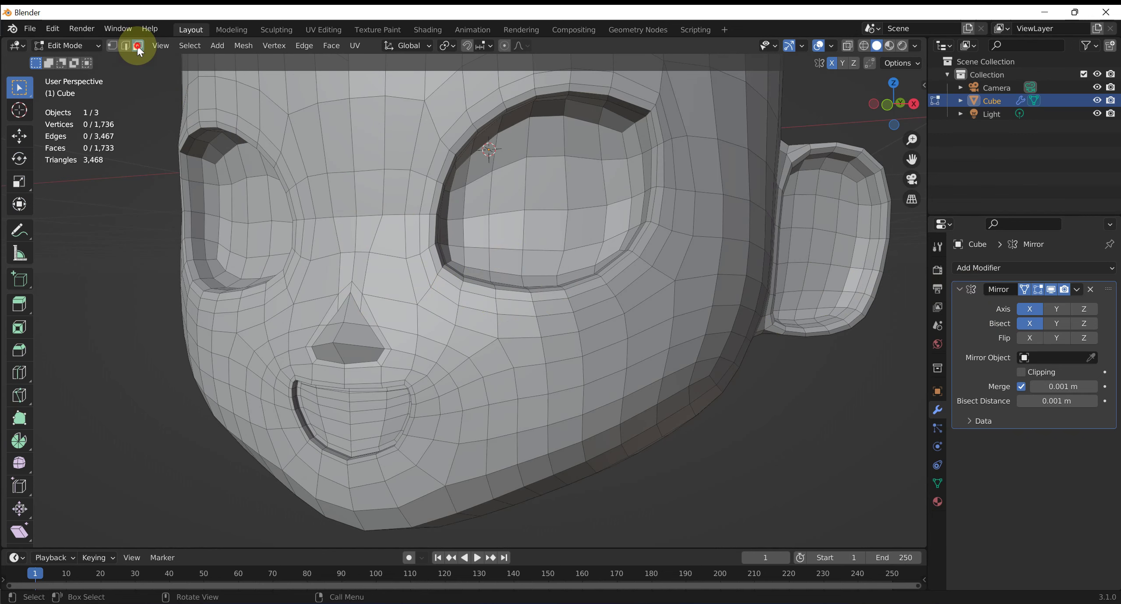
Dissolve the edge loop ringing the eye socket, bringing the head to 1,716 vertices.
left_click(138, 48)
scroll(645, 130, "up", 2)
scroll(637, 184, "up", 2)
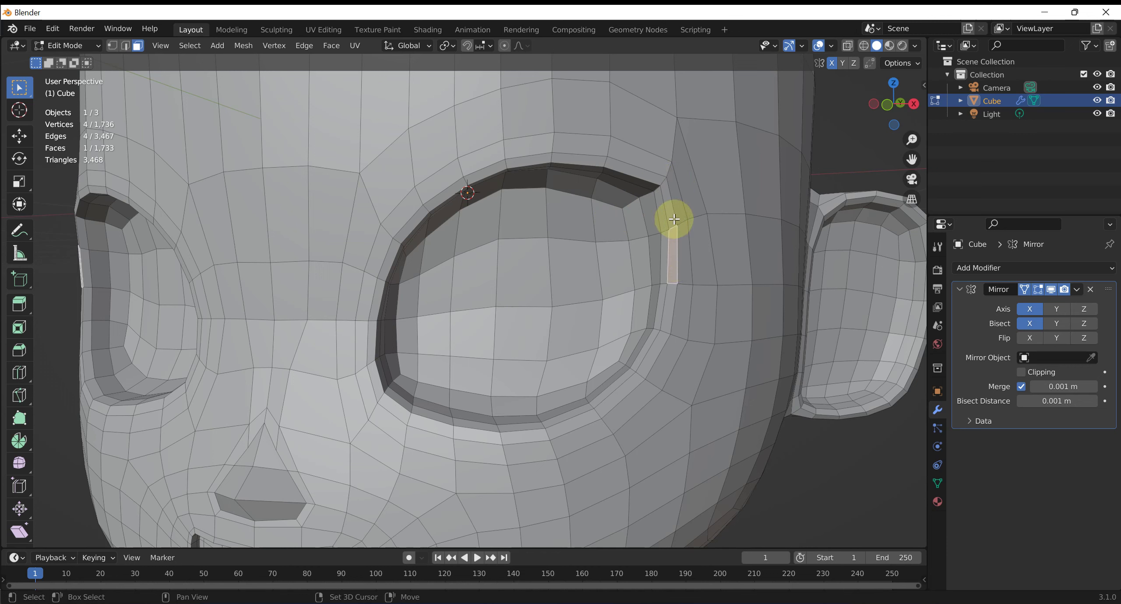
left_click(681, 240, "shift")
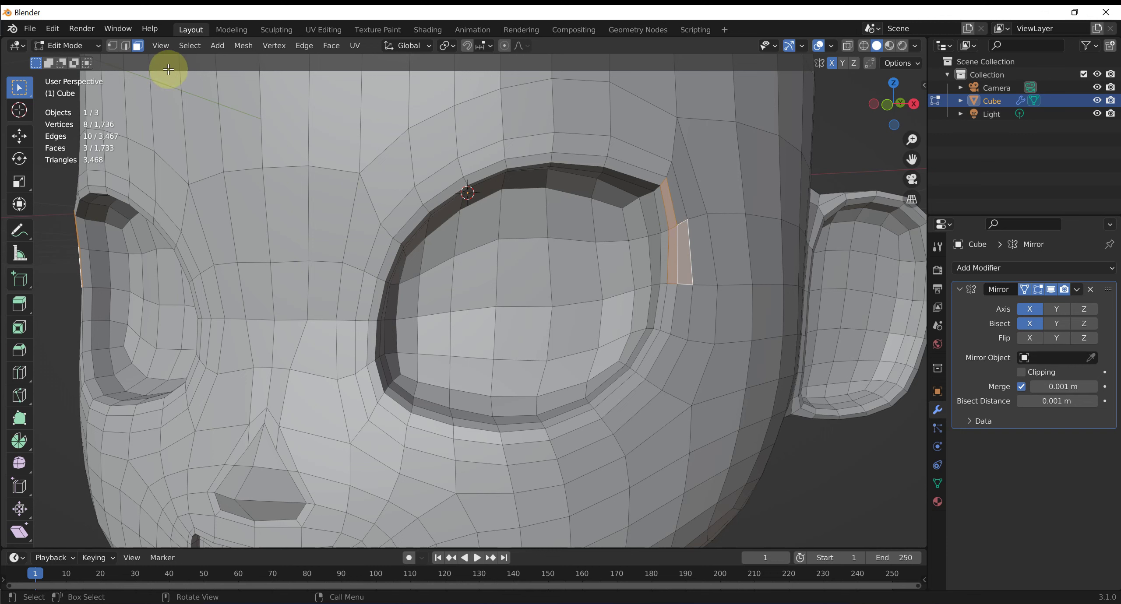
left_click(126, 46)
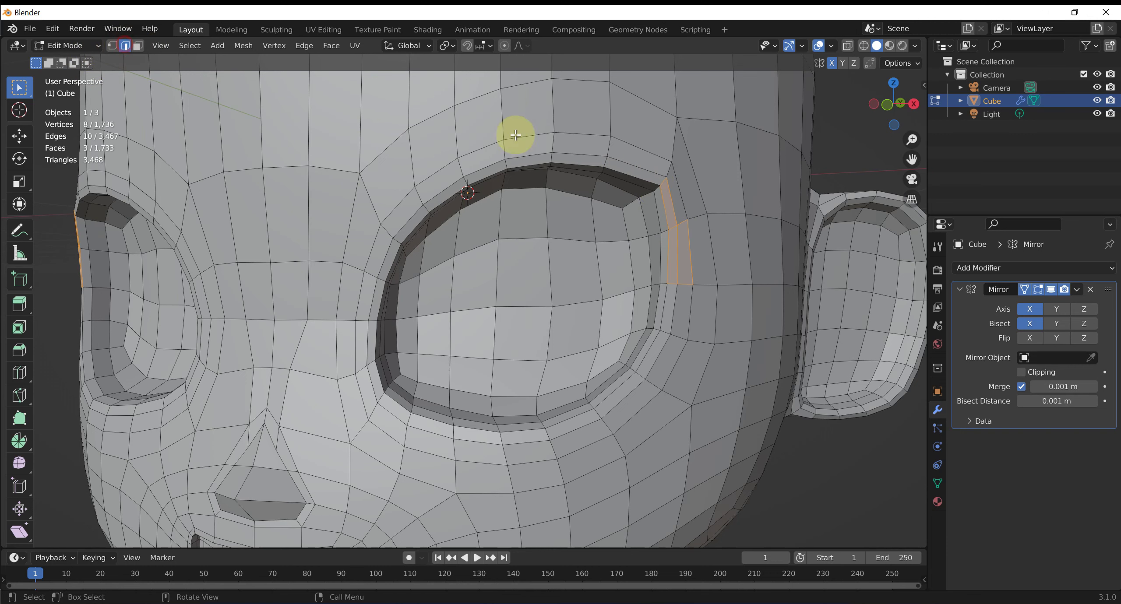
left_click(637, 165, "alt")
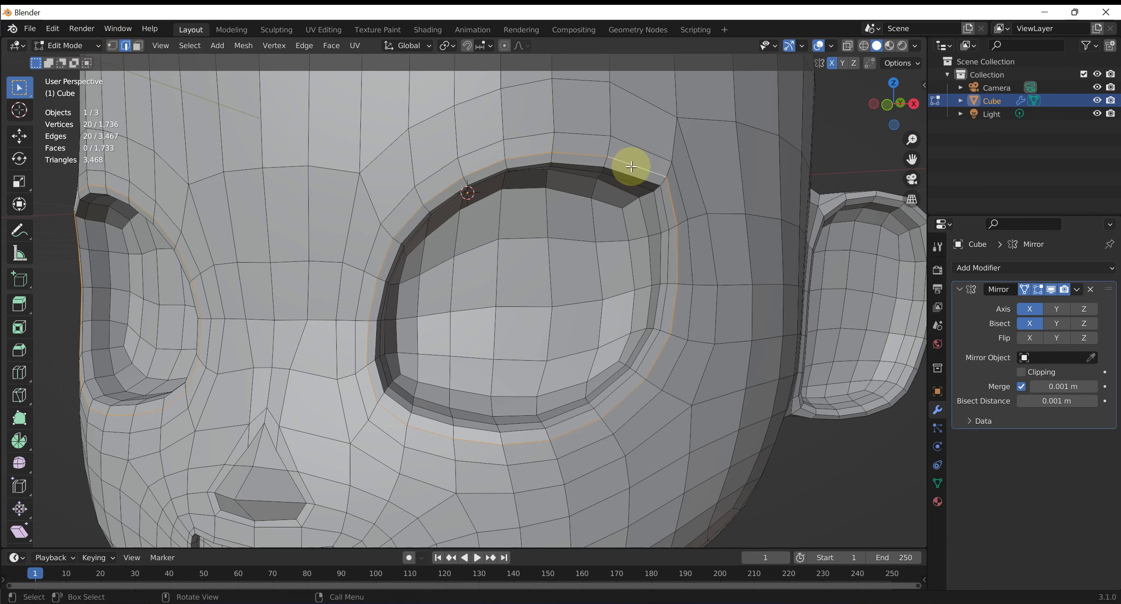
key("x")
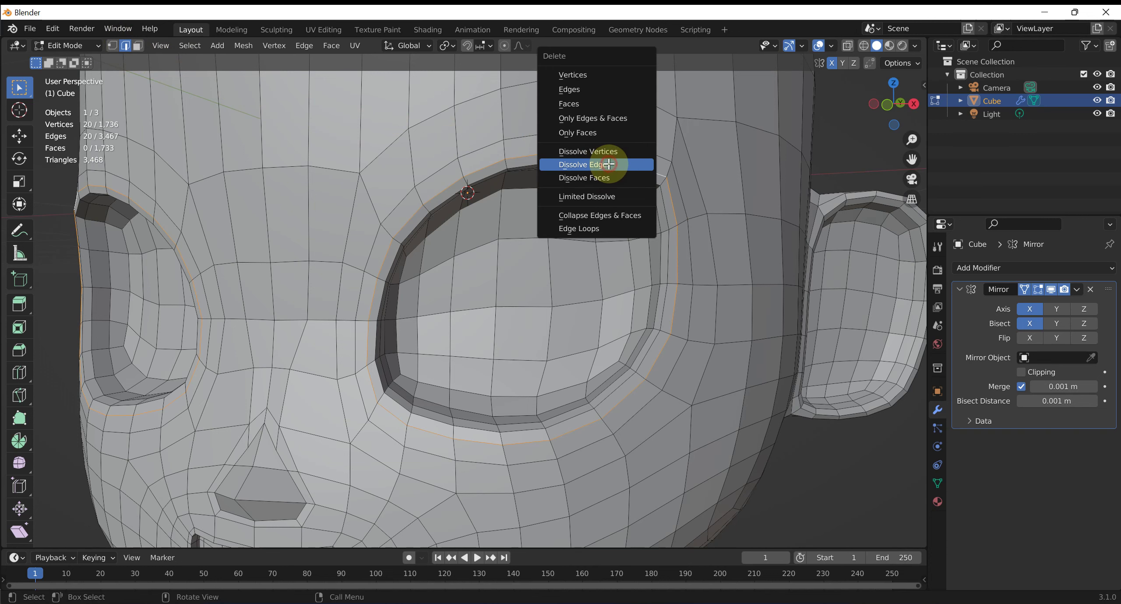
left_click(609, 164)
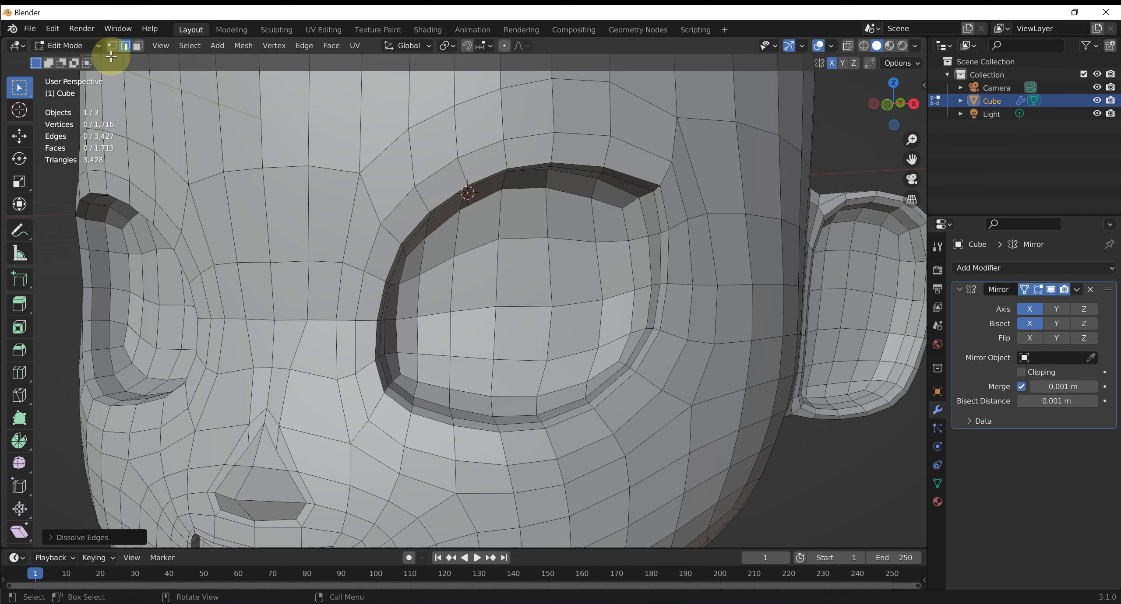
Select the strip of faces arching along the eye's upper rim for the brow.
left_click(137, 46)
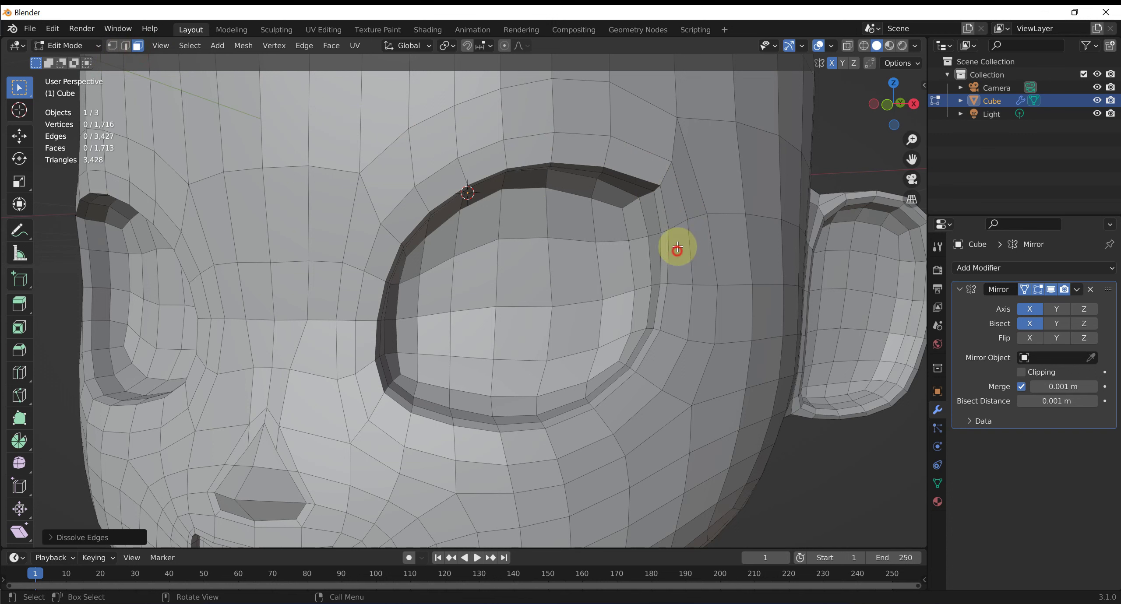
left_click(677, 248)
left_click(676, 195, "shift")
left_click(606, 161, "shift")
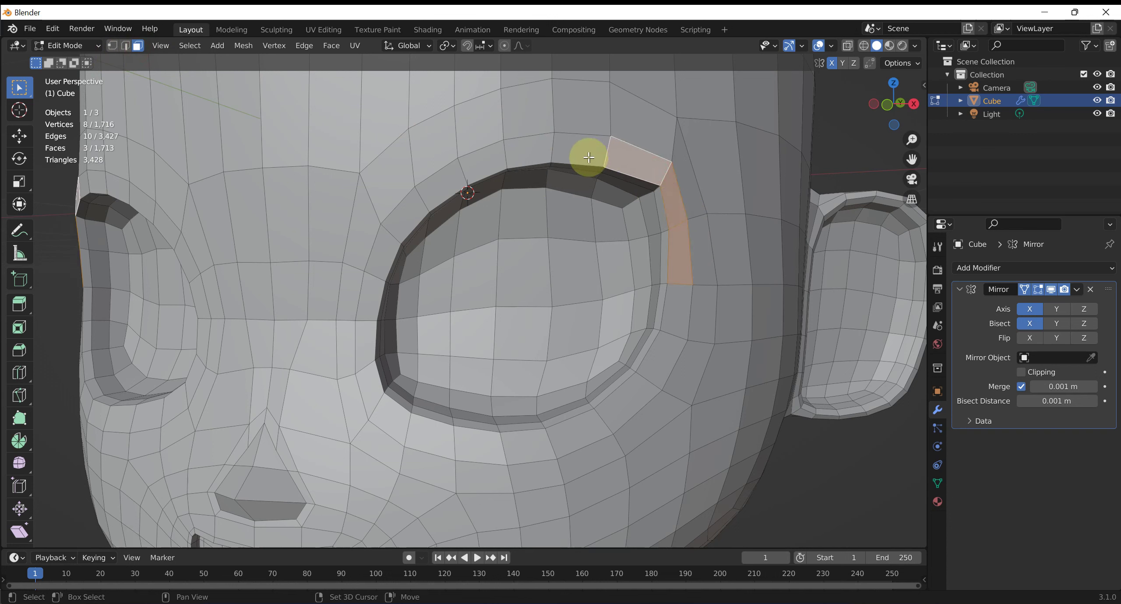
left_click(589, 157, "shift")
left_click(513, 154, "shift")
left_click(420, 192, "shift")
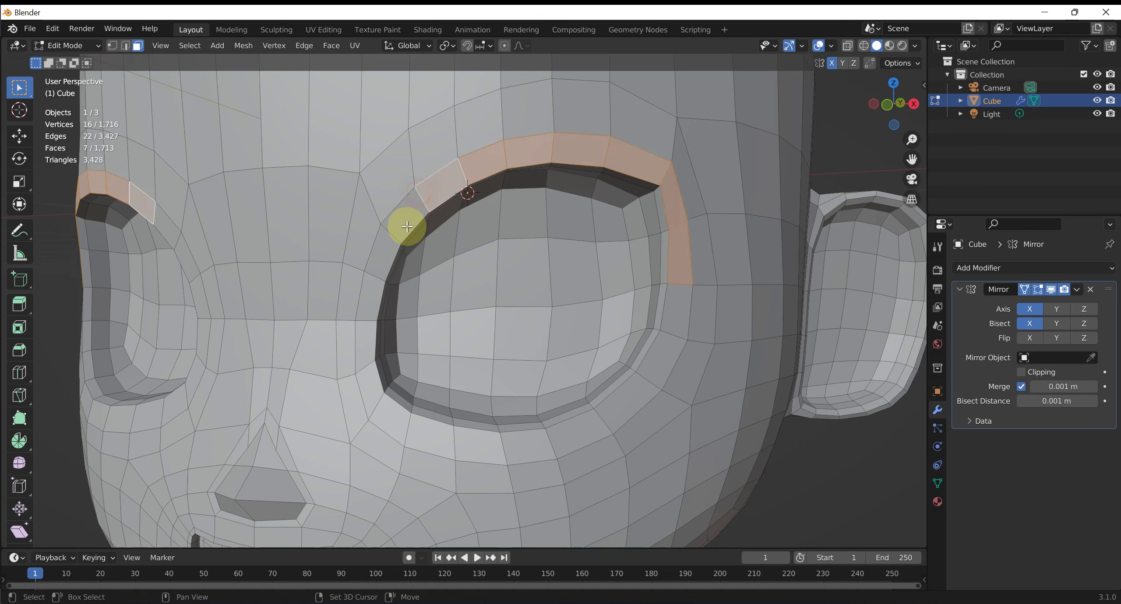
left_click(406, 224, "shift")
left_click(379, 272, "shift")
left_click(375, 298, "shift")
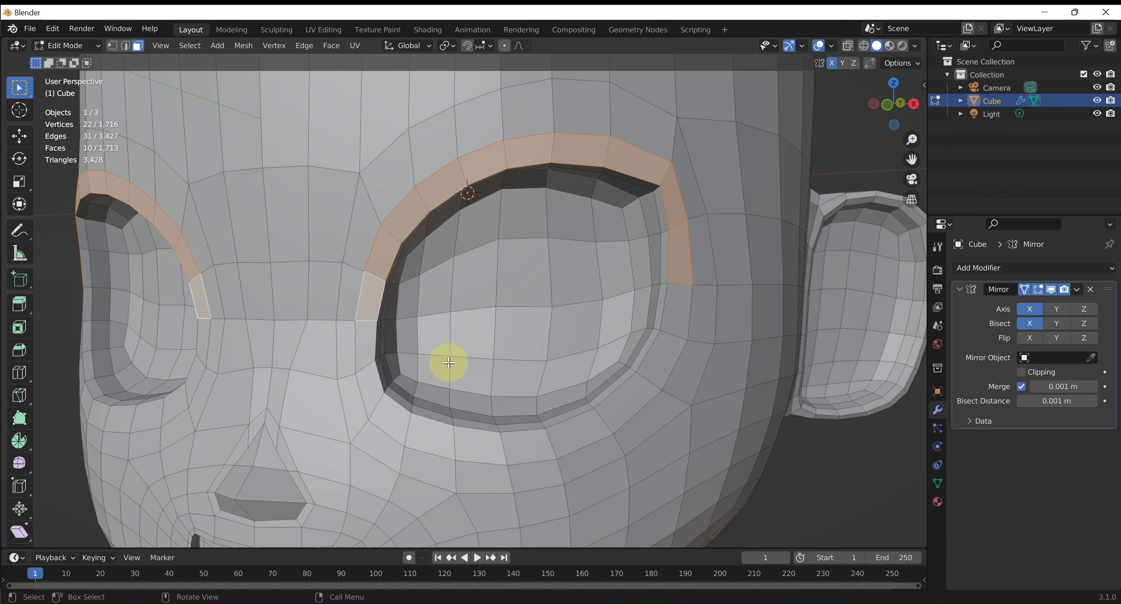
scroll(482, 368, "down", 4)
scroll(516, 363, "up", 2)
scroll(517, 364, "down", 3)
scroll(508, 364, "up", 1)
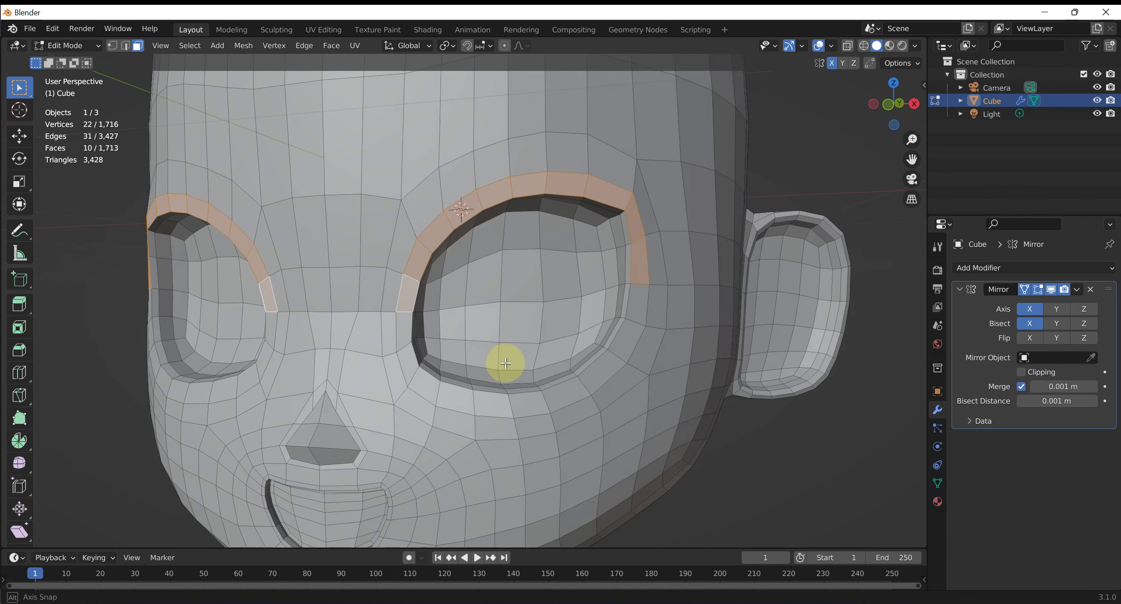
scroll(547, 244, "up", 2)
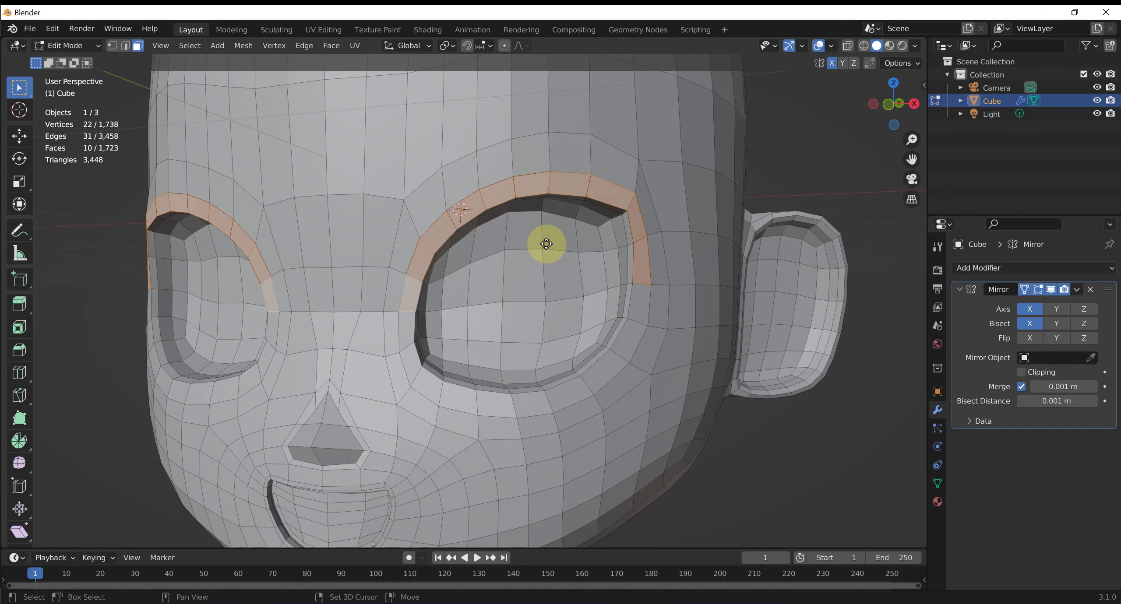
Duplicate the brow faces in place and separate them into a new object, Cube.001.
key("g")
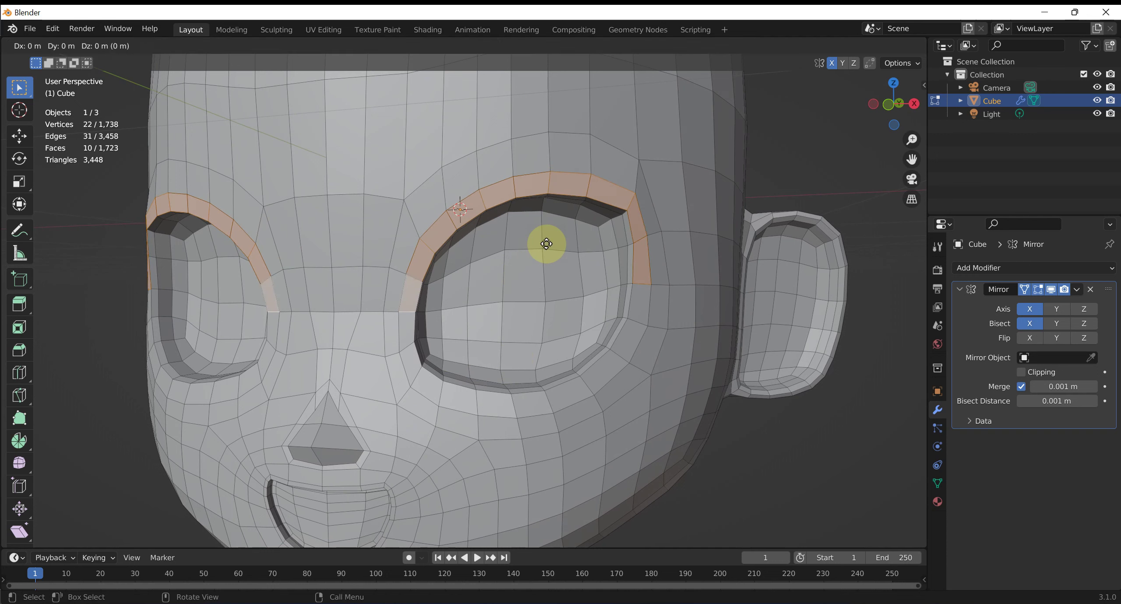
right_click(546, 244)
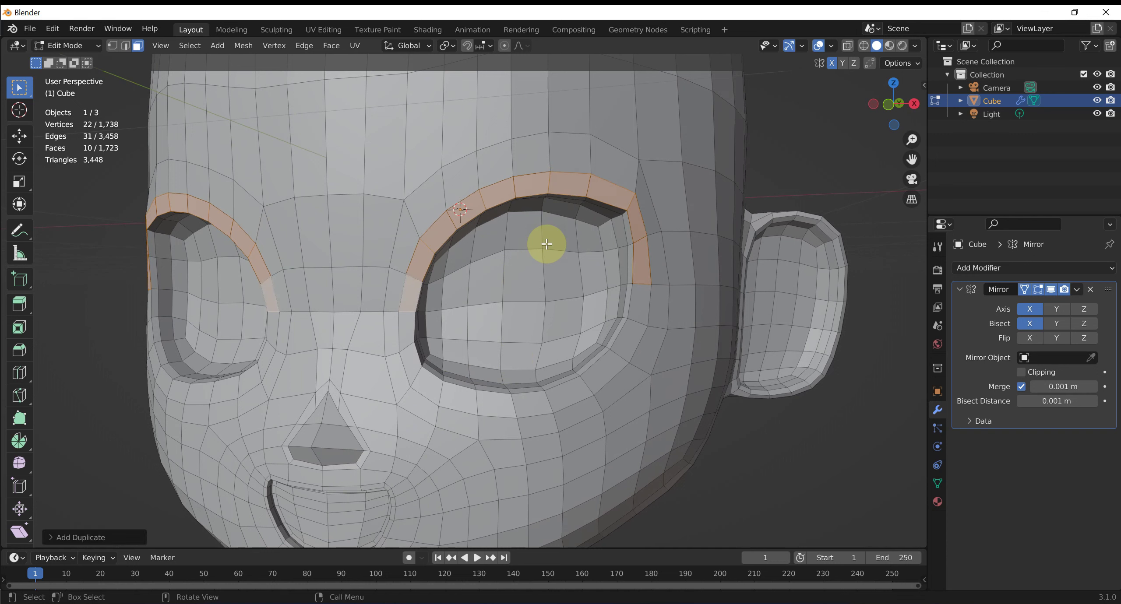
key("p")
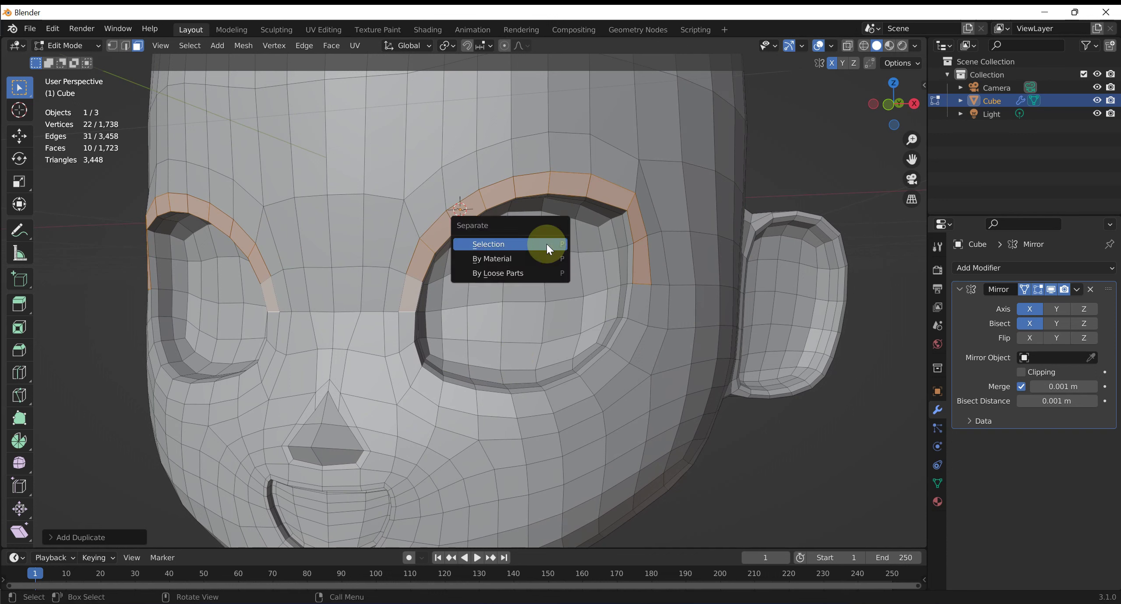
left_click(511, 244)
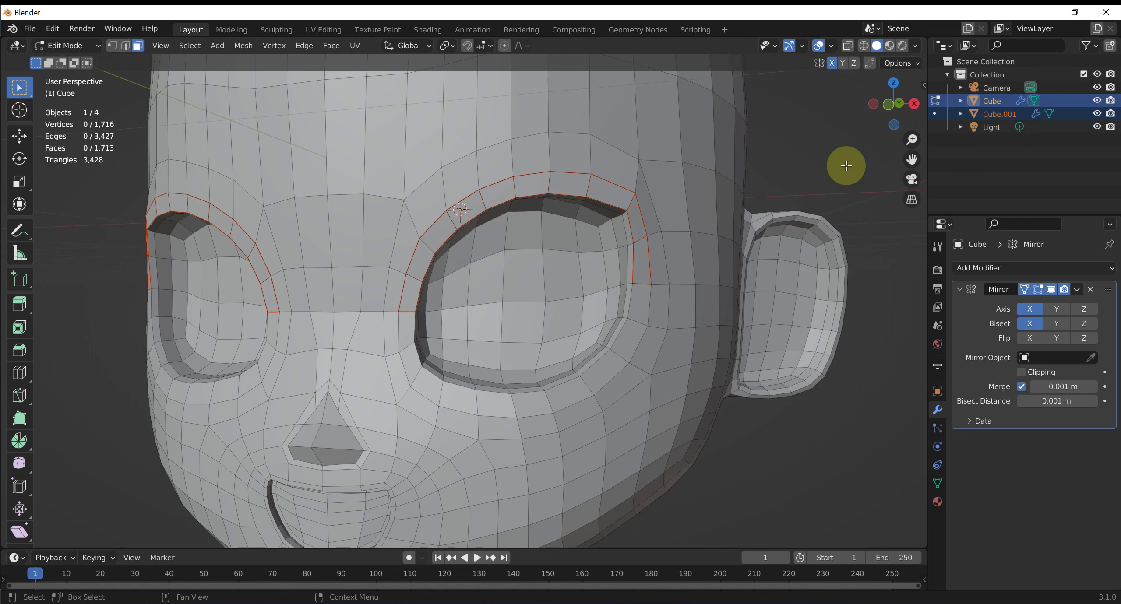
Return to Object Mode and give the brow strip its own material copy with adjusted base colour.
key("ctrl+Tab")
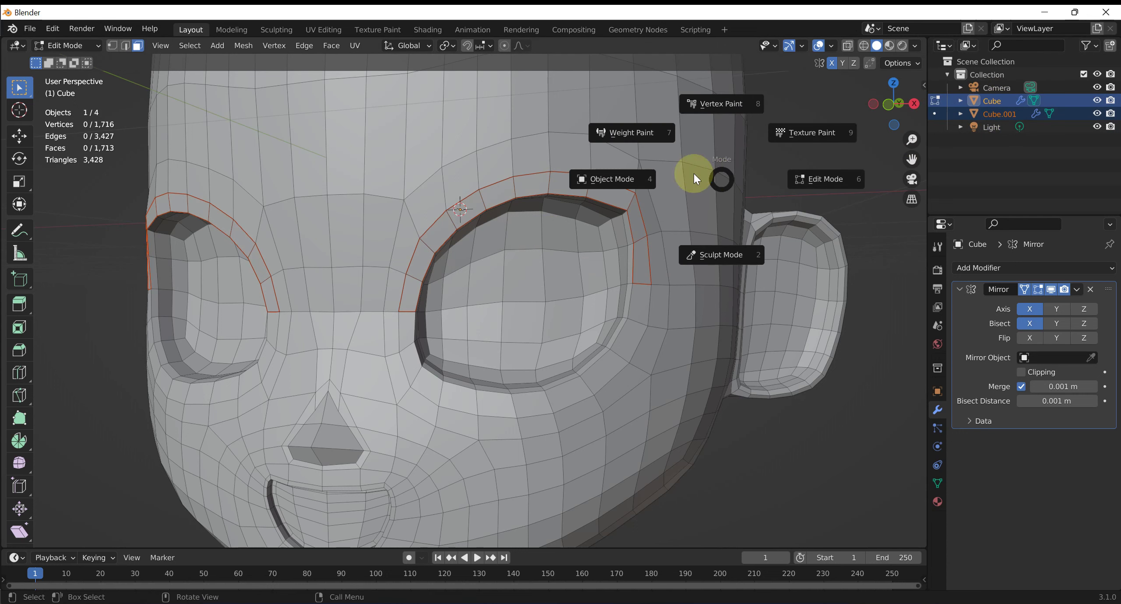
left_click(613, 172)
left_click(998, 113)
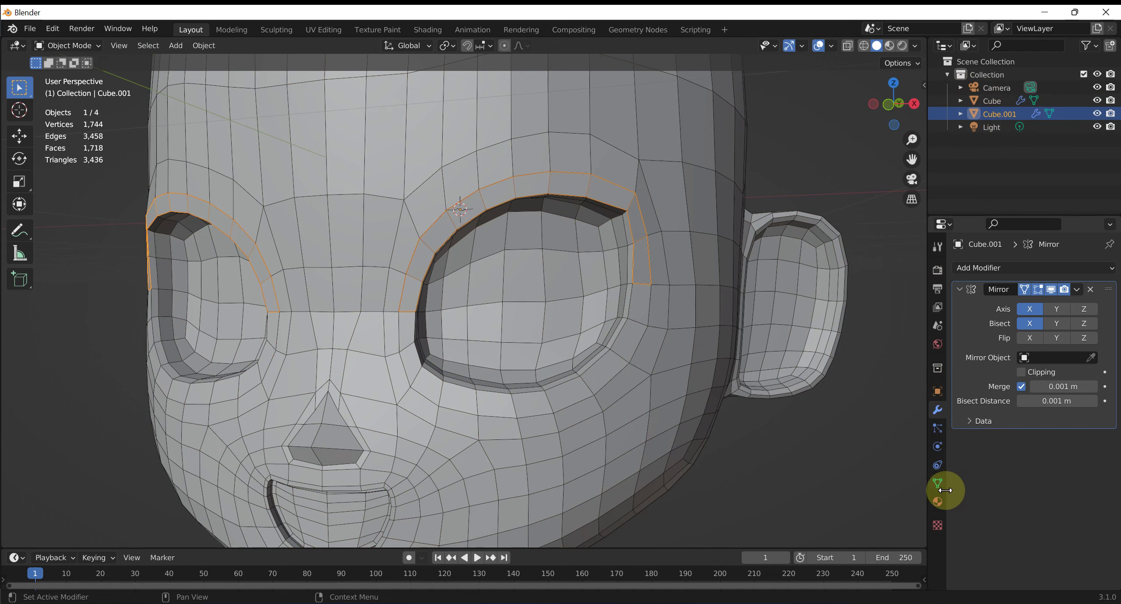
left_click(936, 501)
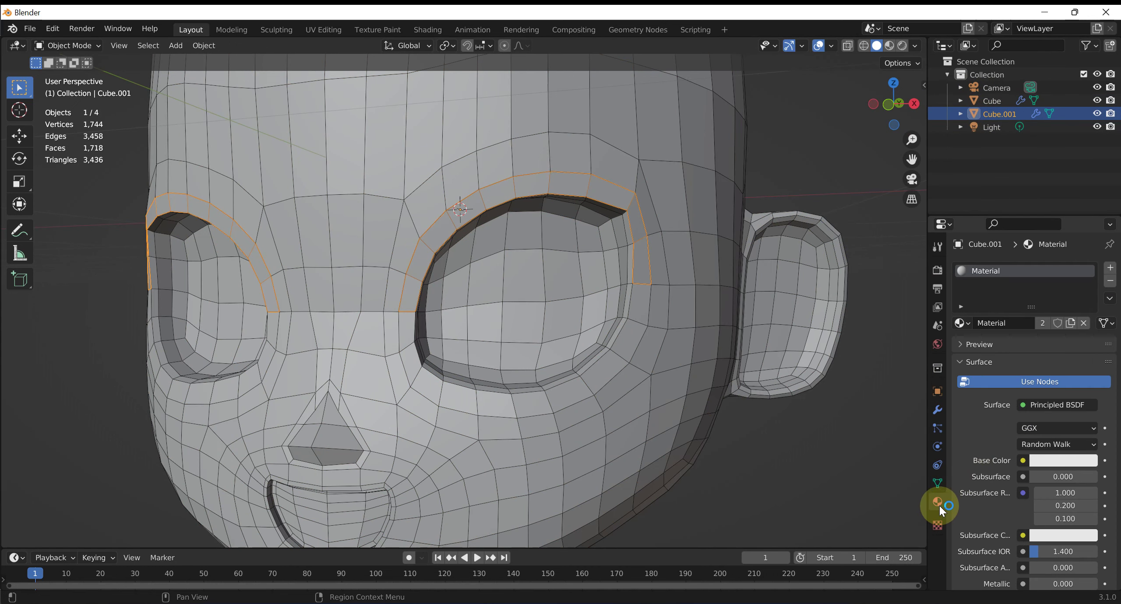
left_click(1070, 324)
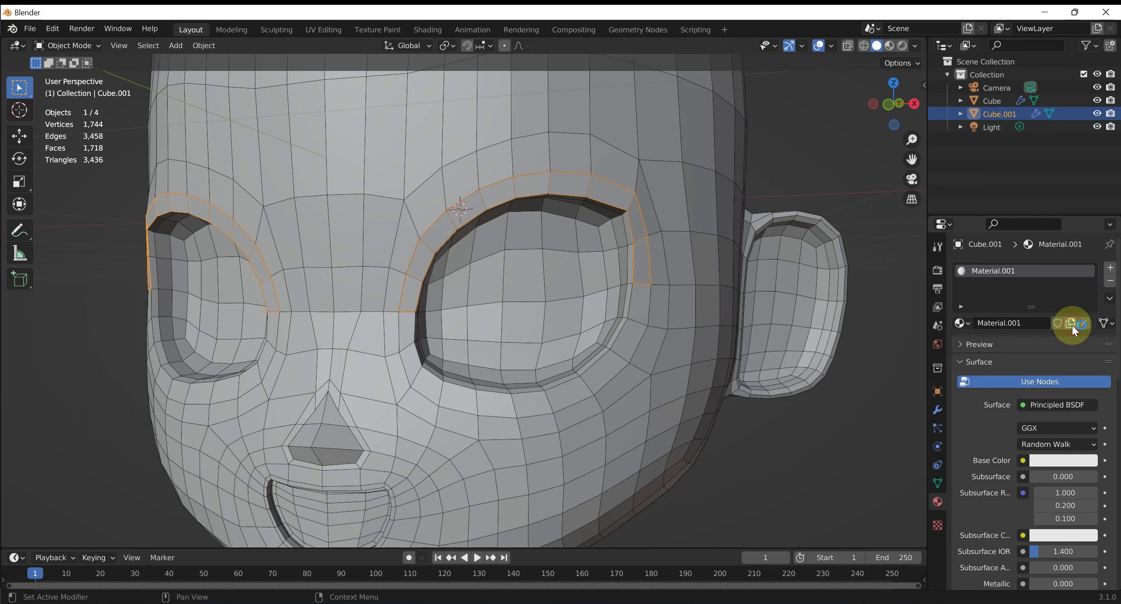
left_click(1064, 462)
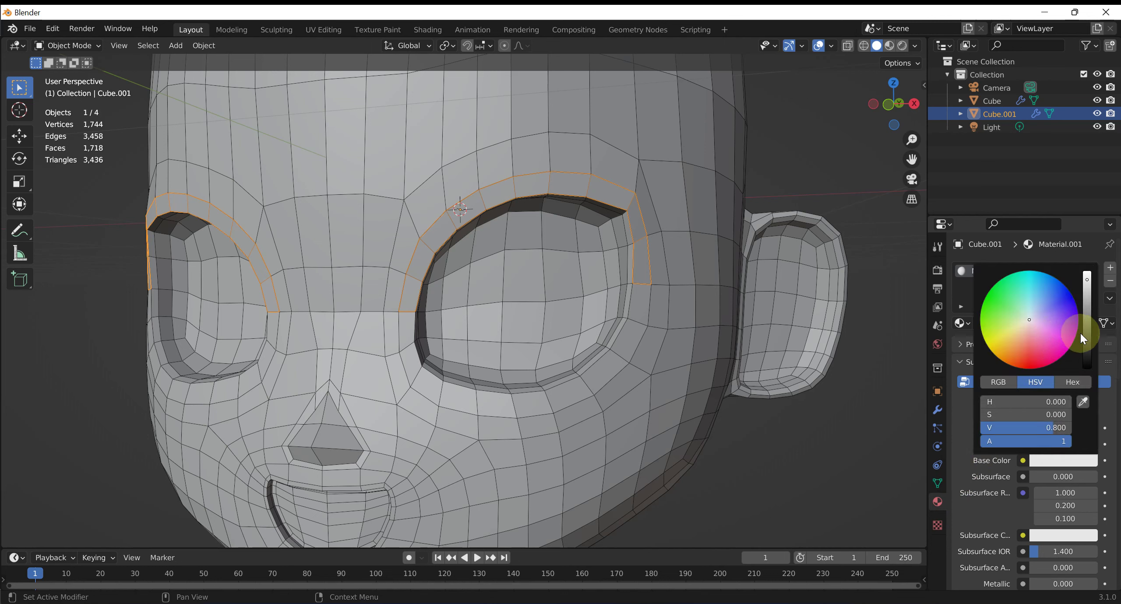
left_click_drag(1081, 333, 1081, 372)
Darken the brow strip's viewport display colour to near black.
scroll(989, 472, "down", 8)
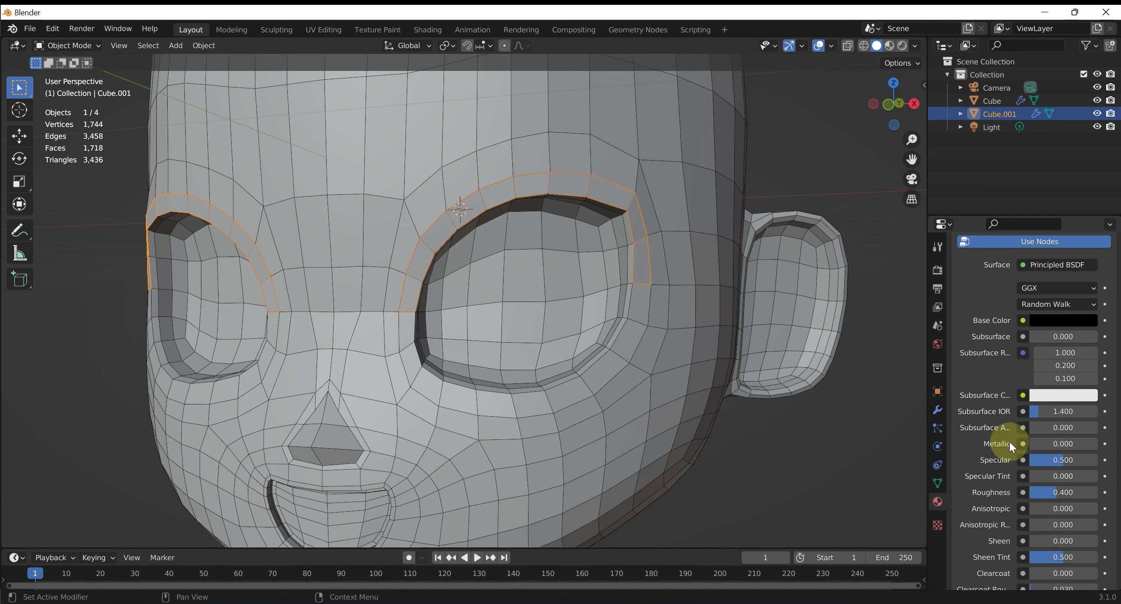
scroll(1008, 442, "down", 5)
scroll(977, 457, "down", 5)
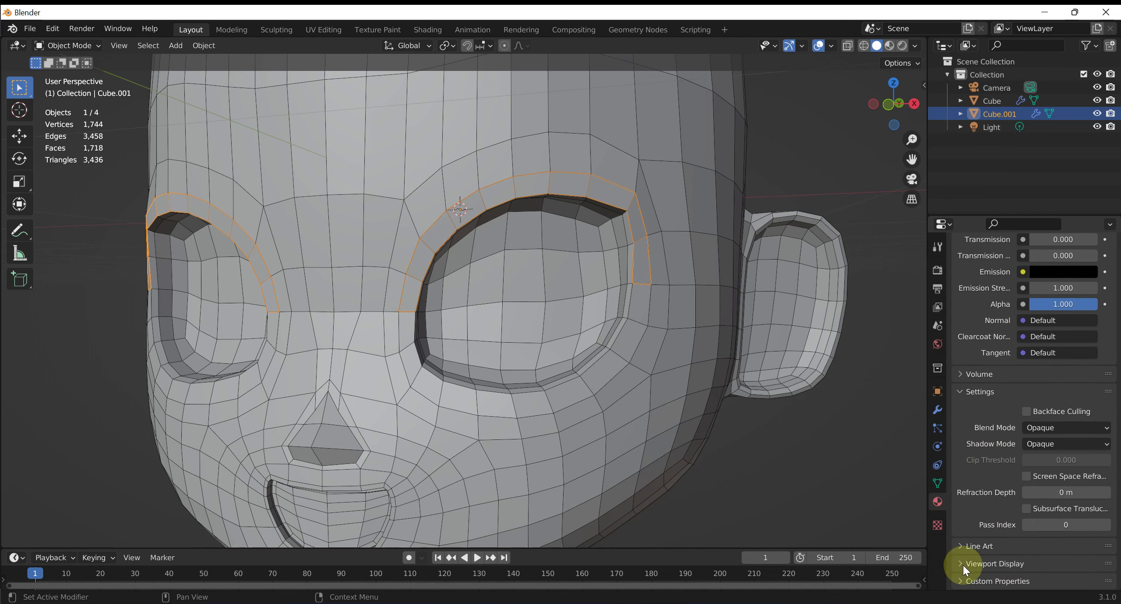
scroll(990, 536, "down", 3)
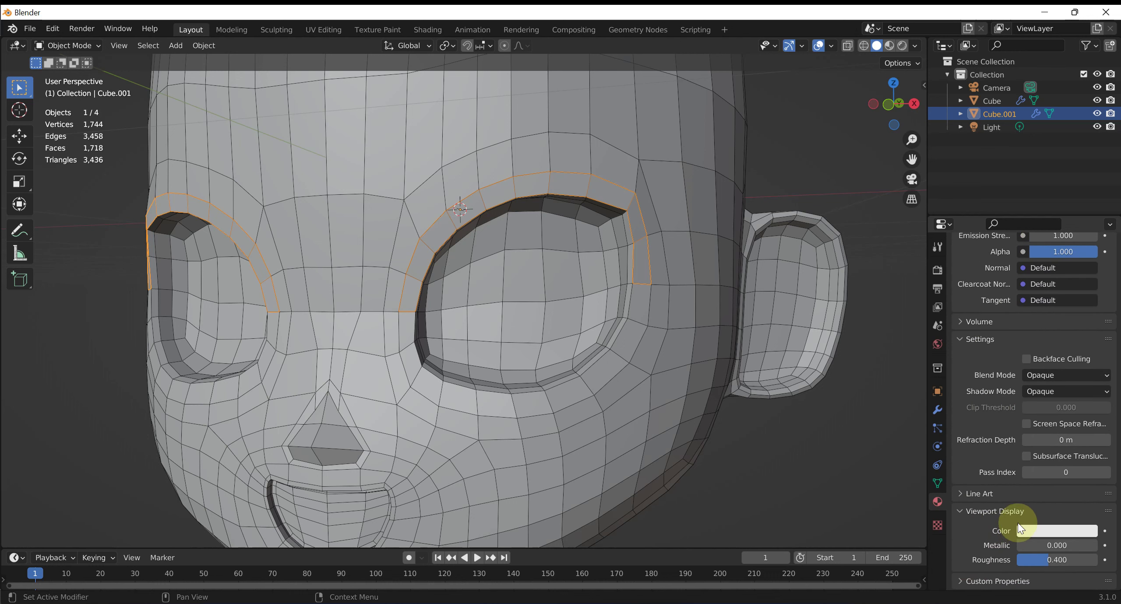
left_click(1042, 531)
left_click_drag(1086, 385, 1087, 410)
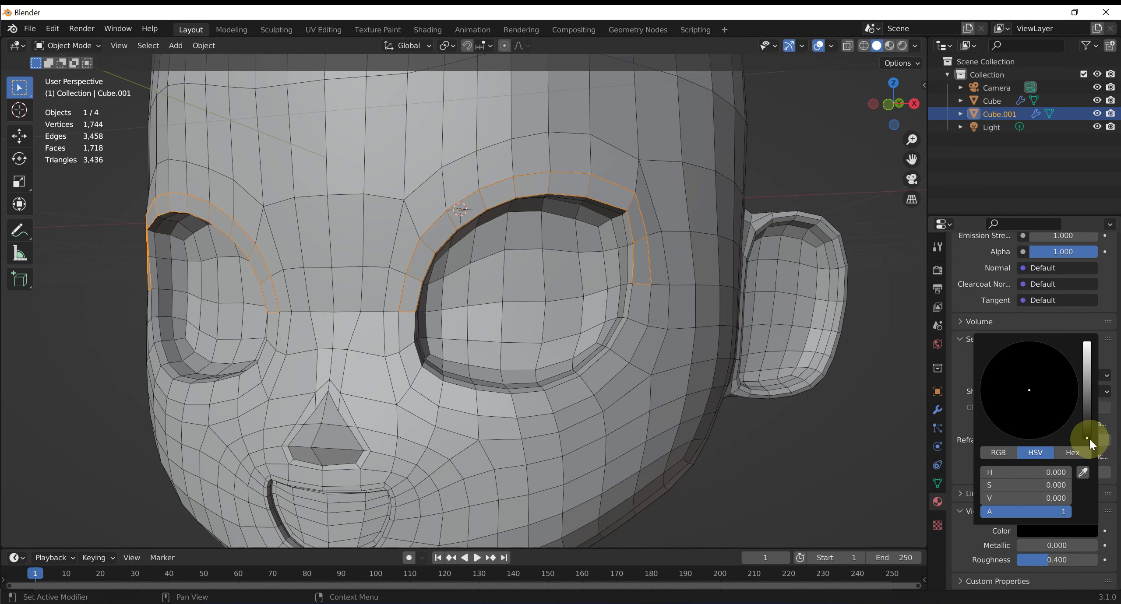
Try moving the brow strip, undo the move, and zoom in on the eyes.
scroll(1007, 350, "up", 2)
scroll(1007, 341, "up", 6)
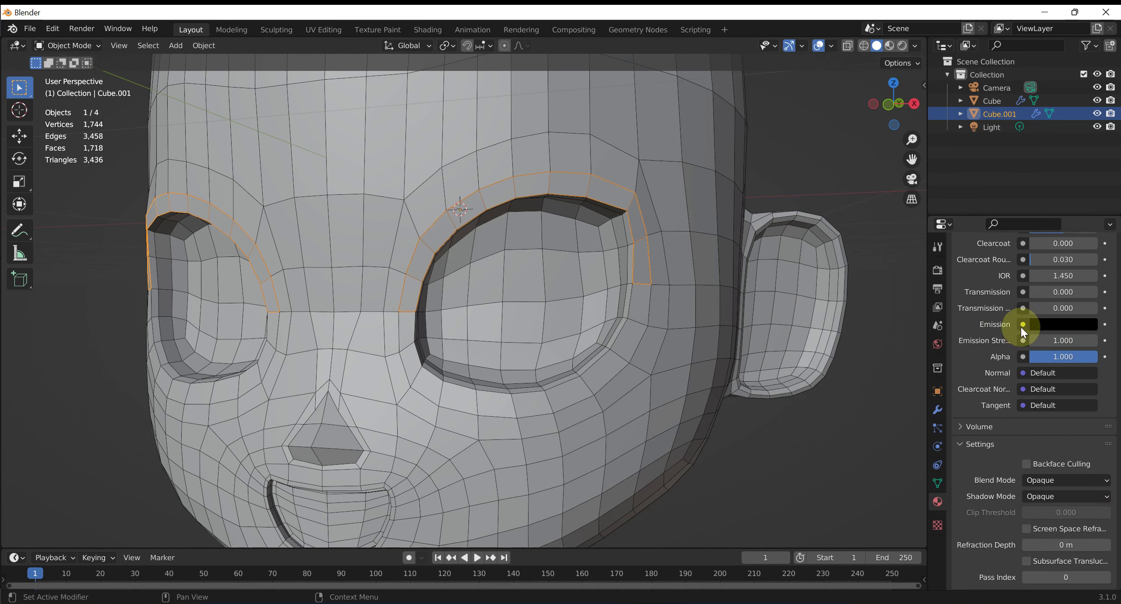
scroll(1021, 328, "up", 6)
mouse_move(651, 198)
middle_mouse_down()
mouse_move(369, 219)
mouse_move(471, 263)
mouse_move(397, 247)
middle_mouse_up()
key("g")
left_click(337, 235)
key("ctrl+z")
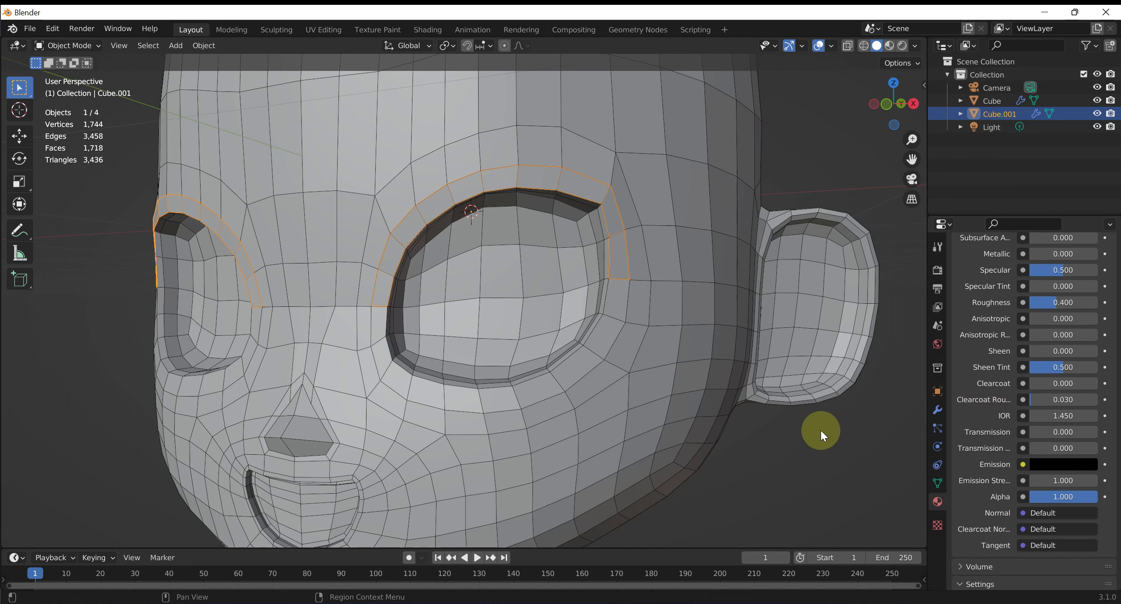
scroll(718, 300, "up", 1)
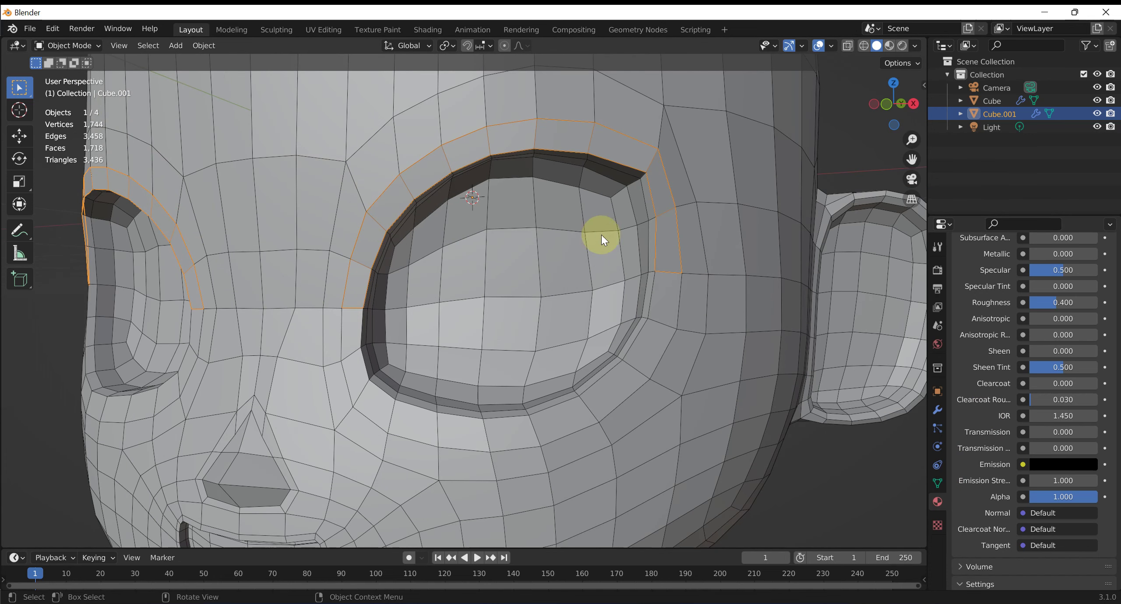
Dissolve the outer and inner end vertices of the brow strip, leaving 20 vertices.
key("ctrl+Tab")
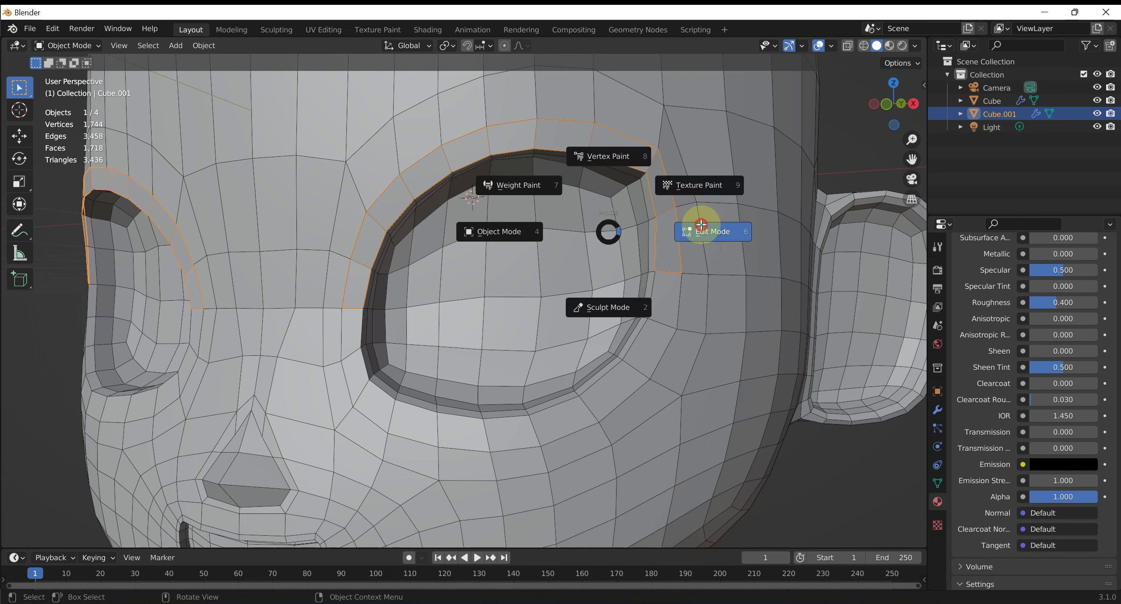
left_click(703, 226)
left_click(113, 48)
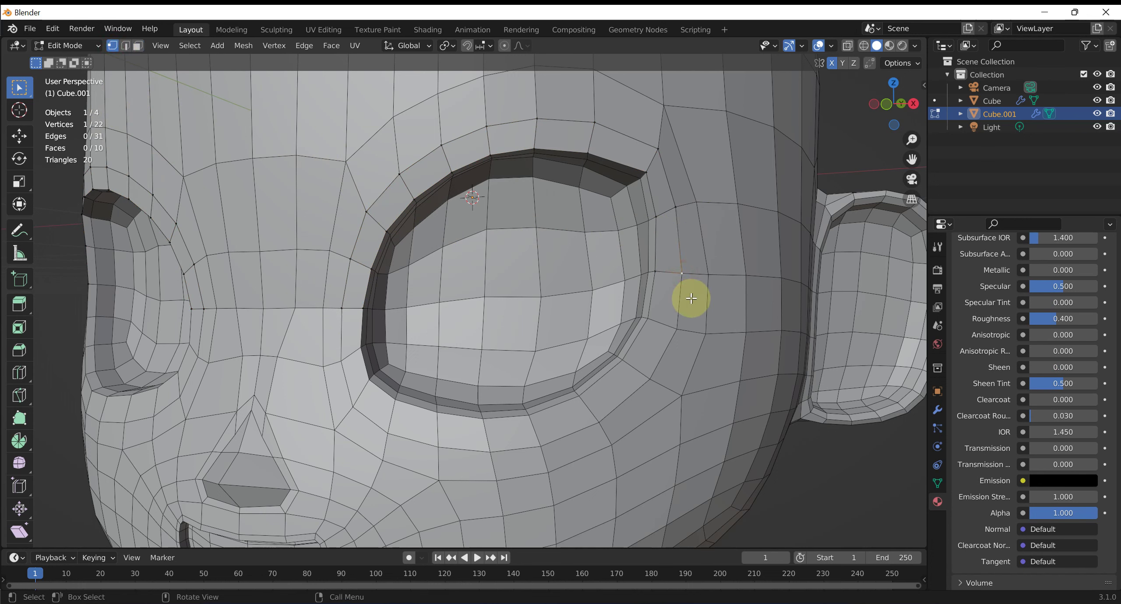
key("x")
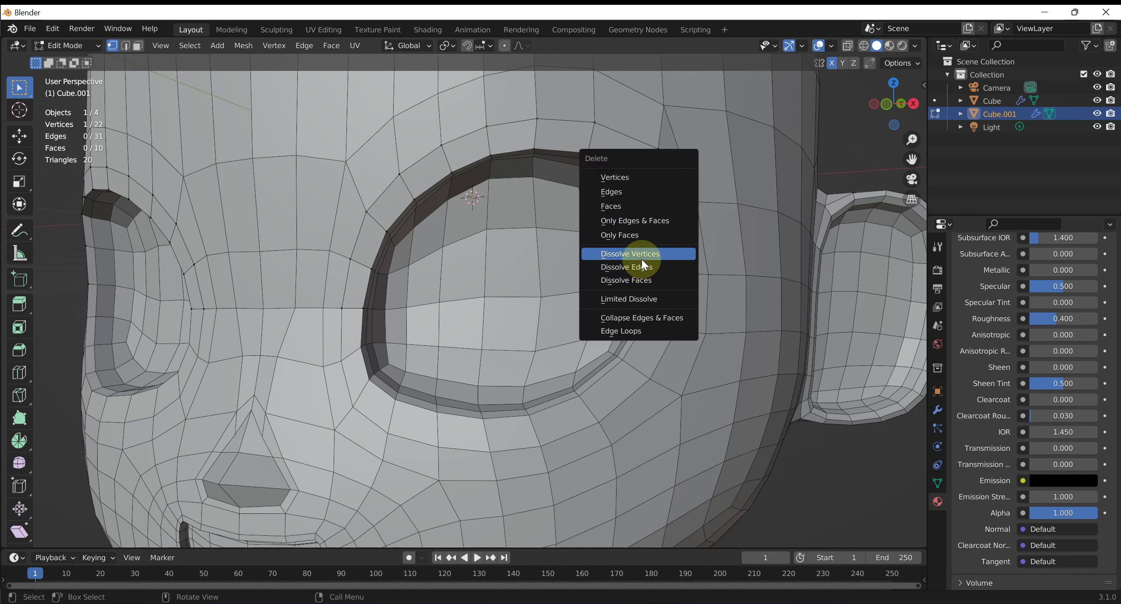
left_click(642, 258)
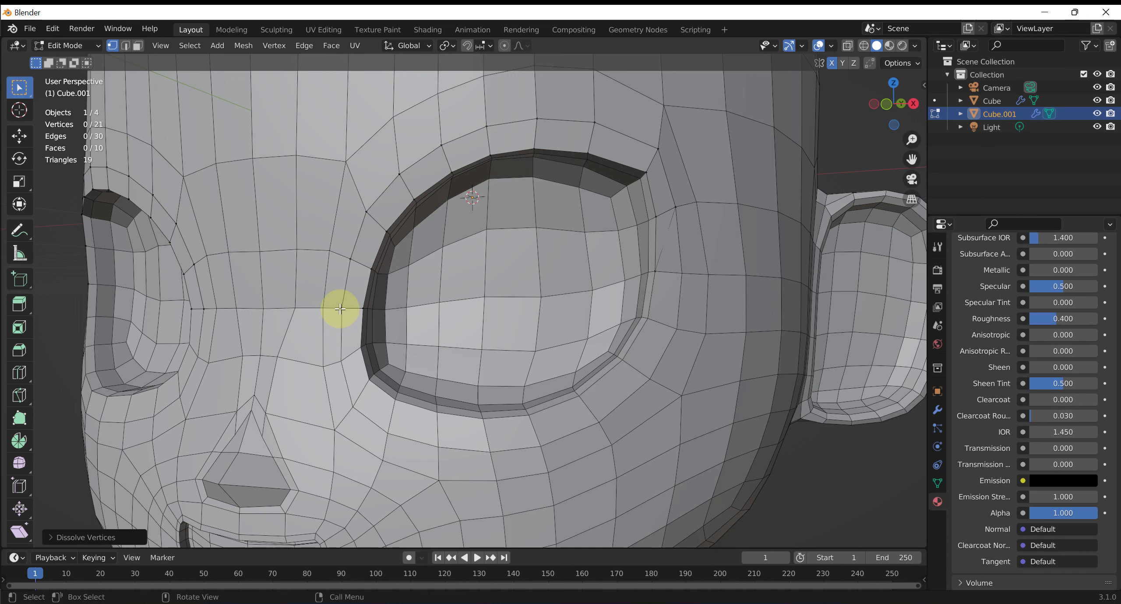
left_click(341, 309)
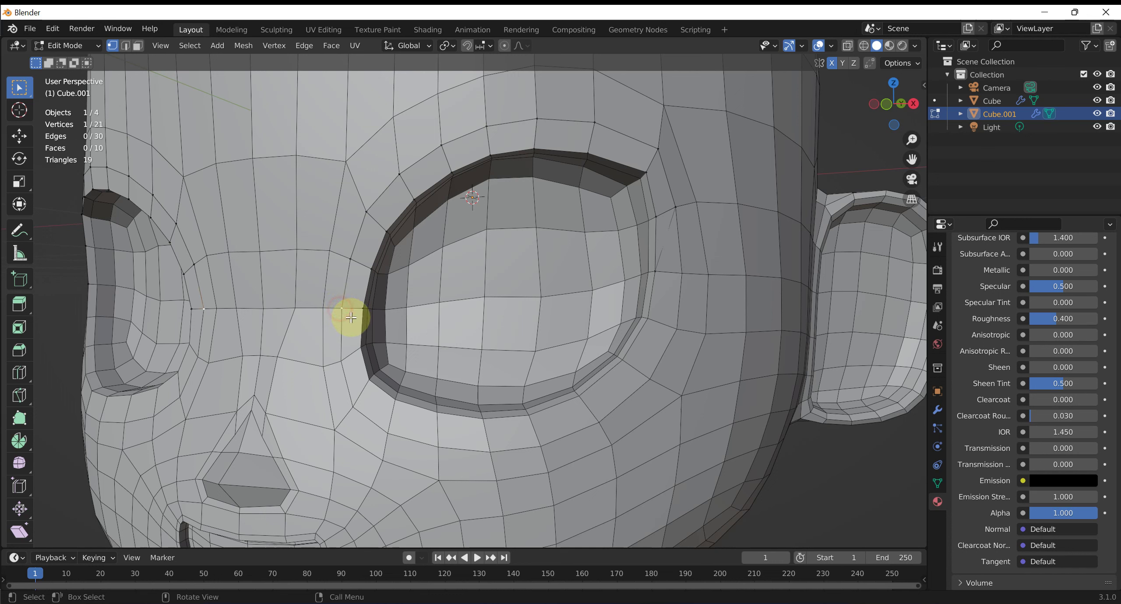
key("x")
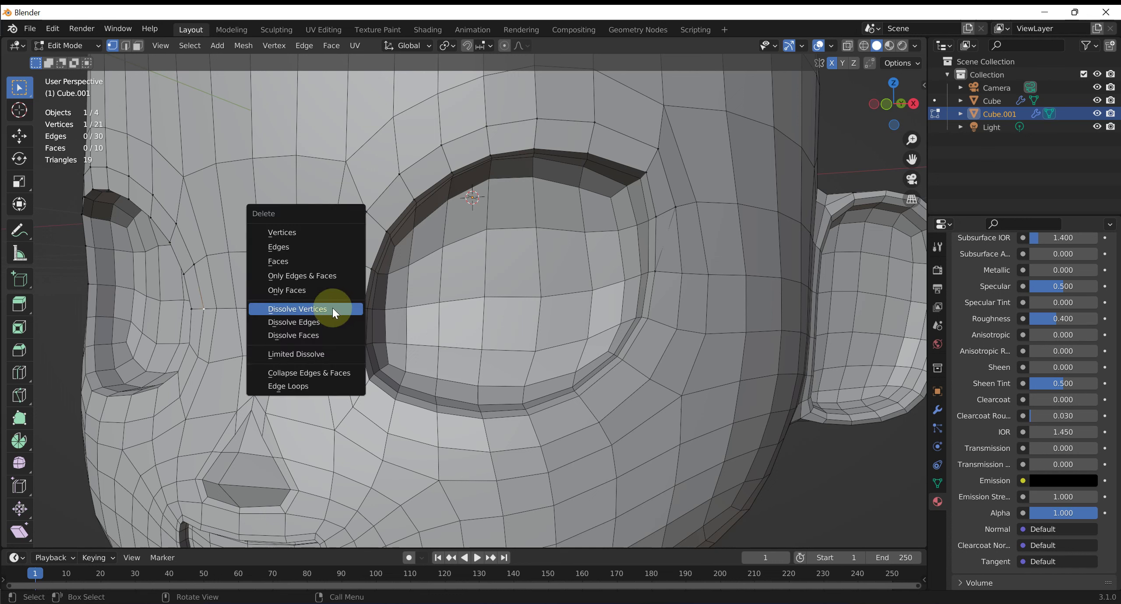
left_click(333, 309)
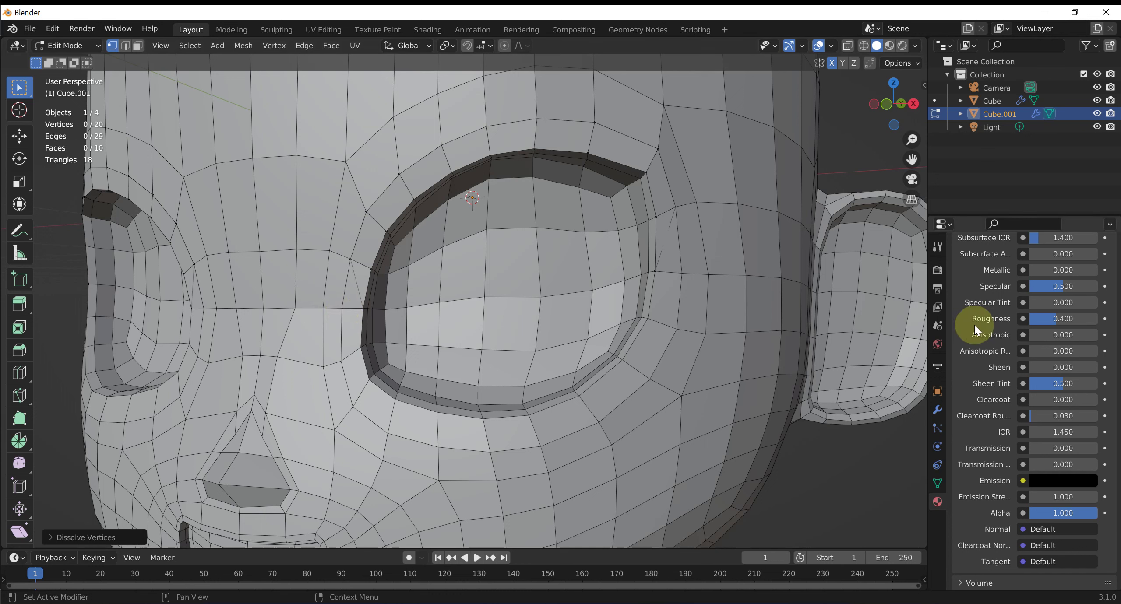
Add a 0.01 m Solidify modifier to the brow strip with offset 0.1123.
left_click(938, 410)
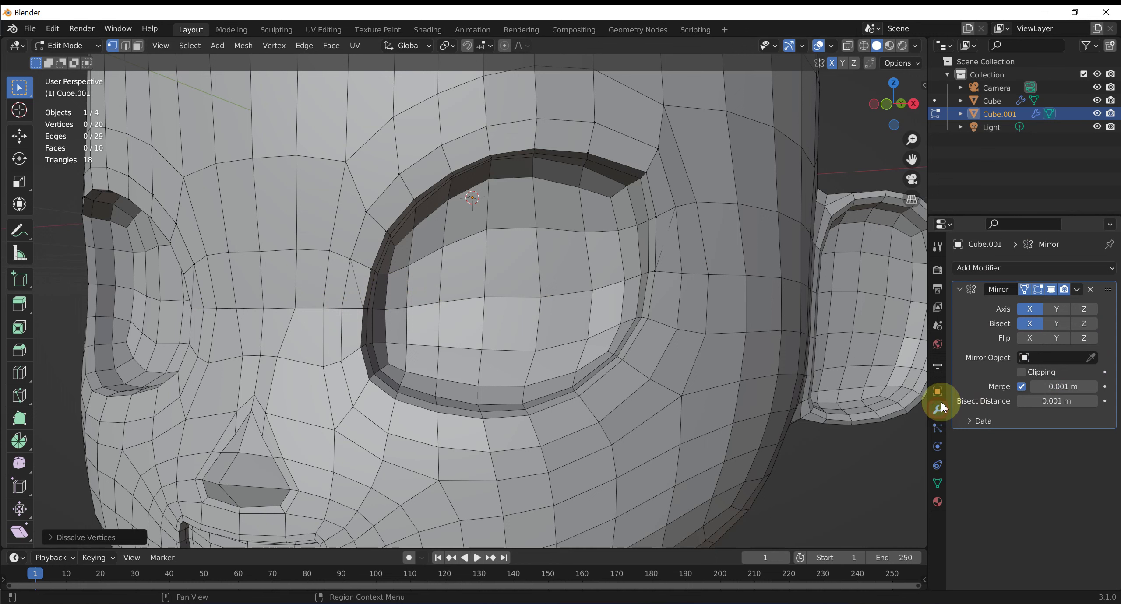
left_click(997, 272)
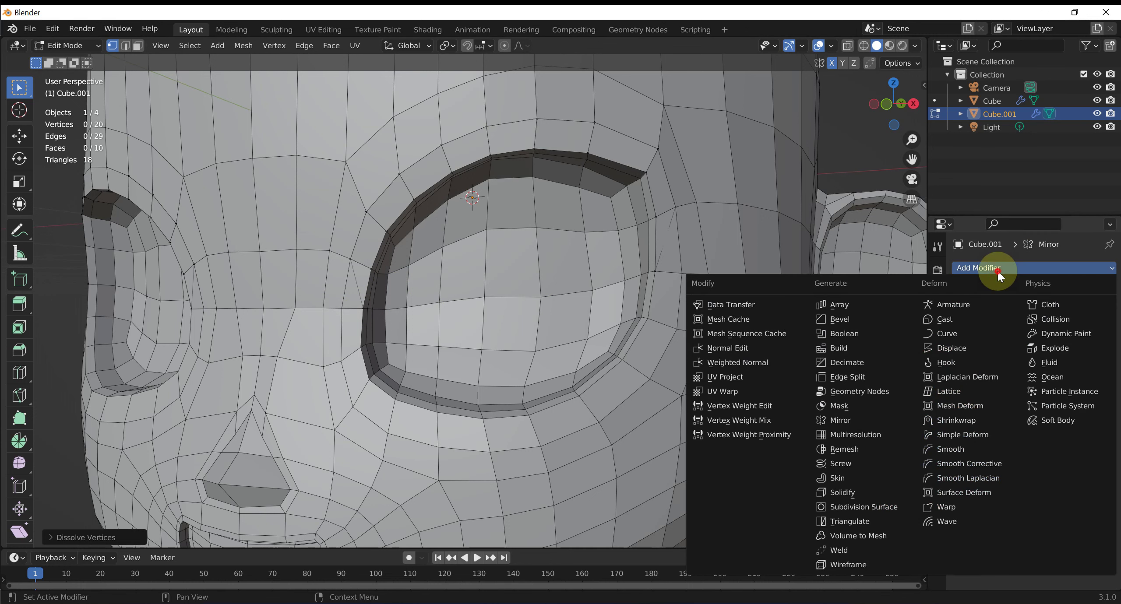
left_click(860, 490)
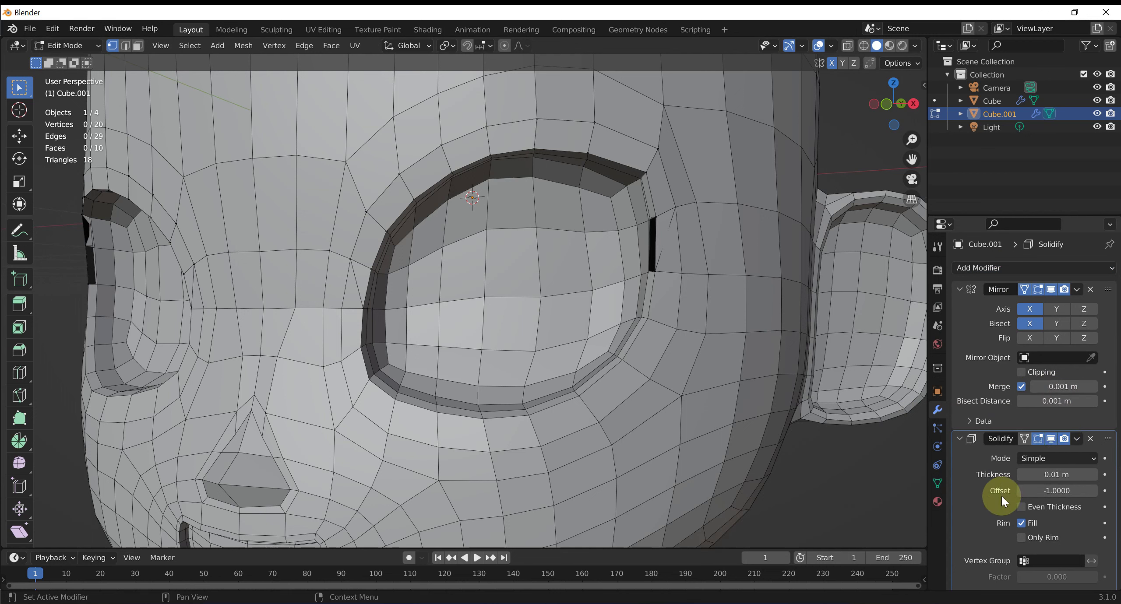
scroll(995, 494, "down", 3)
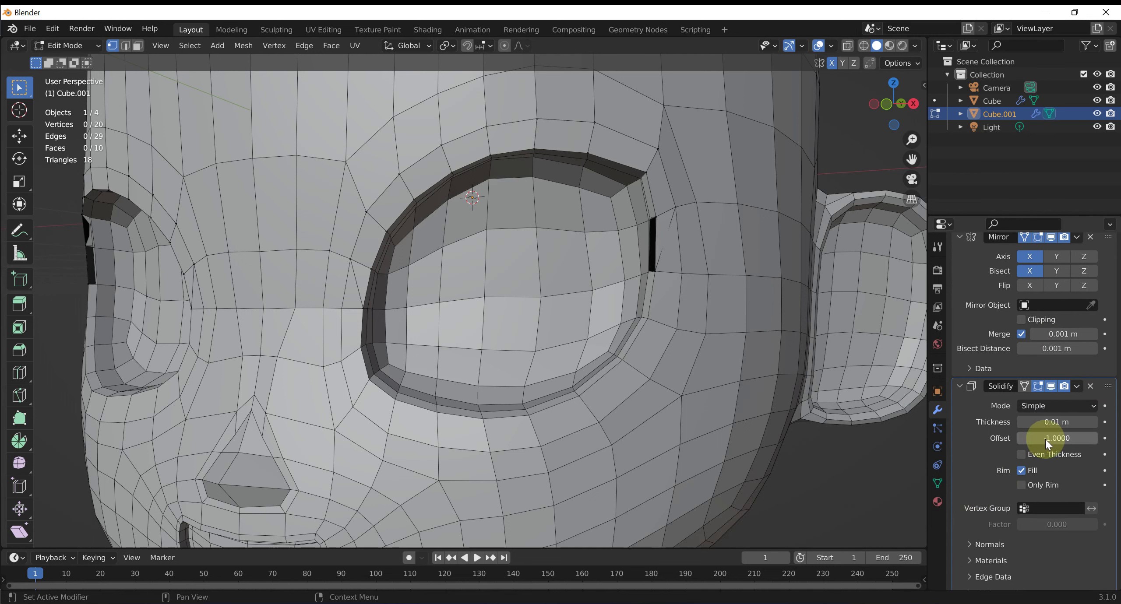
left_click_drag(1053, 434, 1094, 438)
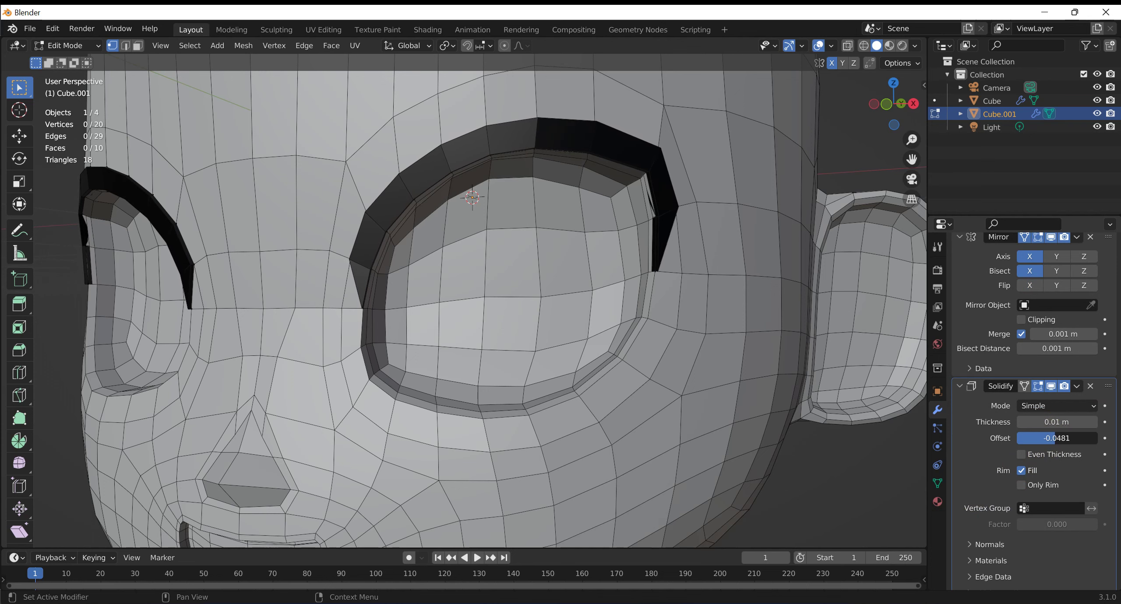
mouse_move(758, 305)
middle_mouse_down()
mouse_move(764, 336)
mouse_move(768, 313)
middle_mouse_up()
scroll(778, 293, "down", 3)
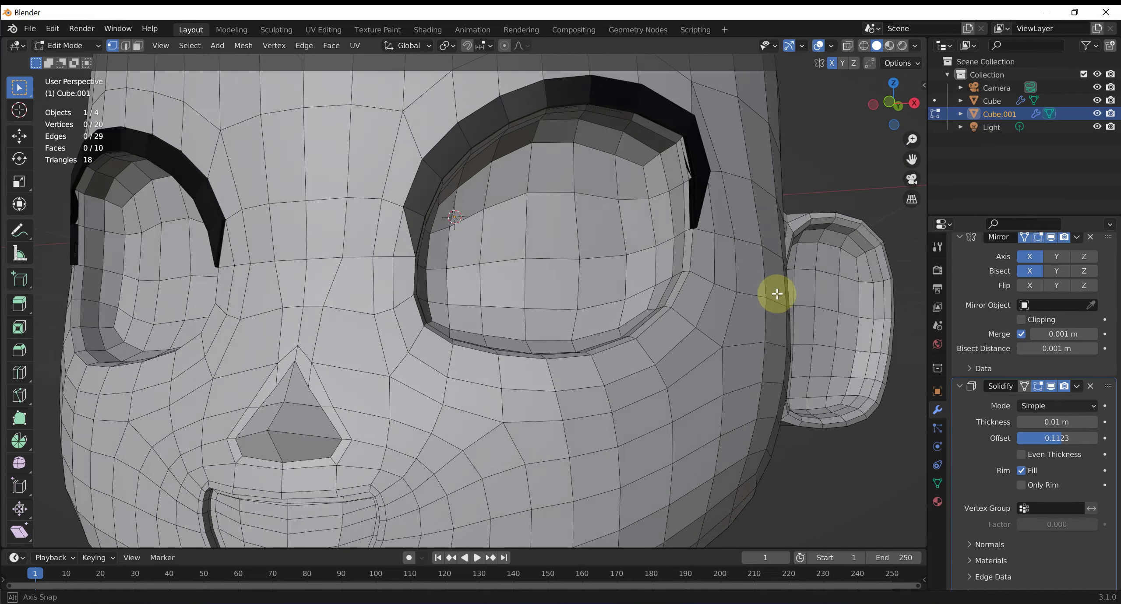
scroll(573, 300, "up", 2)
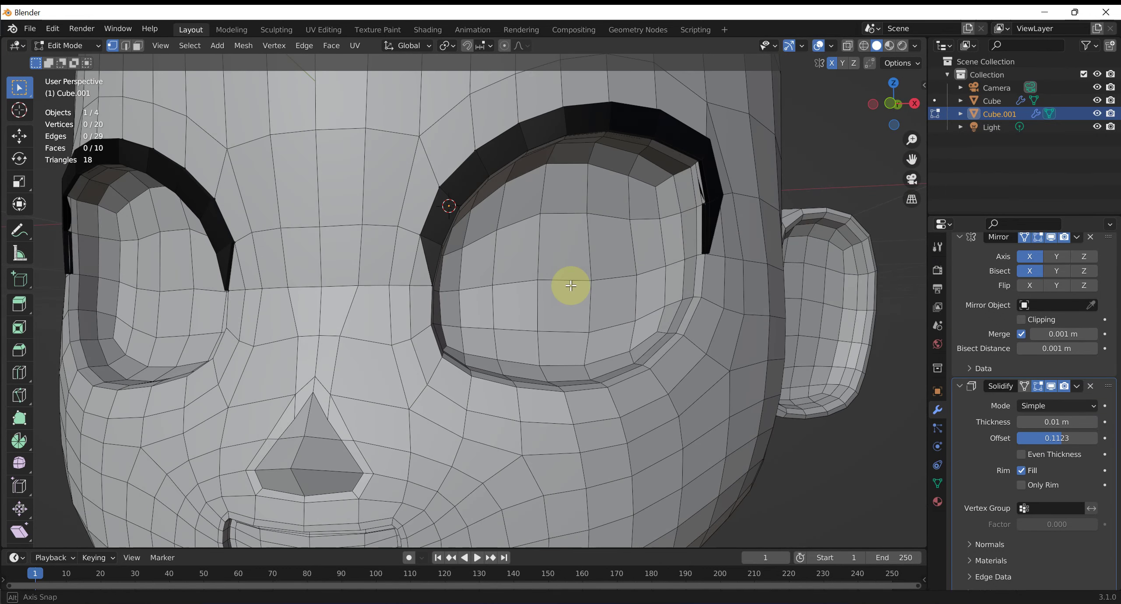
Sculpt the brow strip with a Grab brush shrunk to 66 px, nudging its inner end.
key("ctrl+Tab")
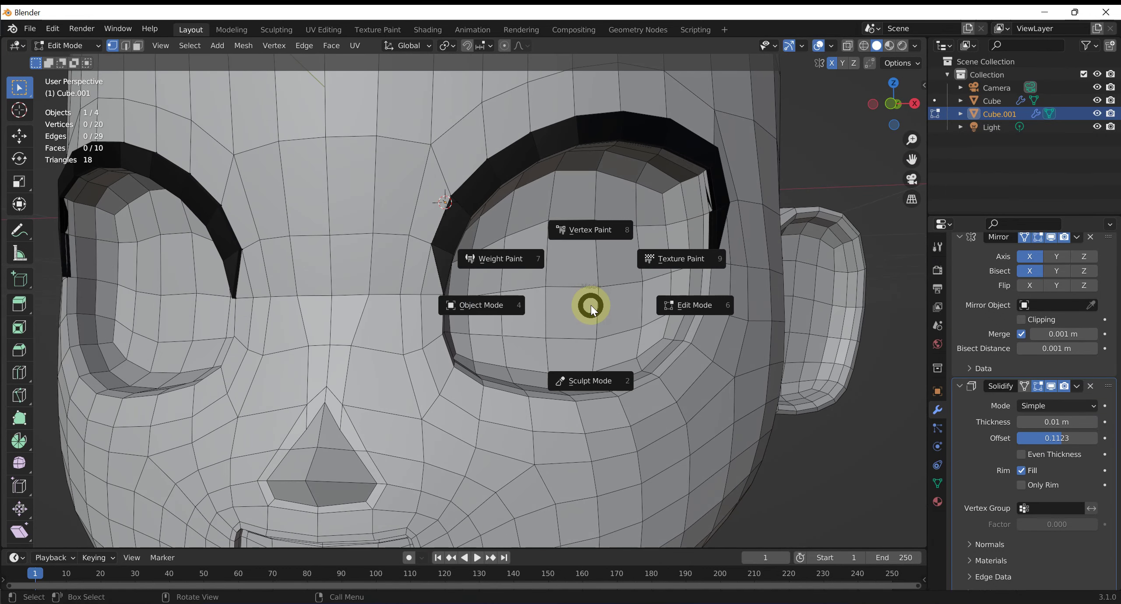
left_click(582, 379)
key("f")
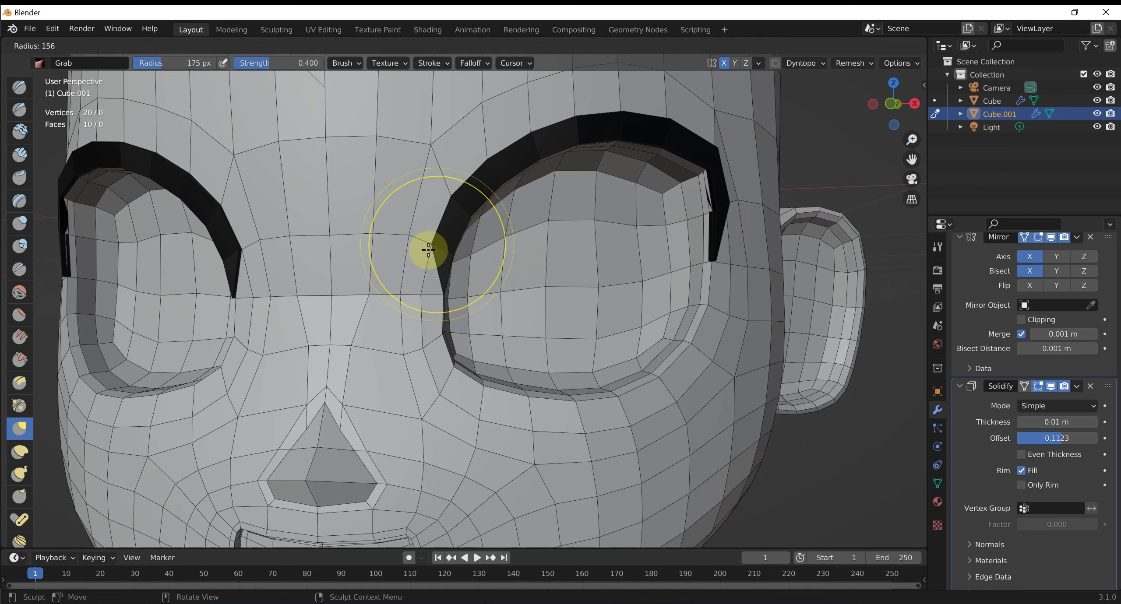
left_click(413, 252)
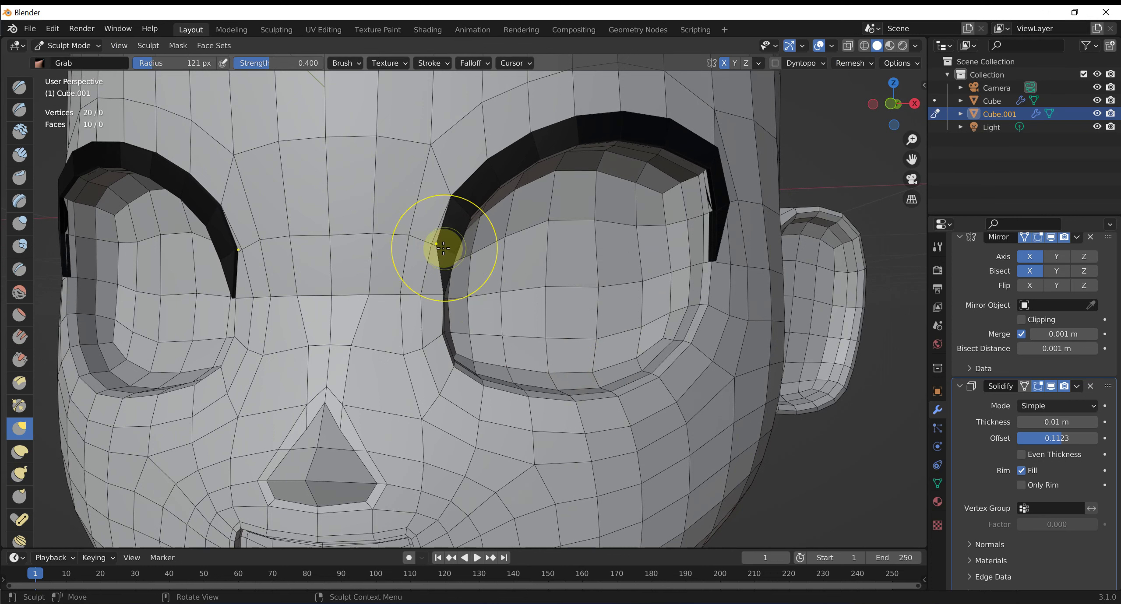
key("f")
left_click(434, 248)
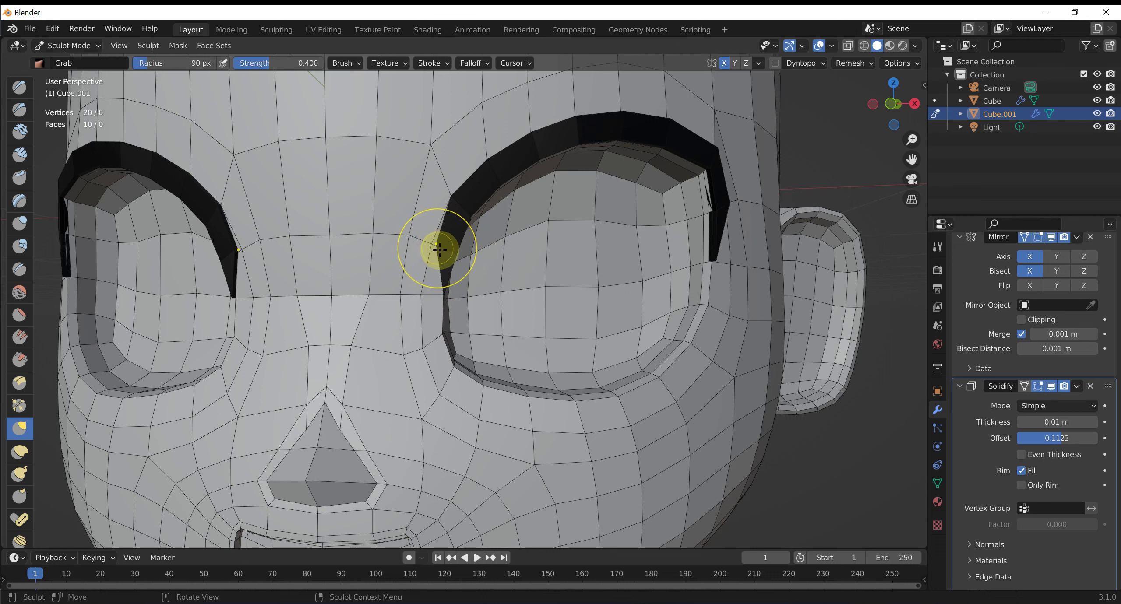
key("f")
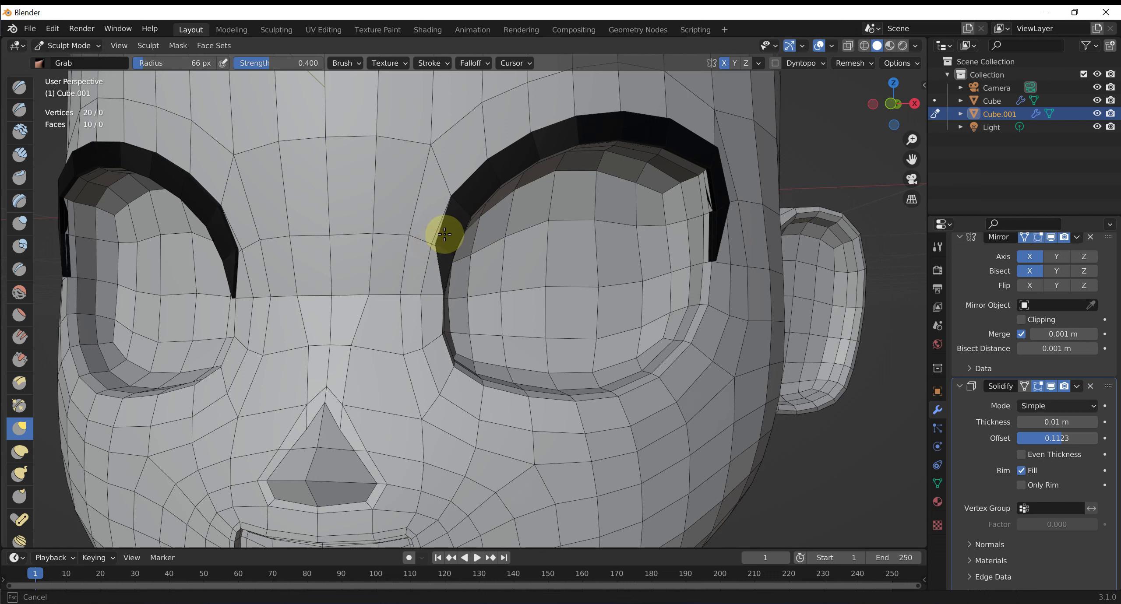
left_click(440, 240)
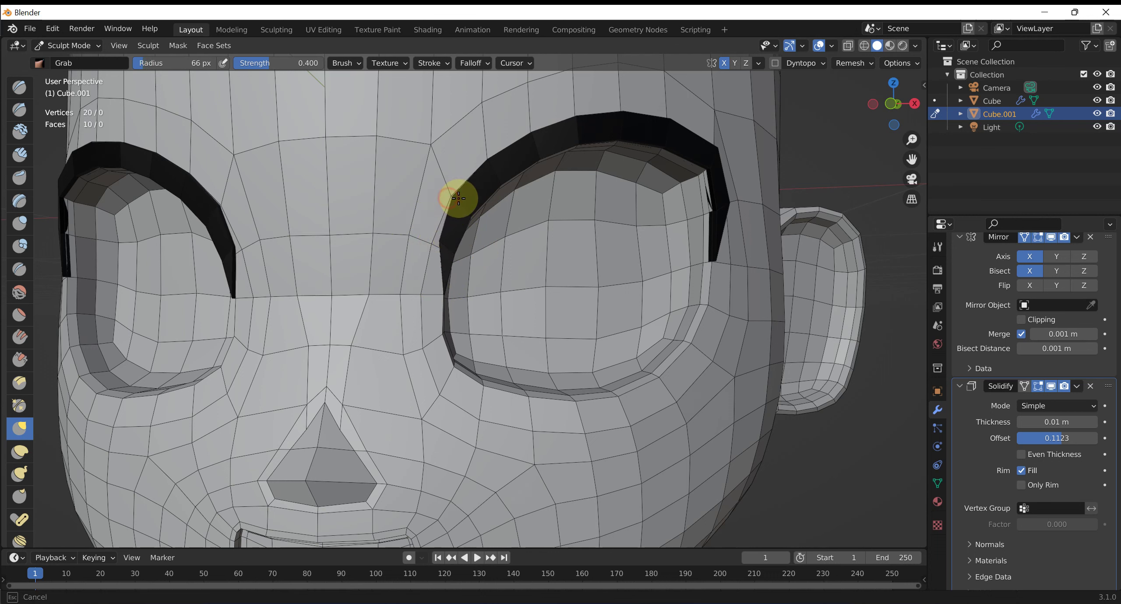
left_click_drag(447, 241, 451, 238)
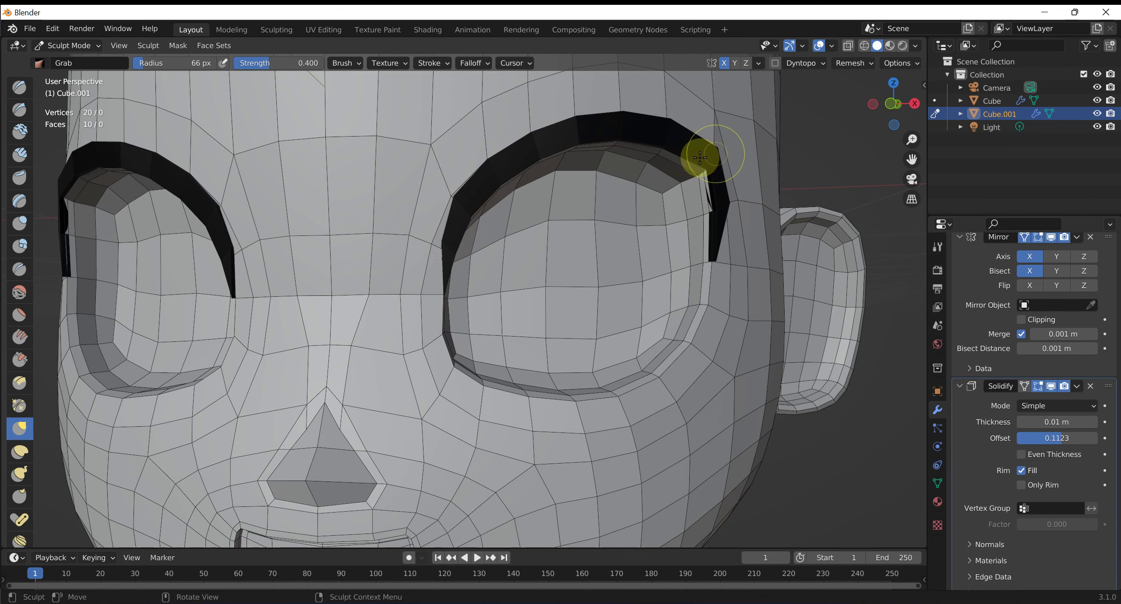
Pull the brow's outer end up into a point and raise its top edge with a 104 px brush.
middle_click_drag(700, 157, 663, 163)
scroll(662, 163, "up", 2)
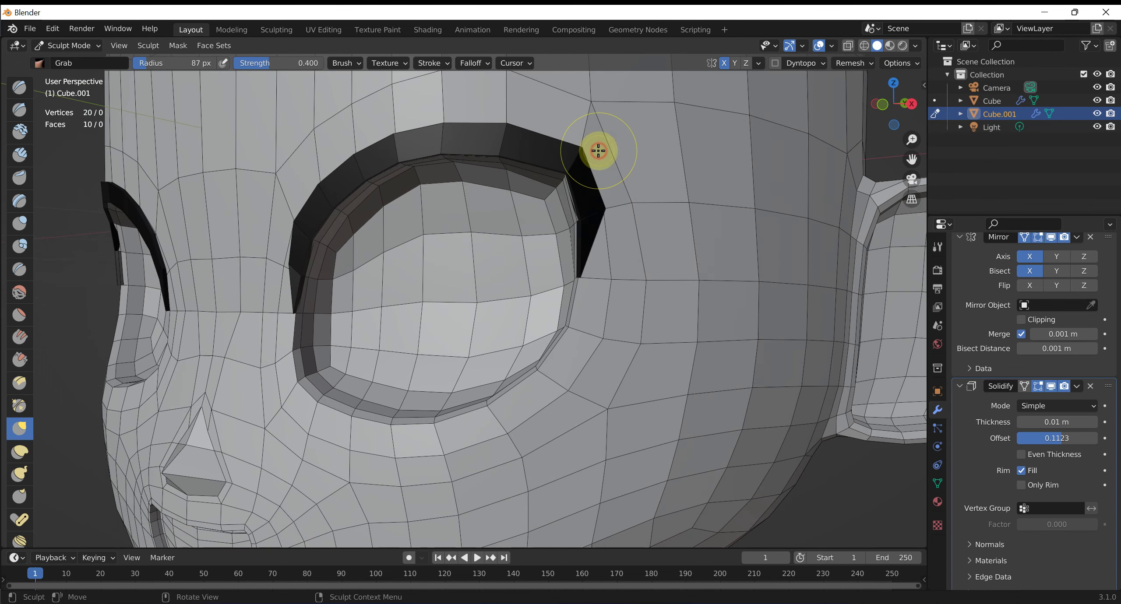
mouse_move(583, 147)
left_mouse_down()
mouse_move(596, 130)
mouse_move(570, 150)
mouse_move(645, 101)
left_mouse_up()
mouse_move(565, 177)
left_mouse_down()
mouse_move(573, 207)
mouse_move(579, 193)
left_mouse_up()
key("f")
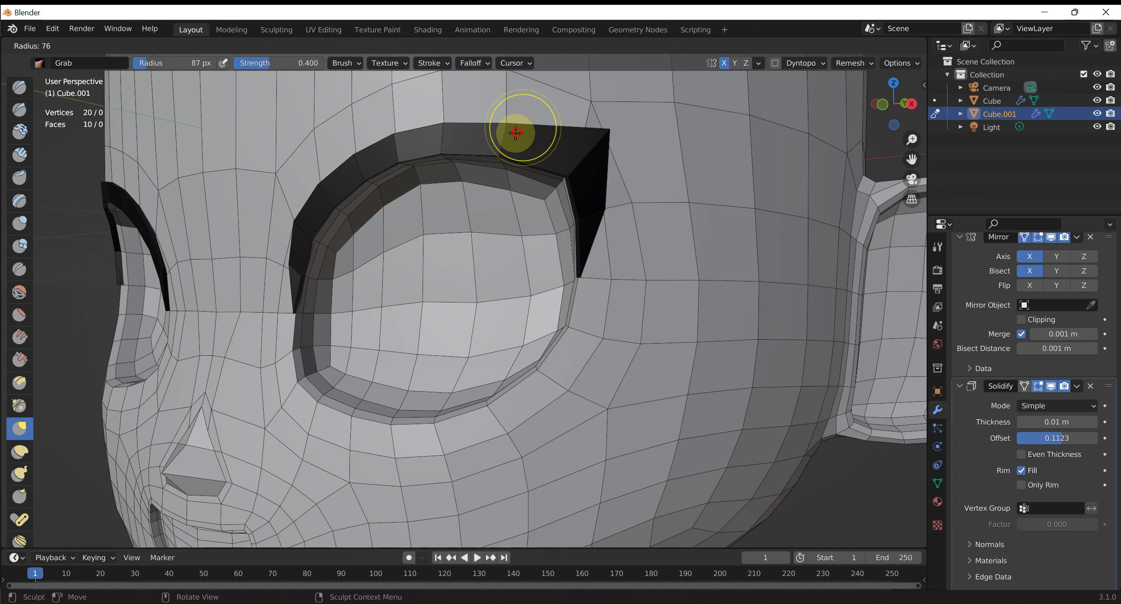
left_click(505, 108)
left_click_drag(526, 126, 607, 130)
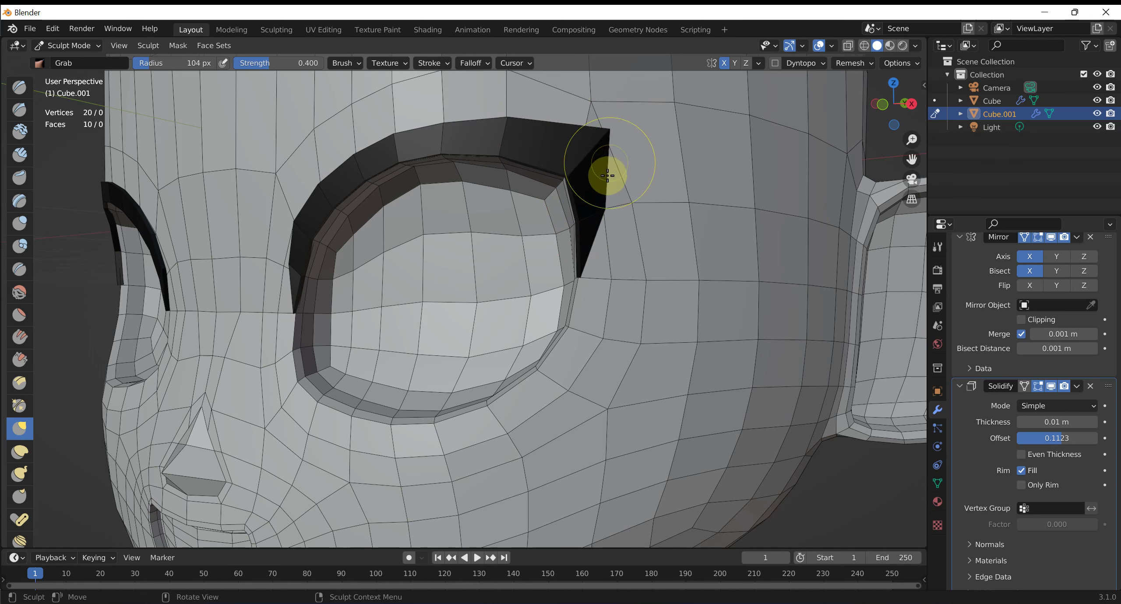
middle_click_drag(605, 175, 585, 241)
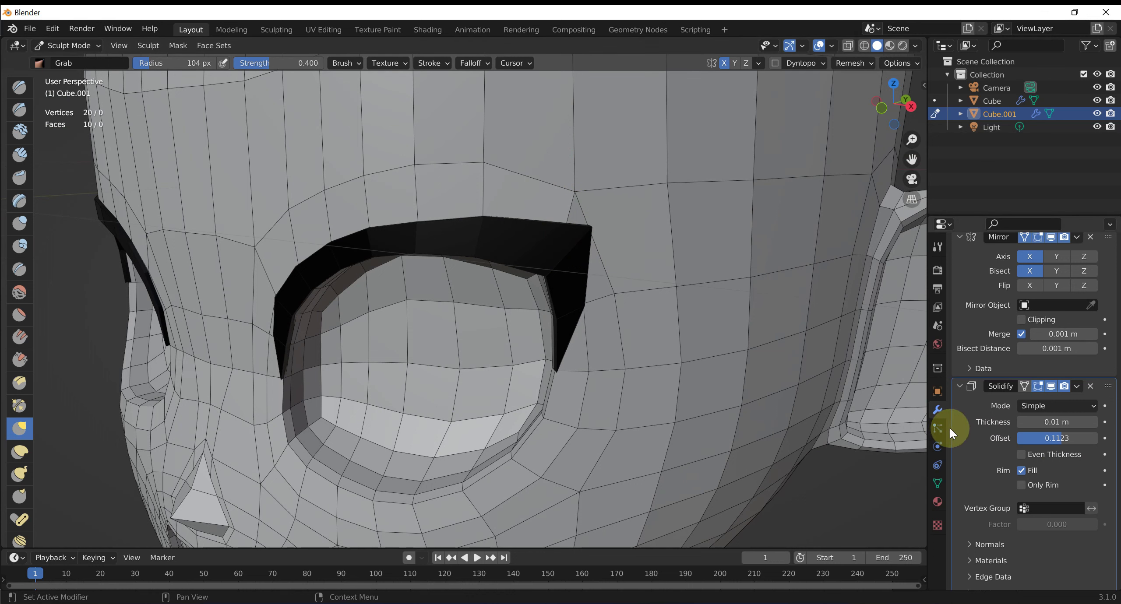
Drag the brow's outer corner out to a sharp point, toggling Solidify's edit-mode display.
scroll(1028, 379, "down", 2)
left_click(1039, 359)
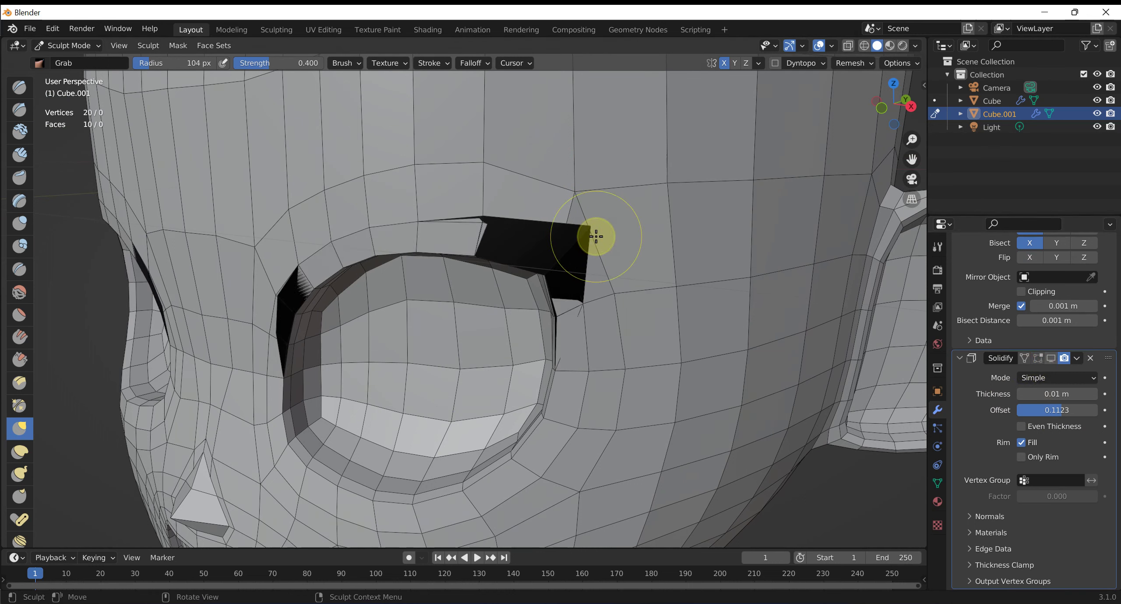
left_click_drag(596, 219, 650, 208)
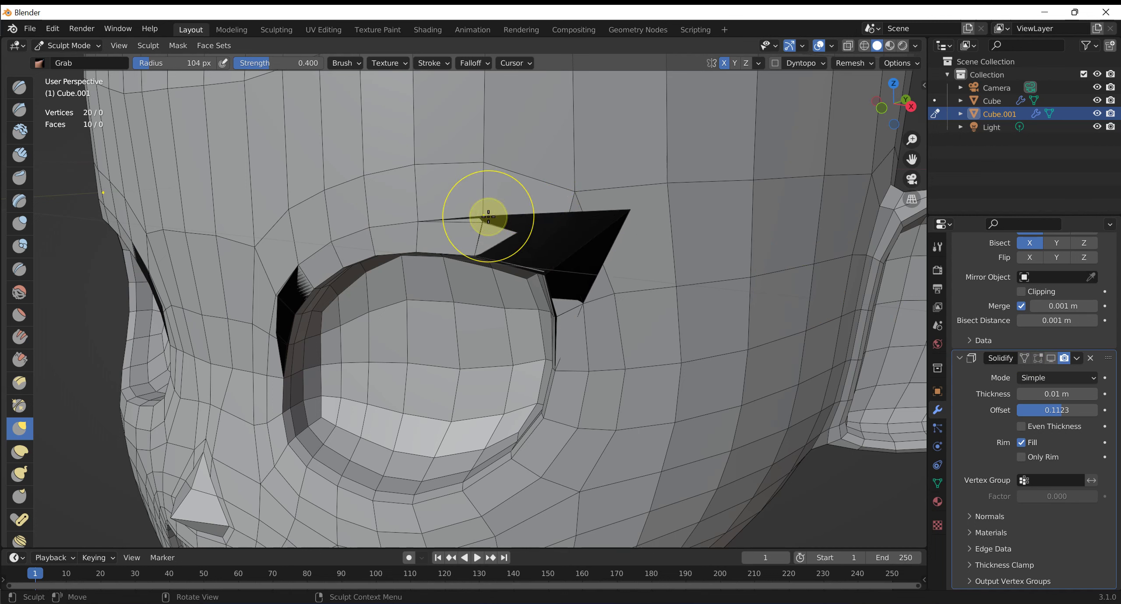
left_click_drag(488, 213, 501, 220)
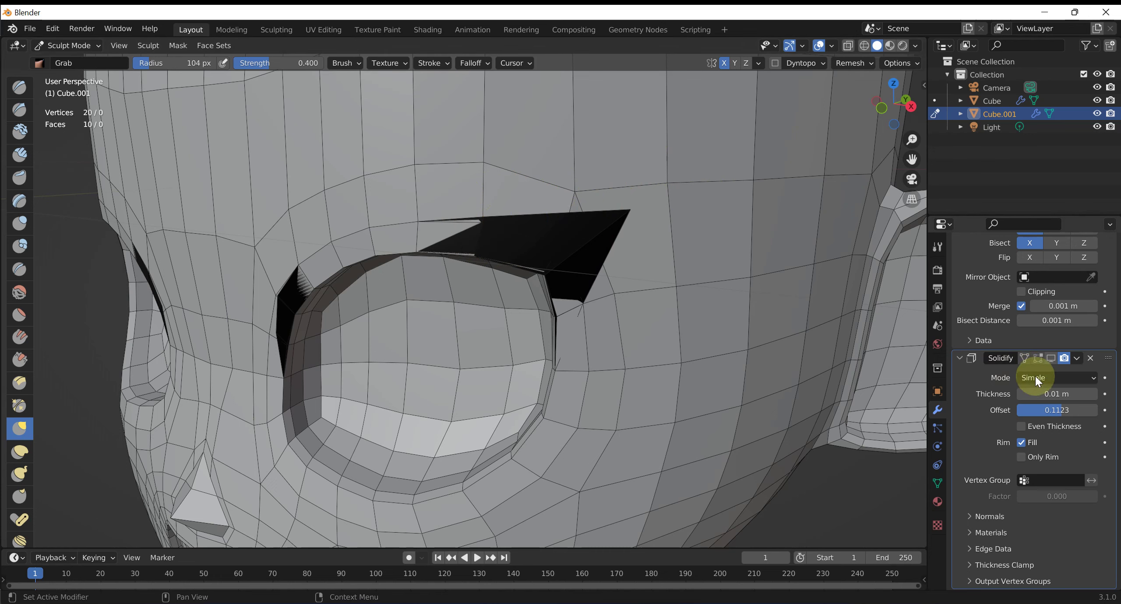
left_click(1051, 358)
left_click(1037, 357)
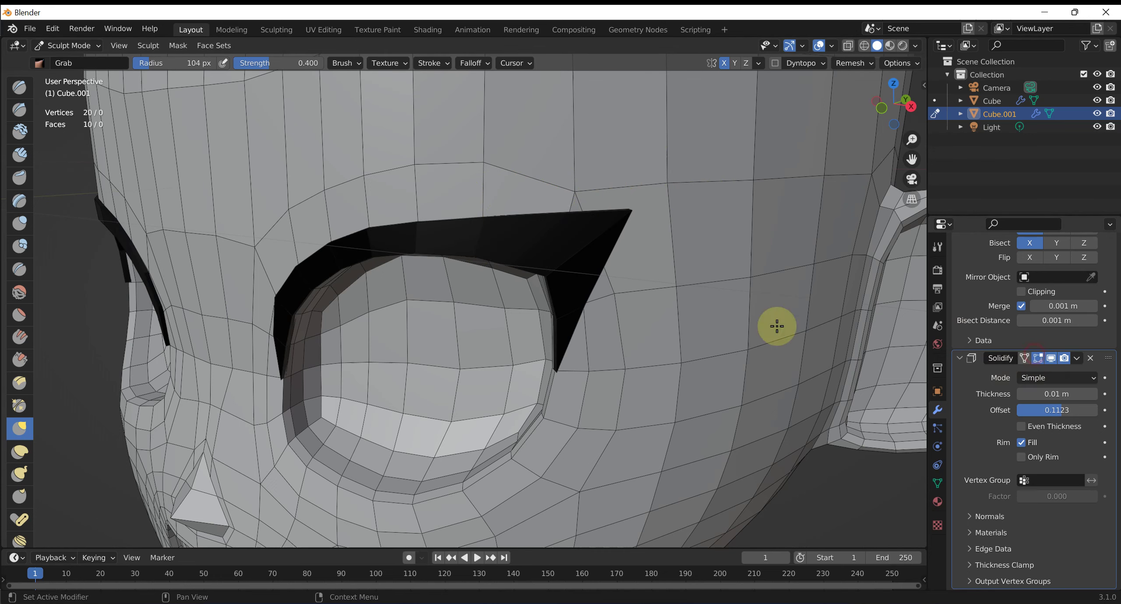
Orbit to a near-front view of the head and return to Object Mode.
scroll(595, 277, "down", 6)
mouse_move(595, 277)
middle_mouse_down()
mouse_move(645, 258)
mouse_move(678, 298)
mouse_move(649, 293)
mouse_move(655, 351)
mouse_move(643, 320)
mouse_move(622, 329)
middle_mouse_up()
scroll(515, 368, "up", 2)
scroll(535, 373, "up", 2)
scroll(563, 380, "up", 2)
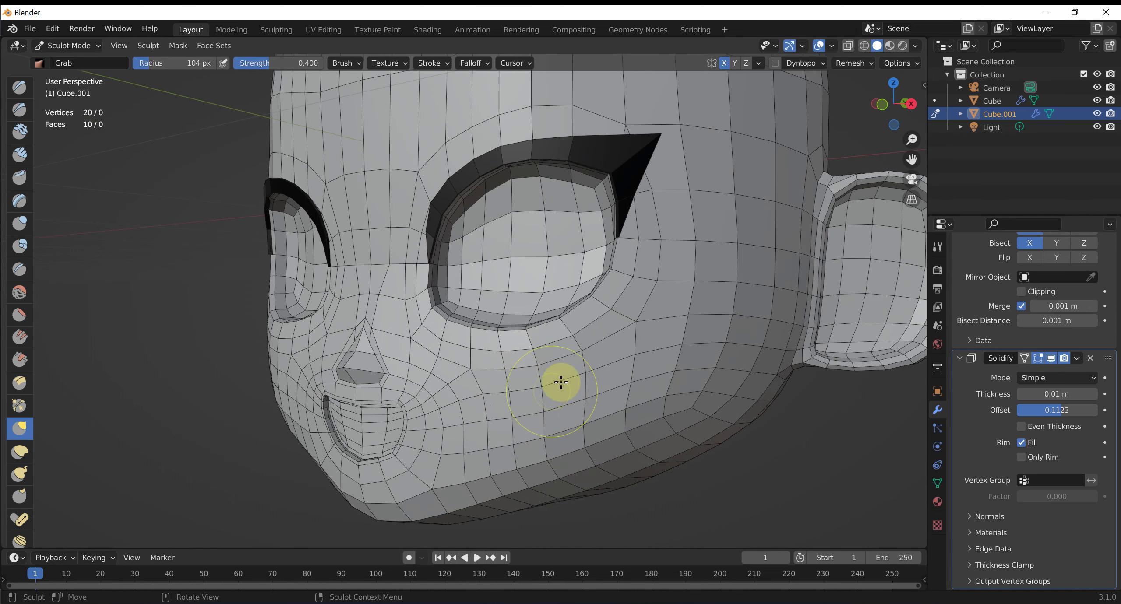
key("ctrl+Tab")
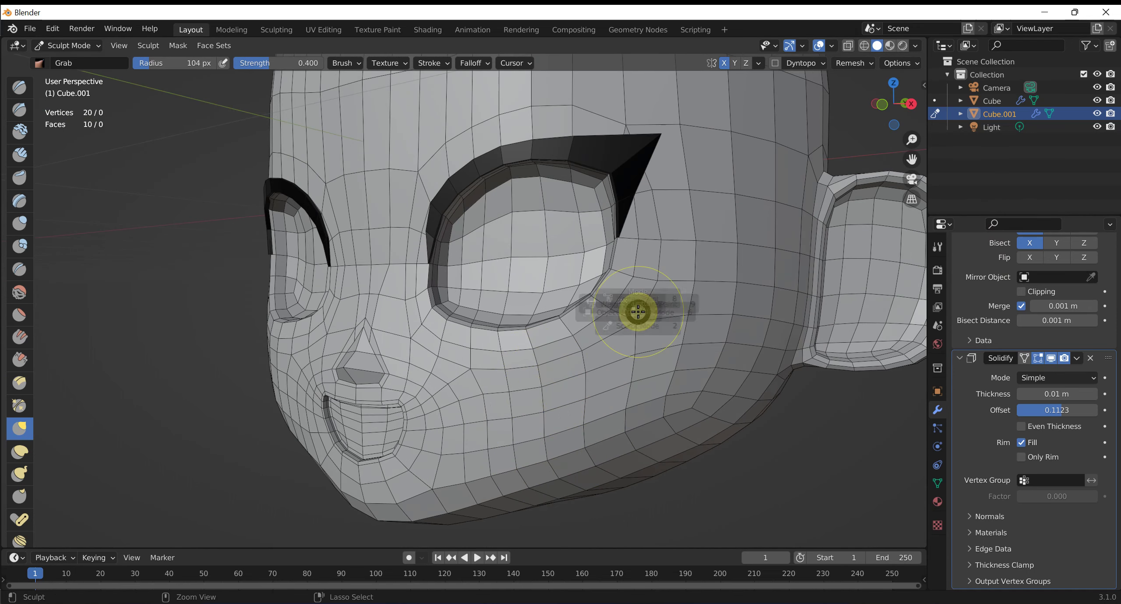
left_click(531, 315)
Sculpt the head mesh with the Inflate/Deflate brush enlarged to 212 px.
left_click(631, 356)
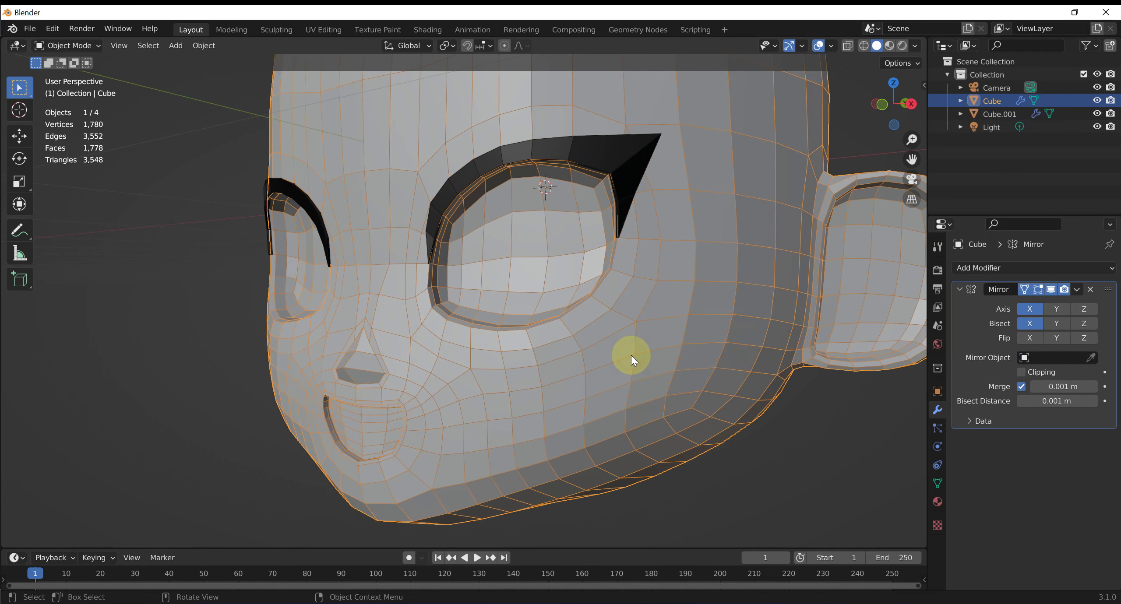
key("ctrl+Tab")
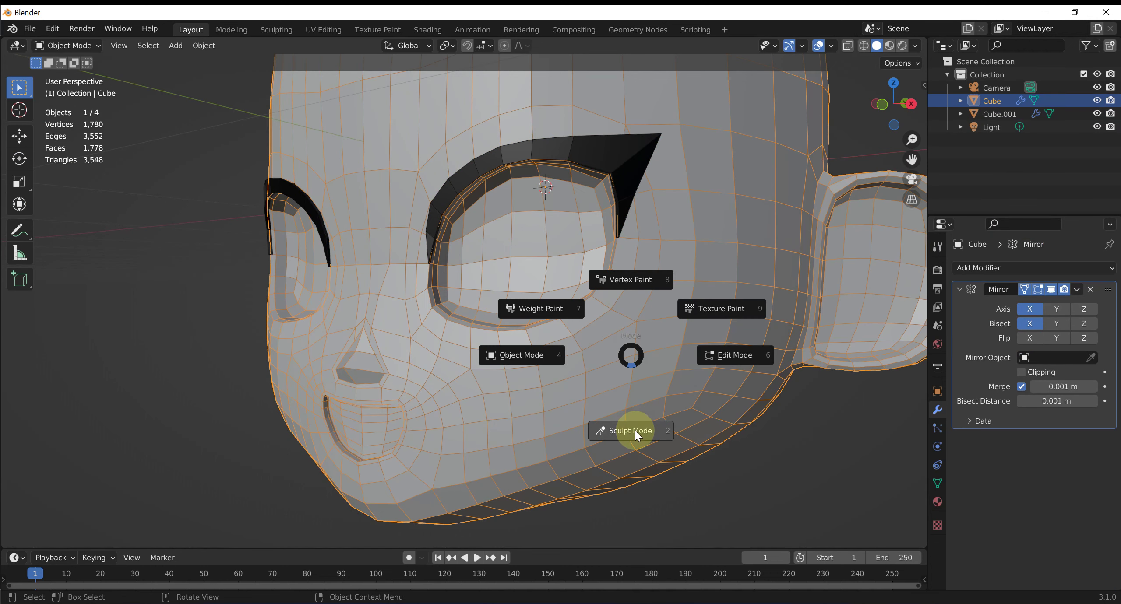
left_click(630, 430)
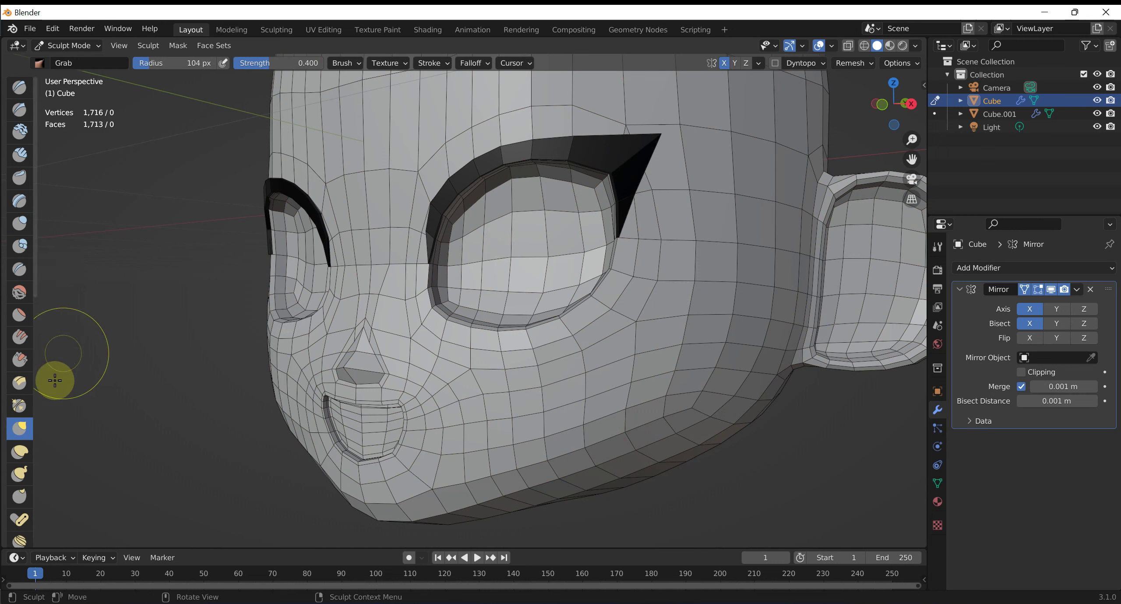
left_click(25, 225)
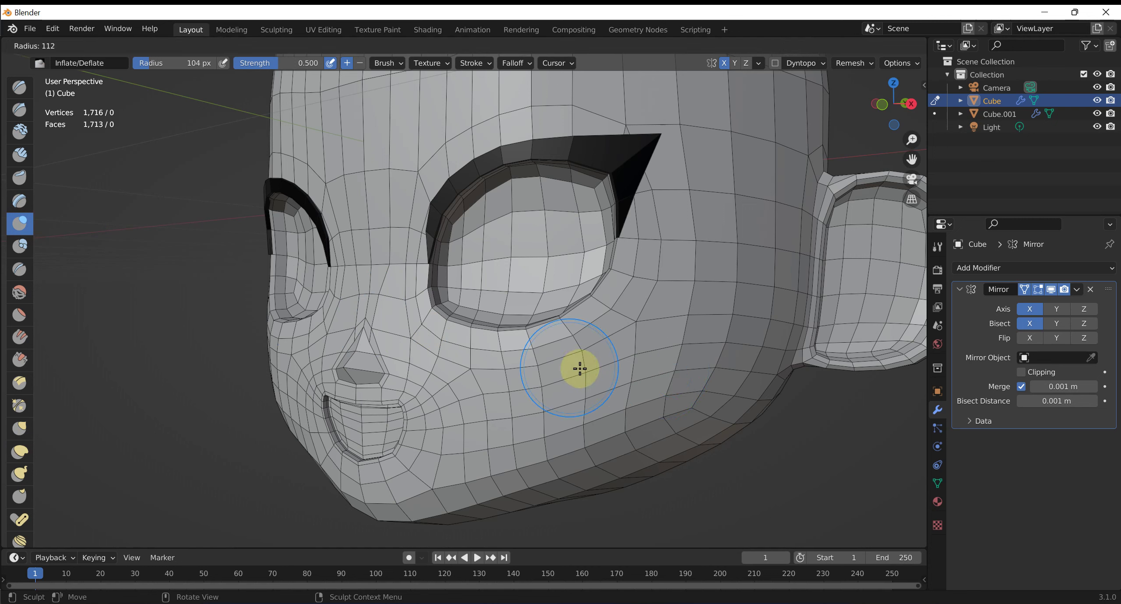
key("f")
left_click(602, 392)
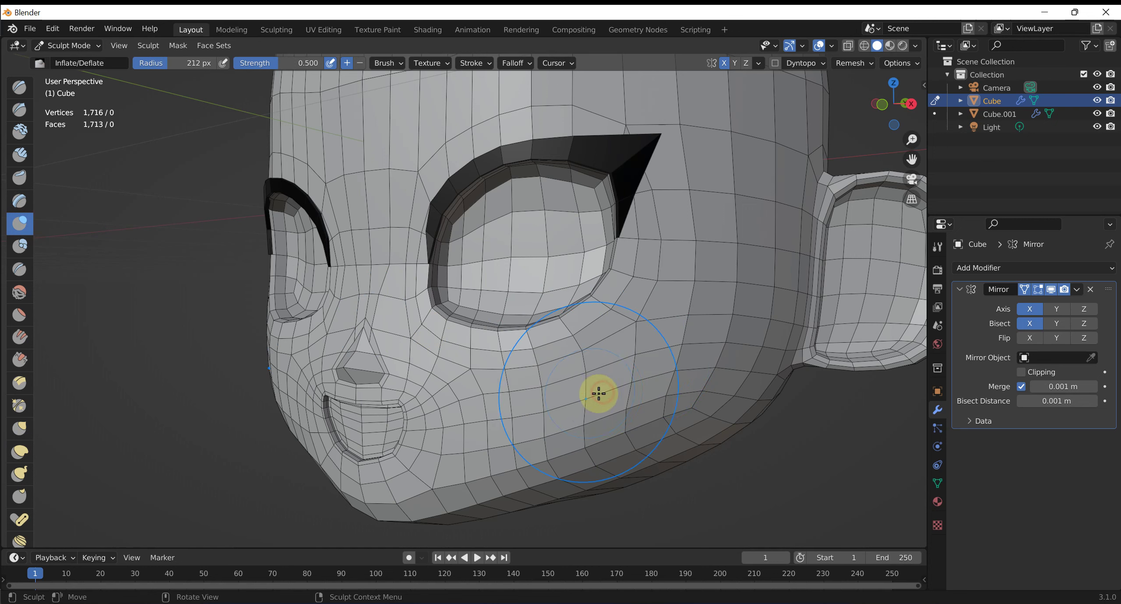
Inflate the cheek, including its outer side.
left_click_drag(581, 384, 505, 420)
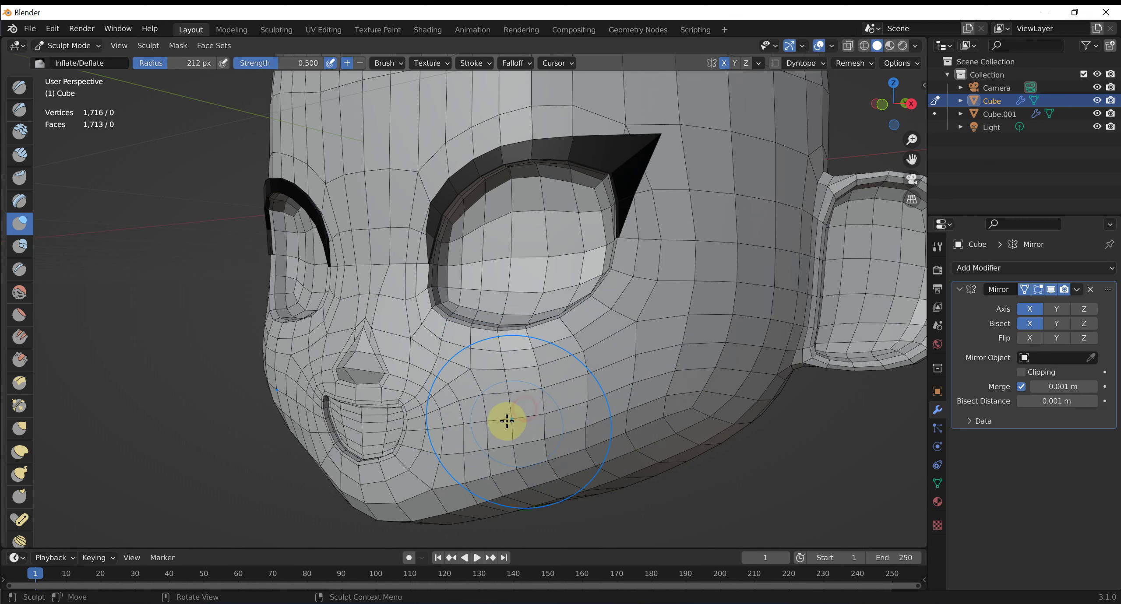
left_click_drag(600, 380, 505, 380)
middle_click_drag(505, 380, 336, 331)
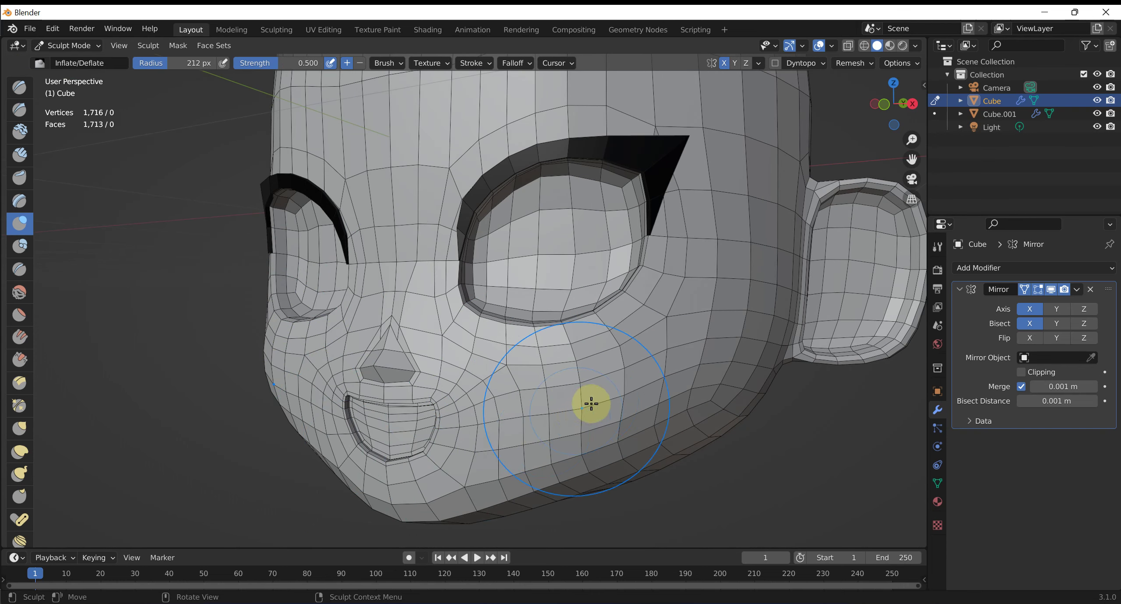
left_click_drag(700, 364, 701, 393)
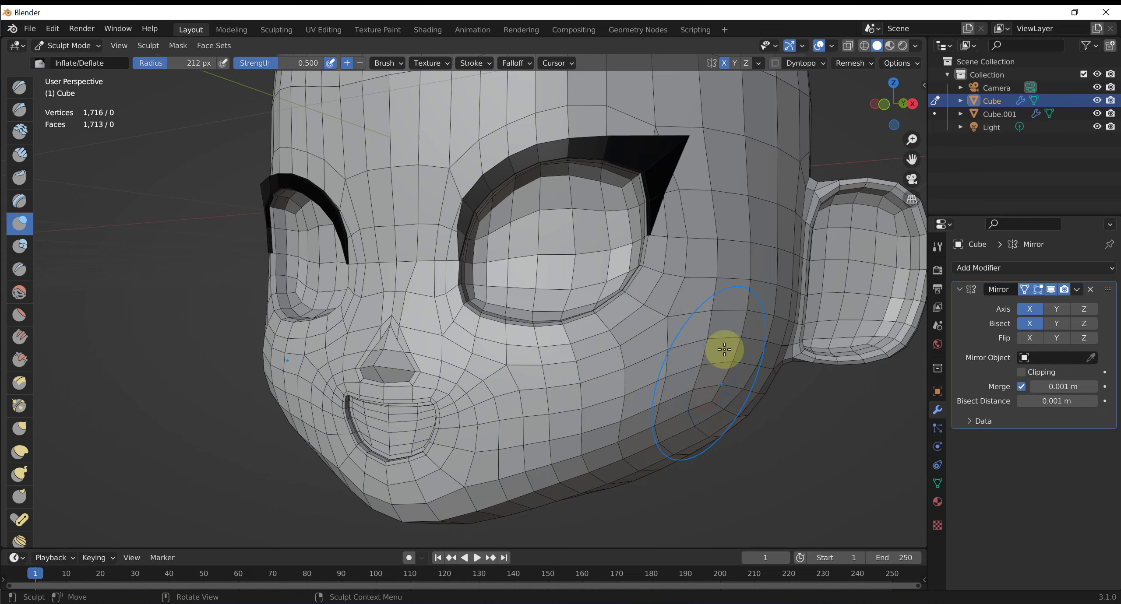
mouse_move(645, 400)
middle_mouse_down("alt")
mouse_move(707, 398)
mouse_move(609, 411)
middle_mouse_up("alt")
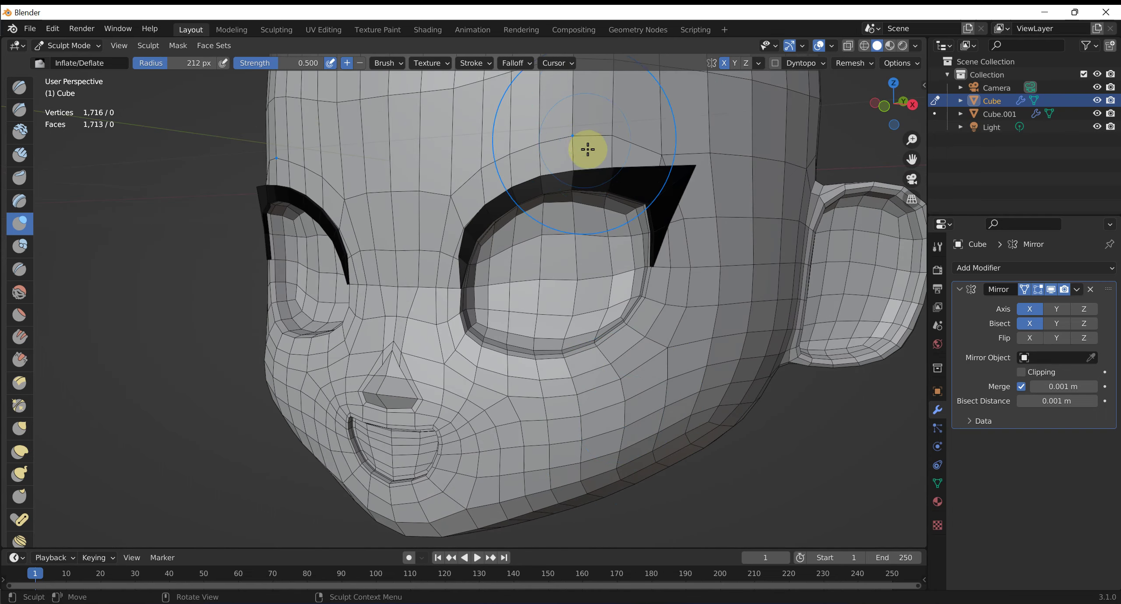
Shrink the brush to 148 px and inflate the forehead above the brows.
key("f")
left_click(631, 141)
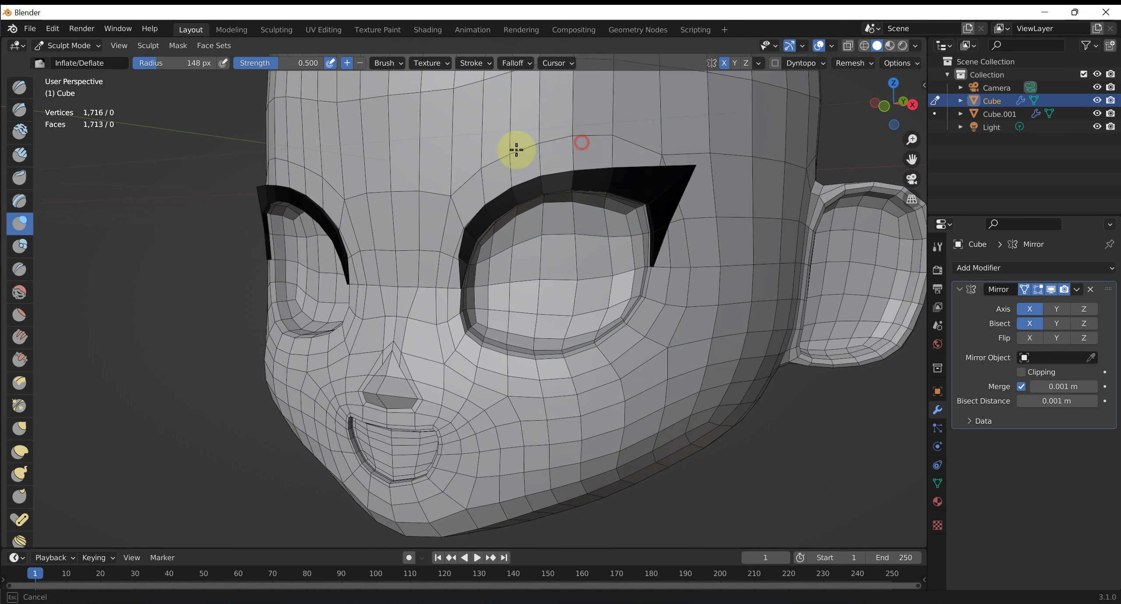
left_click_drag(490, 159, 393, 200)
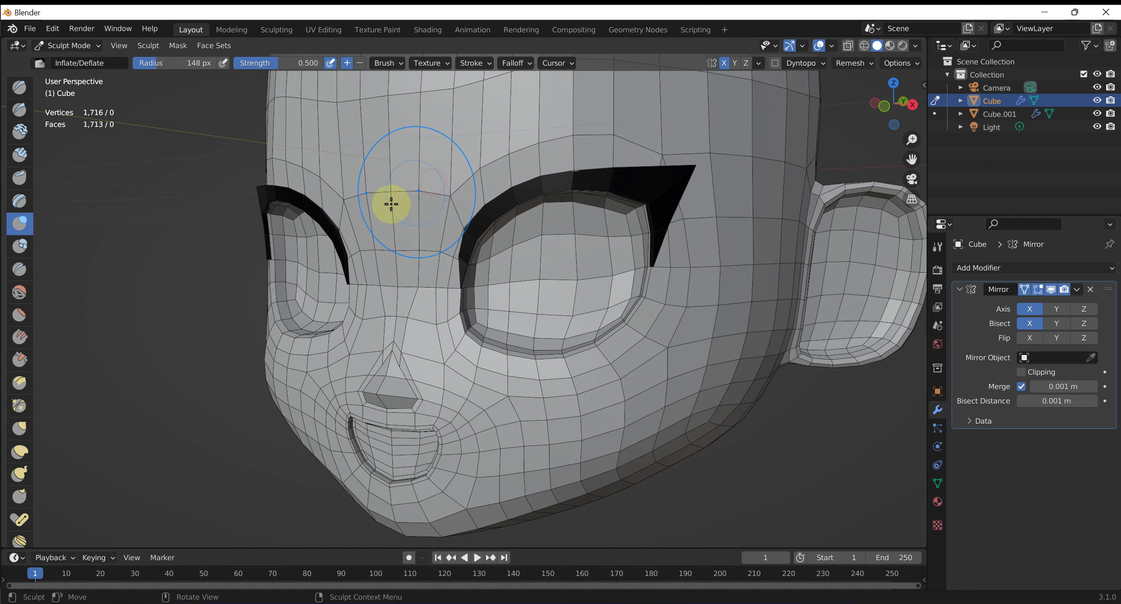
left_click_drag(546, 155, 673, 143)
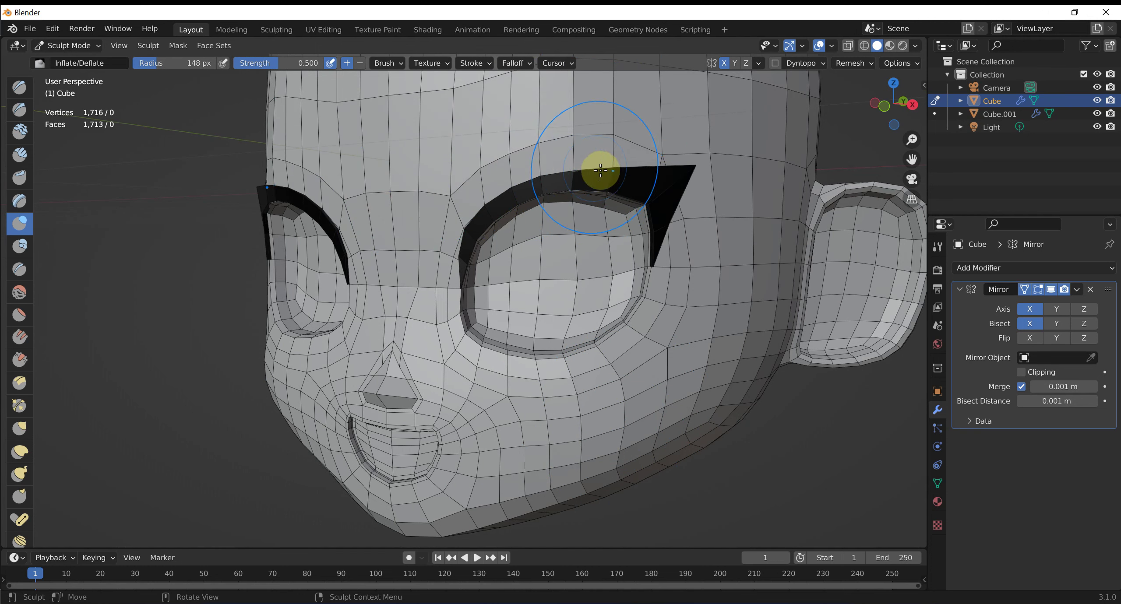
scroll(612, 197, "down", 4)
Inflate the top rim of the ear, then turn the head back toward the front.
mouse_move(638, 263)
middle_mouse_down()
mouse_move(588, 230)
mouse_move(571, 292)
mouse_move(598, 308)
mouse_move(634, 364)
mouse_move(658, 265)
mouse_move(615, 232)
mouse_move(663, 246)
mouse_move(608, 246)
mouse_move(803, 243)
mouse_move(786, 258)
middle_mouse_up()
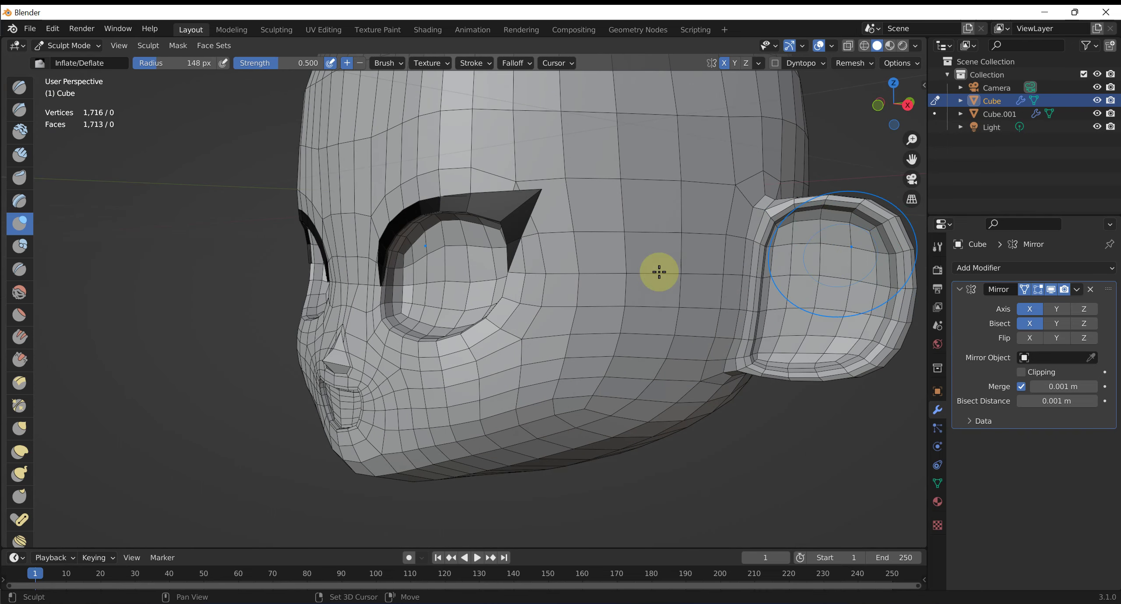
middle_click_drag(655, 268, 632, 238)
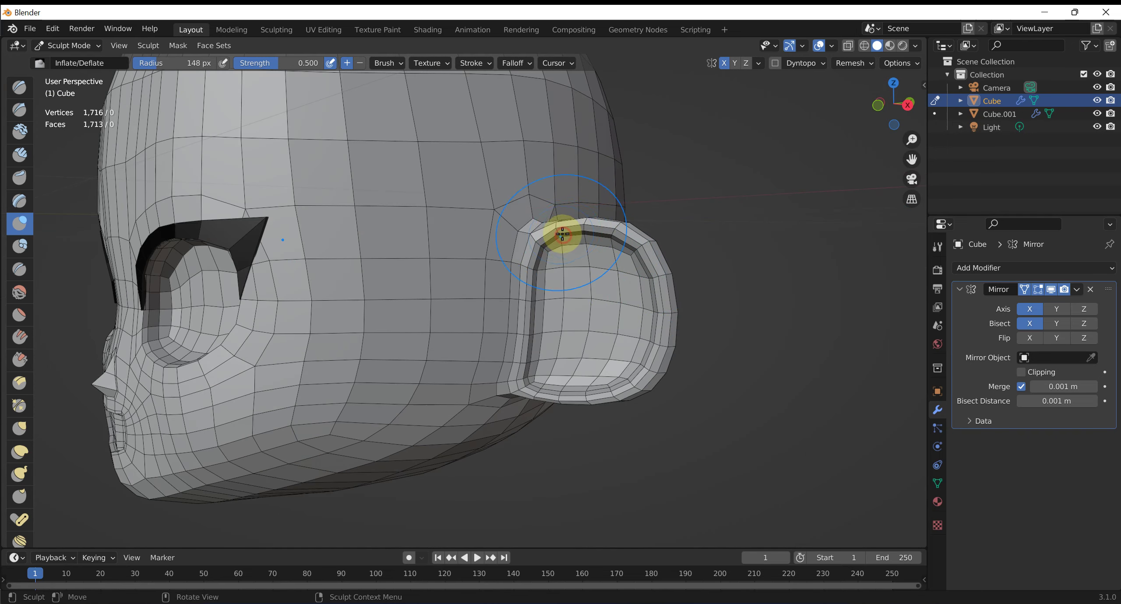
left_click_drag(565, 233, 586, 234)
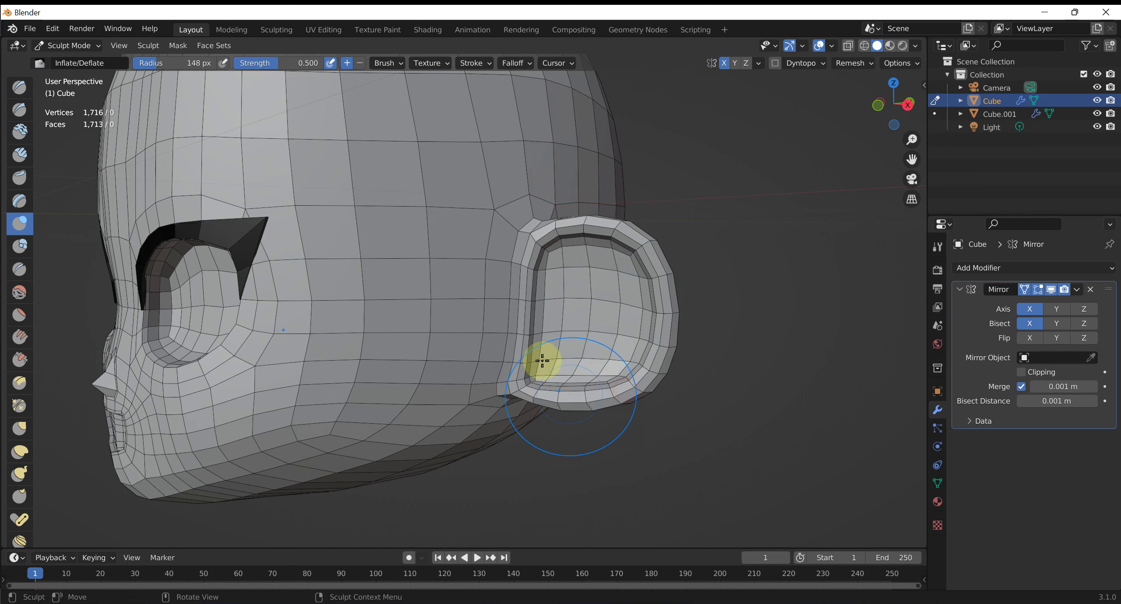
mouse_move(542, 360)
middle_mouse_down()
mouse_move(613, 355)
mouse_move(591, 360)
mouse_move(565, 345)
mouse_move(623, 341)
mouse_move(580, 338)
mouse_move(662, 311)
mouse_move(550, 318)
mouse_move(605, 327)
mouse_move(637, 289)
middle_mouse_up()
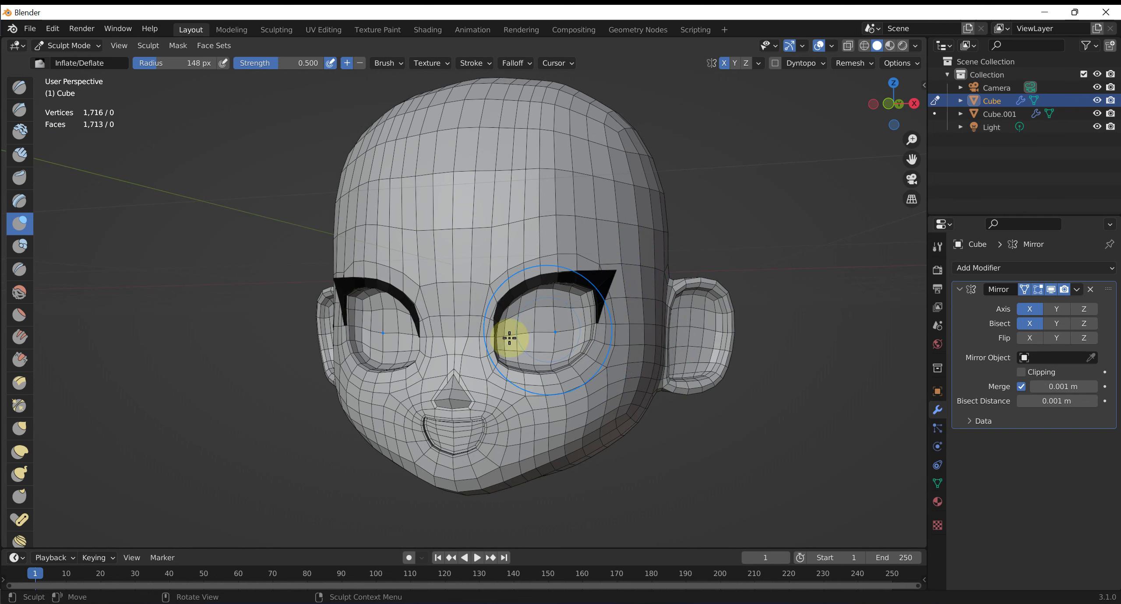
mouse_move(643, 328)
middle_mouse_down()
mouse_move(590, 325)
mouse_move(675, 339)
middle_mouse_up()
Back in Object Mode, add a UV sphere for the eyeball and scale it down.
key("ctrl+Tab")
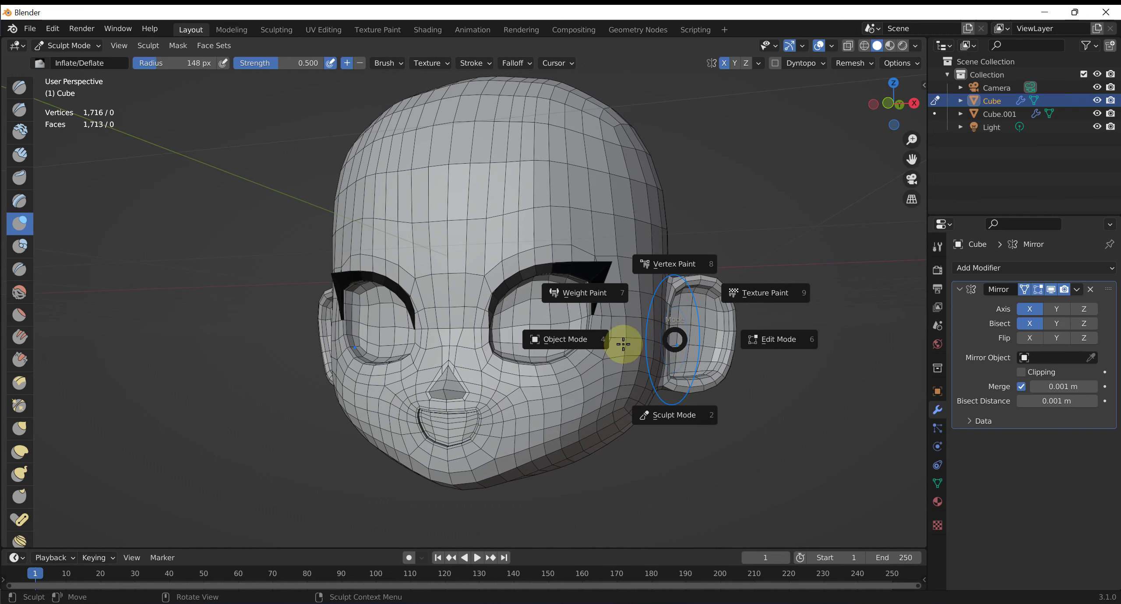
left_click(565, 339)
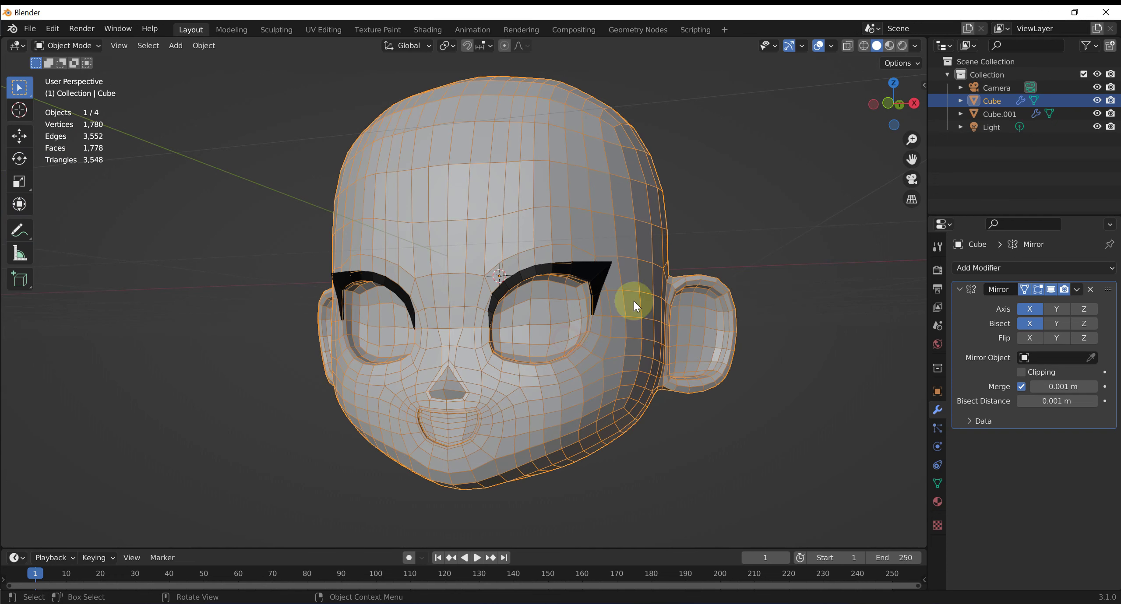
left_click(782, 235)
key("shift+a")
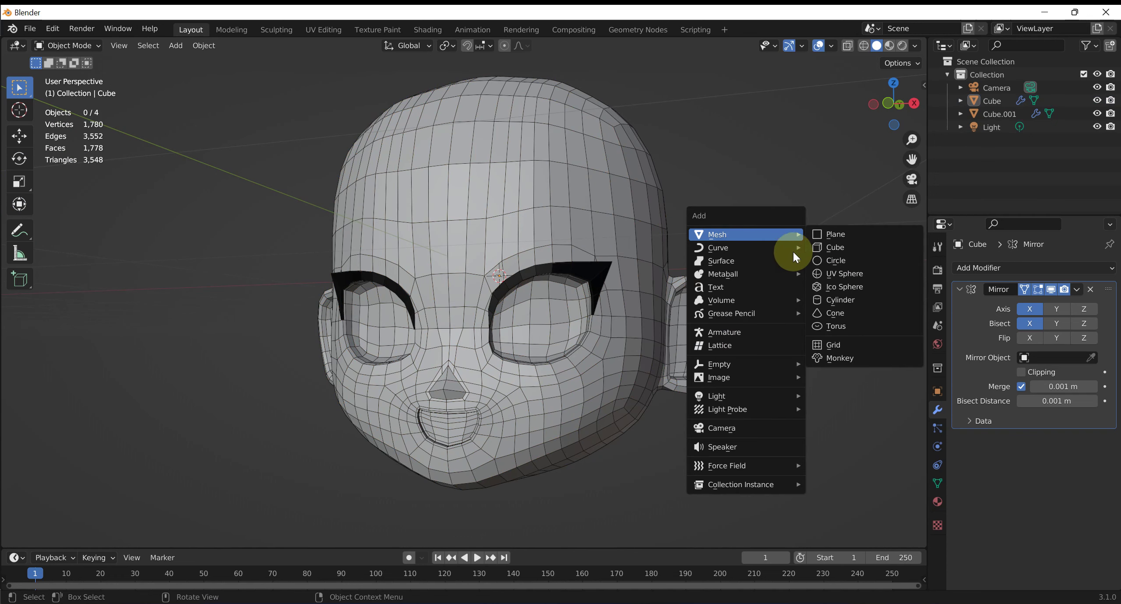
left_click(856, 276)
key("s")
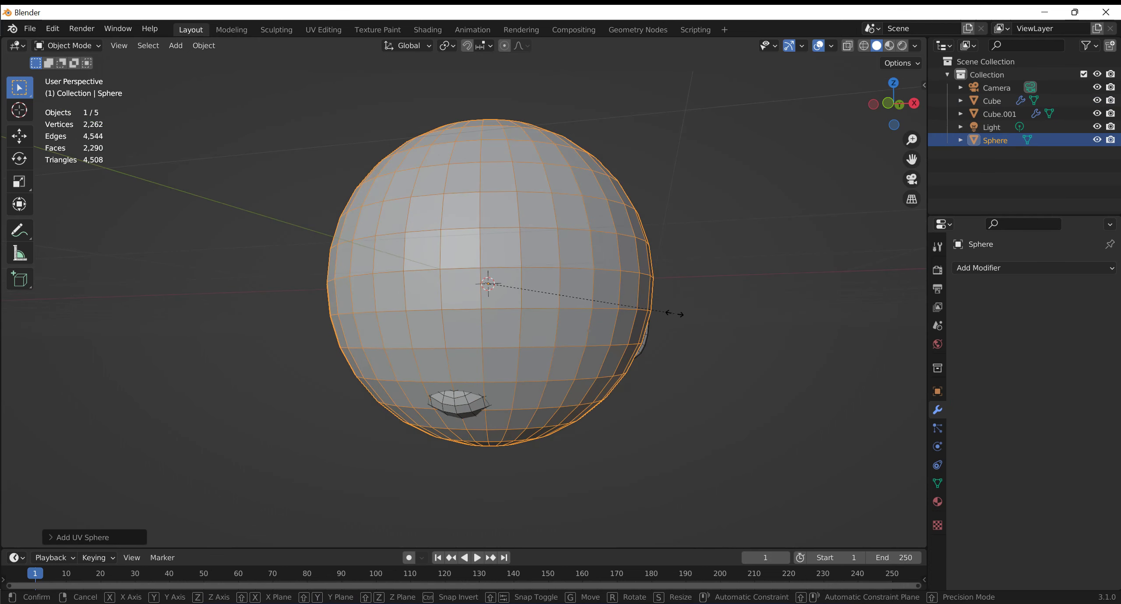
left_click(583, 323)
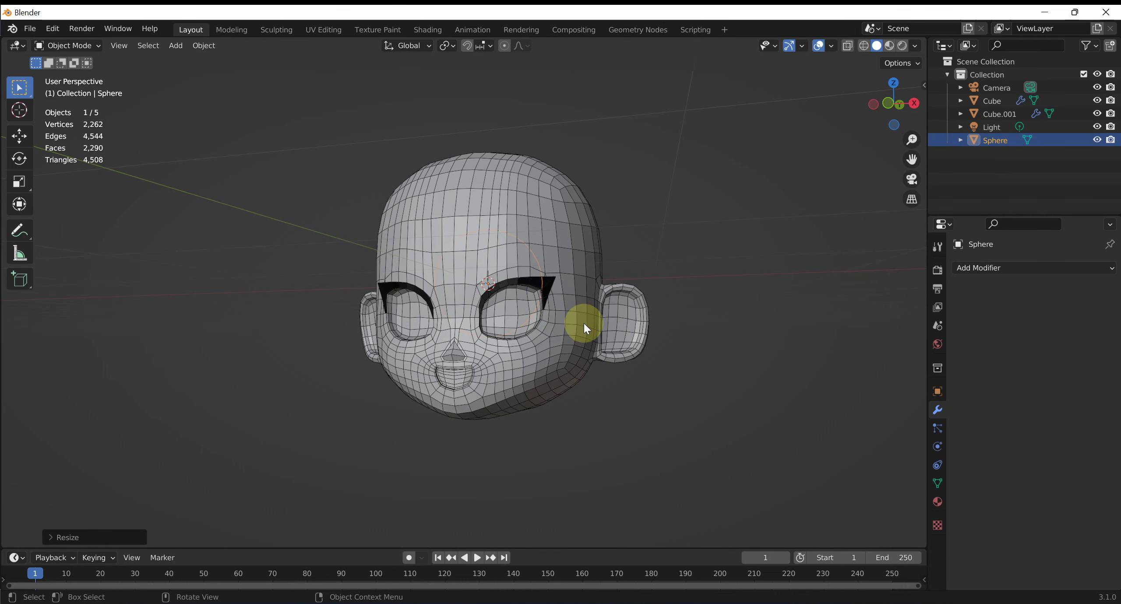
Move the sphere toward the right eye using the side and front views.
key("KP_3")
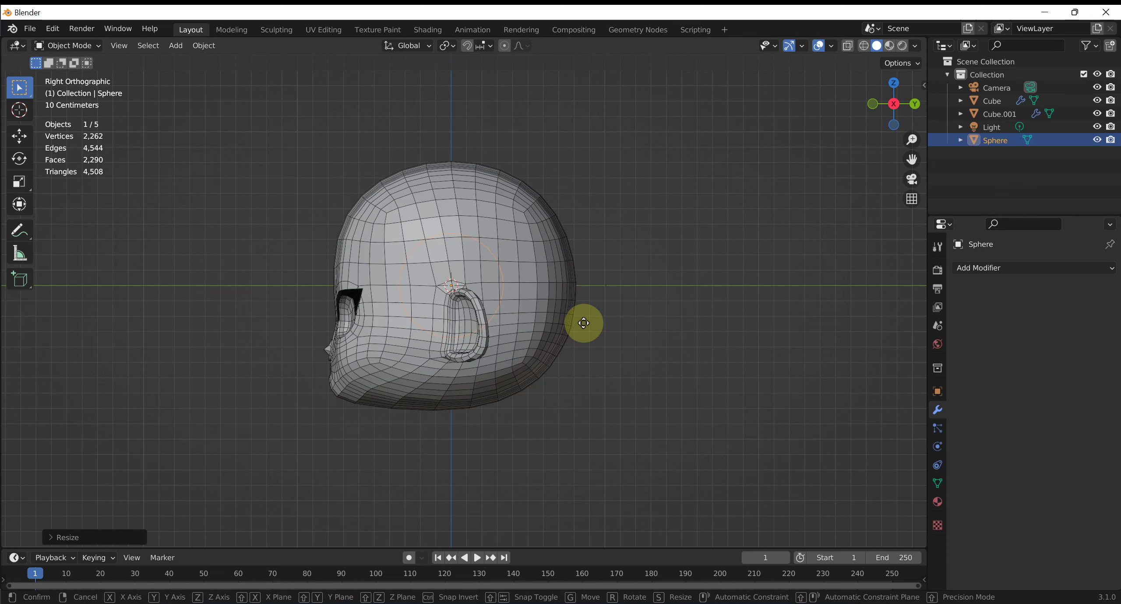
key("g")
left_click(521, 350)
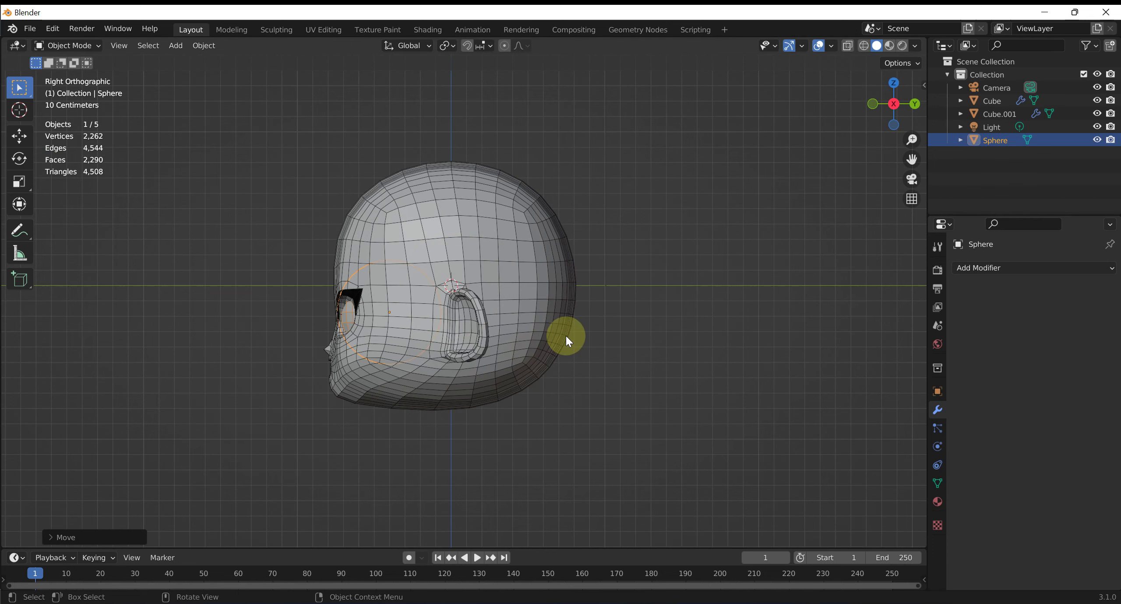
key("KP_1")
key("g")
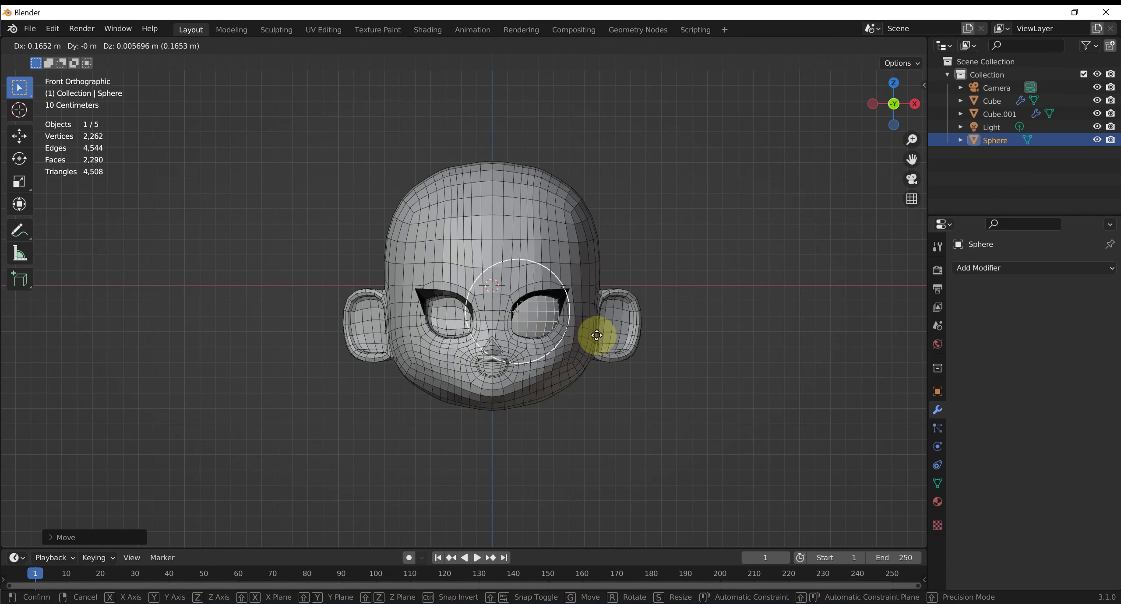
left_click(594, 335)
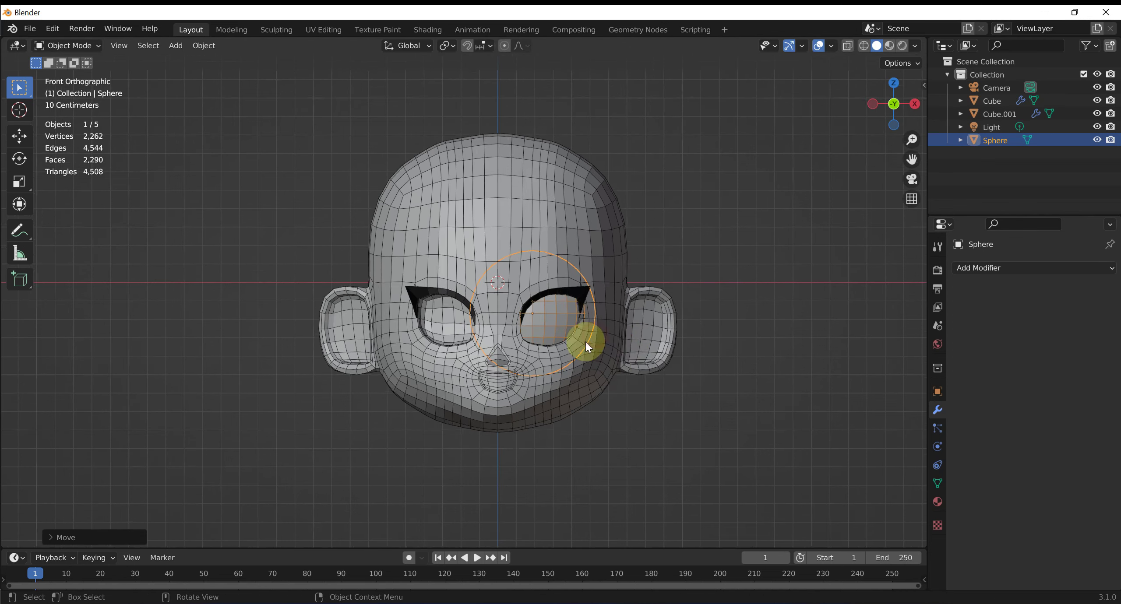
scroll(635, 350, "up", 4)
scroll(669, 333, "up", 4)
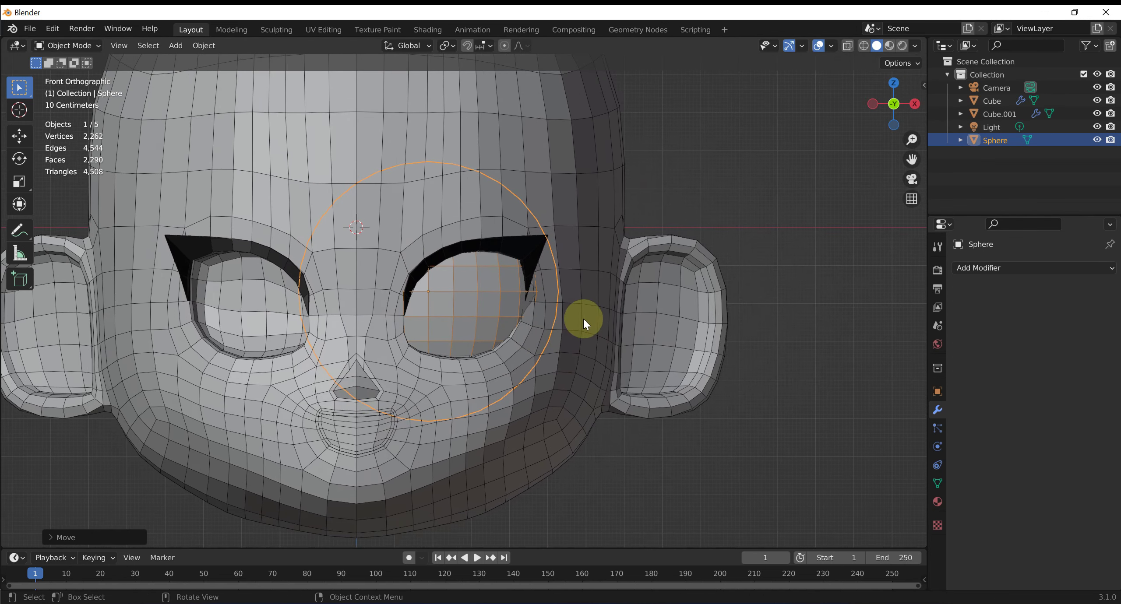
Shrink the eyeball further and seat it in the socket below the brow.
key("s")
left_click(559, 322)
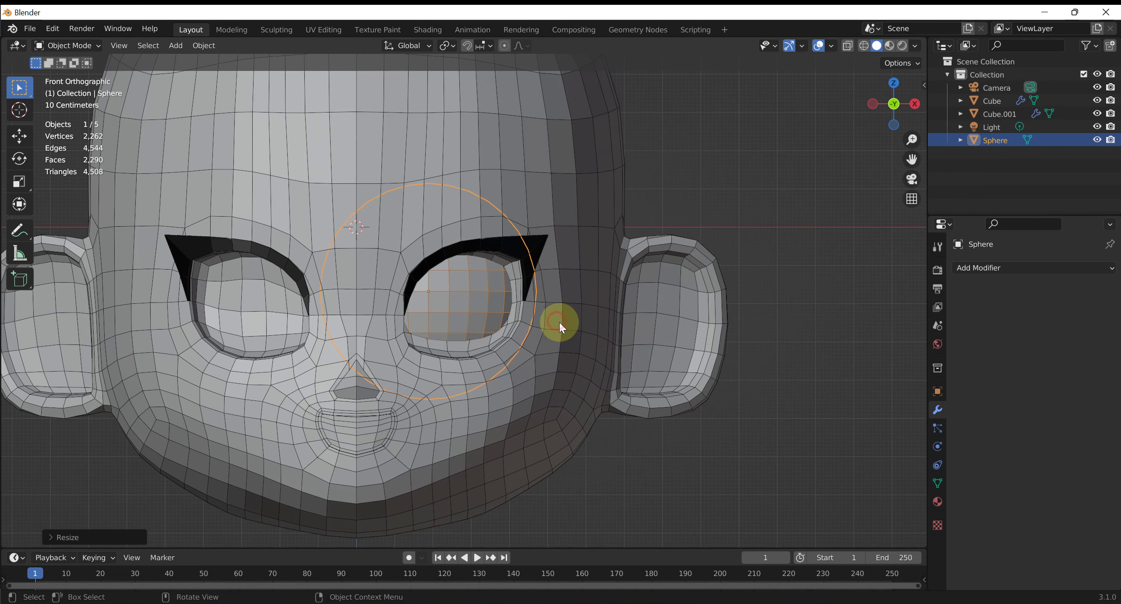
key("g")
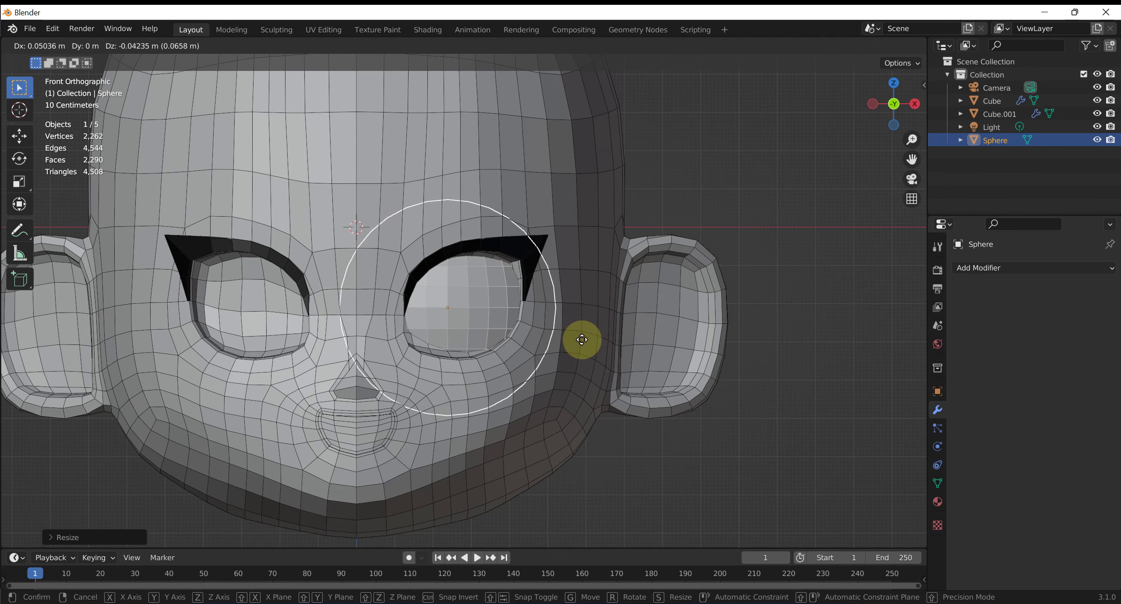
left_click(581, 339)
key("KP_3")
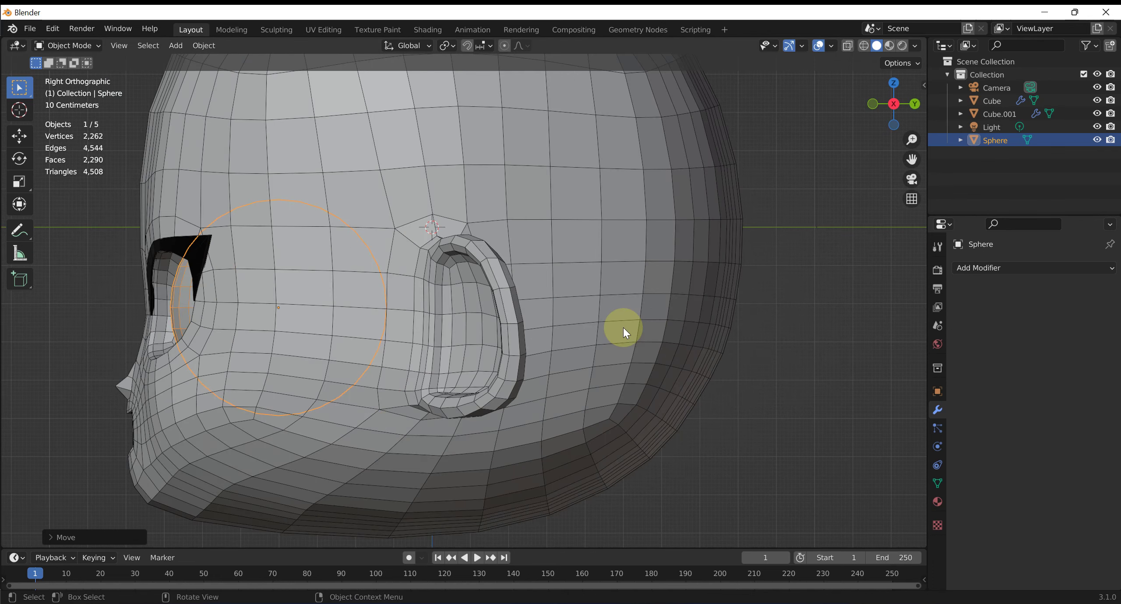
key("g")
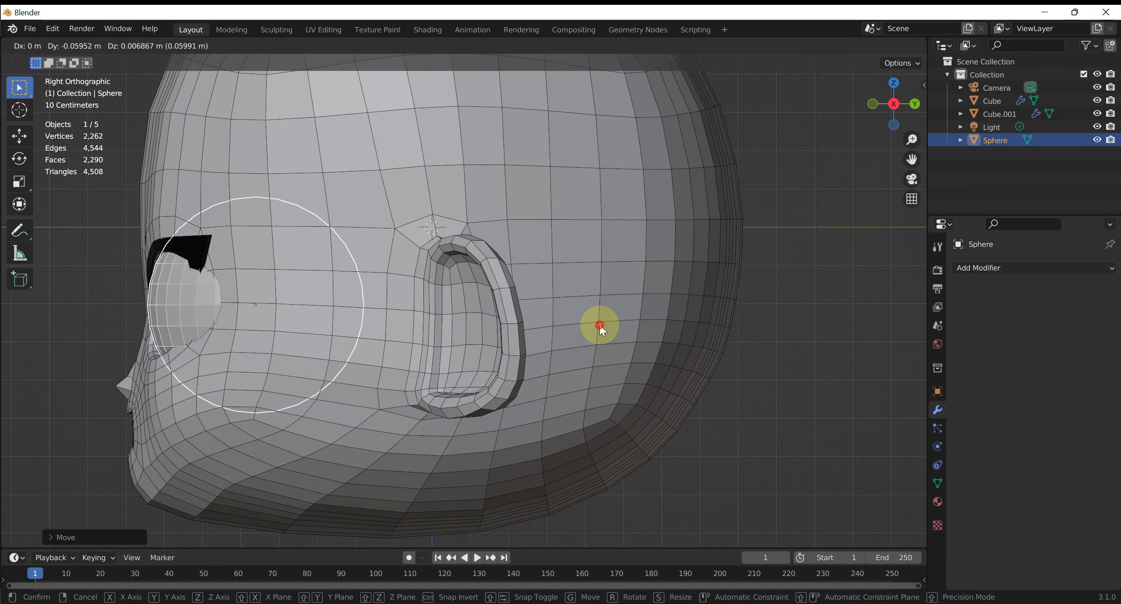
left_click(598, 325)
key("KP_4")
key("KP_1")
key("g")
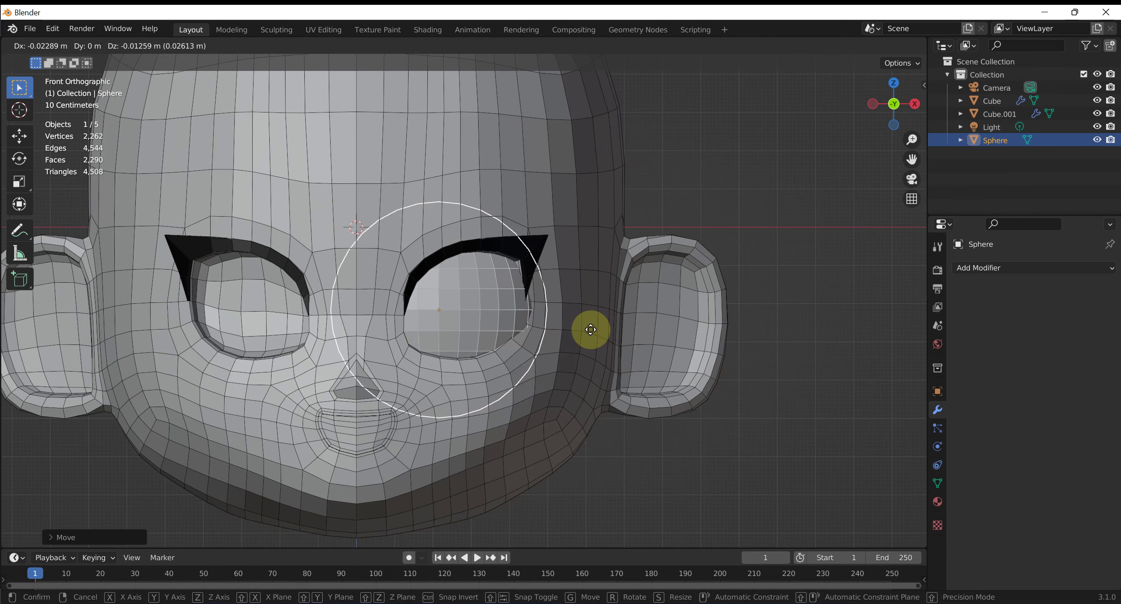
left_click(585, 329)
Select the eyeball and scale it to about 0.95 along Y.
middle_click_drag(606, 337, 576, 418)
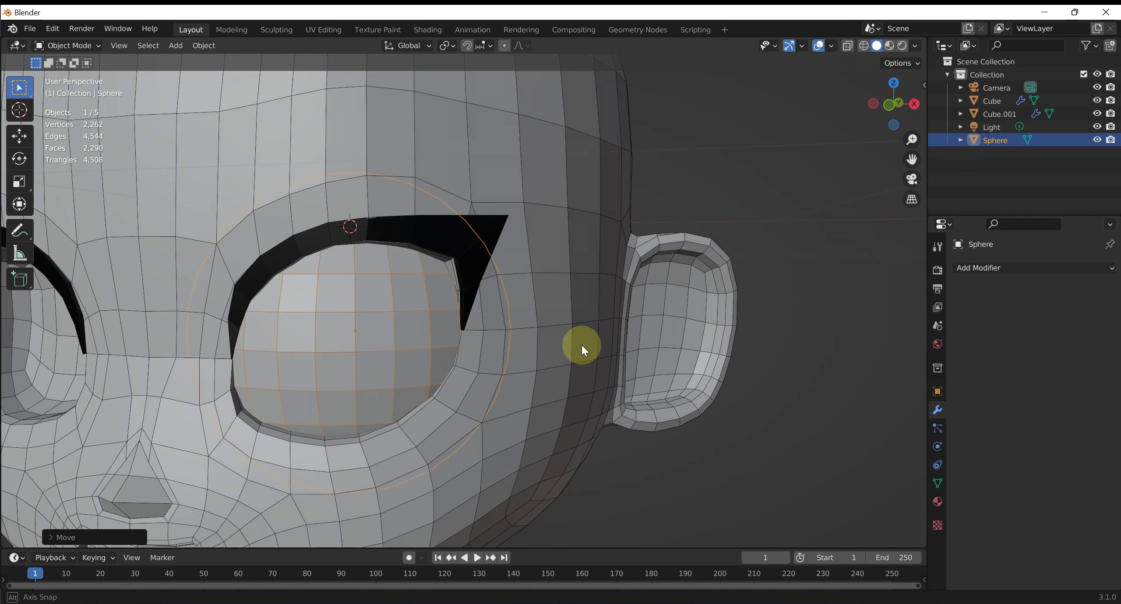
key("alt+a")
mouse_move(514, 389)
middle_mouse_down()
mouse_move(464, 368)
mouse_move(425, 333)
mouse_move(463, 305)
mouse_move(515, 344)
mouse_move(438, 363)
mouse_move(435, 383)
middle_mouse_up()
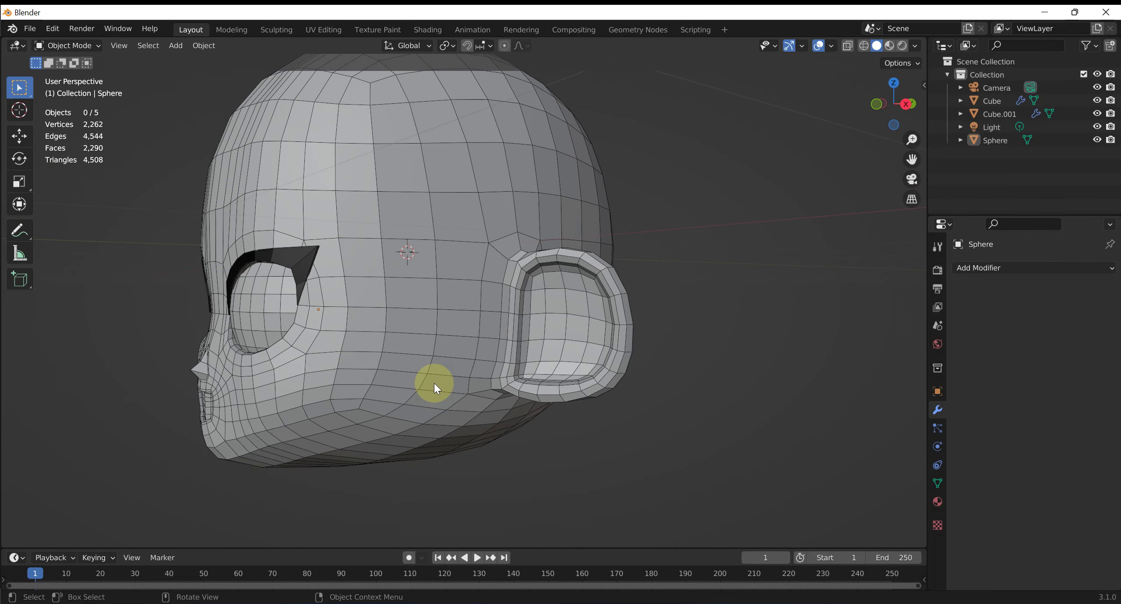
left_click(270, 312)
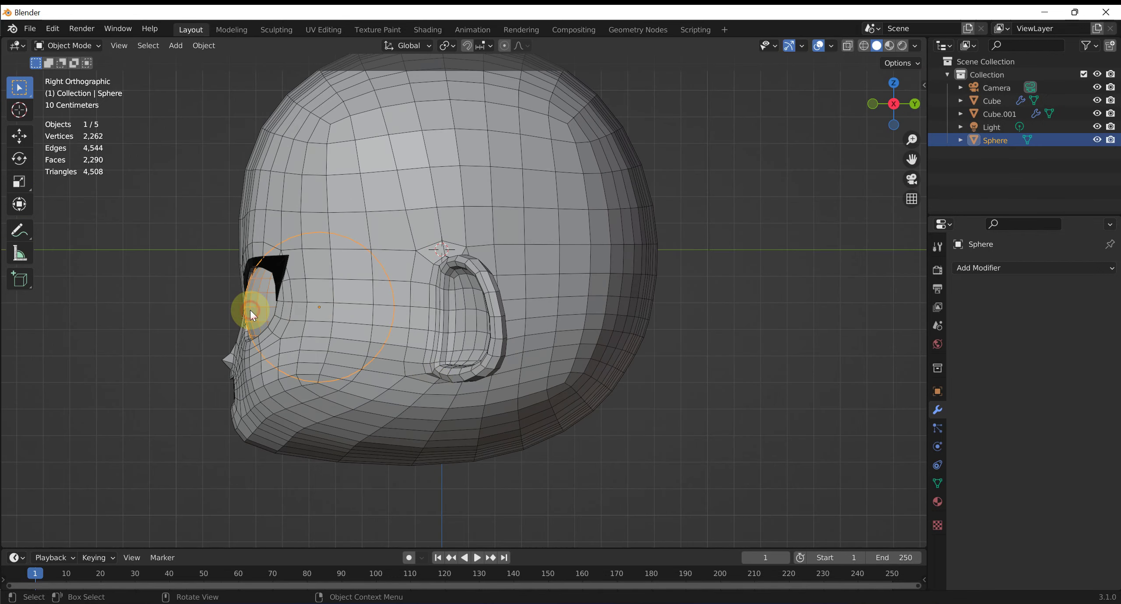
scroll(250, 310, "up", 2)
scroll(268, 307, "up", 2)
middle_click_drag(269, 322, 439, 305, "shift")
key("s")
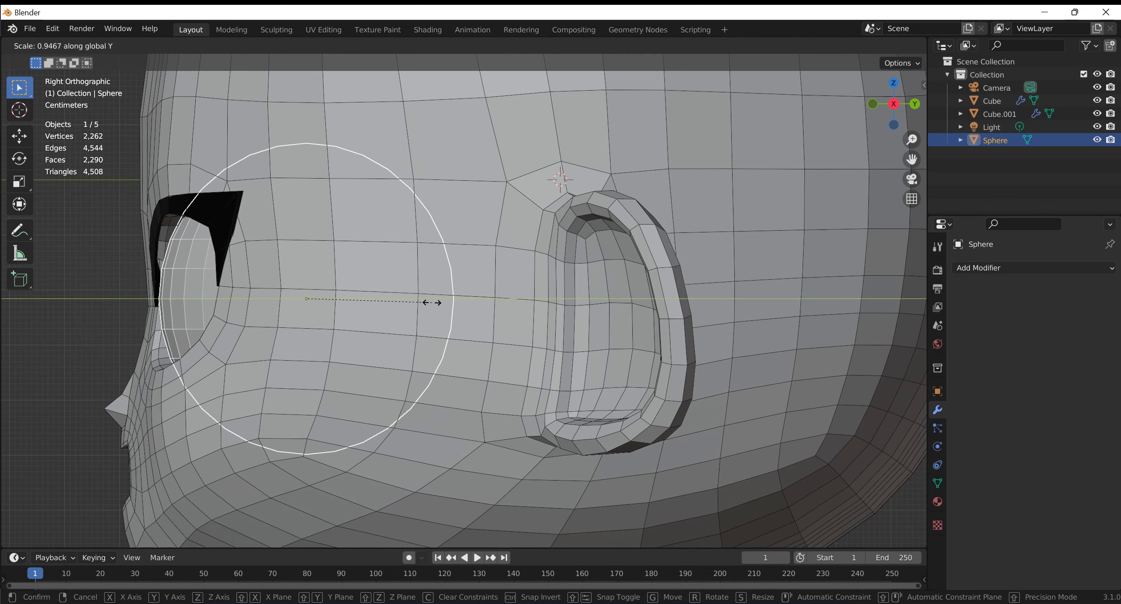
left_click(425, 303)
Orbit to a frontal view of the face and reselect the eyeball sphere.
scroll(170, 329, "down", 1)
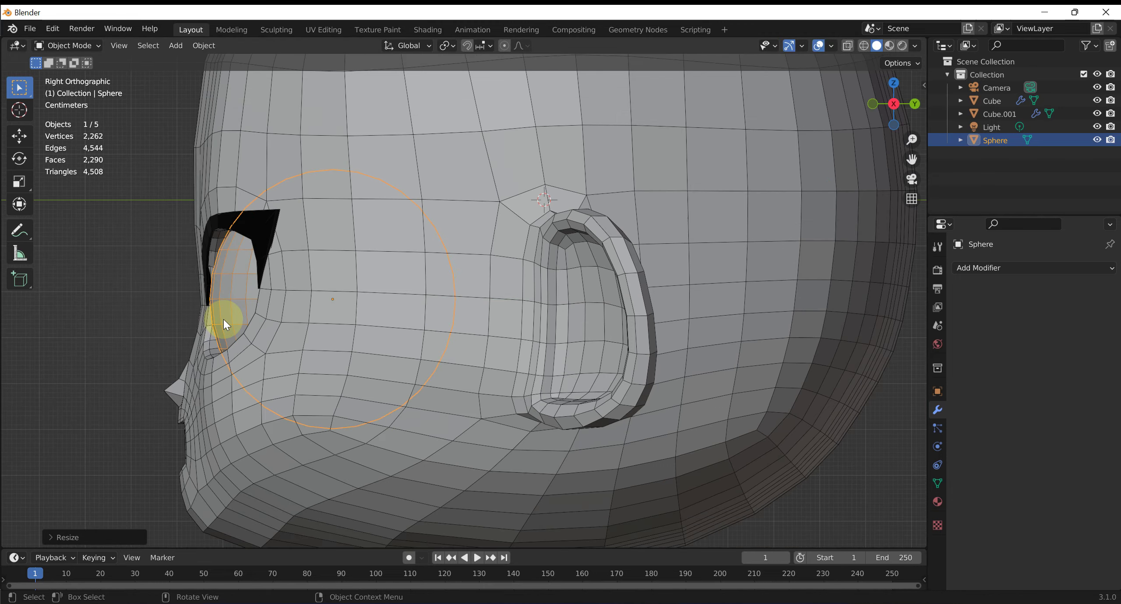
mouse_move(223, 319)
middle_mouse_down()
mouse_move(263, 332)
mouse_move(325, 323)
mouse_move(314, 296)
mouse_move(362, 297)
mouse_move(407, 335)
mouse_move(381, 360)
mouse_move(613, 425)
middle_mouse_up()
scroll(381, 361, "down", 3)
left_click(707, 461)
middle_click_drag(400, 388, 569, 367)
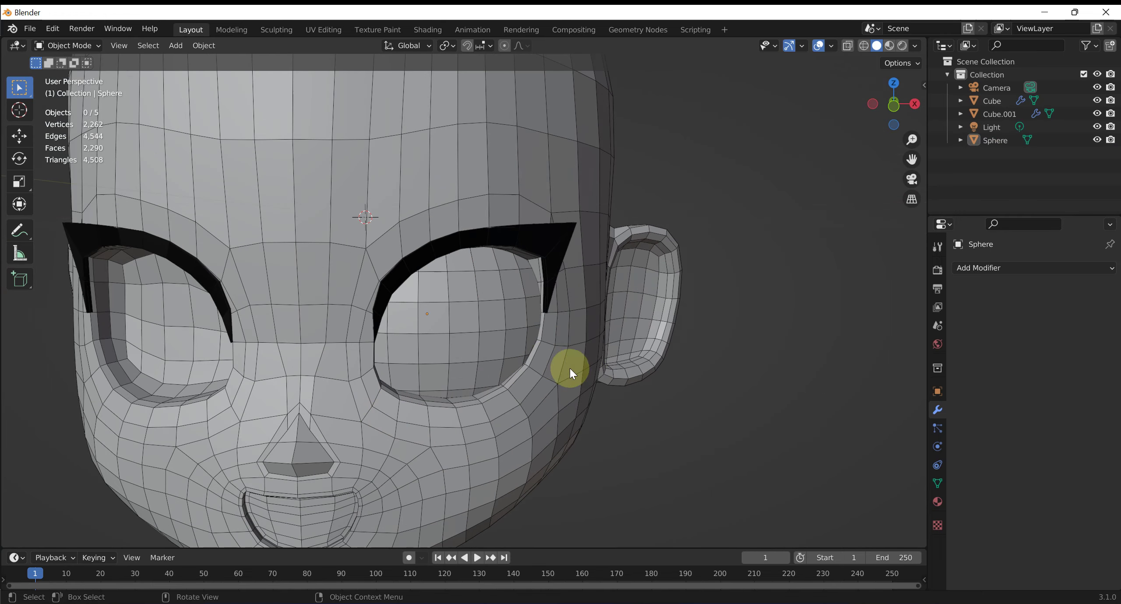
left_click(499, 332)
Apply all transforms to the eyeball, discarding a prematurely added Mirror modifier.
left_click(991, 267)
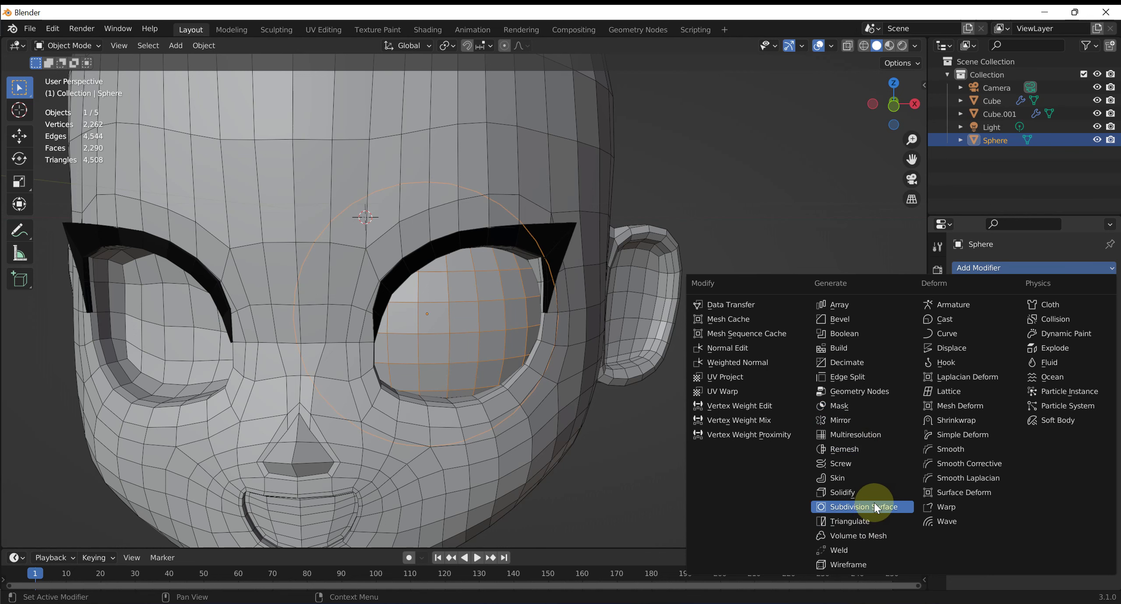
left_click(852, 424)
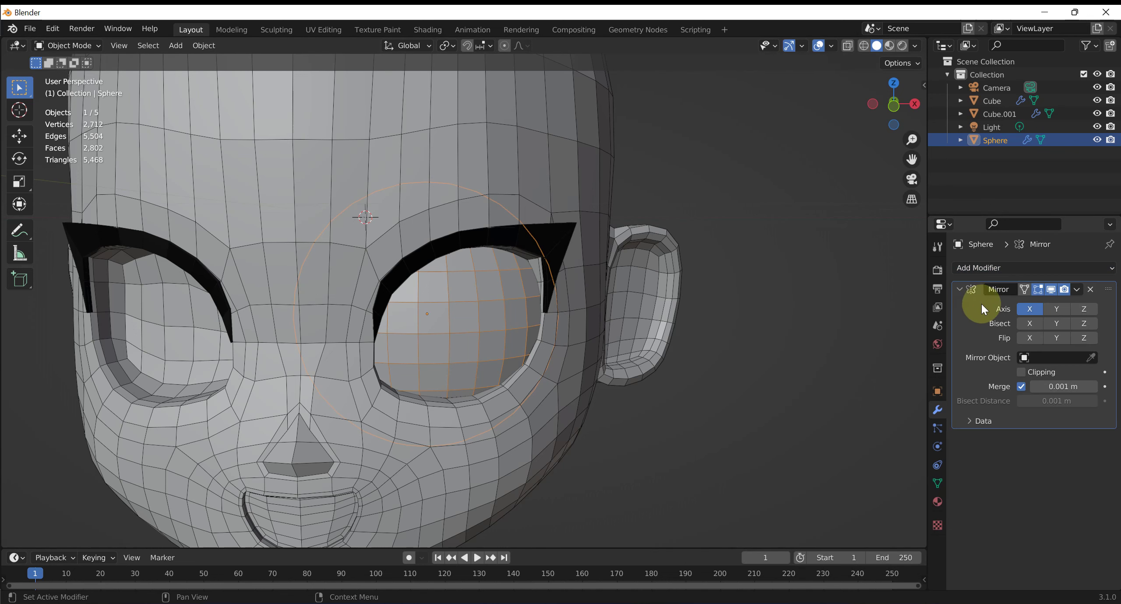
left_click(1090, 290)
key("ctrl+a")
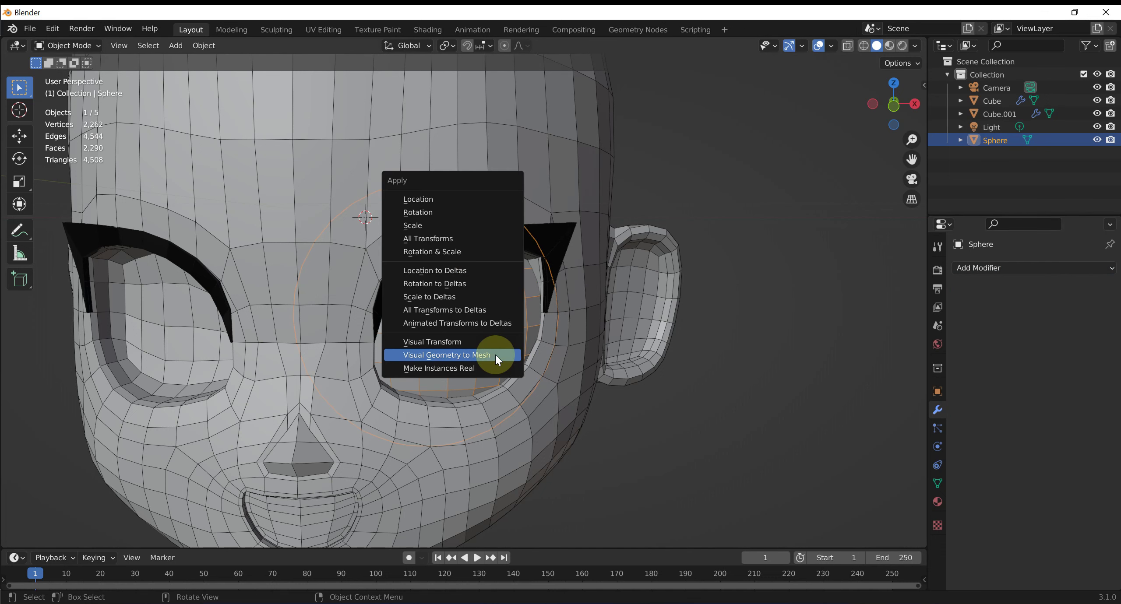
left_click(449, 240)
Add a Mirror modifier and a Subdivision Surface modifier with viewport level 2.
left_click(973, 268)
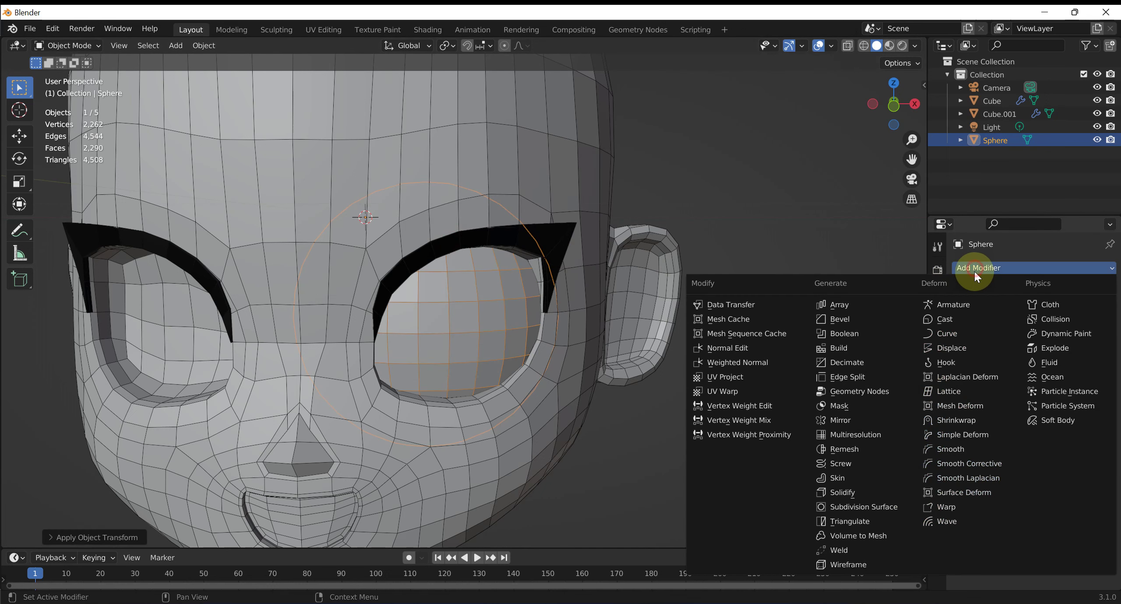
left_click(858, 418)
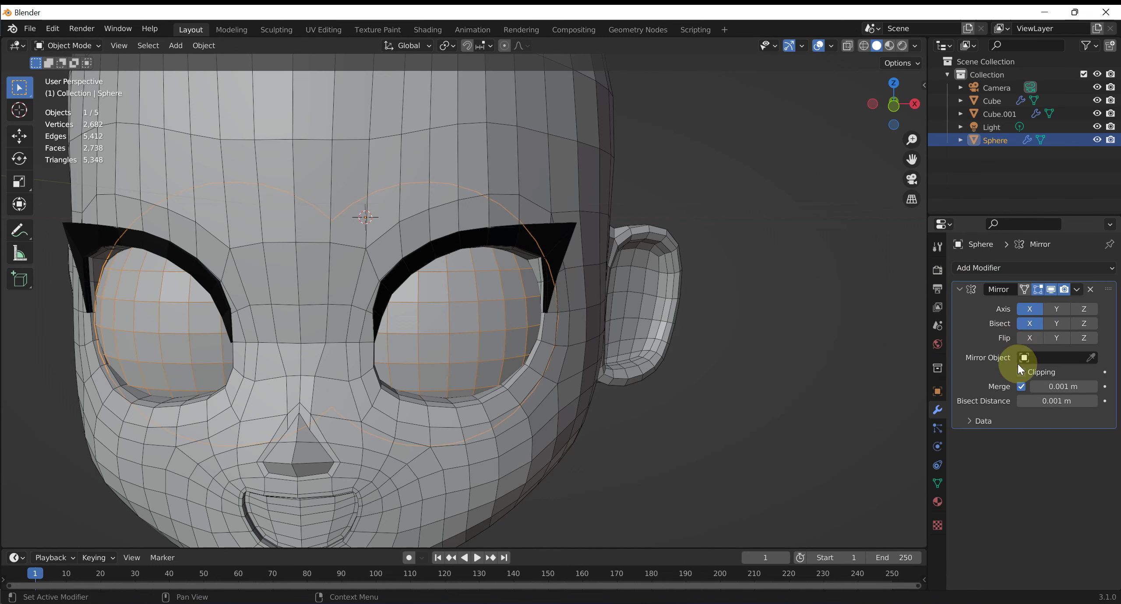
middle_click_drag(793, 381, 595, 363)
left_click(1010, 268)
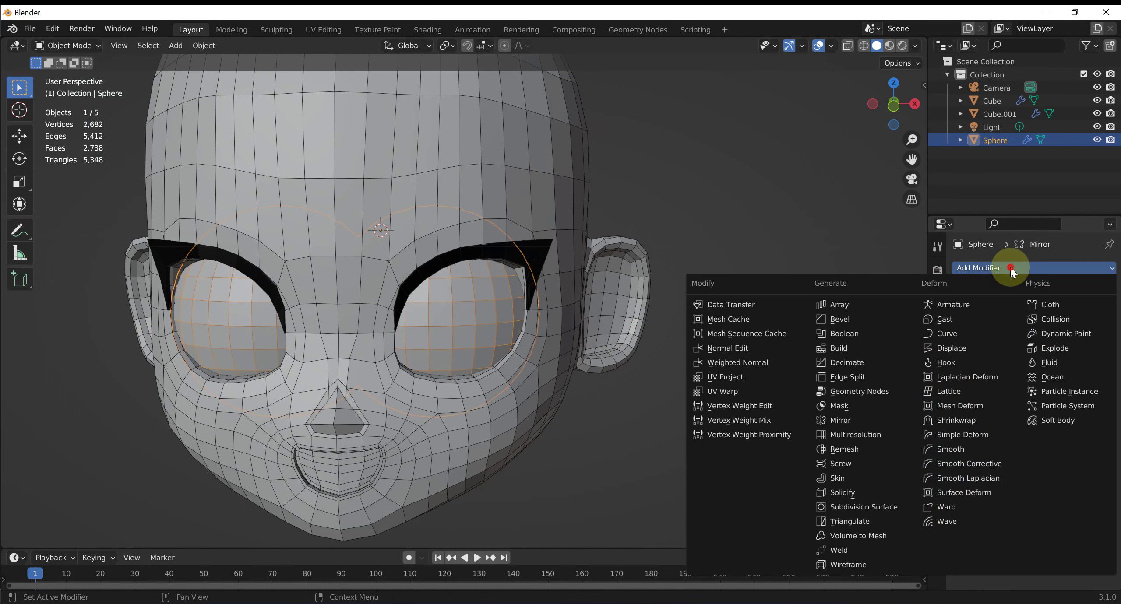
left_click(864, 507)
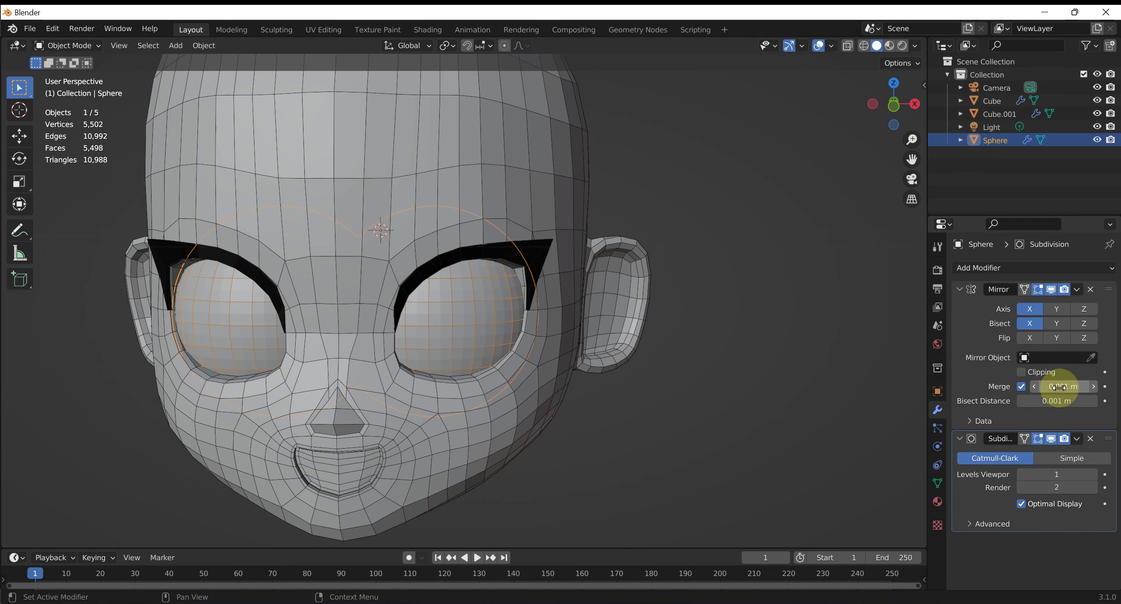
left_click(1093, 476)
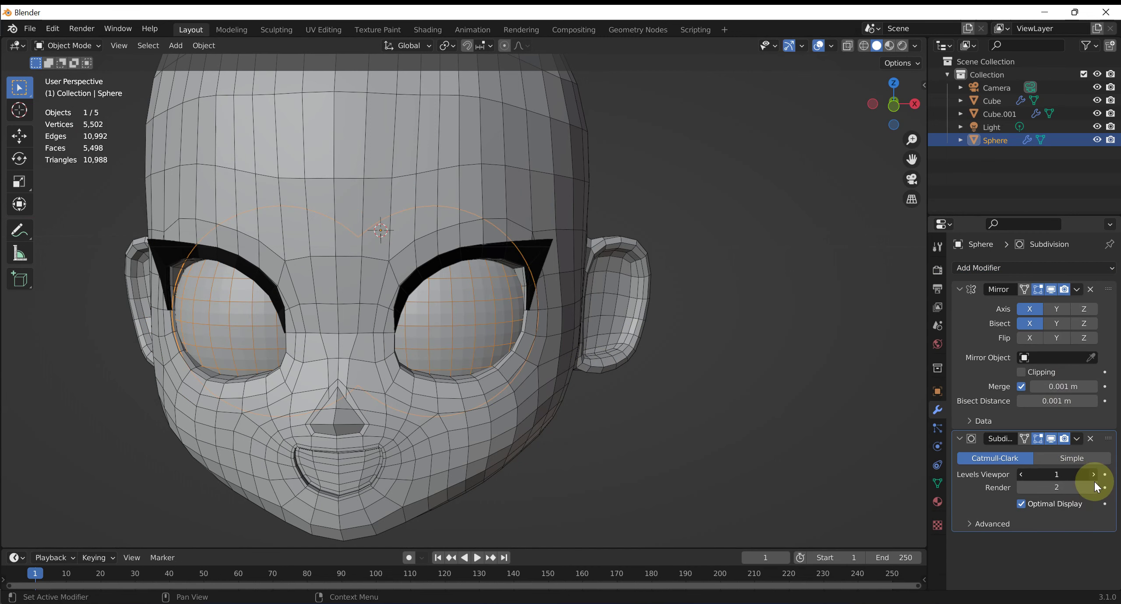
Orbit around the head to inspect the mirrored, smoothed eyeballs.
left_click(728, 396)
mouse_move(729, 396)
middle_mouse_down()
mouse_move(583, 342)
mouse_move(620, 363)
middle_mouse_up()
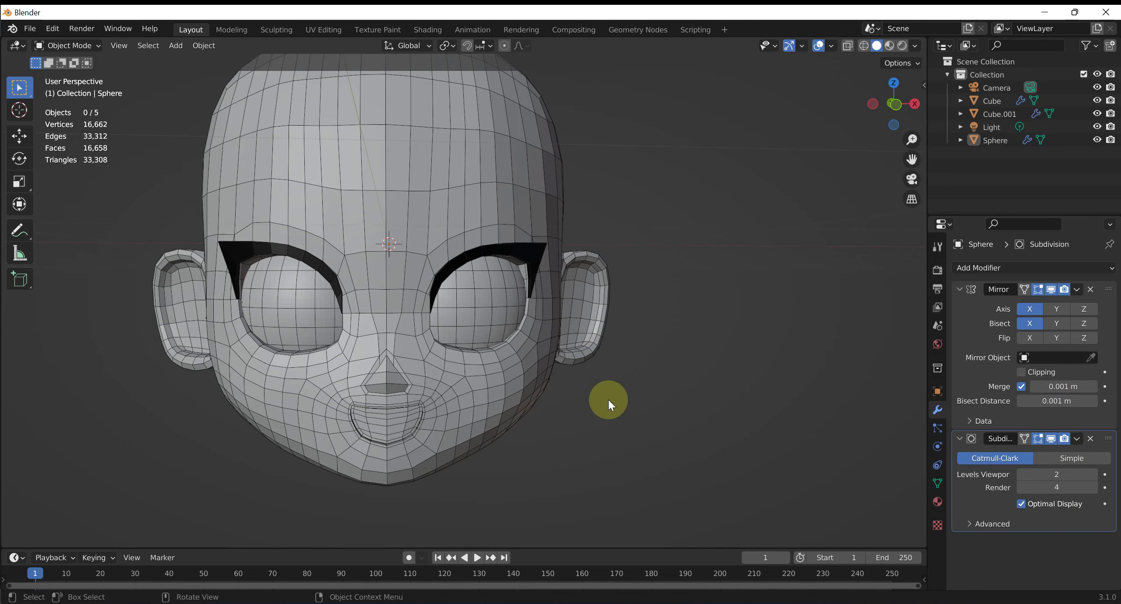
mouse_move(609, 403)
middle_mouse_down()
mouse_move(533, 366)
mouse_move(587, 319)
mouse_move(610, 345)
mouse_move(631, 339)
middle_mouse_up()
mouse_move(639, 344)
middle_mouse_down()
mouse_move(655, 345)
mouse_move(561, 292)
middle_mouse_up()
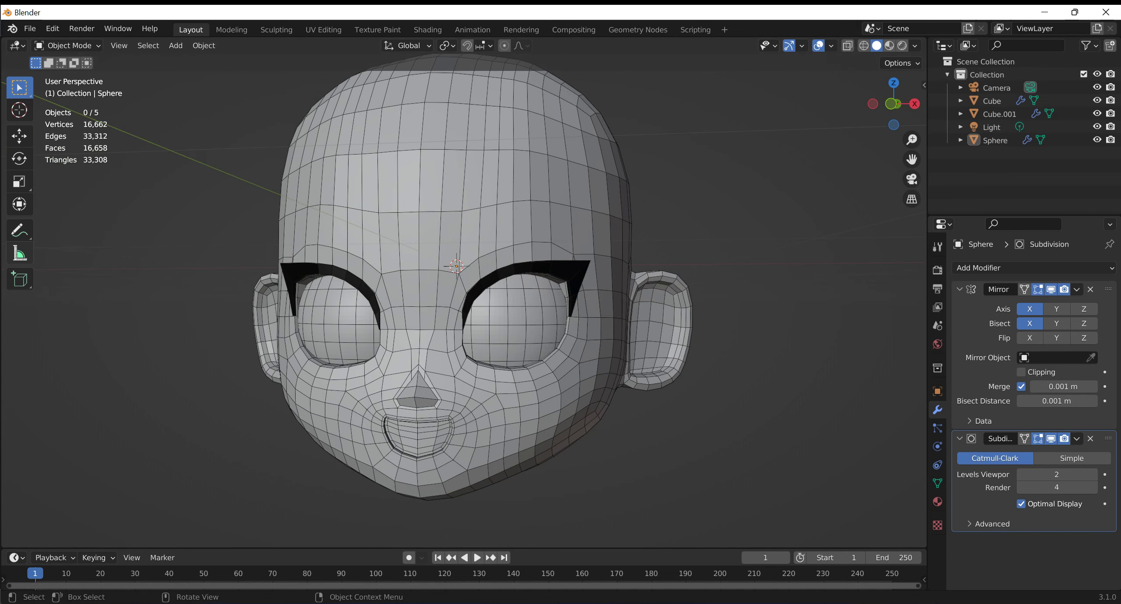